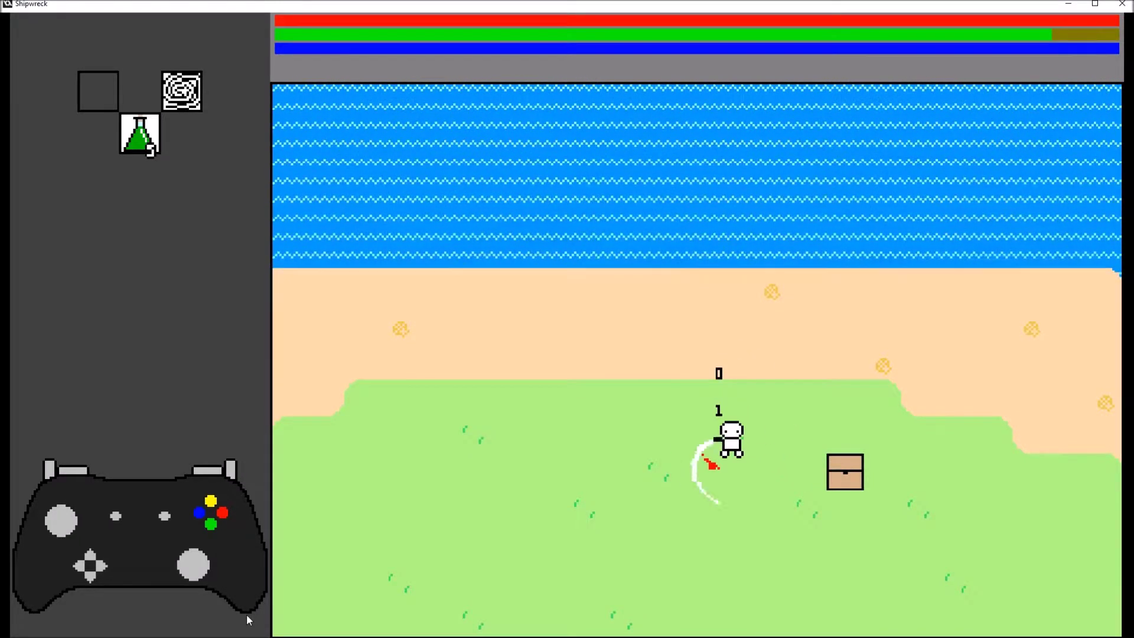
- Test the equipped weapon and weapon switching in the running Shipwreck game, and exit the game
key(e)
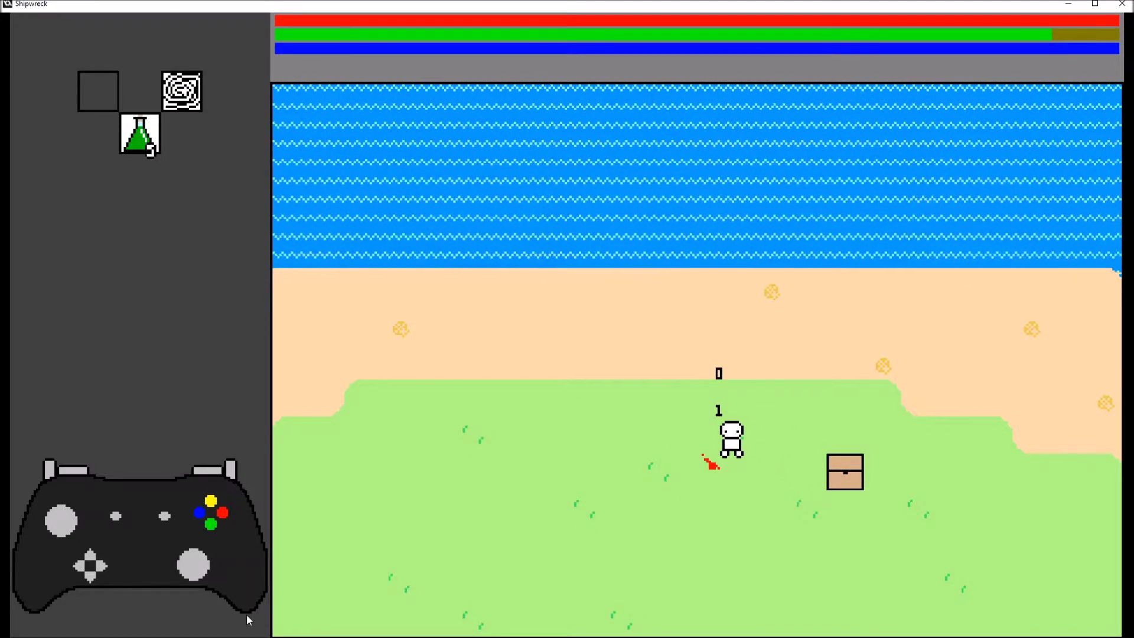
key(e)
key(q)
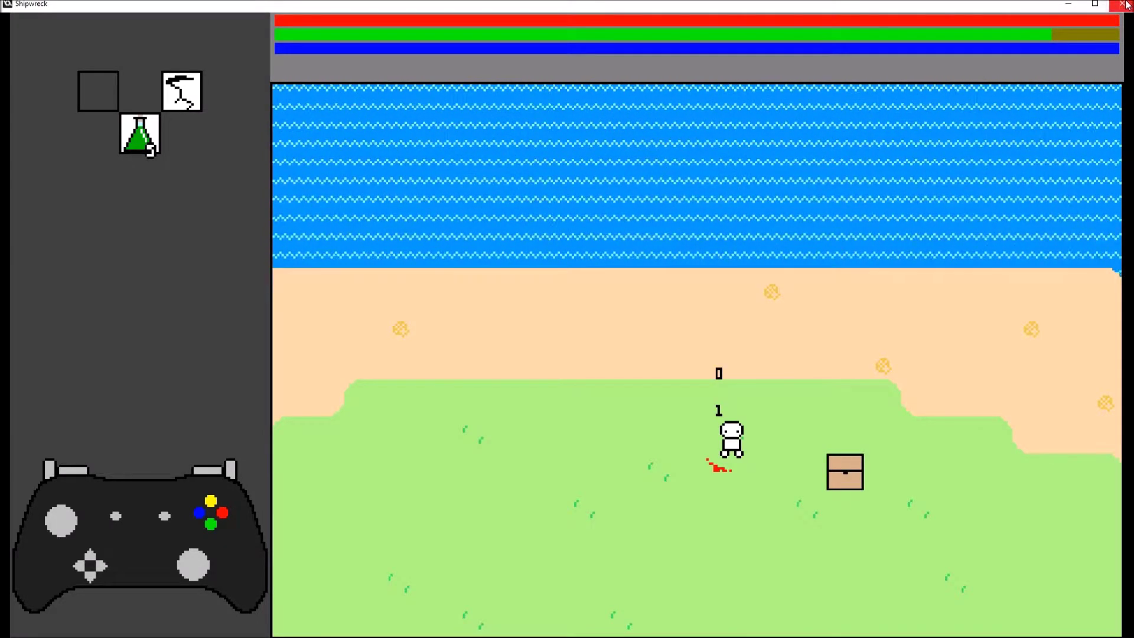
key(Escape)
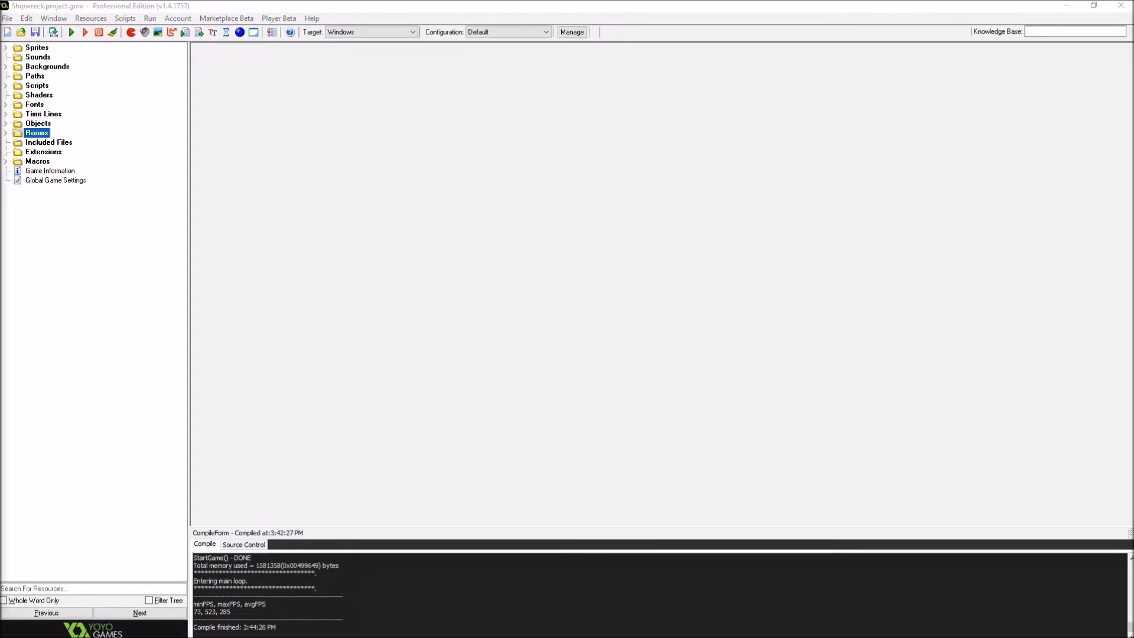
- Open the code of obj_inventory_manager's Create event from the Utility group of the objects
double_click(10, 124)
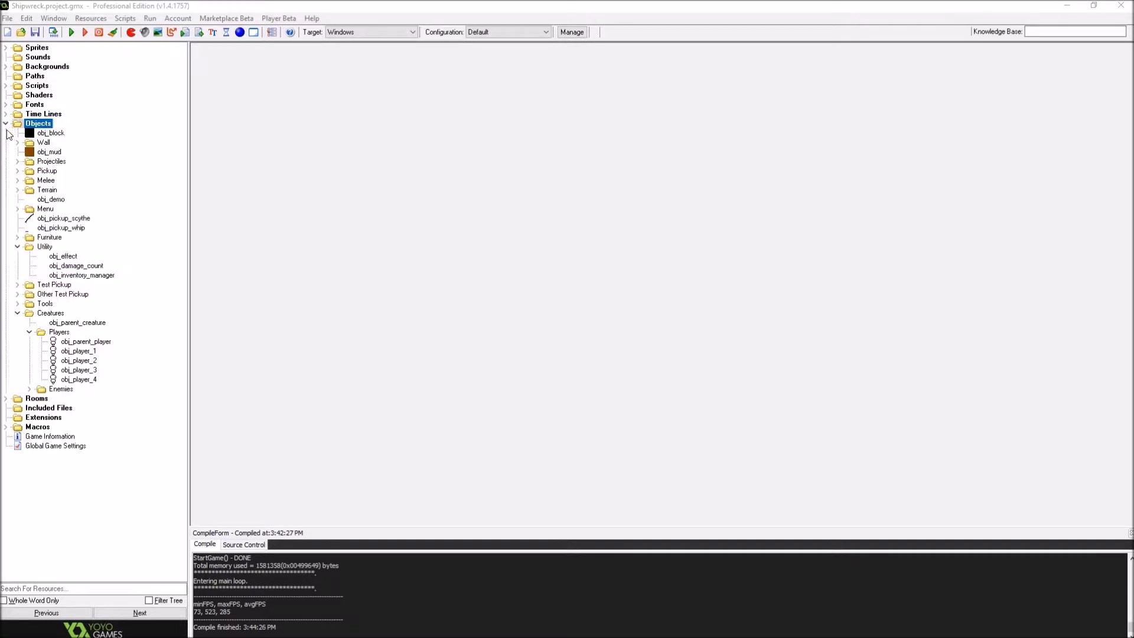
click(77, 276)
double_click(100, 277)
double_click(464, 124)
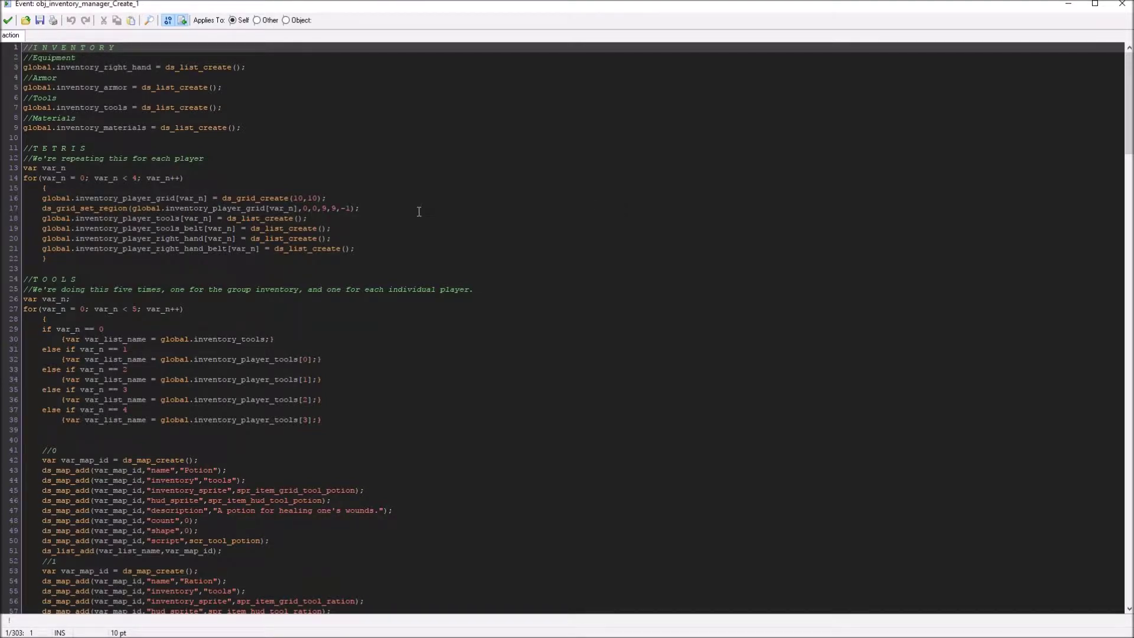
scroll(118, 269, down, 10)
scroll(75, 270, up, 10)
- Change the "Equipment" comment above the right-hand inventory list to "Right Hand"
drag(83, 61, 35, 60)
key(BackSpace)
key(BackSpace)
text(Right Hand)
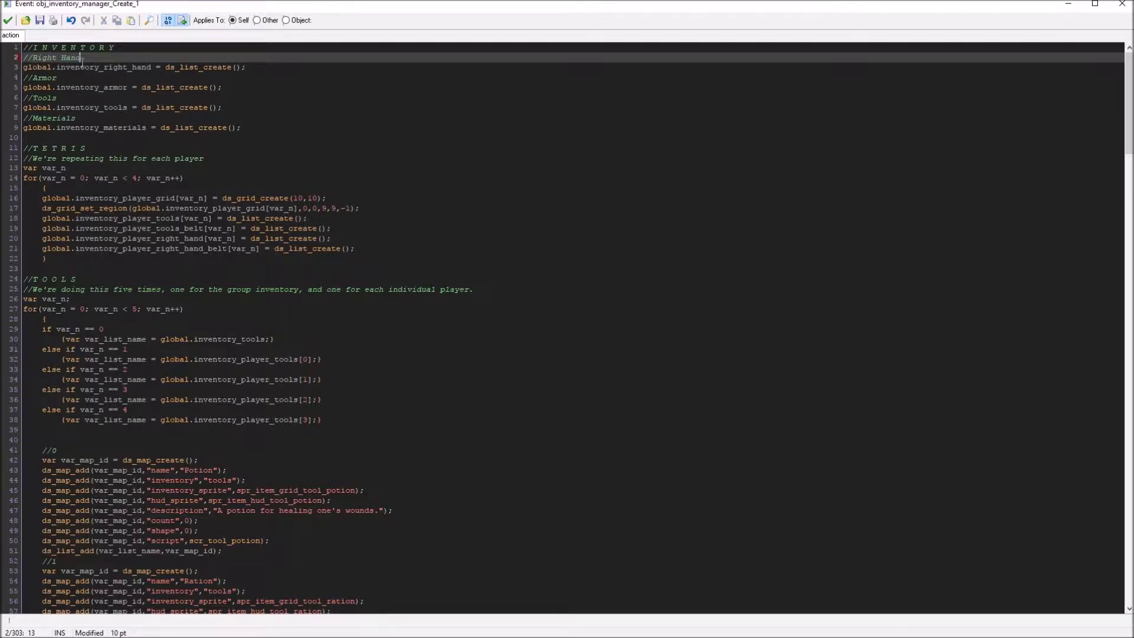
- Add a "//Left Hand" comment on a new line below the global.inventory_right_hand declaration
click(245, 68)
key(Return)
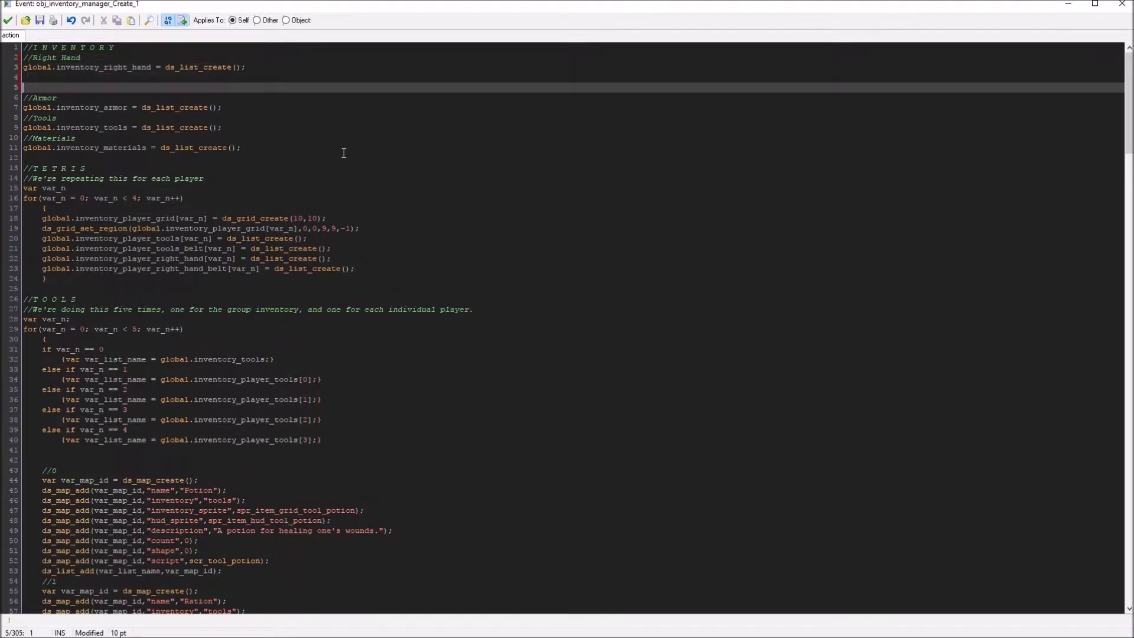
text(//)
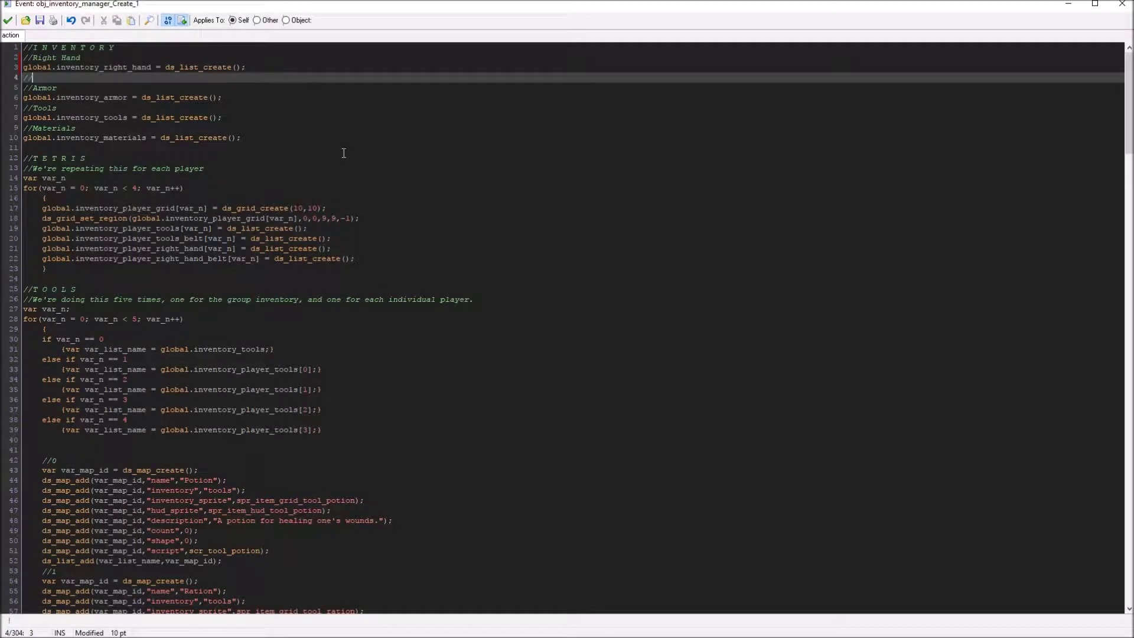
text(Left Hand)
key(Return)
- Copy the global.inventory_right_hand declaration beneath the "Left Hand" comment and rename the copy to global.inventory_off_hand
click(252, 59)
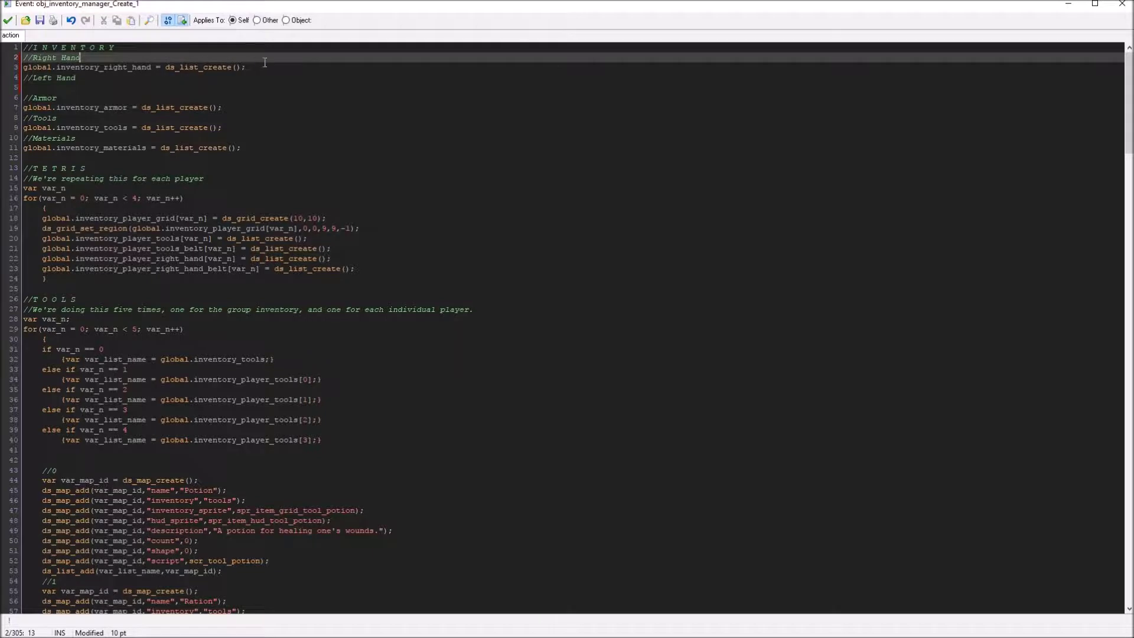
drag(268, 66, 24, 67)
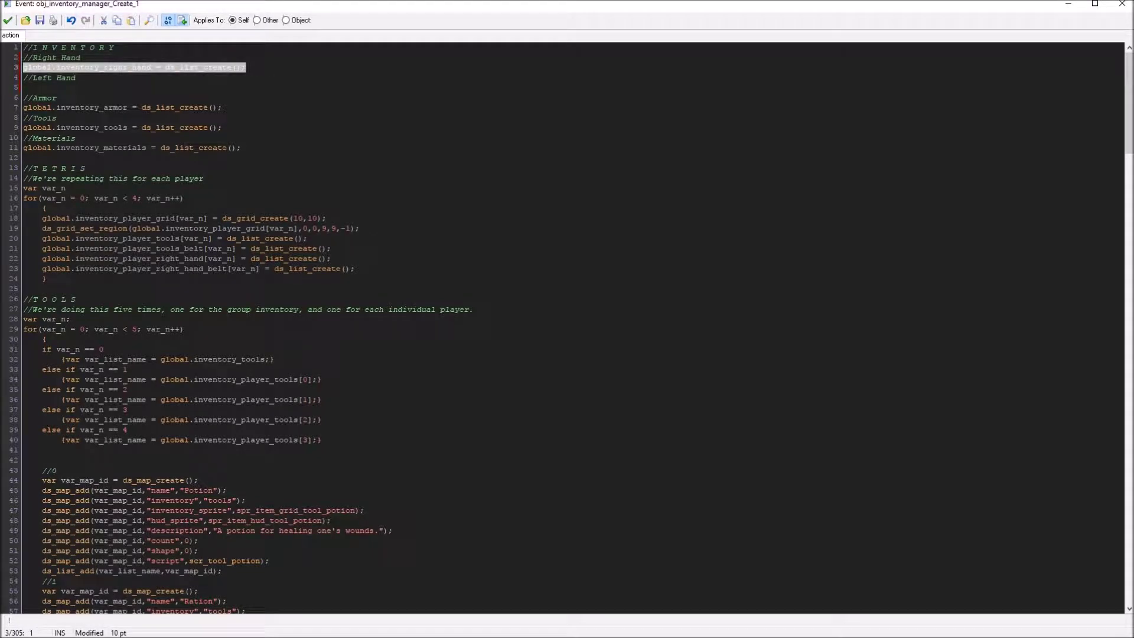
key(ctrl+c)
click(71, 88)
key(ctrl+v)
click(127, 87)
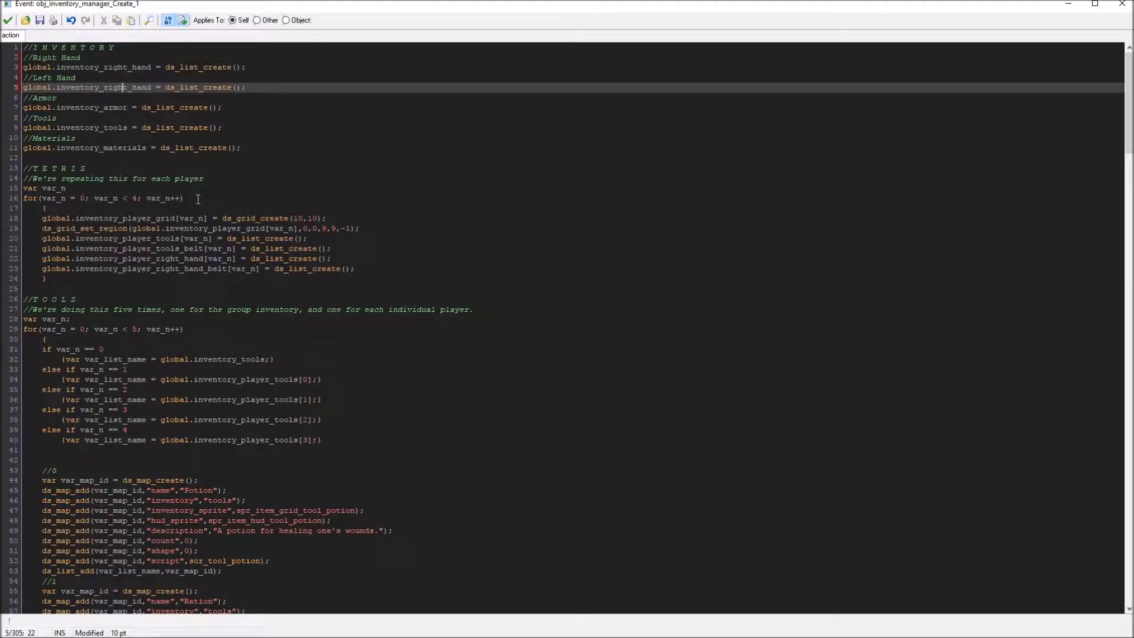
key(shift+Left)
key(shift+Left)
key(shift+Left)
key(shift+Left)
key(shift+Left)
text(off)
- Change the "Left Hand" comment to "Off Hand"
key(Up)
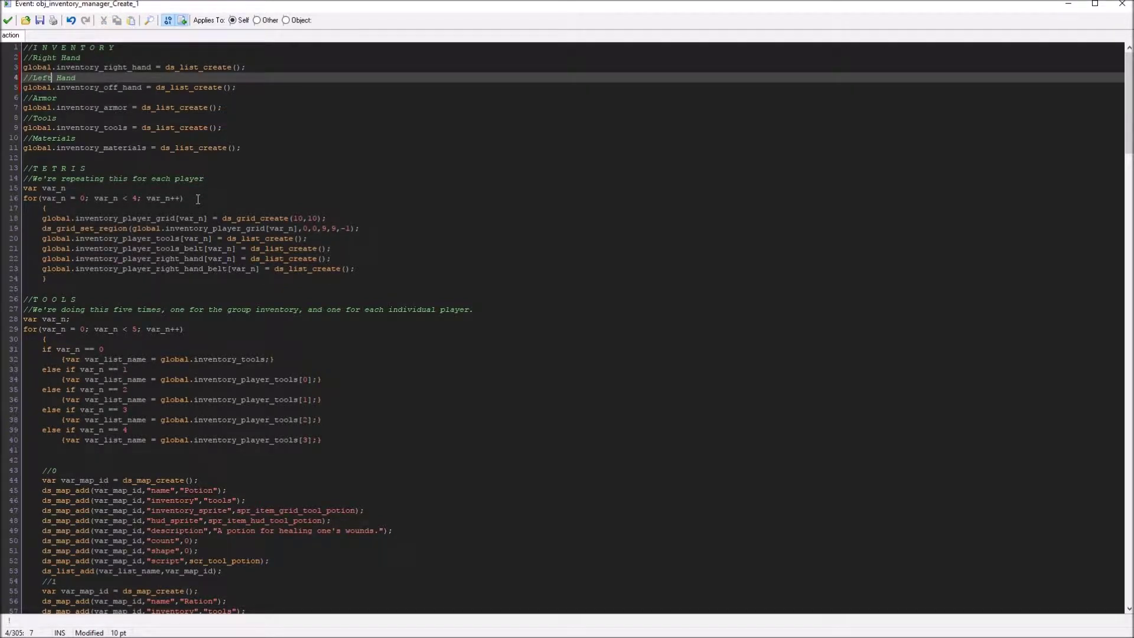
key(shift+Left)
key(shift+Left)
key(shift+Left)
key(shift+Left)
text(Off)
- Duplicate the inventory_player_right_hand and inventory_player_right_hand_belt lines at the end of the TETRIS player loop
drag(378, 269, 24, 259)
key(ctrl+c)
click(379, 269)
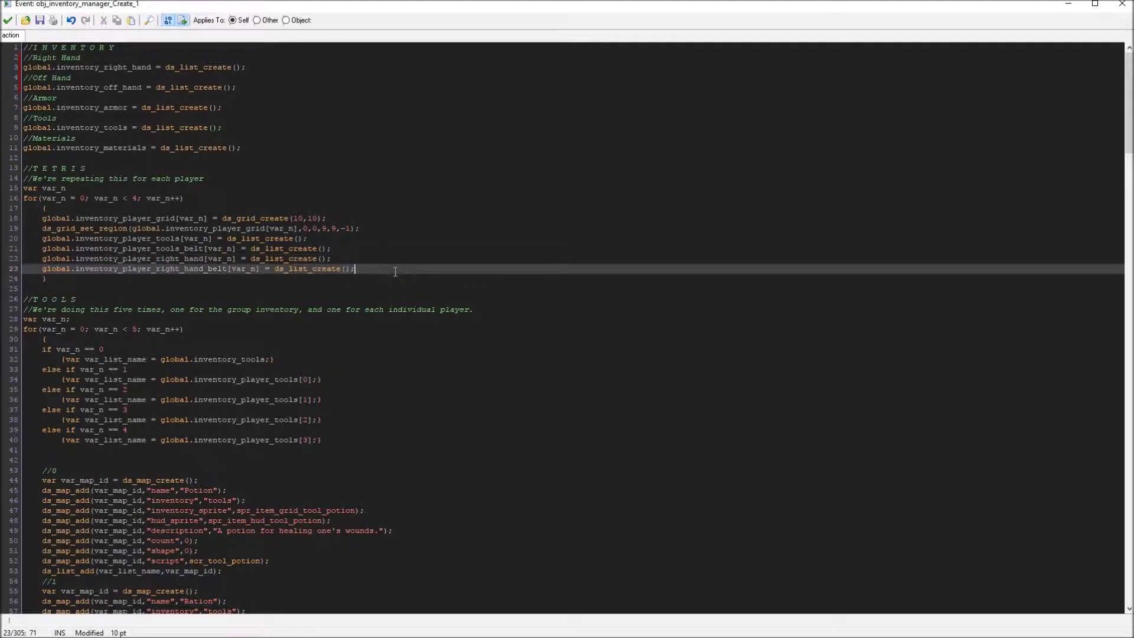
key(Return)
key(ctrl+v)
key(Up)
key(shift+Tab)
key(Down)
key(End)
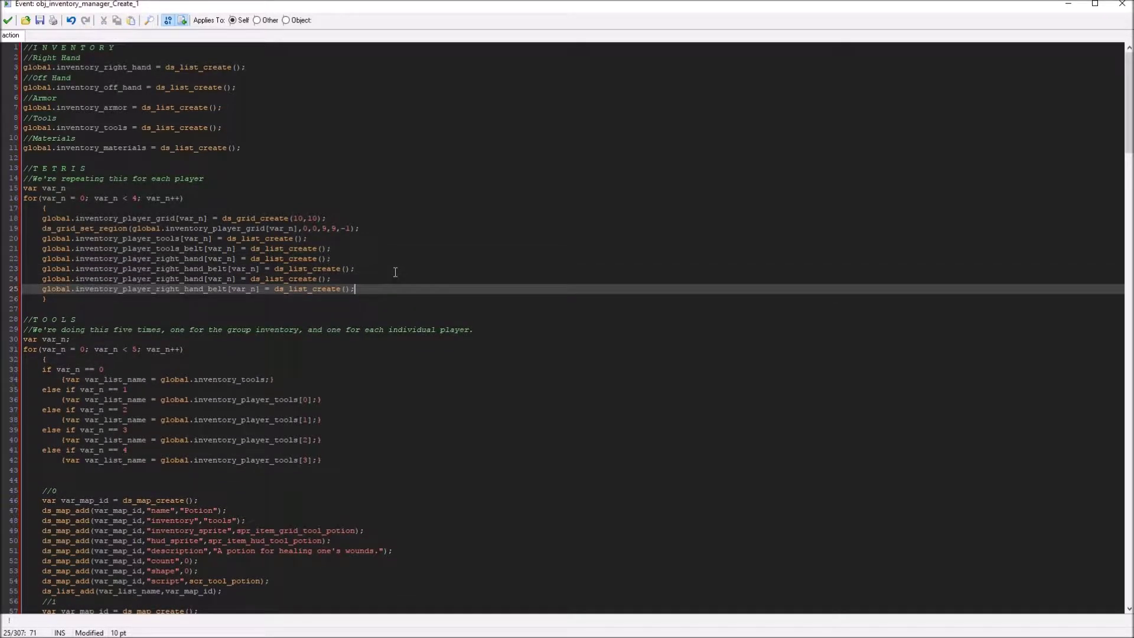
- Rename the duplicated inventory_player_right_hand list to inventory_player_off_hand
click(186, 279)
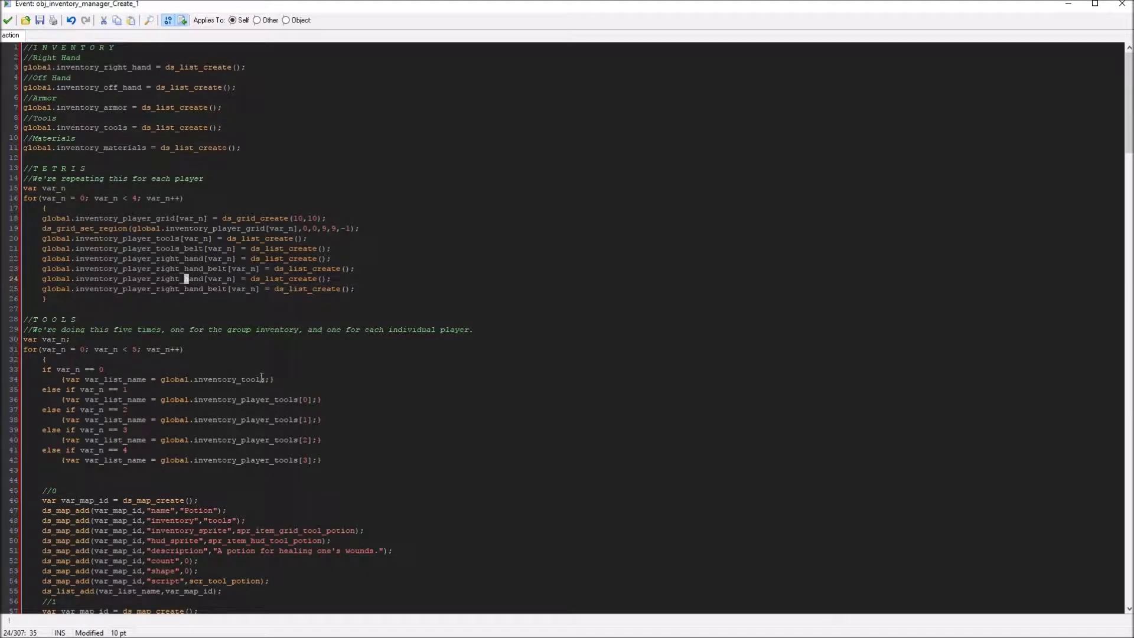
key(shift+Left)
key(shift+Left)
key(shift+Left)
key(shift+Left)
key(shift+Left)
key(shift+Left)
text(off)
- Rename the duplicated inventory_player_right_hand_belt list to inventory_player_off_hand_belt
key(Down)
key(Right)
key(Right)
key(shift+Left)
key(shift+Left)
key(shift+Left)
key(shift+Left)
key(shift+Left)
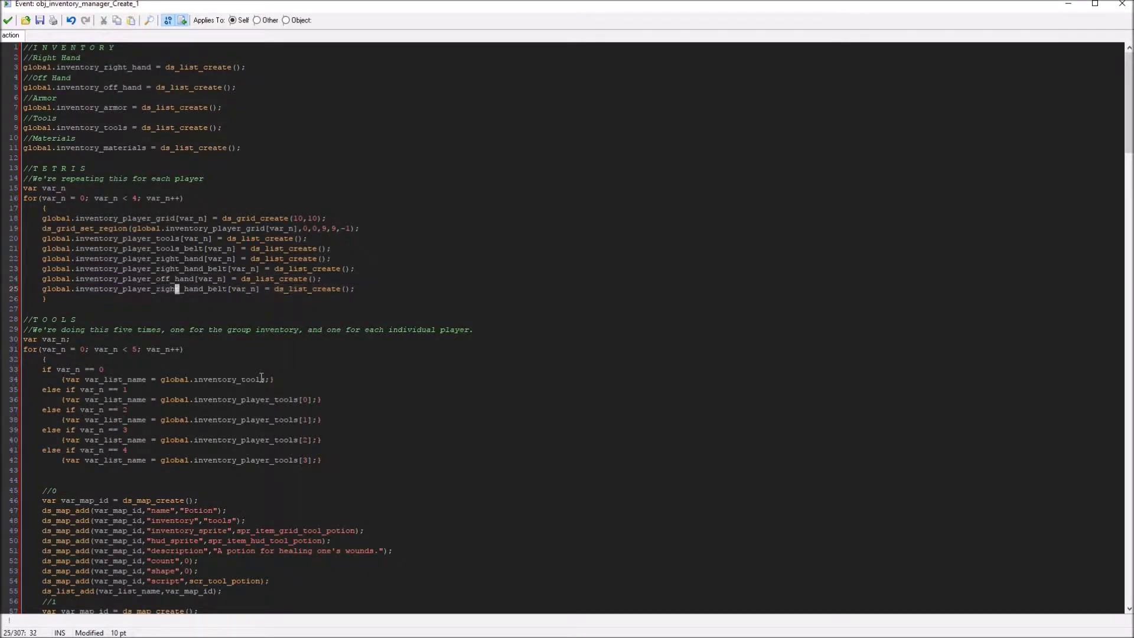
text(off)
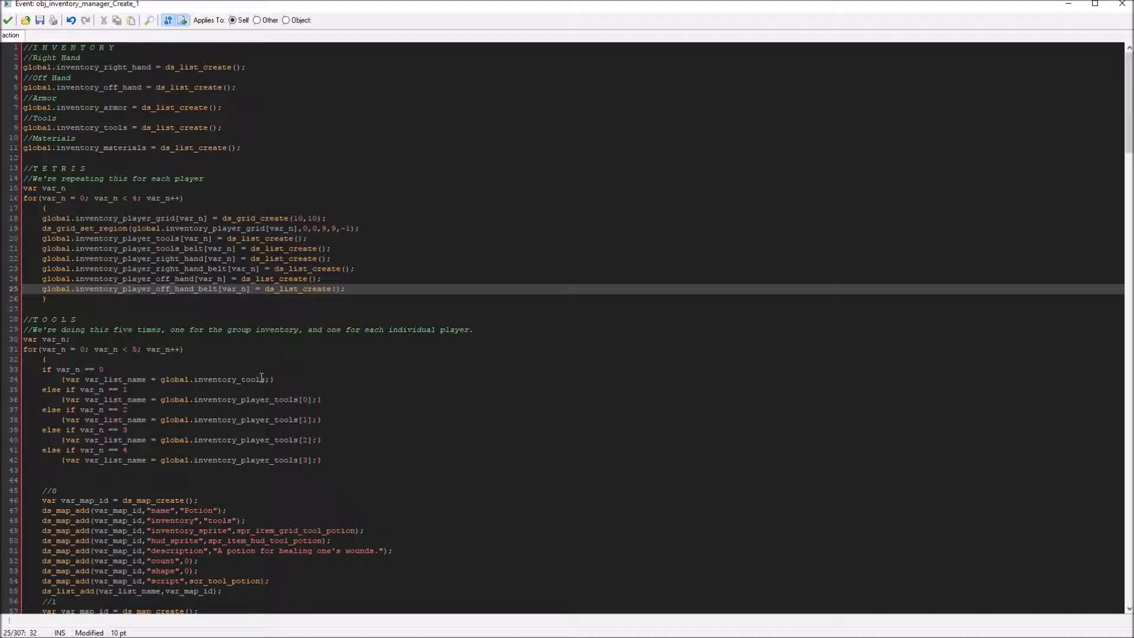
- Remove the extra space from the spaced-out "RIGHT HAND WEAPONS" comment heading near the end of the code
key(alt+Tab)
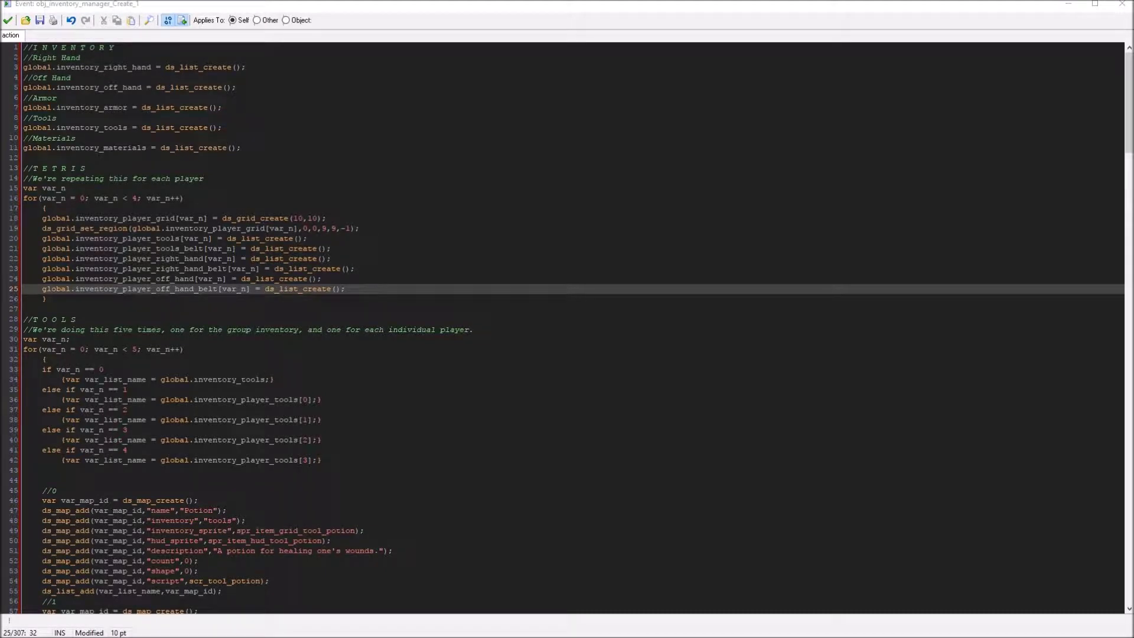
click(350, 266)
scroll(349, 264, down, 20)
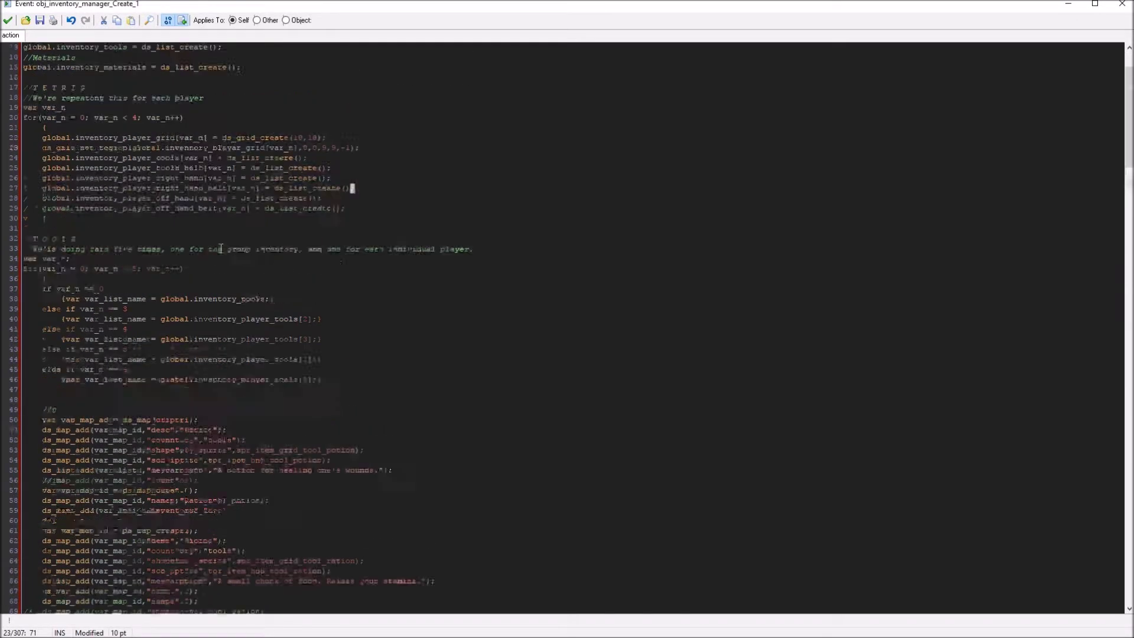
scroll(185, 237, down, 20)
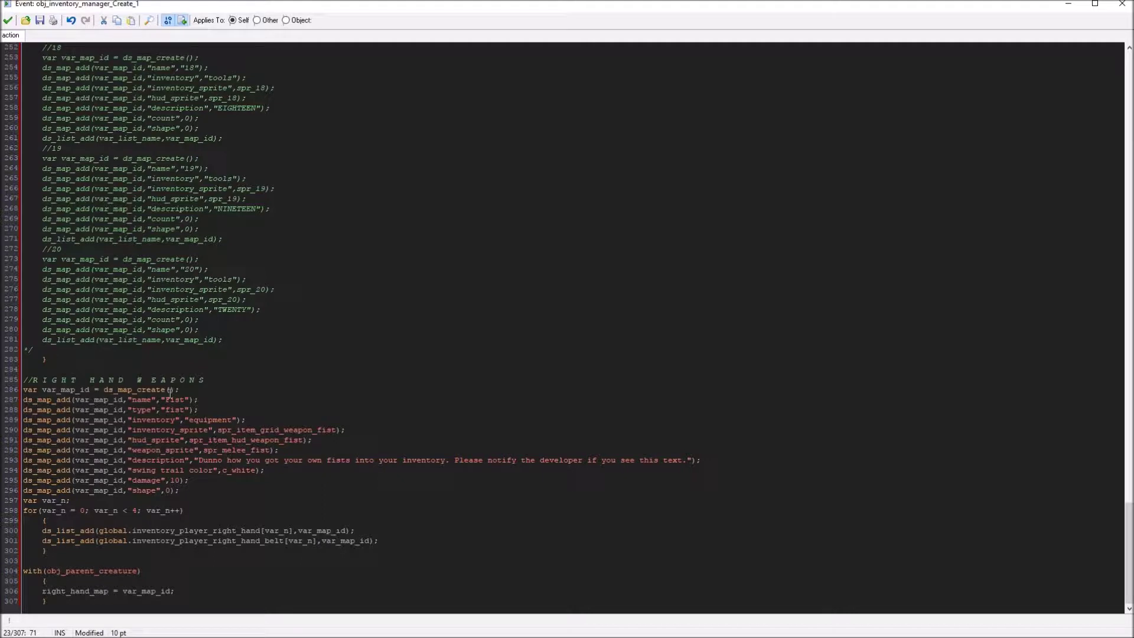
click(149, 379)
key(BackSpace)
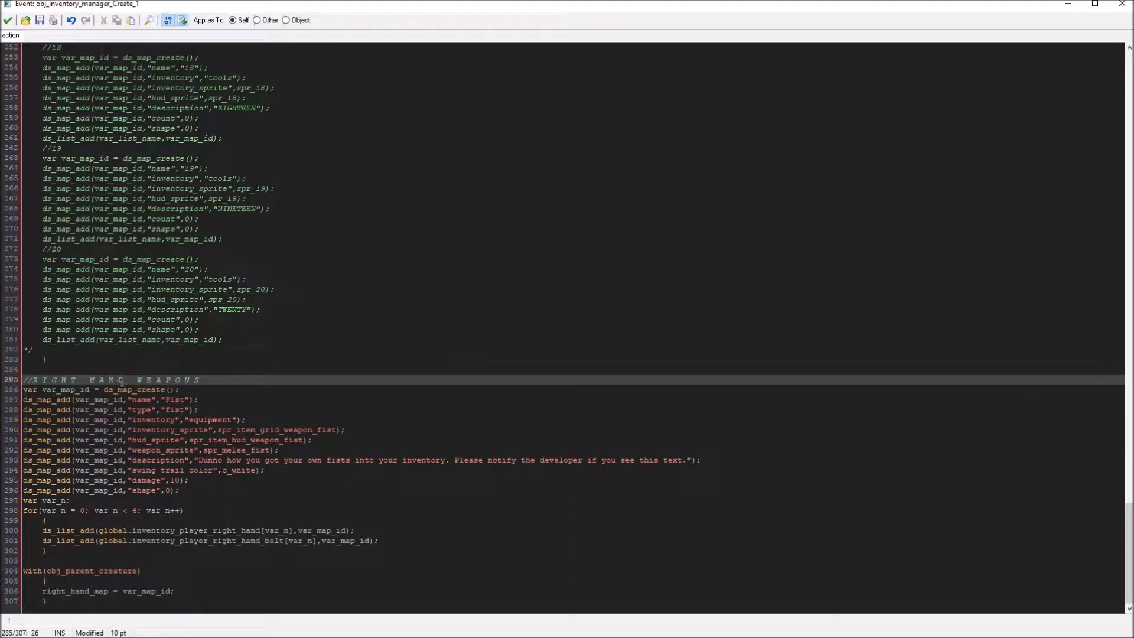
key(Left)
key(Left)
key(Left)
key(Left)
key(Left)
key(Left)
key(Left)
key(Left)
key(Left)
key(Right)
key(Right)
key(Right)
key(Right)
key(Right)
key(Right)
key(Right)
key(Right)
key(Right)
key(Right)
- Add a letter-spaced comment heading "//O F F H A N D W E A P O N S" at the end of the code
key(ctrl+End)
key(Return)
text(/)
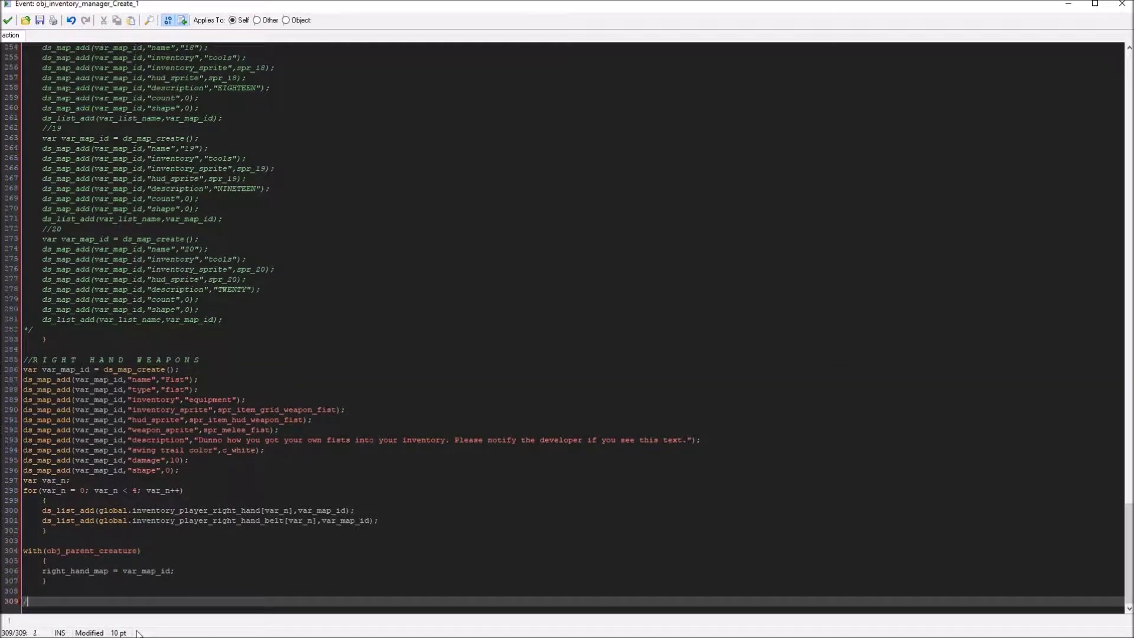
text(/C F HAND WEAPONS)
key(Left)
key(Left)
key(Left)
key(Right)
key(Right)
key(Right)
key(Right)
key(space)
key(Right)
key(space)
key(space)
key(Right)
key(space)
key(Right)
key(space)
key(space)
key(Right)
key(Right)
key(space)
key(Right)
key(space)
key(Right)
key(space)
key(Right)
key(space)
key(Right)
key(space)
key(Right)
key(space)
- Add a letter-spaced "//A R M O R" comment heading two lines below the off-hand weapons heading
key(Return)
key(Return)
text(//ARMOR)
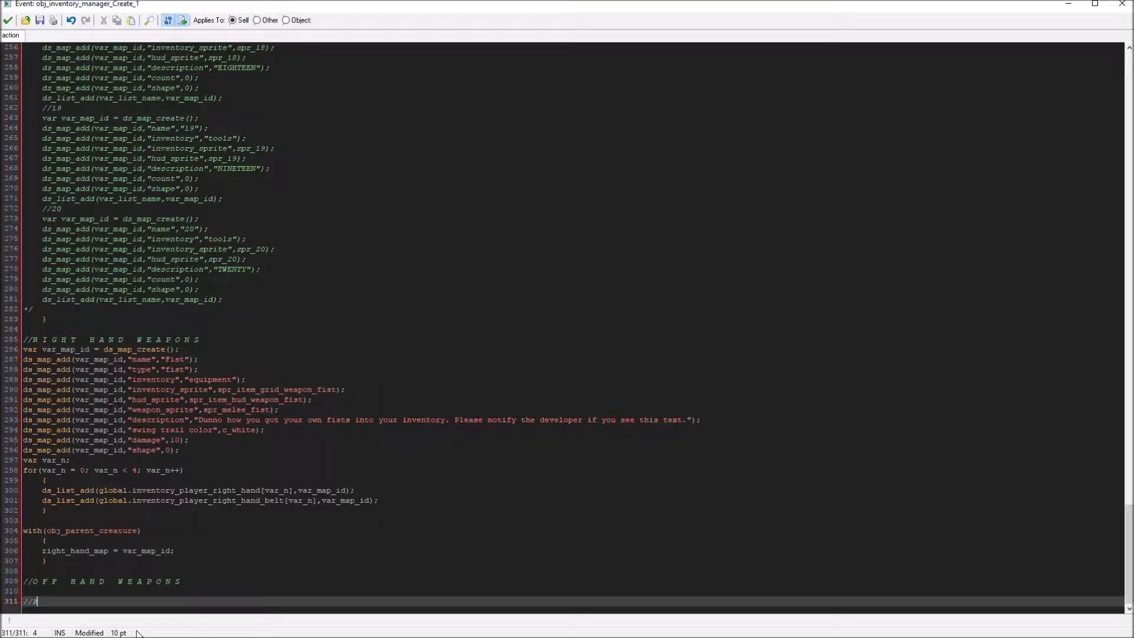
key(Left)
key(Left)
key(Left)
key(space)
key(Right)
key(space)
key(Right)
key(space)
key(Right)
key(space)
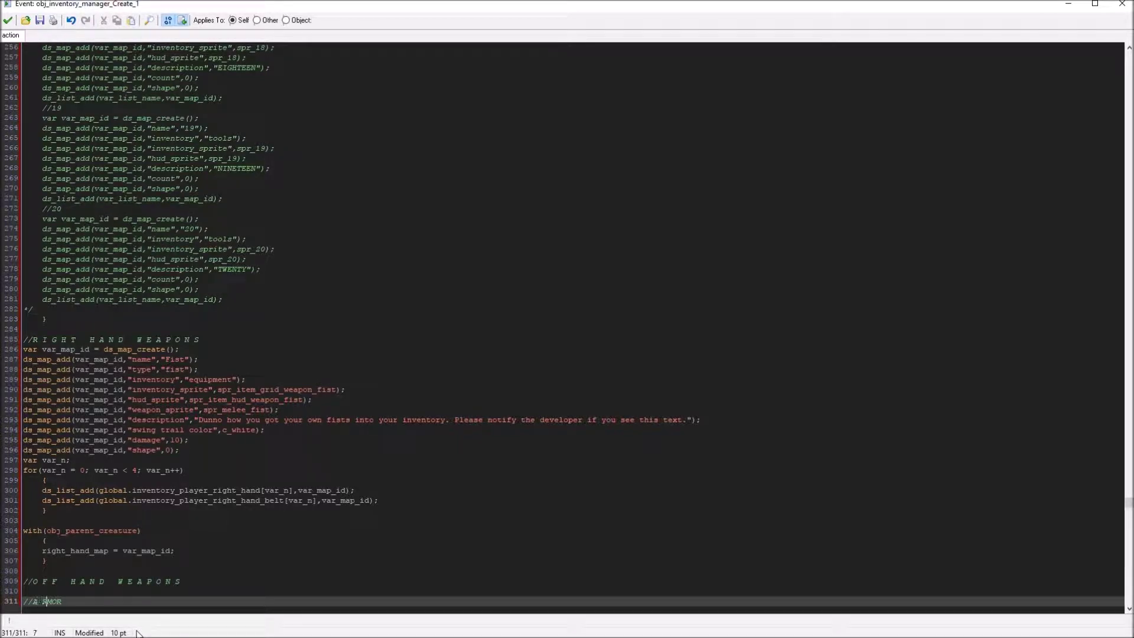
- Review the edited Create code from start to end, accept it and close the obj_inventory_manager properties
scroll(346, 392, up, 20)
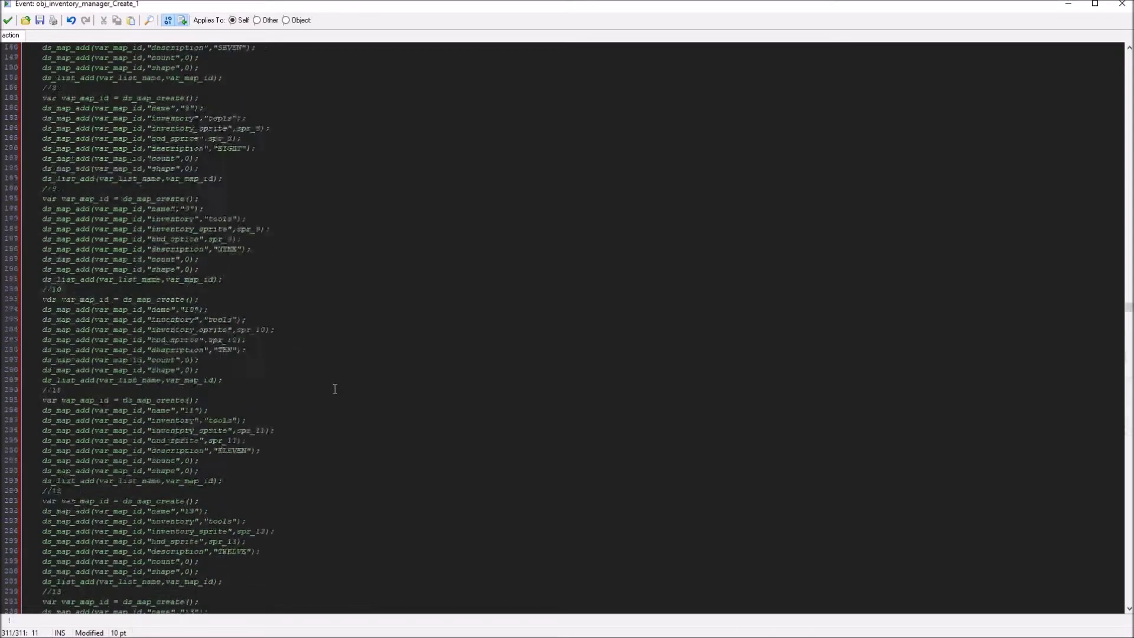
scroll(334, 389, up, 20)
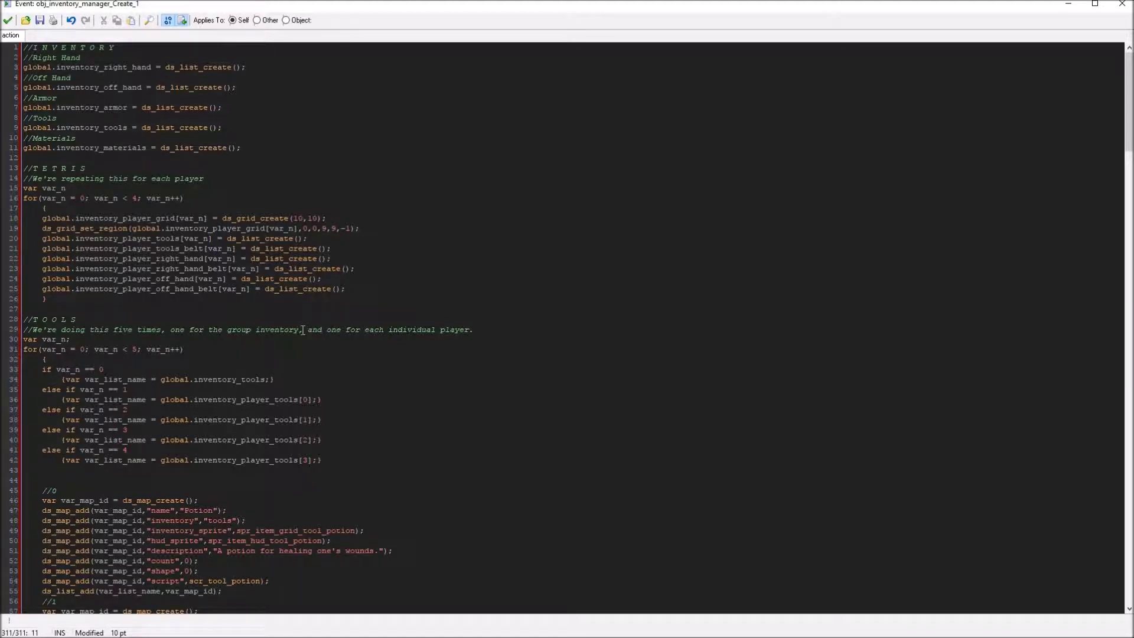
scroll(303, 330, down, 20)
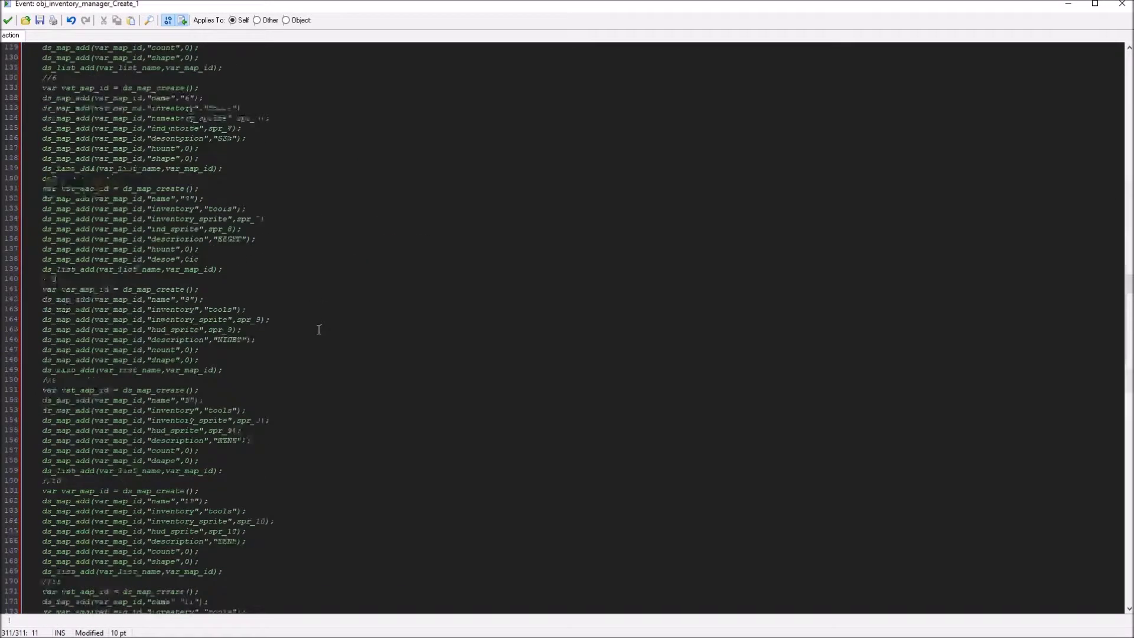
scroll(281, 355, down, 20)
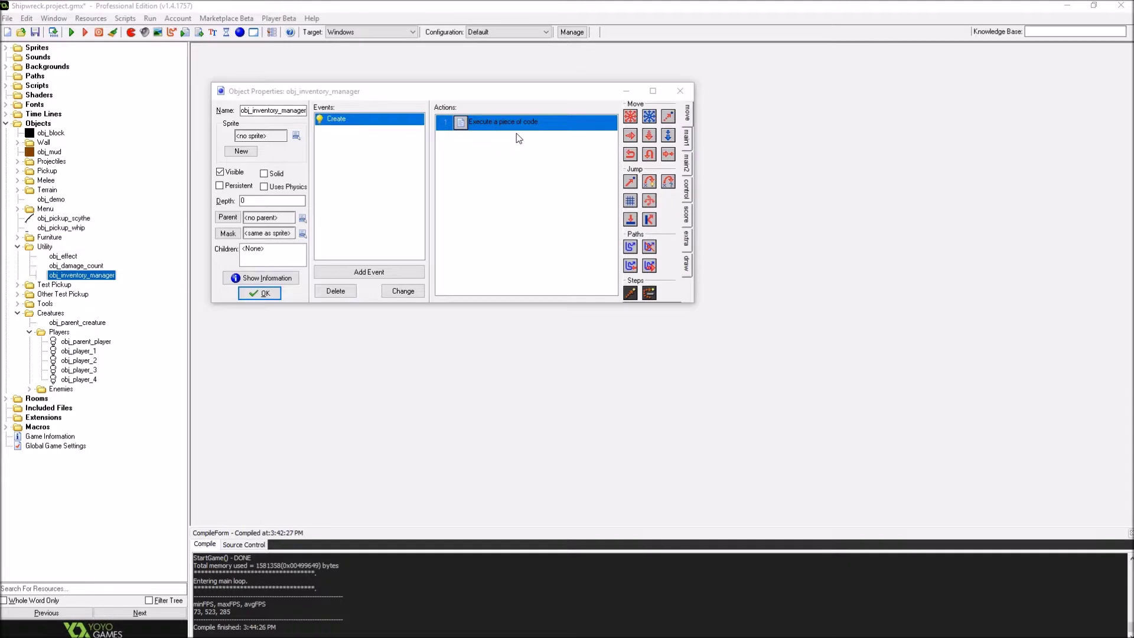
mouse_move(527, 128)
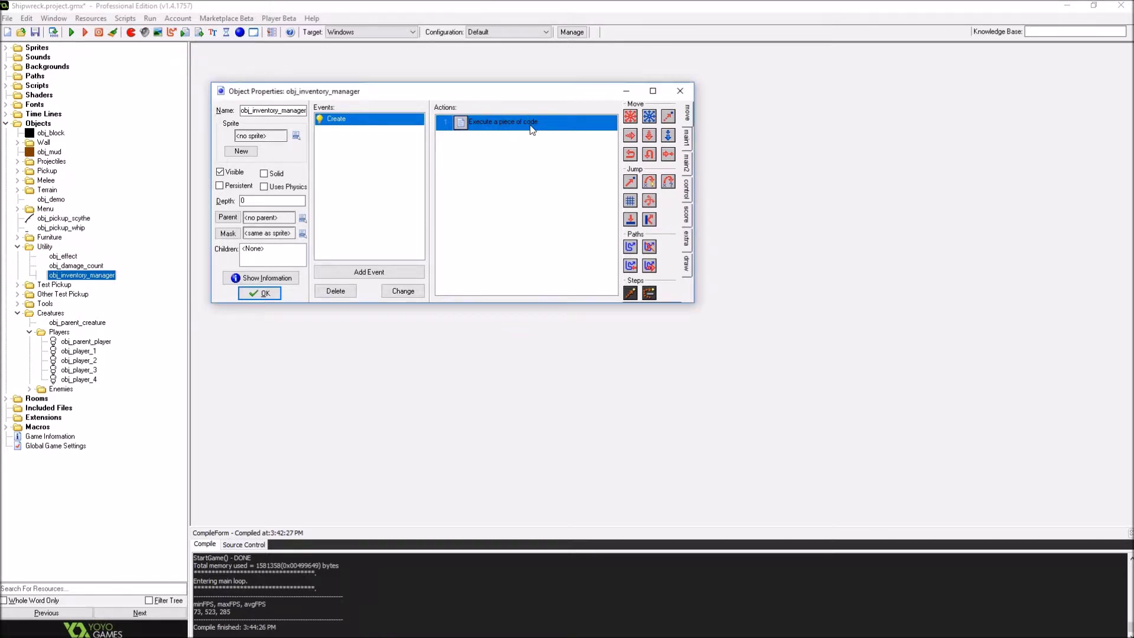
click(255, 293)
- Reopen obj_inventory_manager's Create code to examine the inventory lists and weapon sections, close the object and collapse the Creatures group
double_click(100, 276)
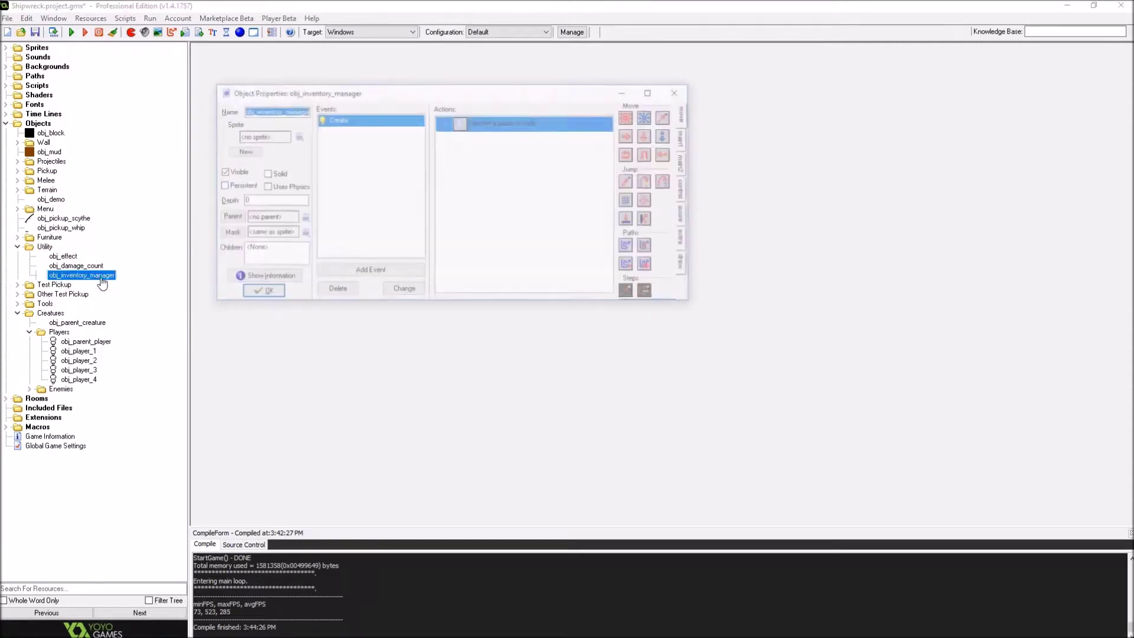
double_click(479, 123)
scroll(466, 223, down, 9)
scroll(462, 214, up, 4)
scroll(462, 215, up, 5)
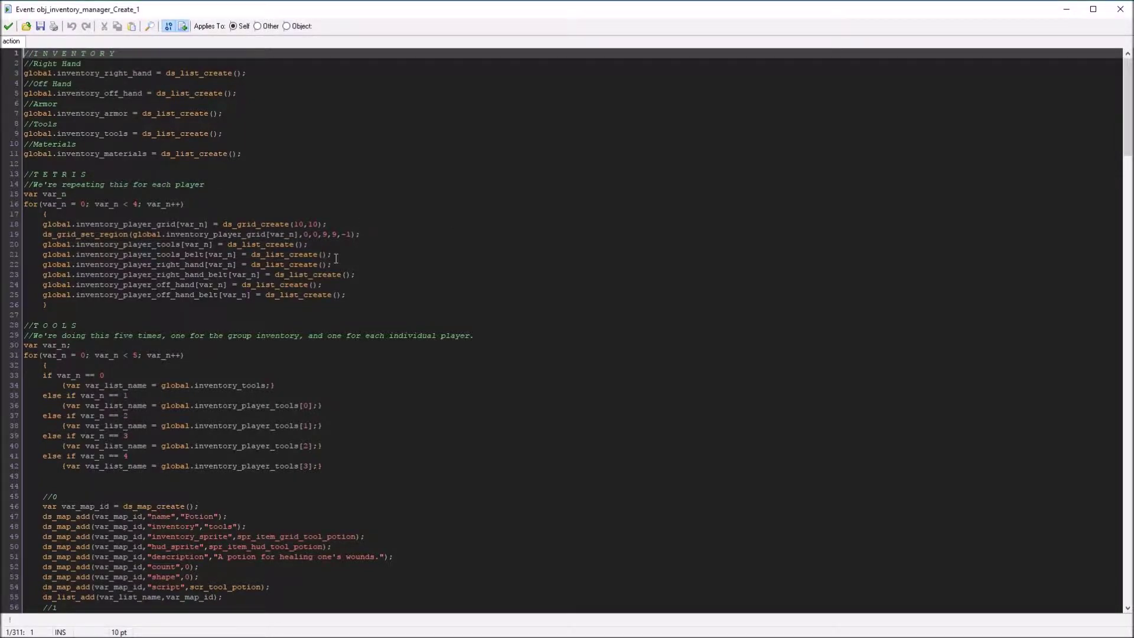
scroll(336, 258, down, 20)
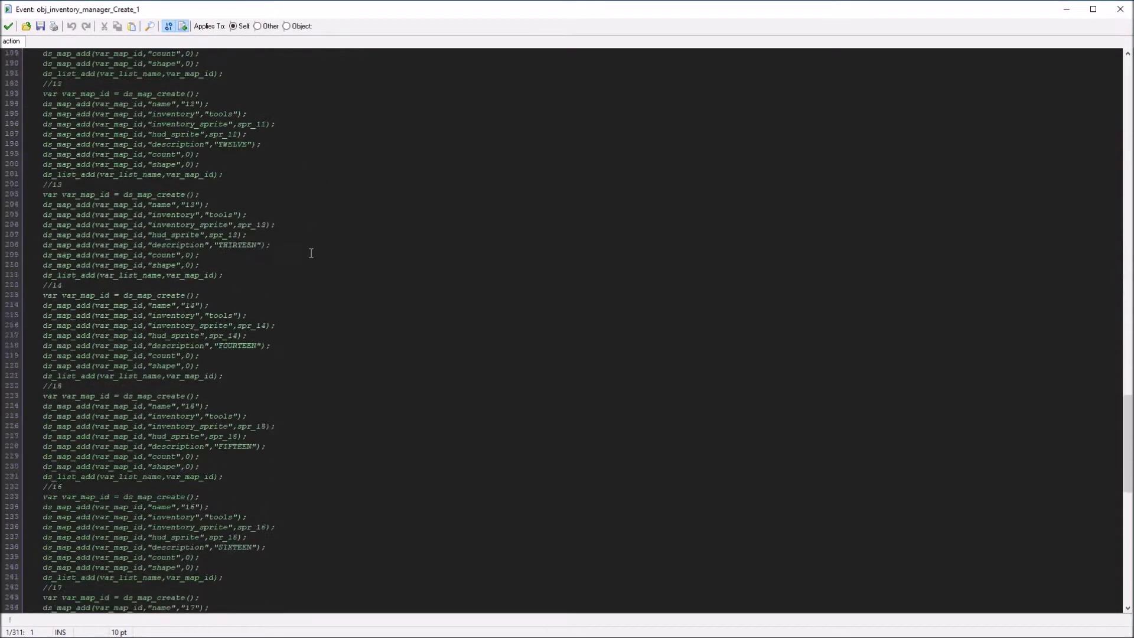
scroll(311, 253, down, 20)
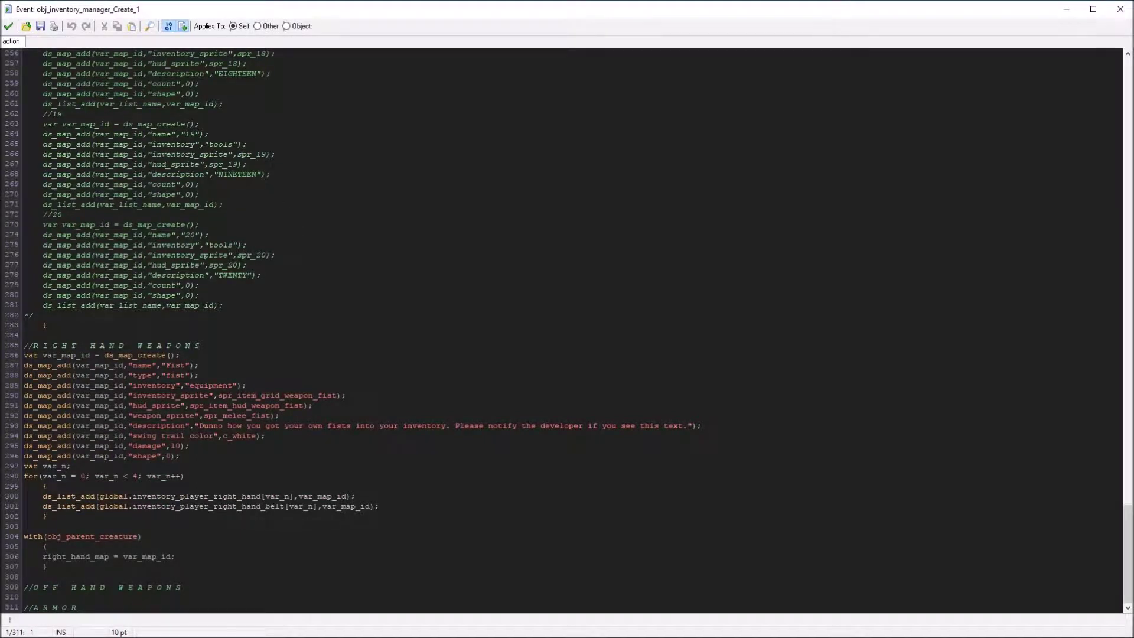
click(10, 27)
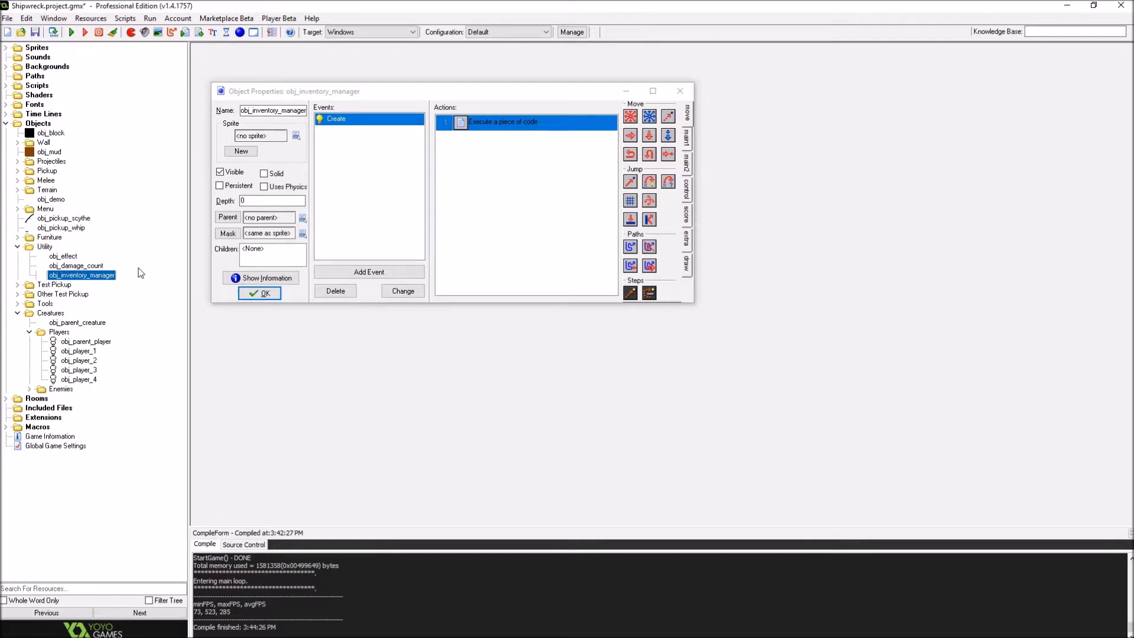
click(263, 293)
click(18, 313)
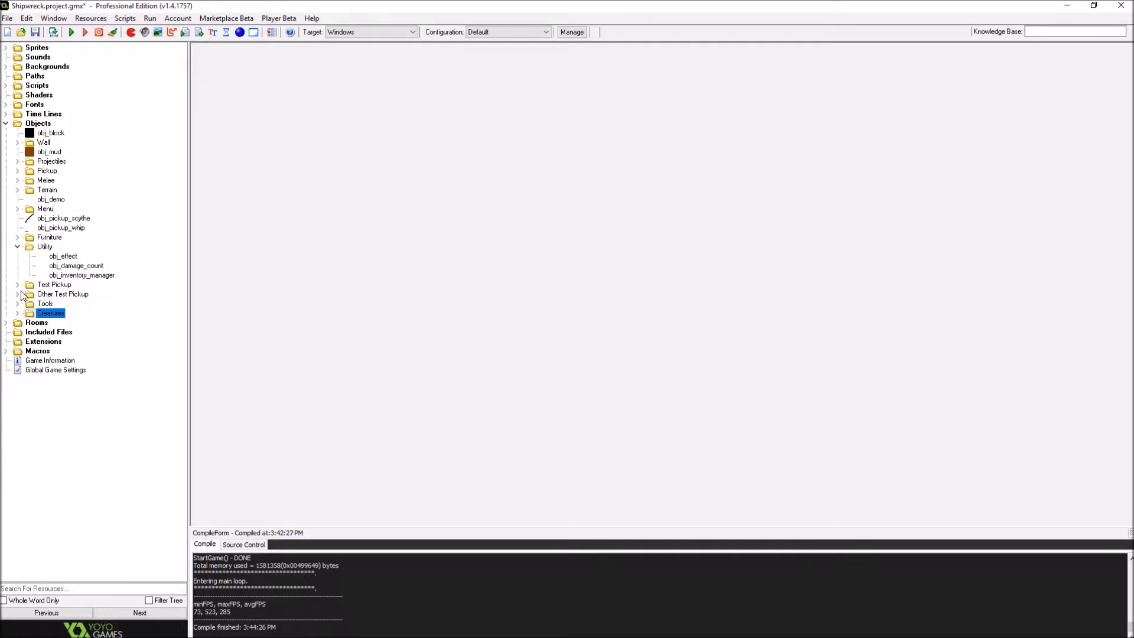
- Look through the Test Pickup, Other Test Pickup and Tools object groups and the ungrouped pickup objects
click(18, 286)
click(18, 286)
click(19, 286)
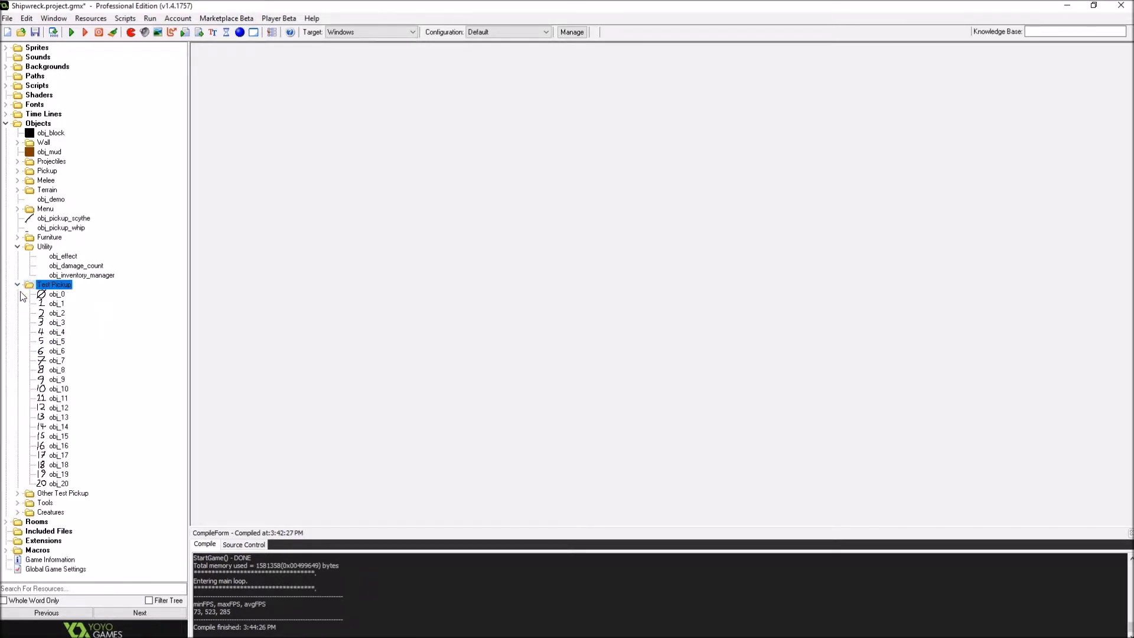
click(19, 503)
click(19, 503)
click(18, 493)
click(19, 494)
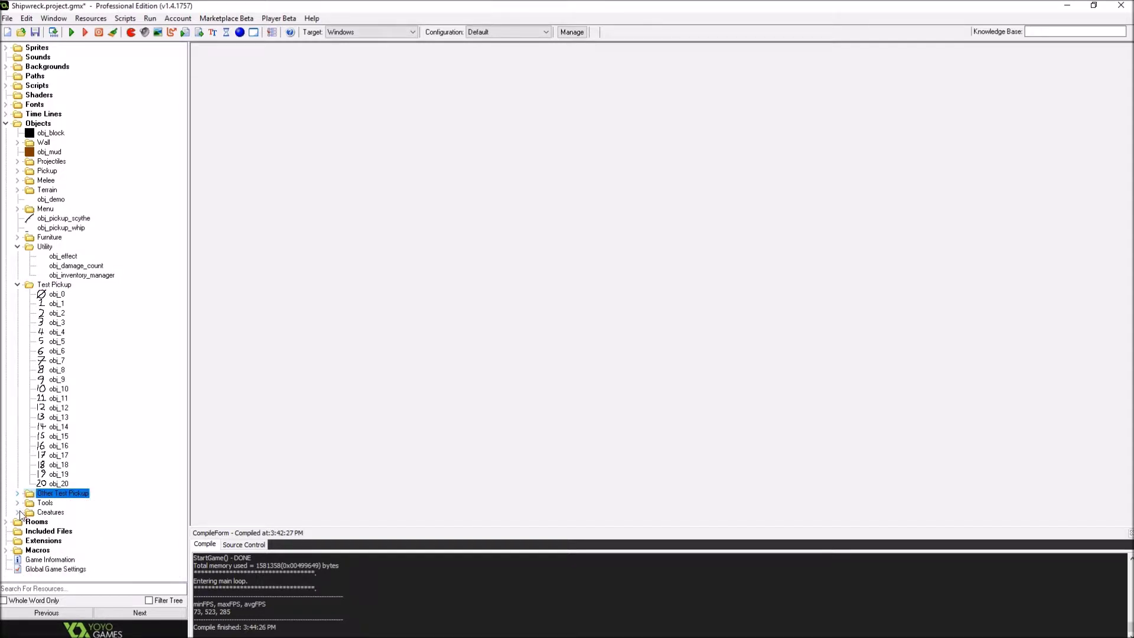
click(65, 219)
click(68, 228)
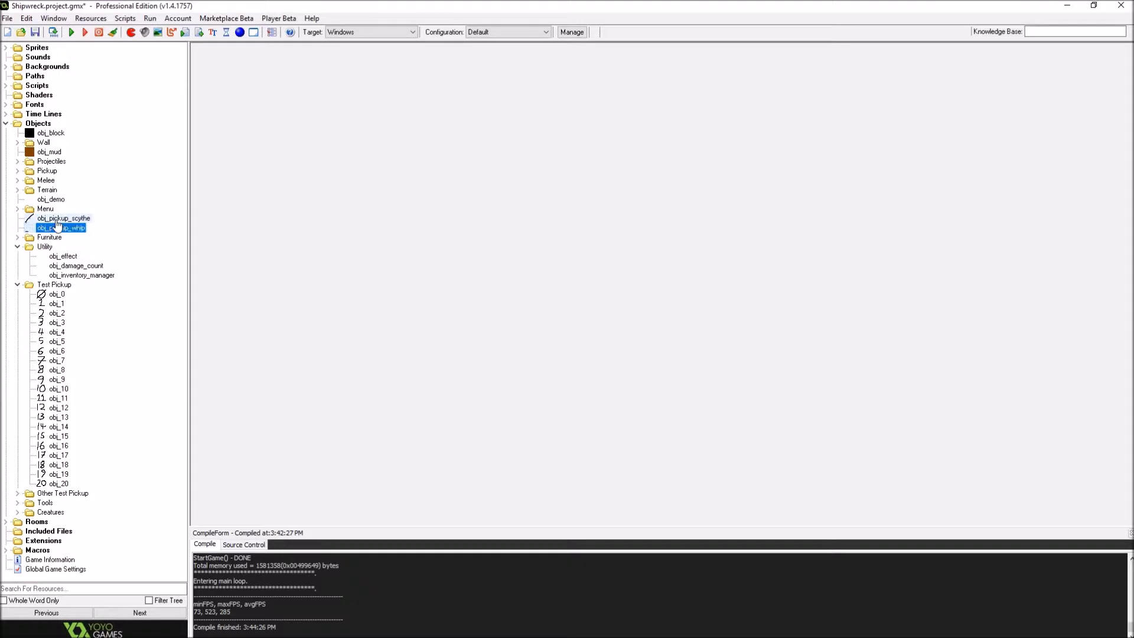
click(47, 285)
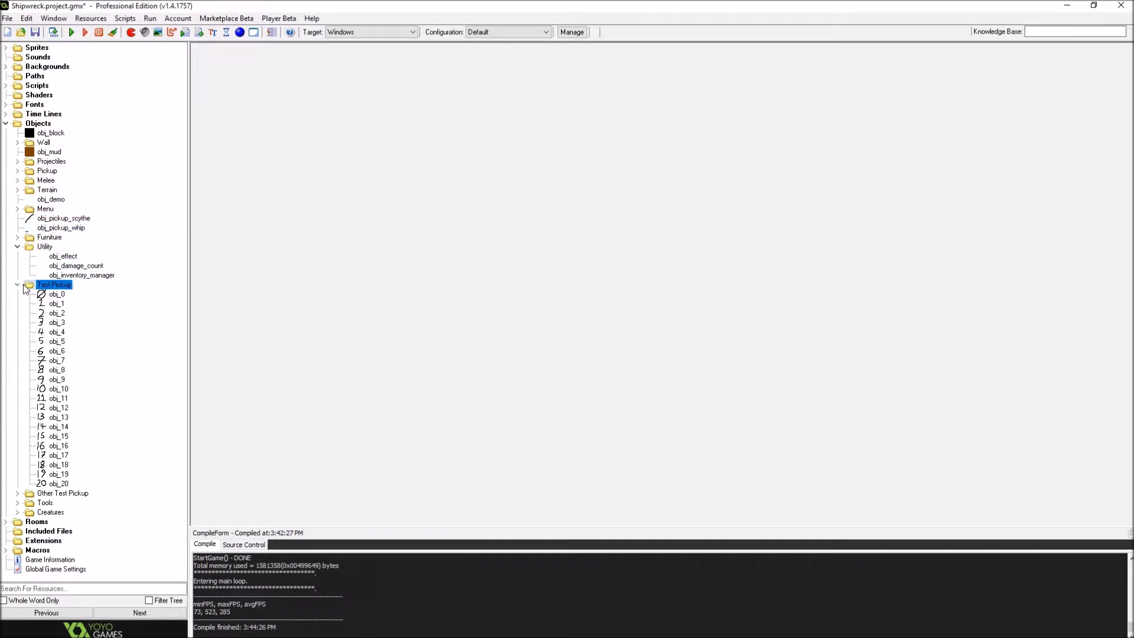
click(18, 285)
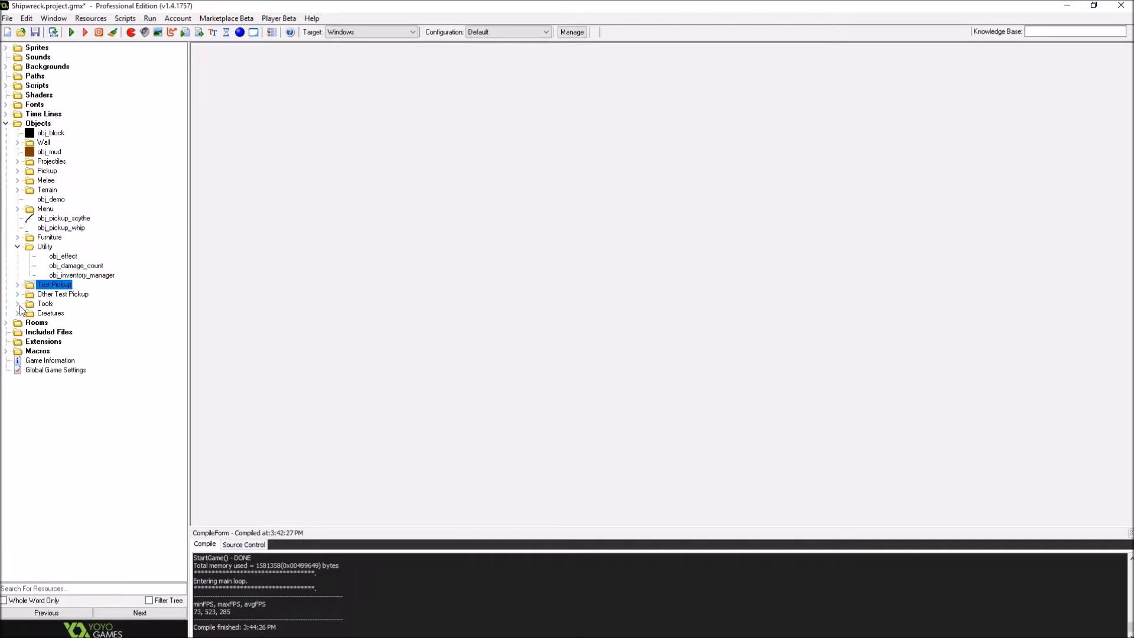
click(18, 303)
click(18, 303)
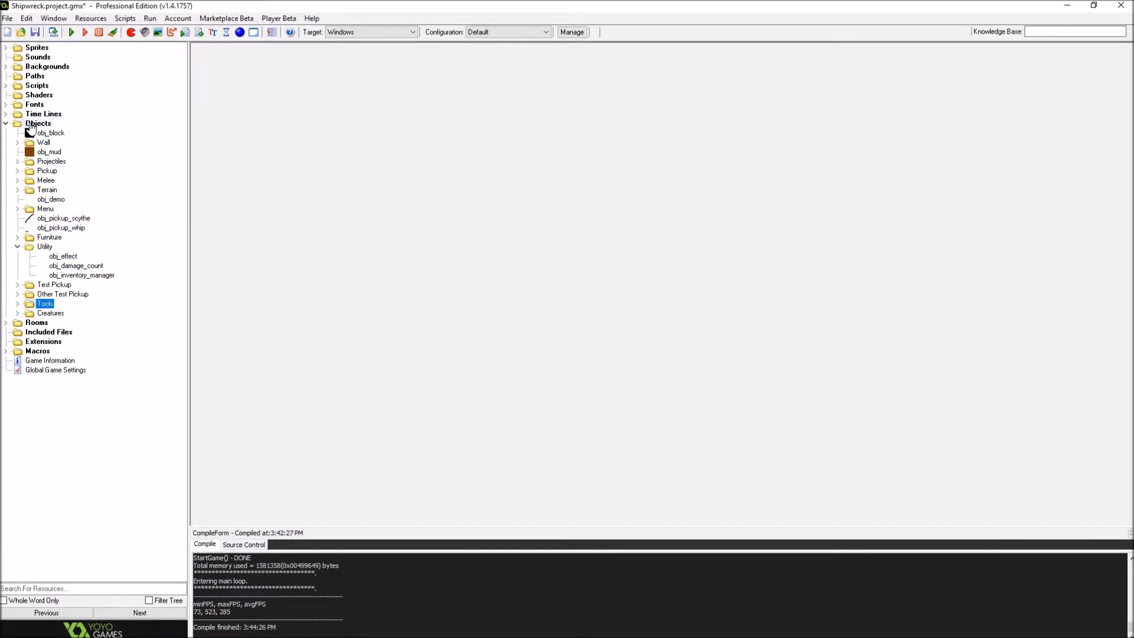
- Create a Weapons group under Objects and move obj_pickup_scythe and obj_pickup_whip into it
right_click(38, 123)
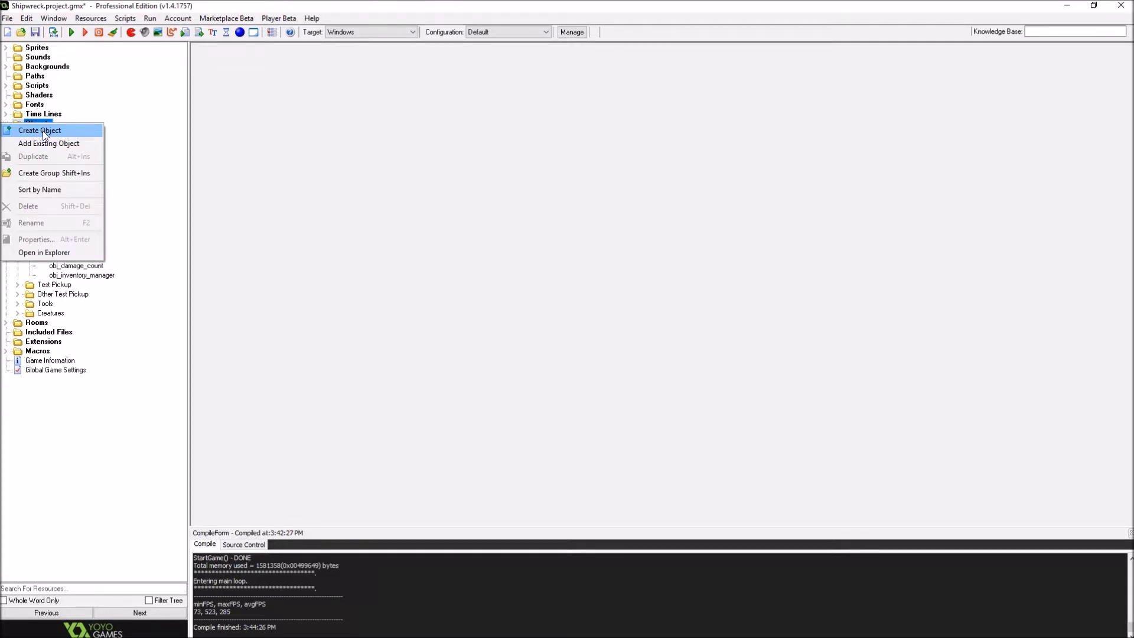
click(41, 173)
text(We)
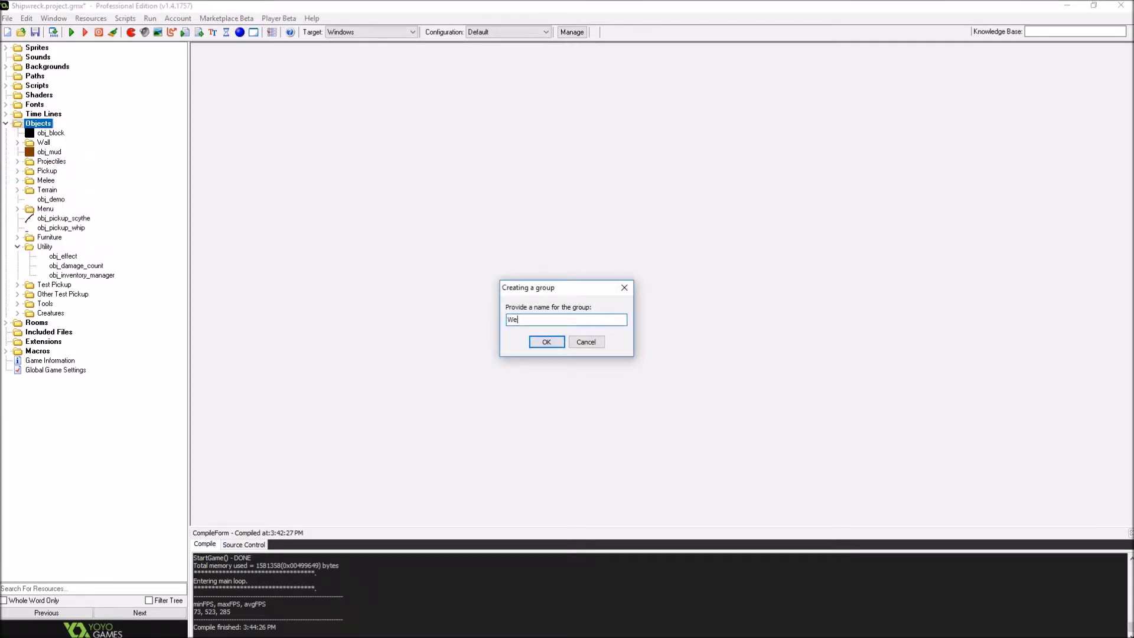
text(apons)
key(Return)
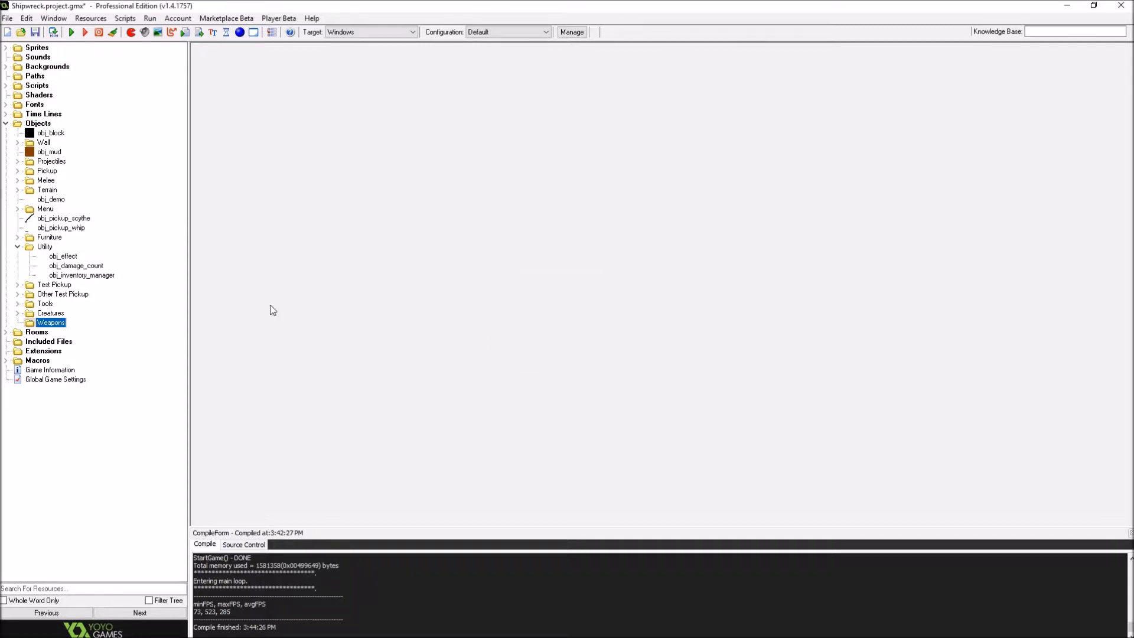
drag(51, 218, 50, 313)
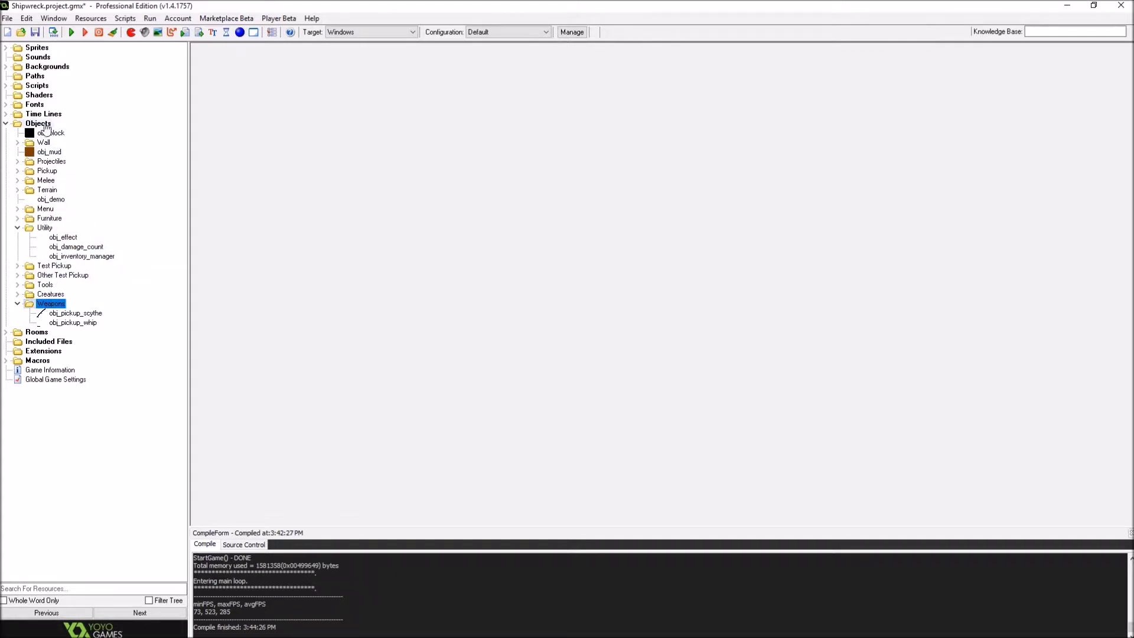
- Create an Armor group directly under Objects
right_click(42, 125)
click(50, 172)
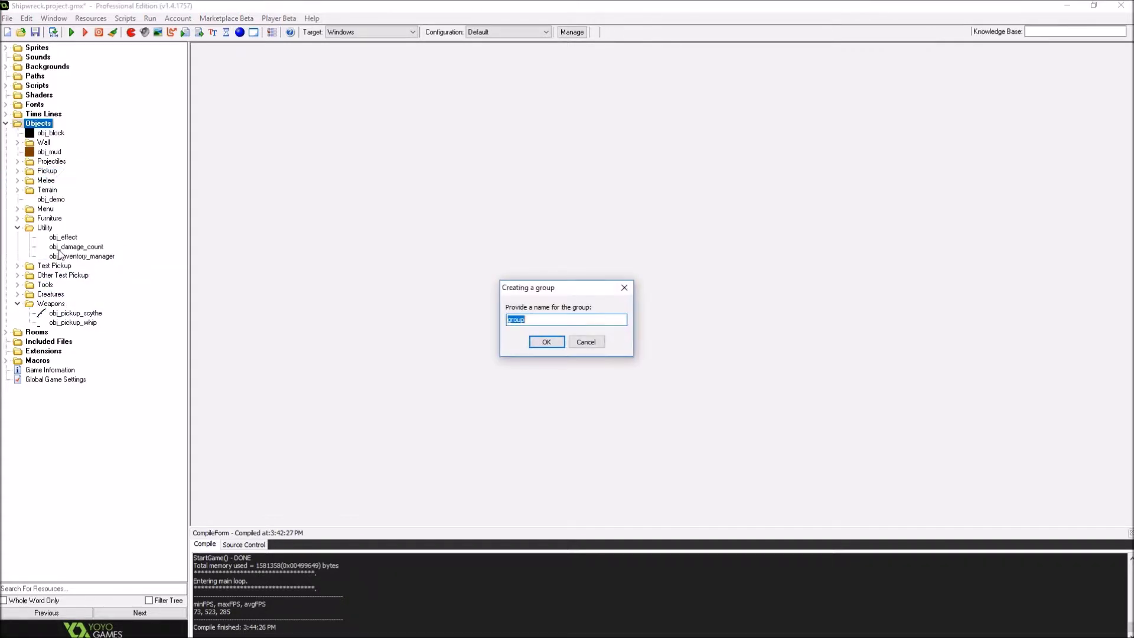
text(Armor)
key(Return)
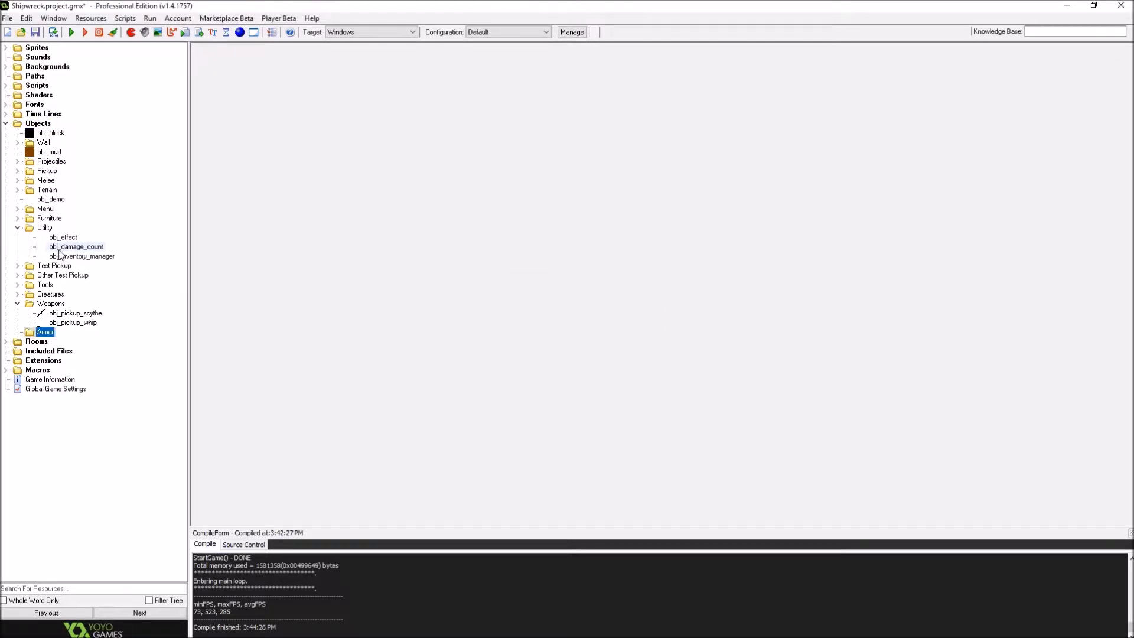
right_click(37, 332)
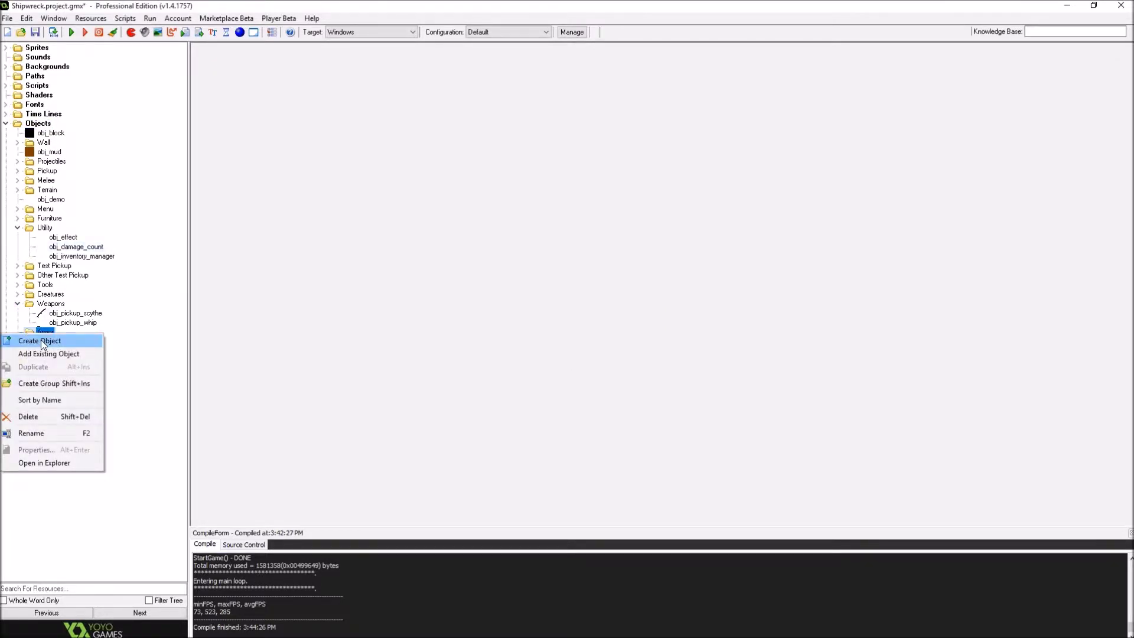
click(296, 305)
- Create an Armor group inside the HUD group of the Items sprites
double_click(16, 49)
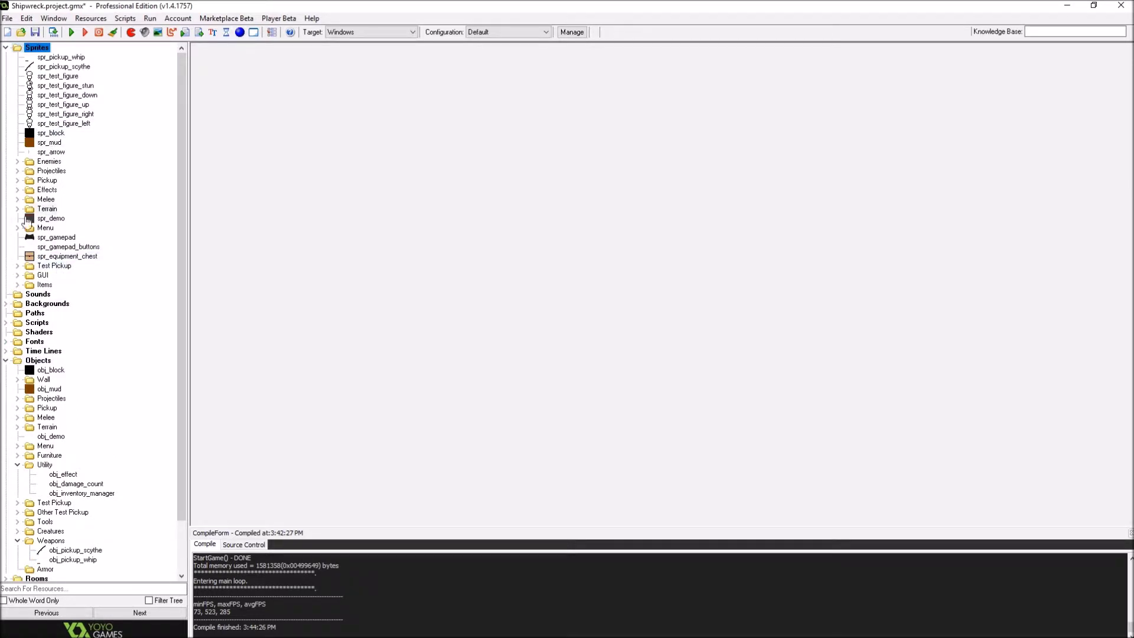
right_click(40, 51)
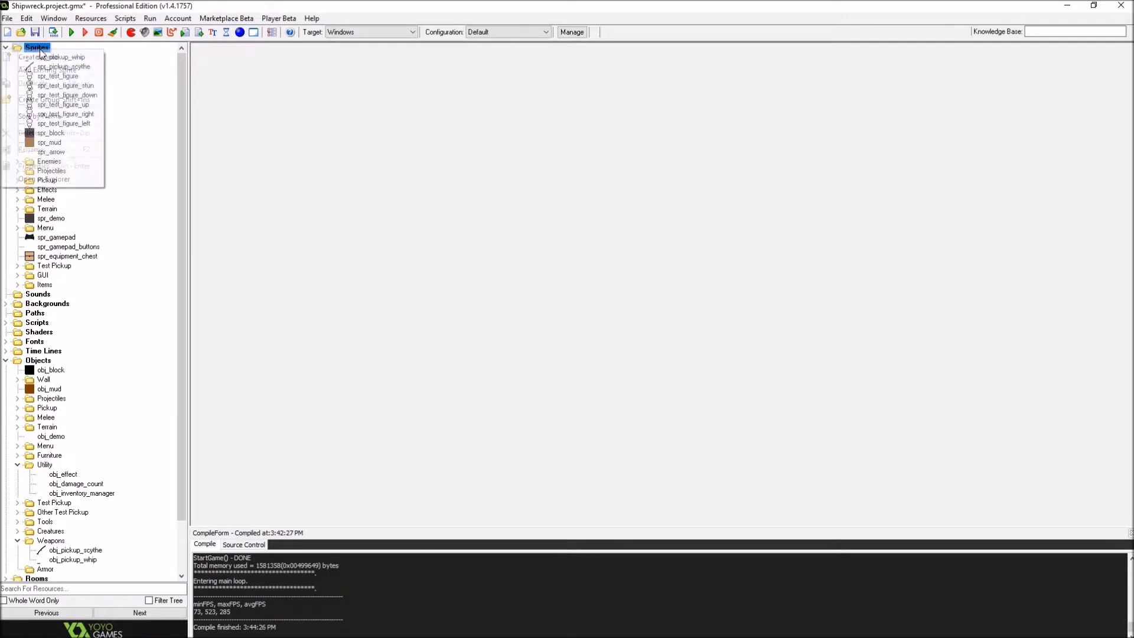
key(Escape)
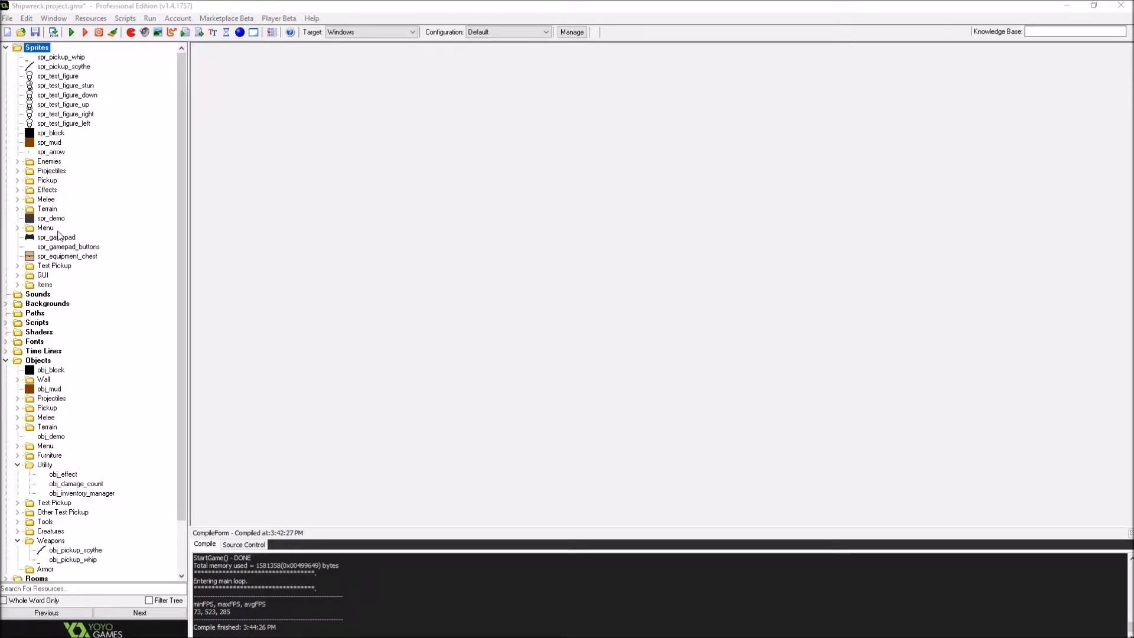
click(21, 184)
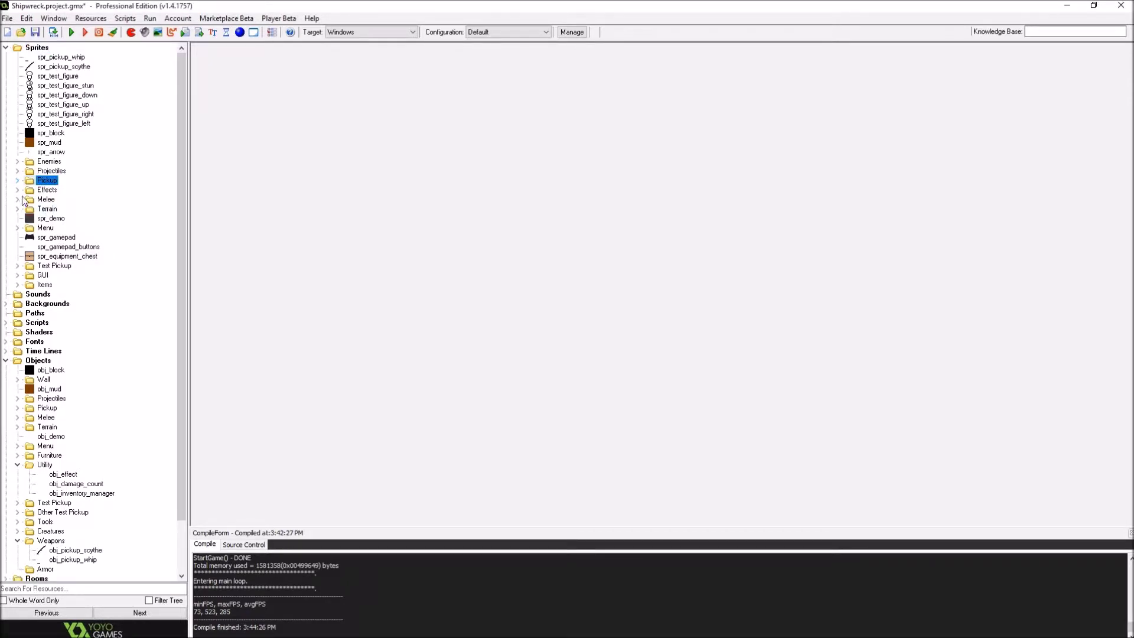
double_click(20, 287)
click(39, 304)
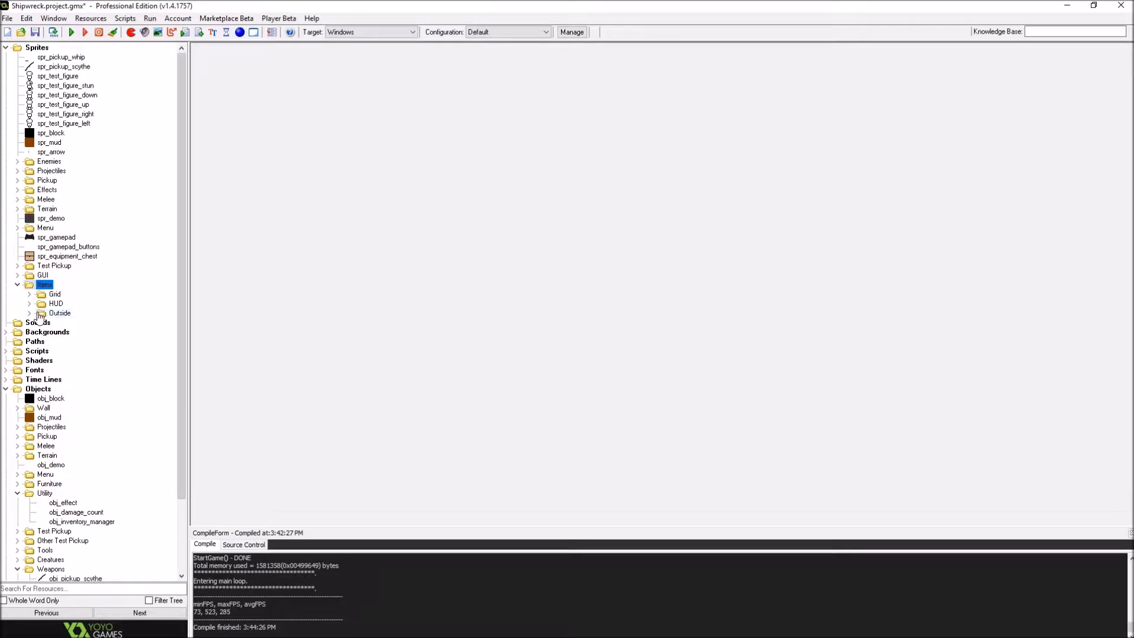
click(29, 304)
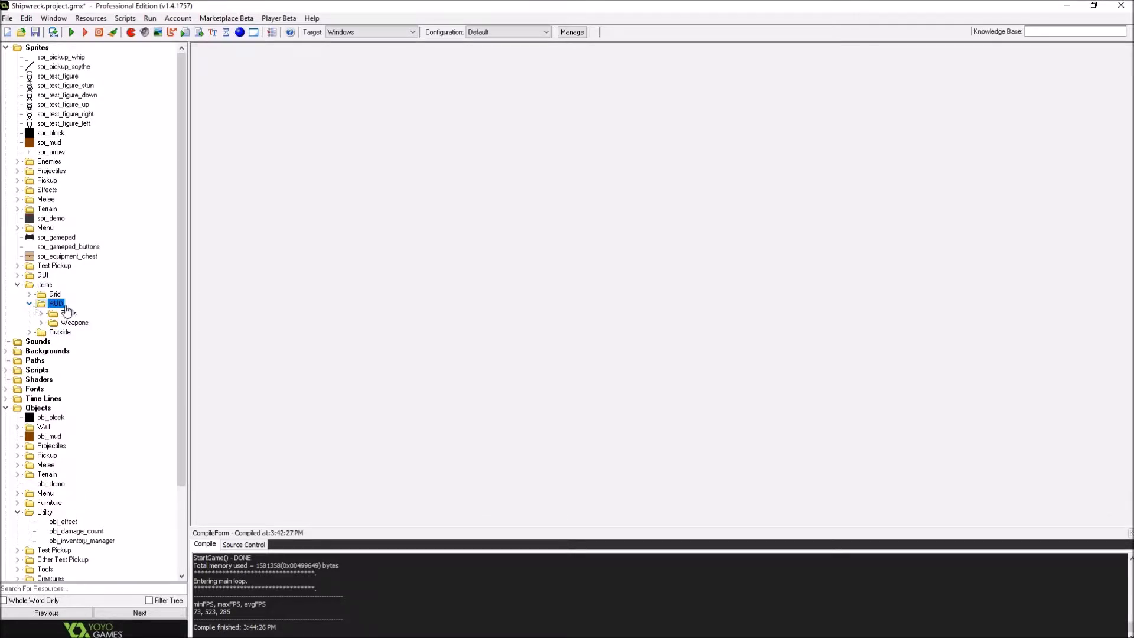
right_click(58, 306)
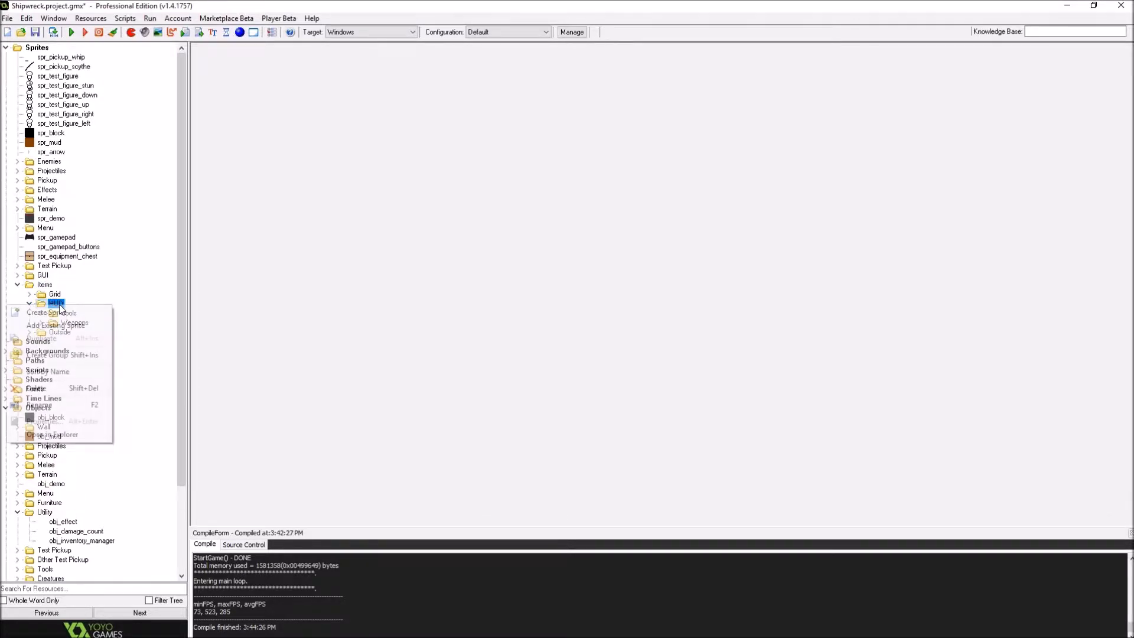
click(53, 356)
text(Armor)
key(Return)
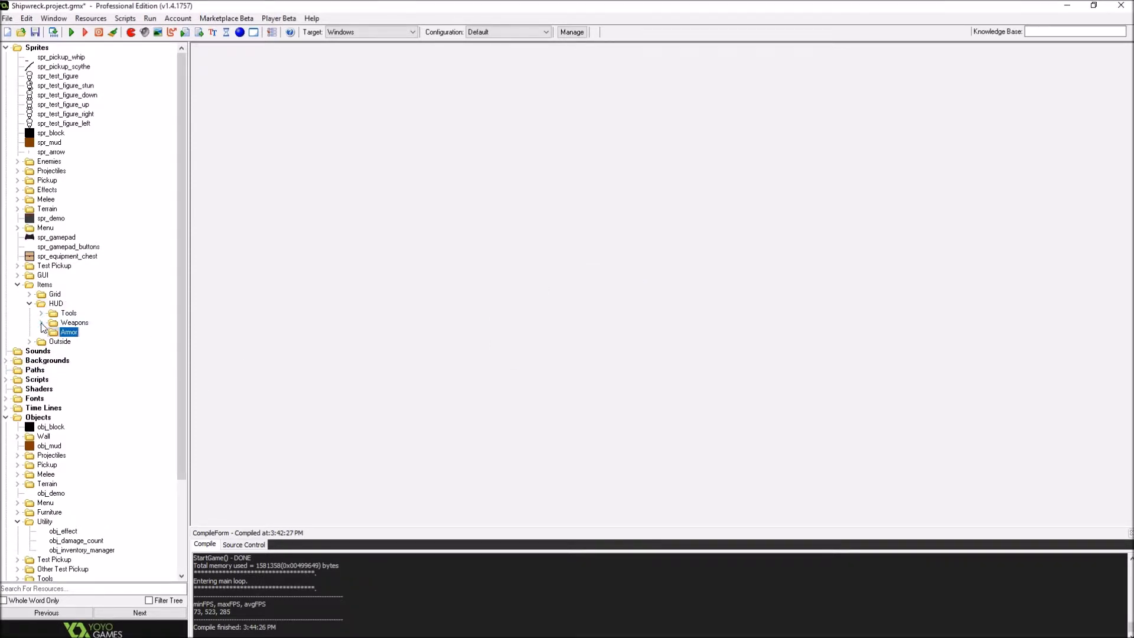
- Check the Grid and Outside item sprite groups, and create a Weapons group inside Outside
click(30, 294)
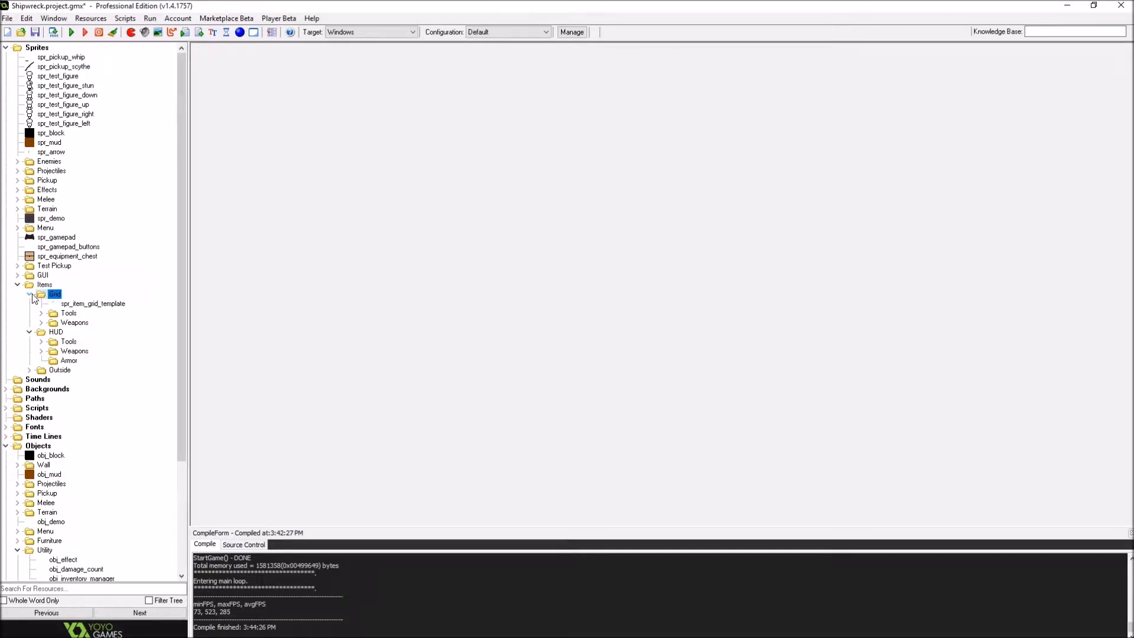
click(30, 294)
click(30, 341)
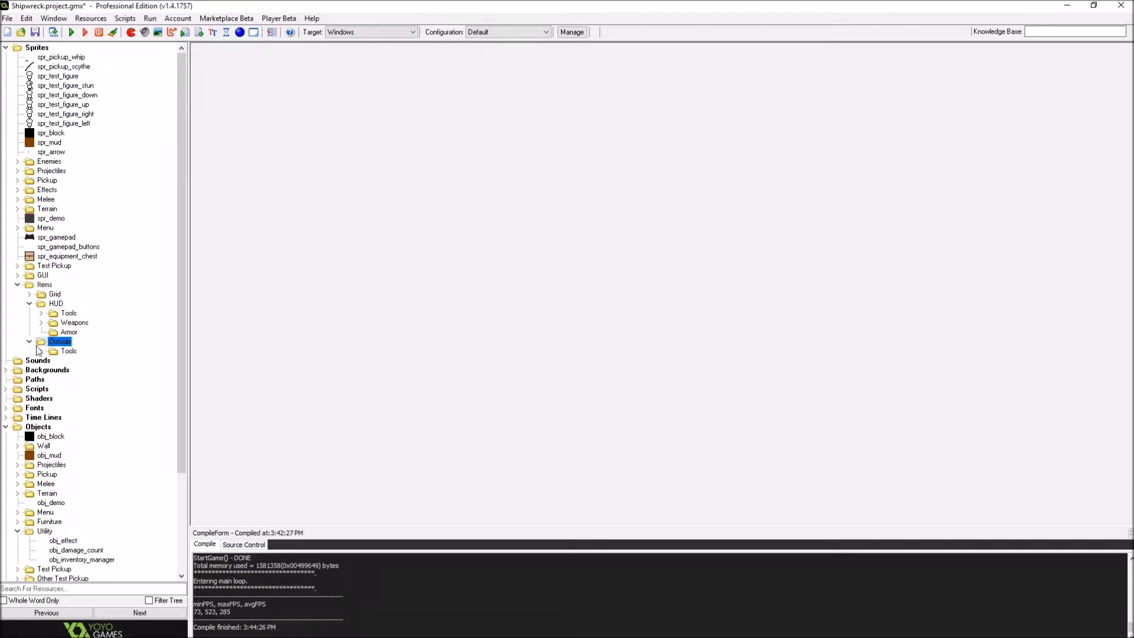
click(41, 351)
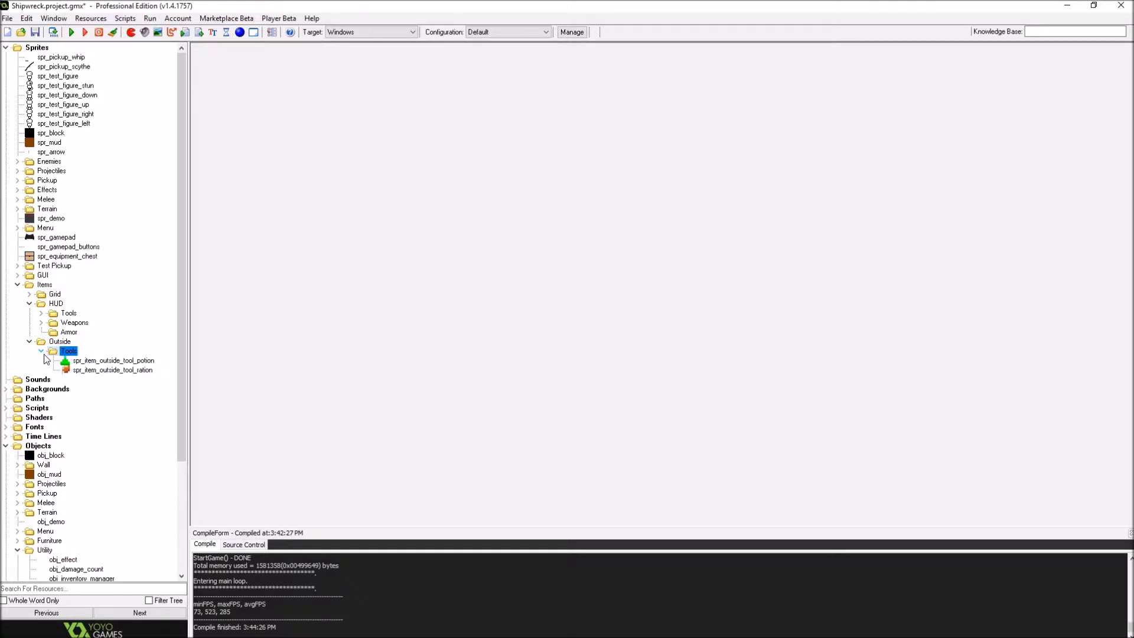
click(42, 351)
right_click(59, 341)
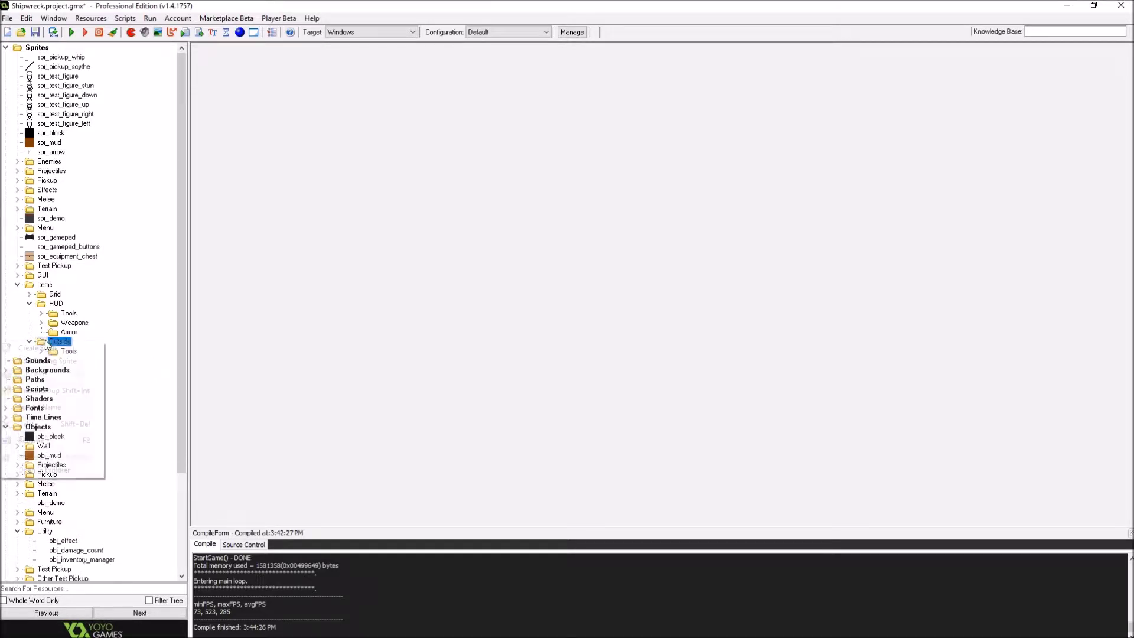
click(57, 392)
text(W)
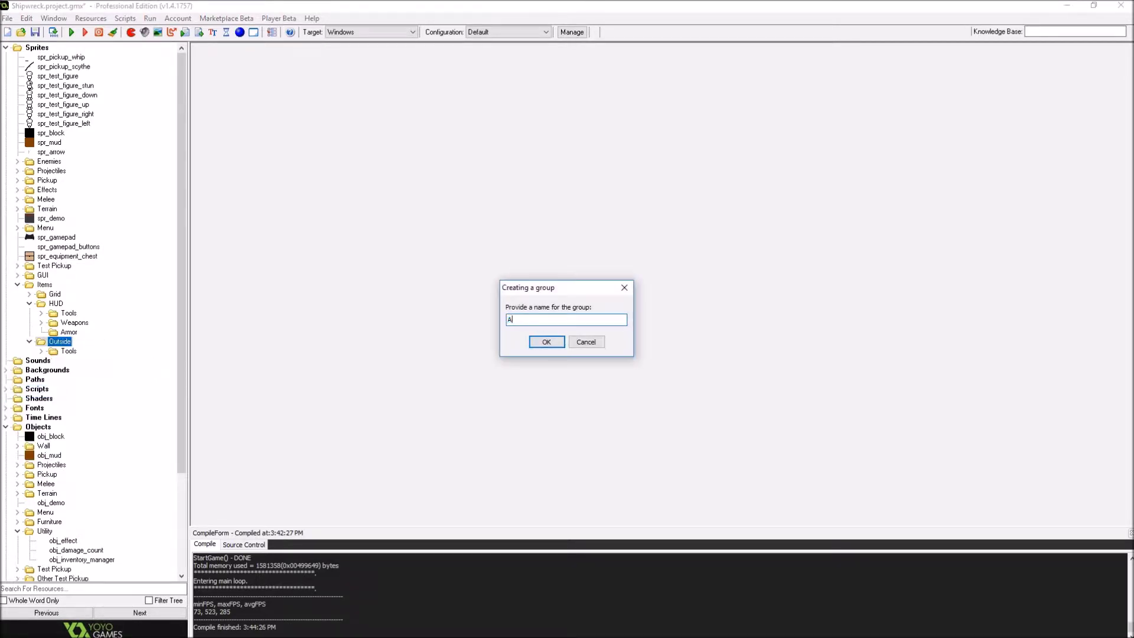
text(eapons)
key(Return)
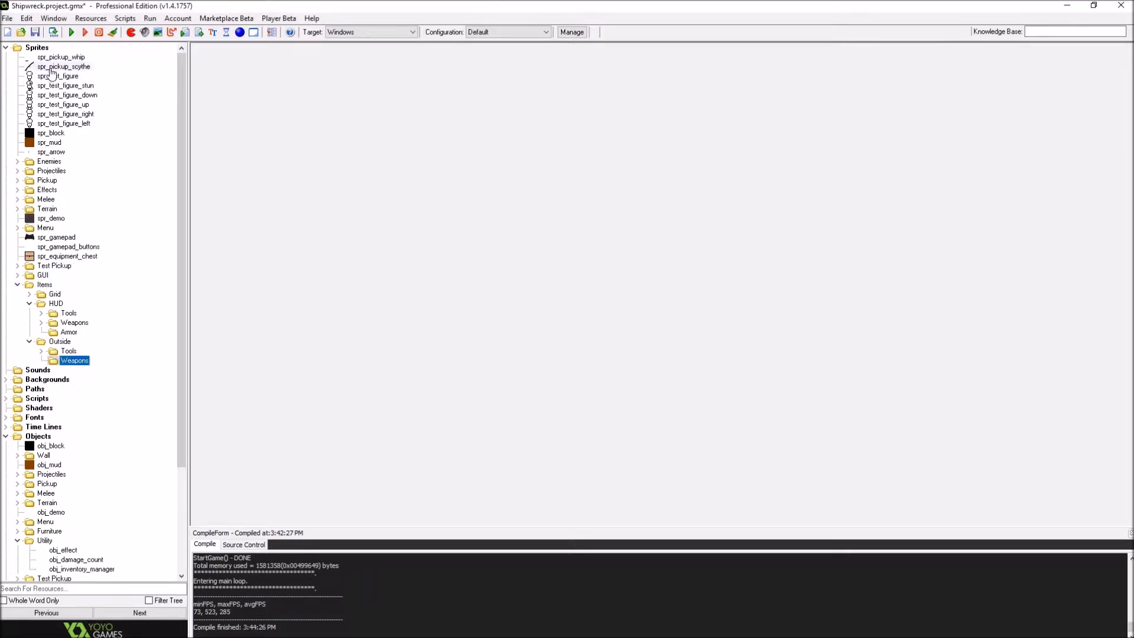
- Move spr_pickup_whip and spr_pickup_scythe into the Weapons group under the Outside item sprites
drag(48, 57, 40, 70)
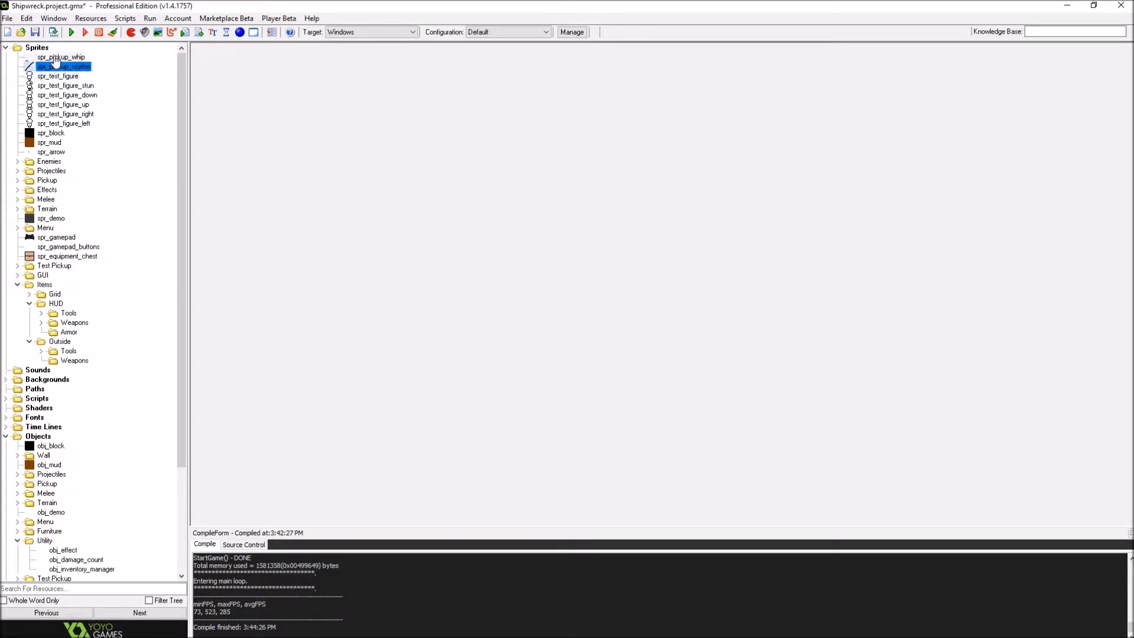
double_click(60, 57)
click(260, 284)
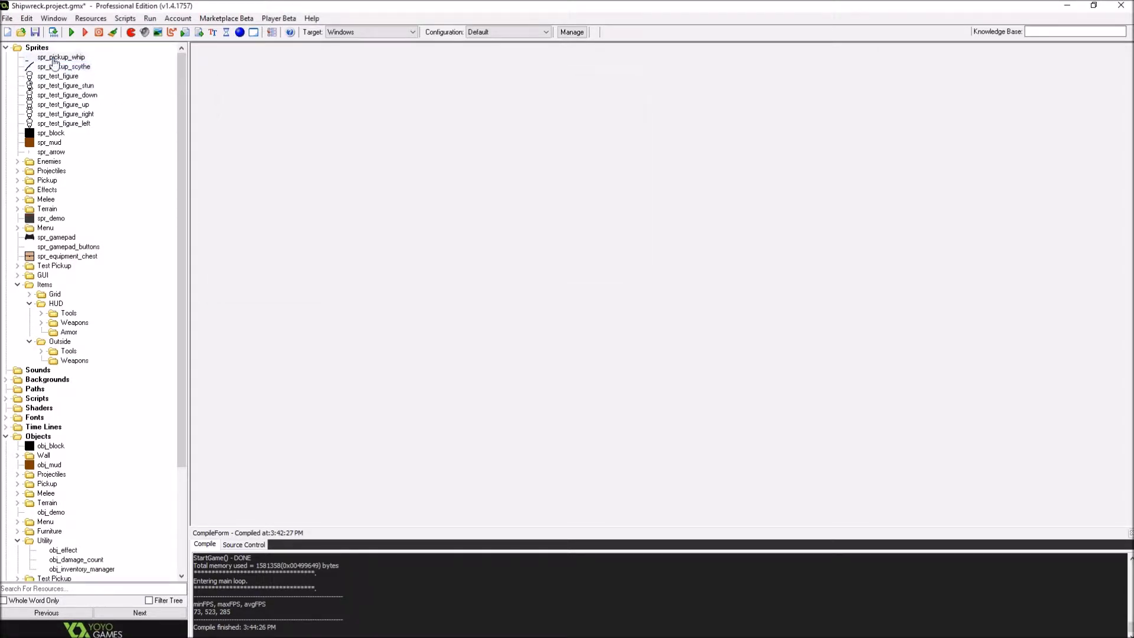
drag(96, 342, 68, 358)
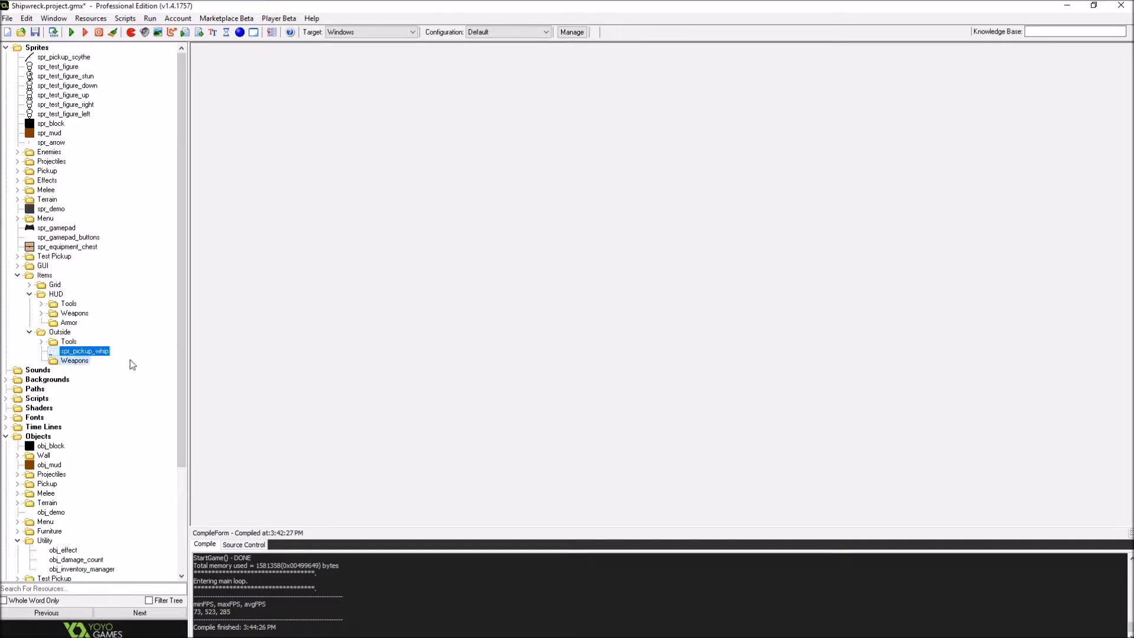
drag(69, 369, 70, 362)
drag(64, 57, 94, 361)
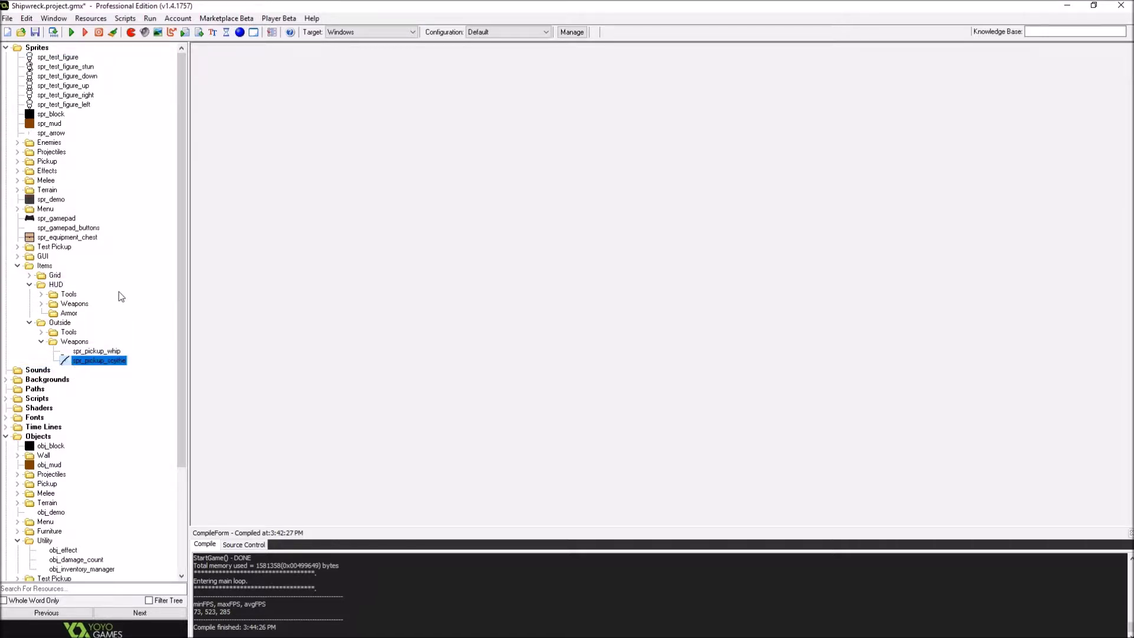
- Look through the Tools and Test Pickup object groups and collapse the Weapons object group
scroll(158, 225, down, 5)
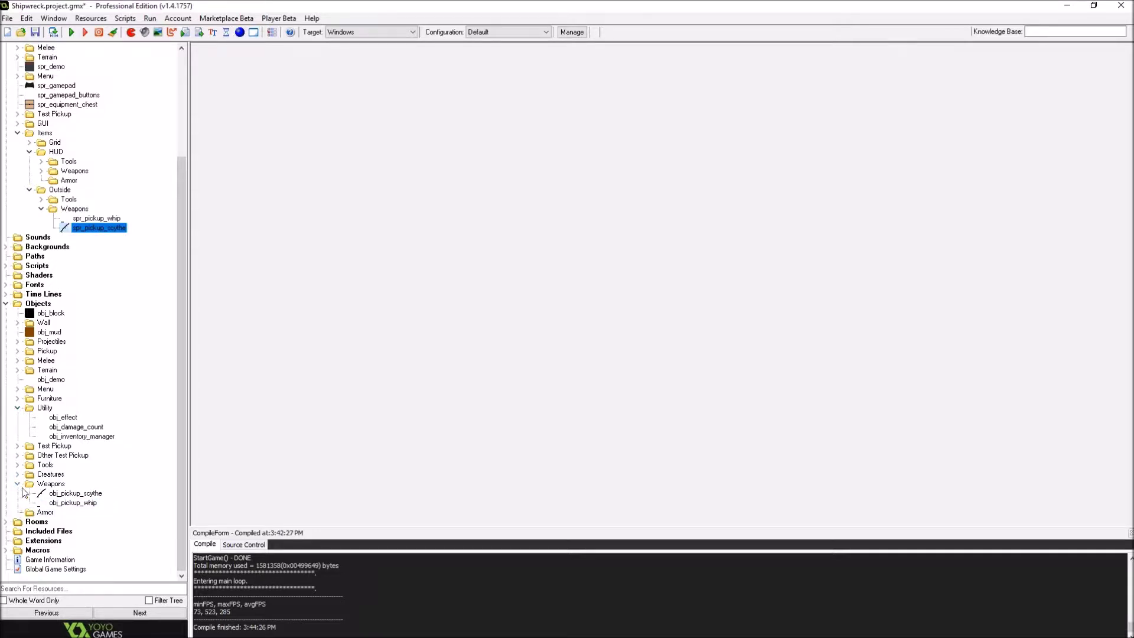
click(20, 465)
click(19, 466)
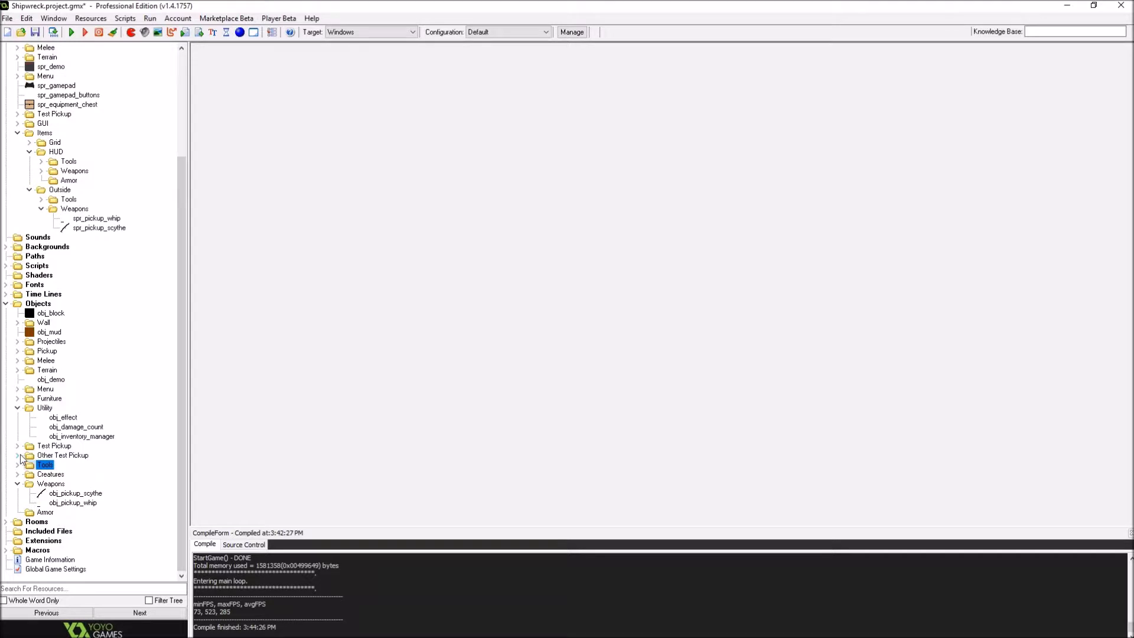
click(17, 446)
double_click(24, 369)
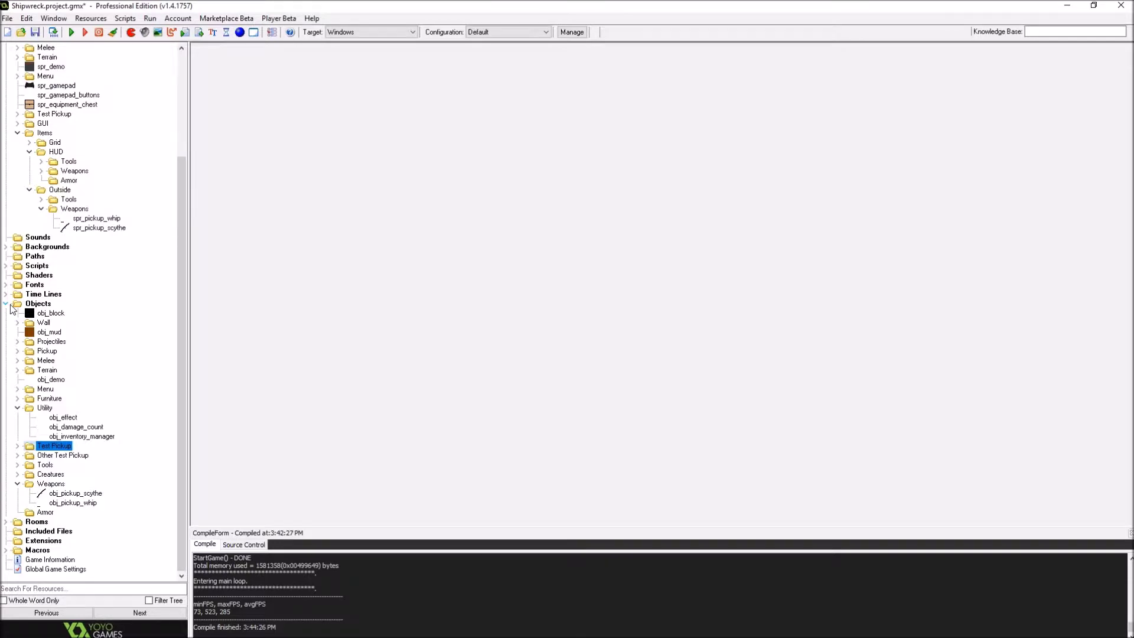
click(17, 483)
click(17, 487)
click(18, 487)
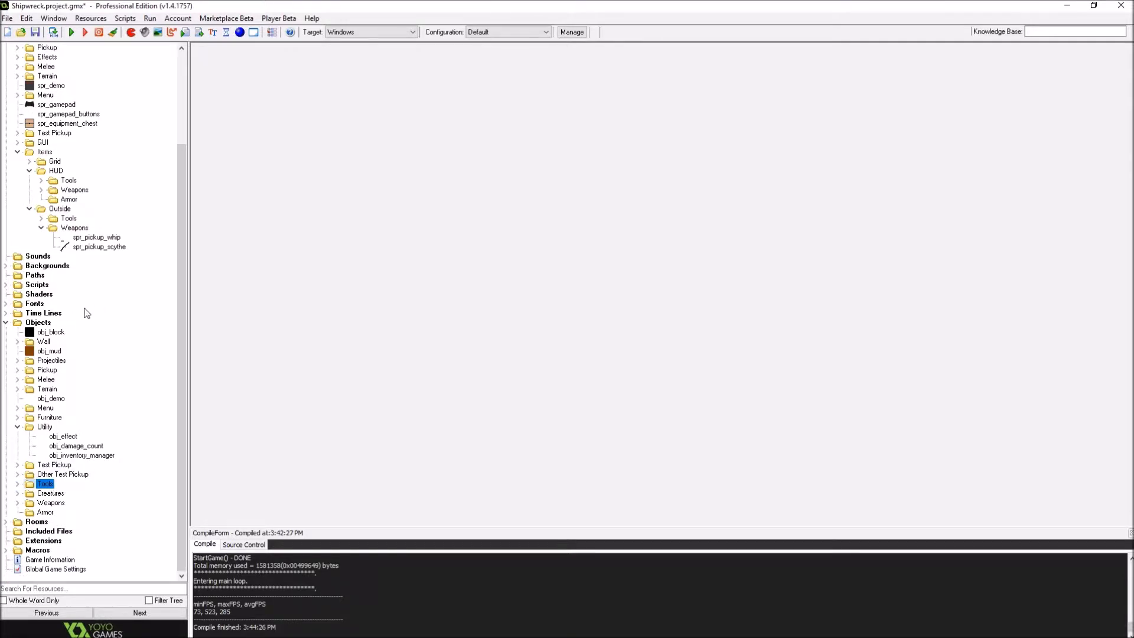
- Create a new sprite in the HUD Armor group and check the naming of the HUD Weapons and Outside Tools sprites
scroll(87, 319, up, 3)
right_click(53, 293)
click(63, 305)
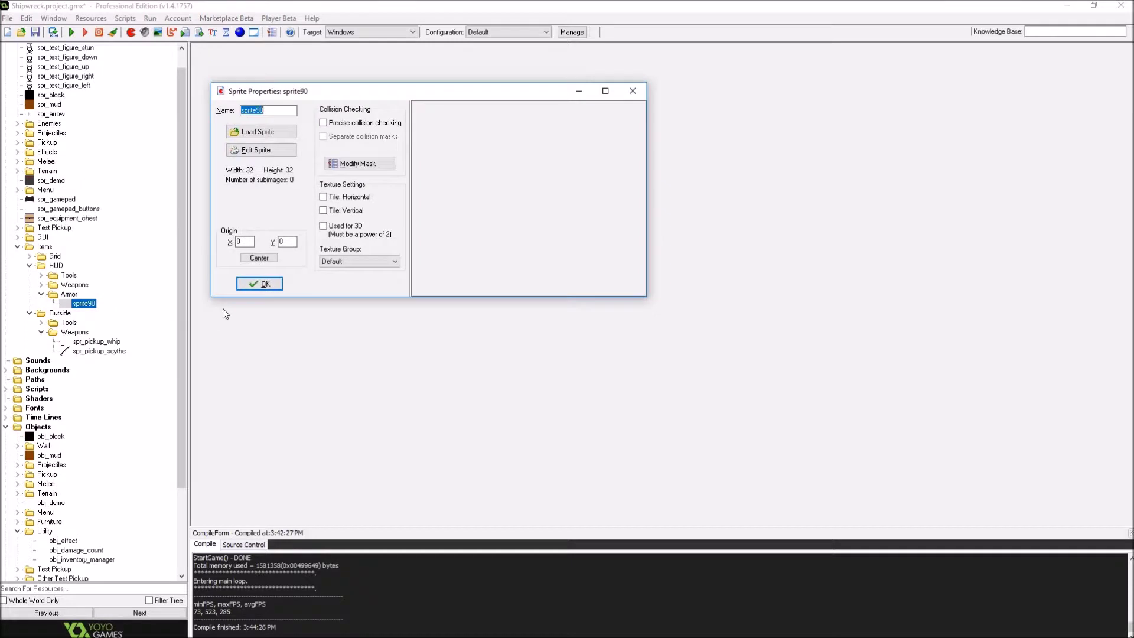
text(spr_)
double_click(52, 285)
click(237, 152)
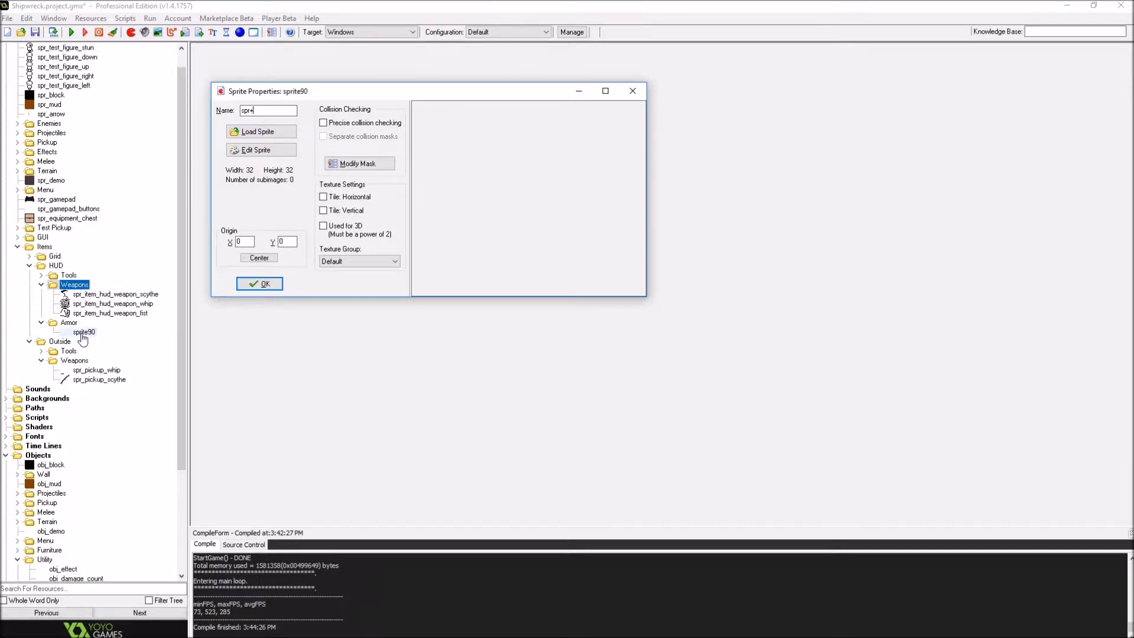
click(53, 350)
click(41, 351)
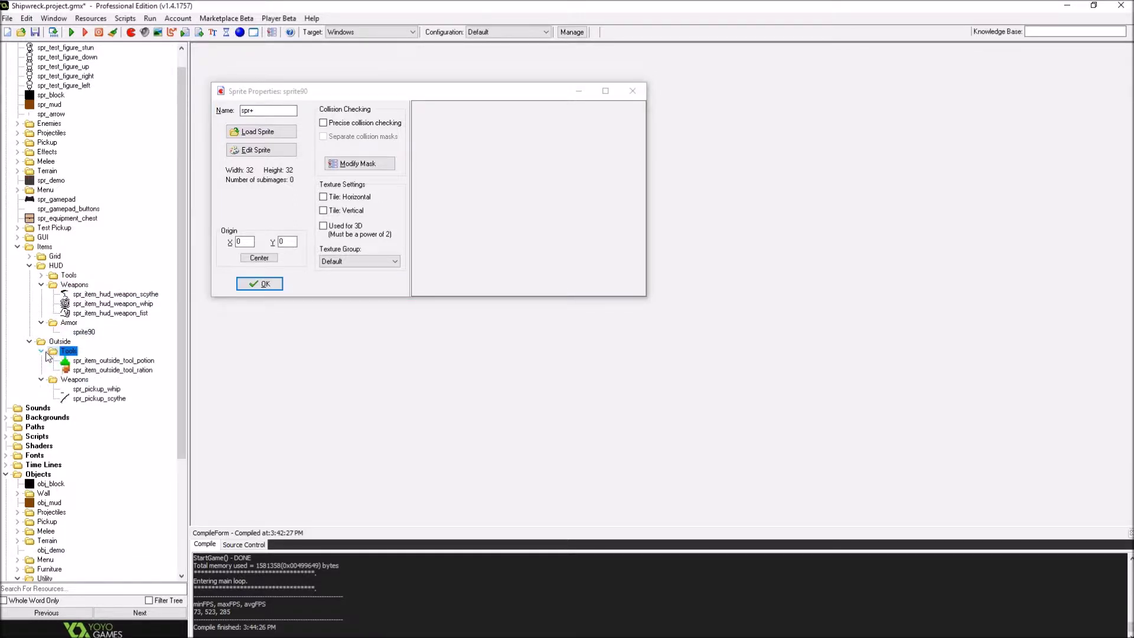
- Rename spr_pickup_whip in the Outside Weapons group as spr_item_outside_weapon_whip
click(83, 389)
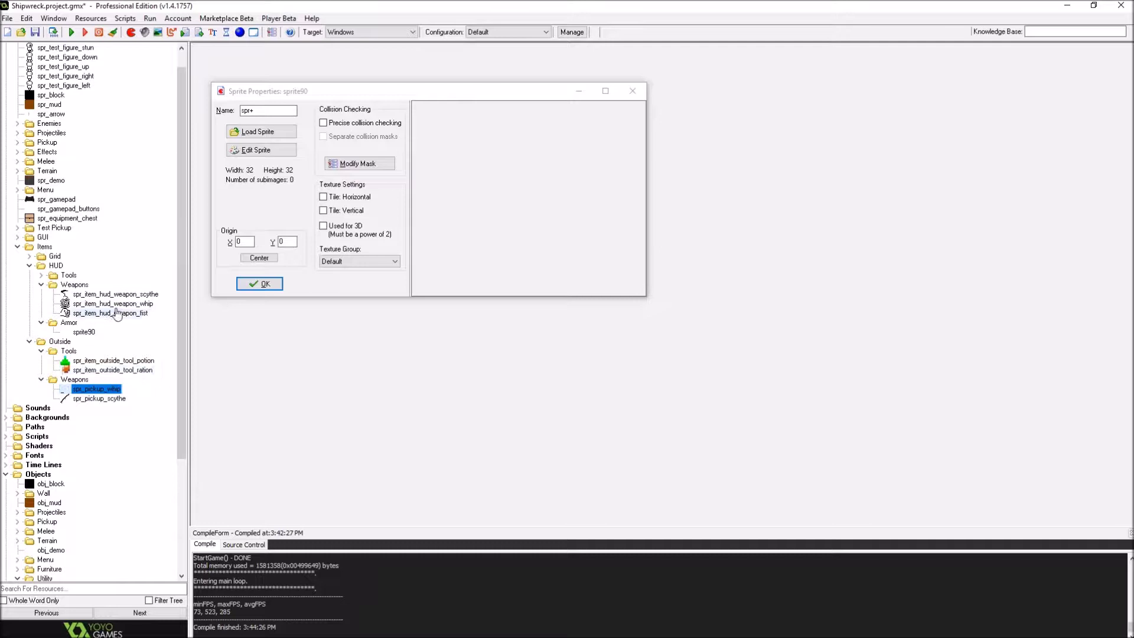
key(F2)
key(End)
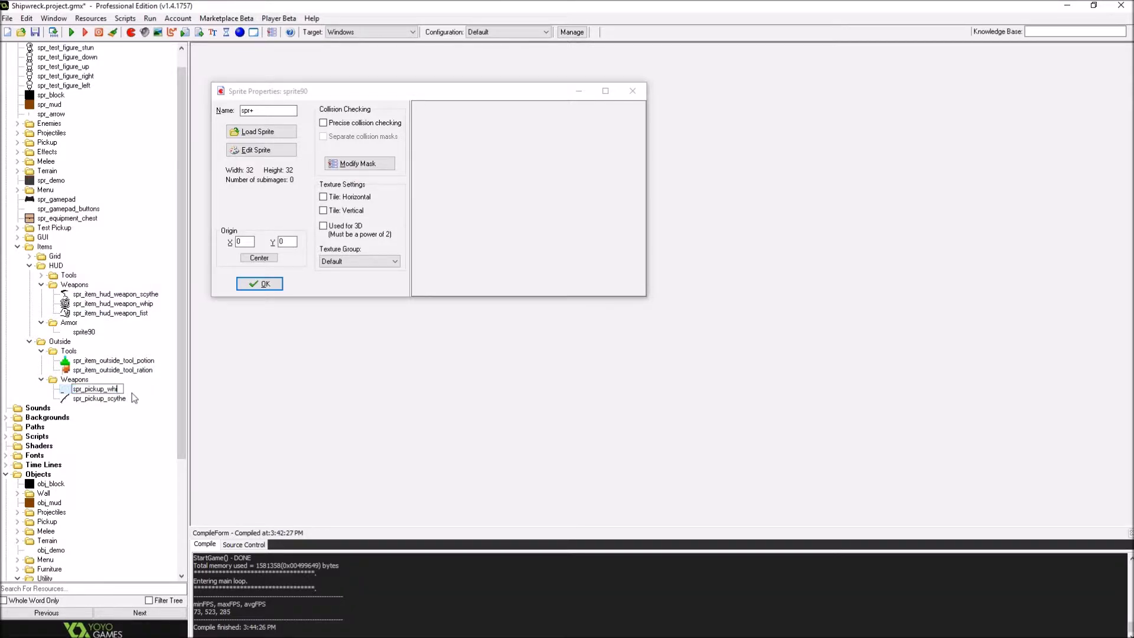
key(BackSpace)
key(BackSpace)
key(BackSpace)
key(BackSpace)
key(BackSpace)
key(BackSpace)
key(BackSpace)
key(BackSpace)
key(BackSpace)
key(BackSpace)
key(BackSpace)
text(item_outside_weapo)
key(Return)
- Rename spr_pickup_scythe in the Outside Weapons group as spr_item_outside_weapon_scythe
click(132, 398)
click(133, 398)
text(spr_item_outside_weap)
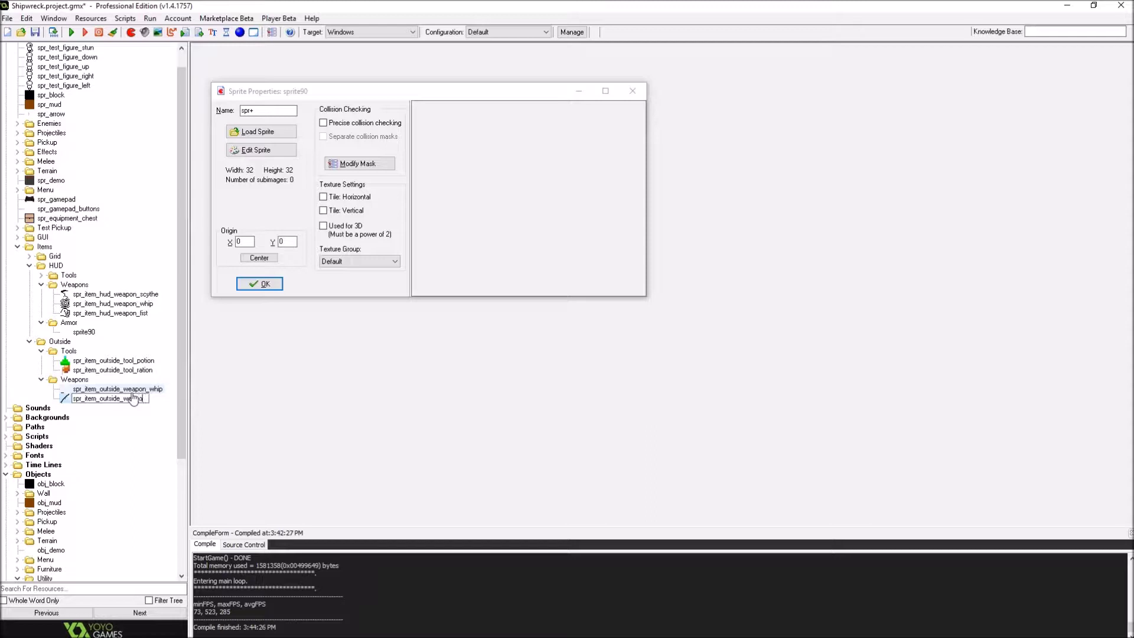
text(on_scythe)
key(Return)
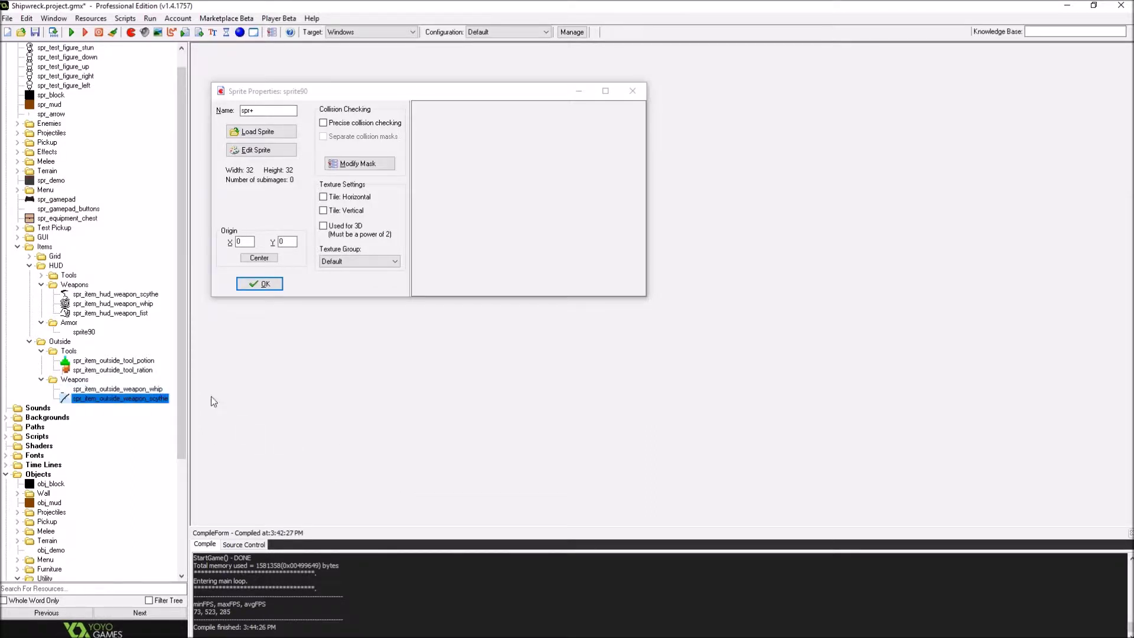
- Name the new armor sprite sp_item_hud_armor_helmet and give it a blank image with a 16 x 16 pixel canvas
click(261, 110)
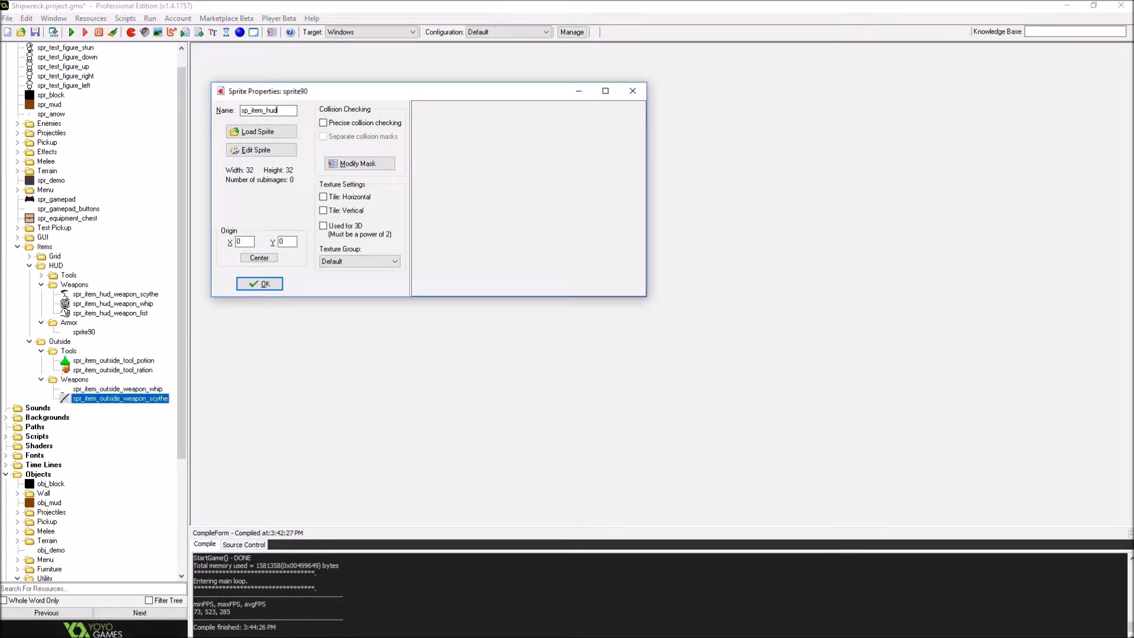
text(sp_item_hud_armor_helmet)
click(261, 150)
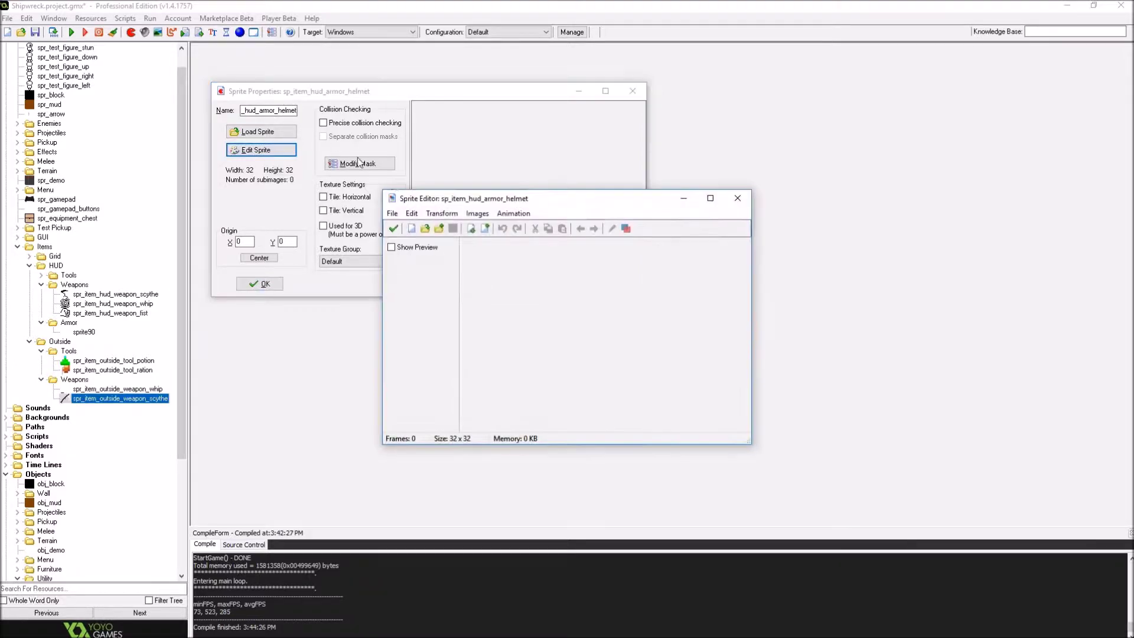
click(477, 213)
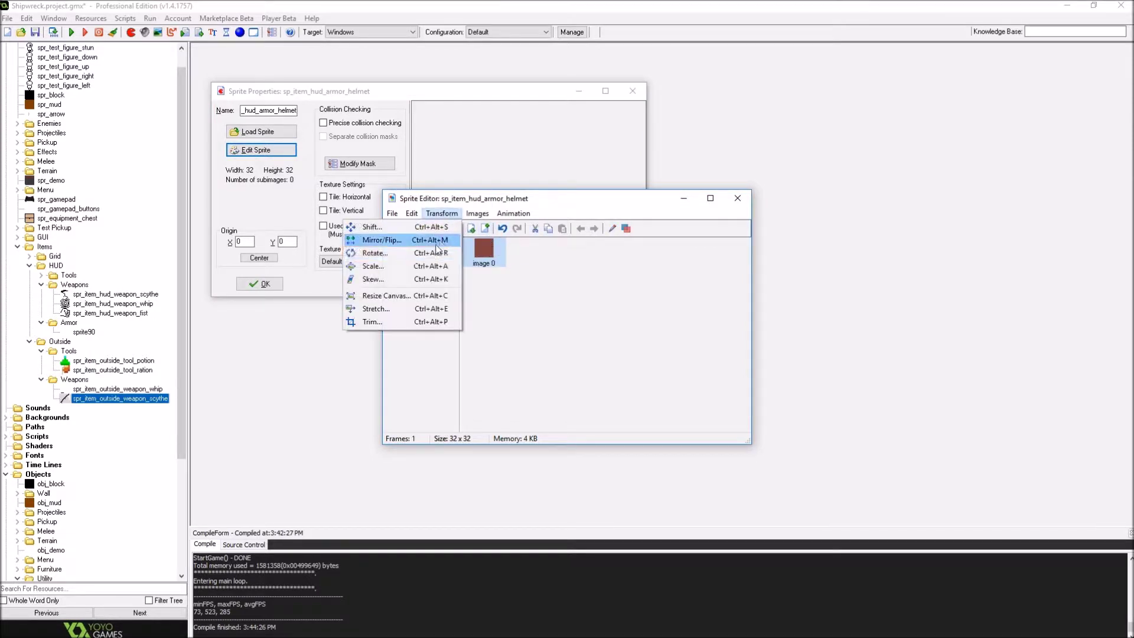
click(394, 295)
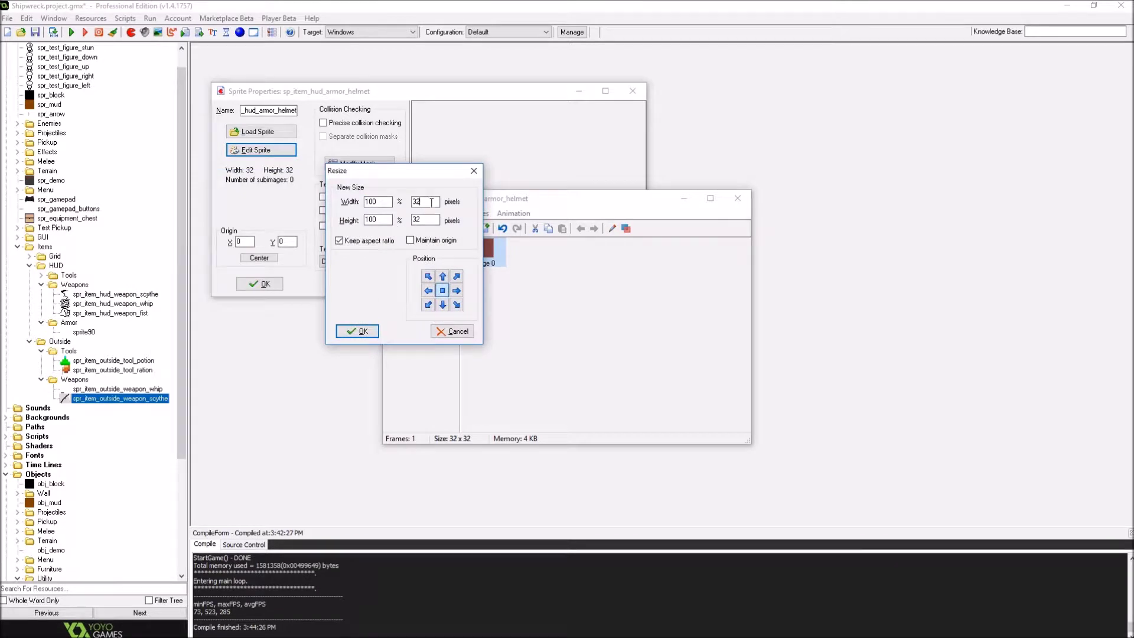
text(16)
click(356, 330)
- Open the blank helmet image for pixel editing in a maximized editor window
double_click(487, 253)
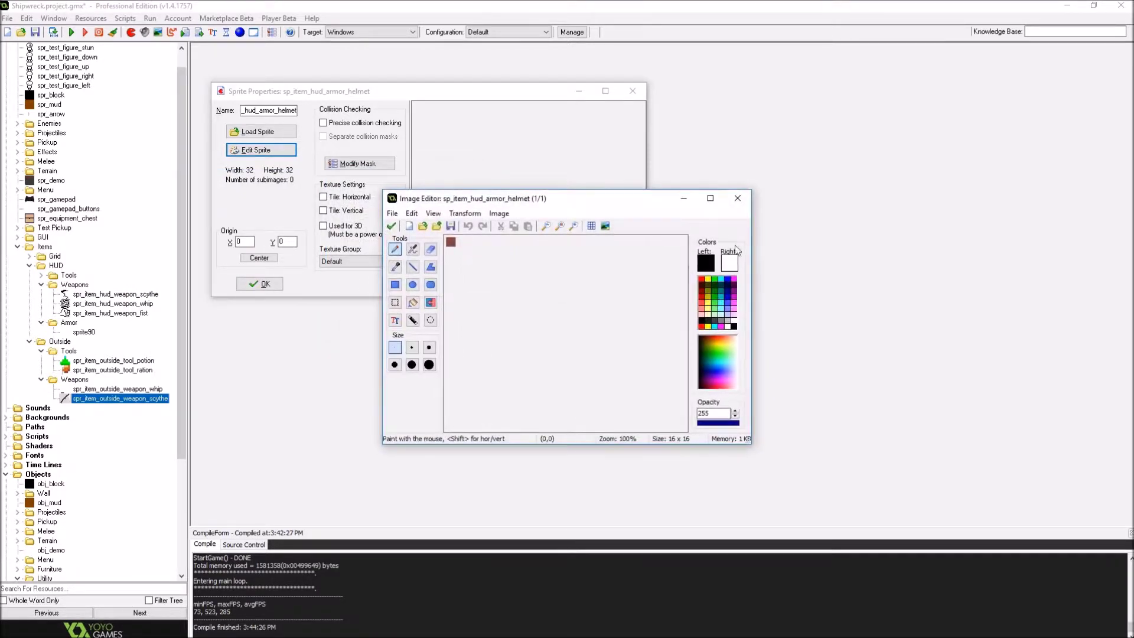
click(710, 197)
scroll(316, 265, up, 5)
scroll(308, 260, down, 1)
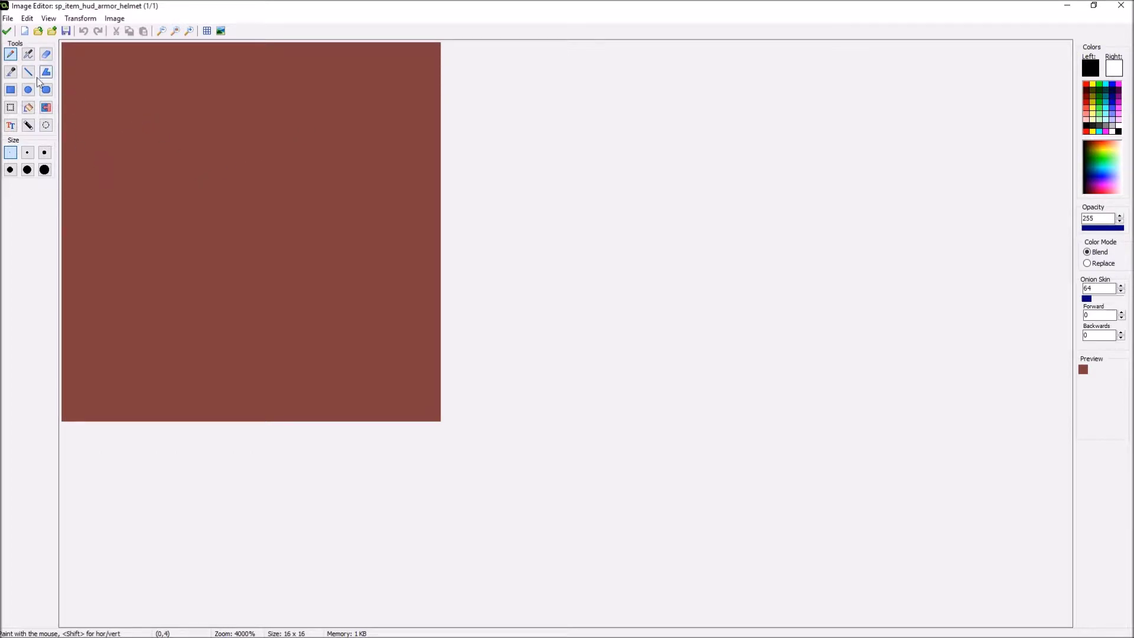
mouse_move(114, 222)
mouse_down()
mouse_move(115, 137)
mouse_move(173, 59)
mouse_move(262, 44)
mouse_move(341, 52)
mouse_up()
key(ctrl+z)
mouse_move(76, 246)
mouse_down()
mouse_move(97, 156)
mouse_move(143, 81)
mouse_move(230, 52)
mouse_move(332, 58)
mouse_move(404, 82)
mouse_move(439, 149)
mouse_move(430, 407)
mouse_move(241, 406)
mouse_move(244, 302)
mouse_move(314, 286)
mouse_up()
key(ctrl+z)
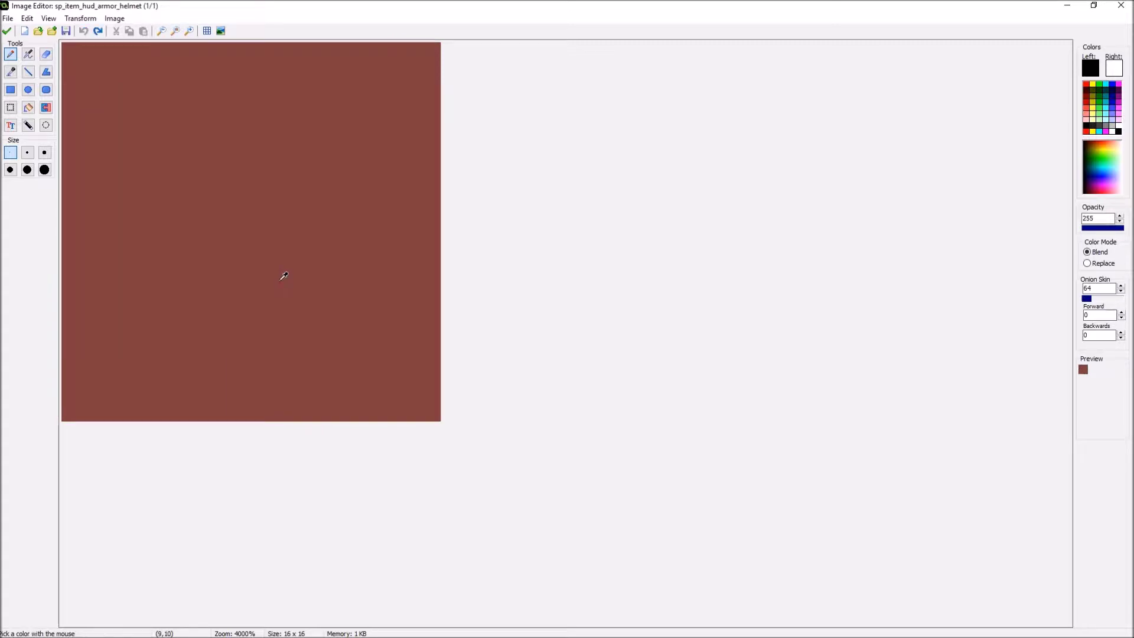
mouse_move(77, 411)
mouse_down()
mouse_move(77, 297)
mouse_move(112, 132)
mouse_move(177, 55)
mouse_move(341, 61)
mouse_move(427, 139)
mouse_move(452, 264)
mouse_move(446, 332)
mouse_move(424, 175)
mouse_move(441, 291)
mouse_move(434, 372)
mouse_move(430, 254)
mouse_up()
mouse_move(429, 385)
mouse_down()
mouse_move(425, 410)
mouse_move(364, 407)
mouse_up()
drag(94, 410, 149, 408)
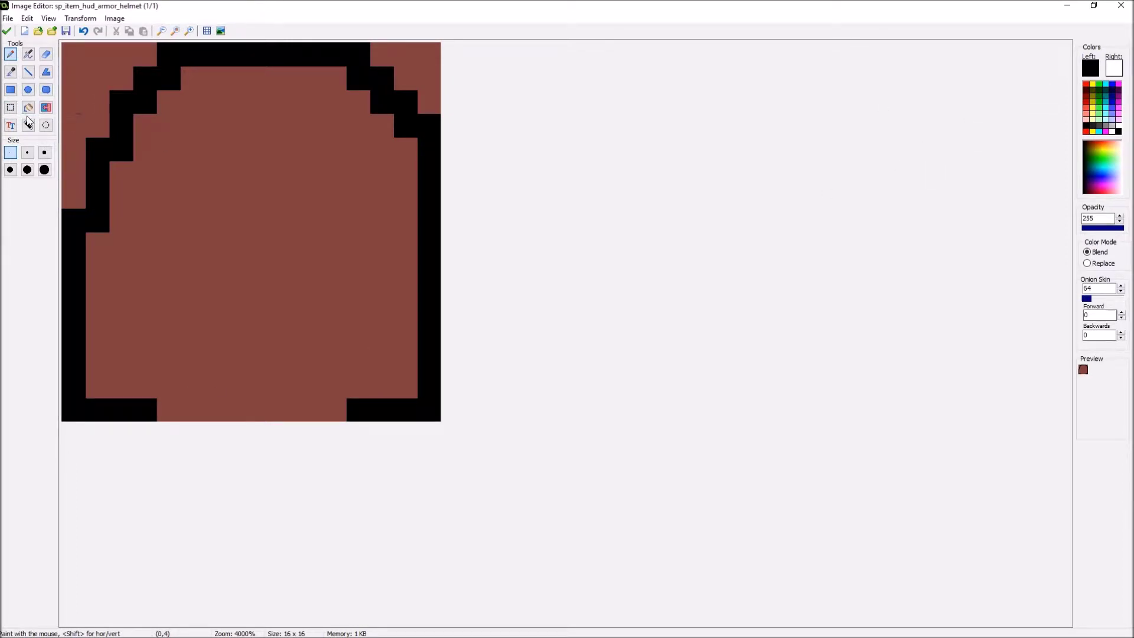
click(29, 107)
right_click(304, 213)
click(1118, 122)
click(10, 54)
mouse_move(173, 401)
mouse_down()
mouse_move(181, 251)
mouse_move(332, 242)
mouse_move(353, 354)
mouse_move(334, 409)
mouse_up()
right_drag(361, 289, 359, 375)
click(28, 106)
click(231, 285)
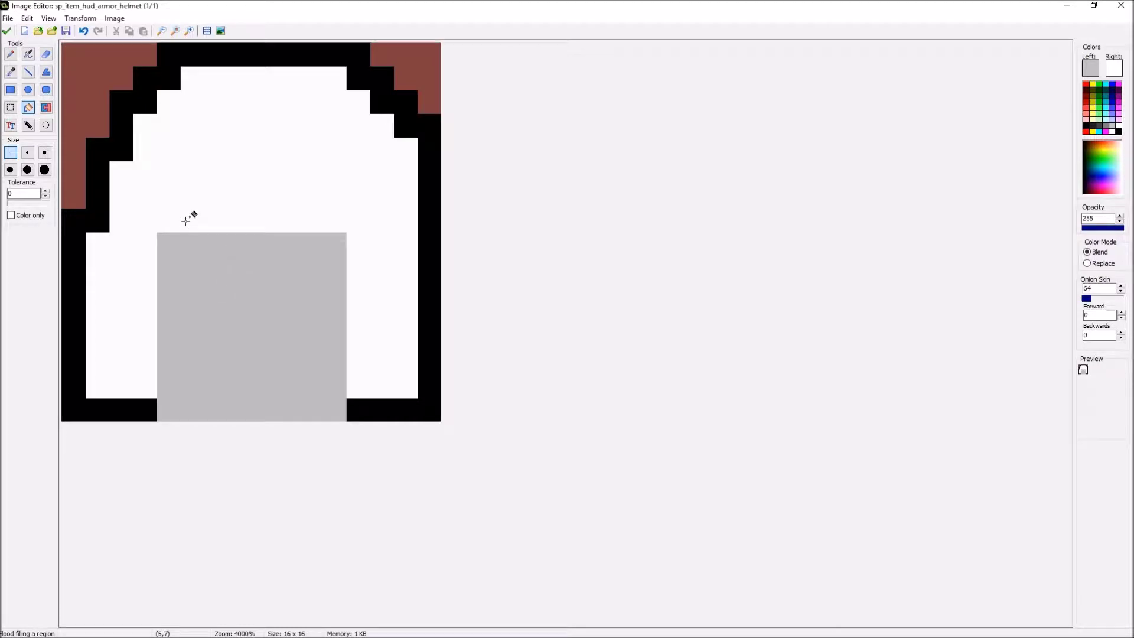
key(ctrl+z)
key(ctrl+z)
key(ctrl+z)
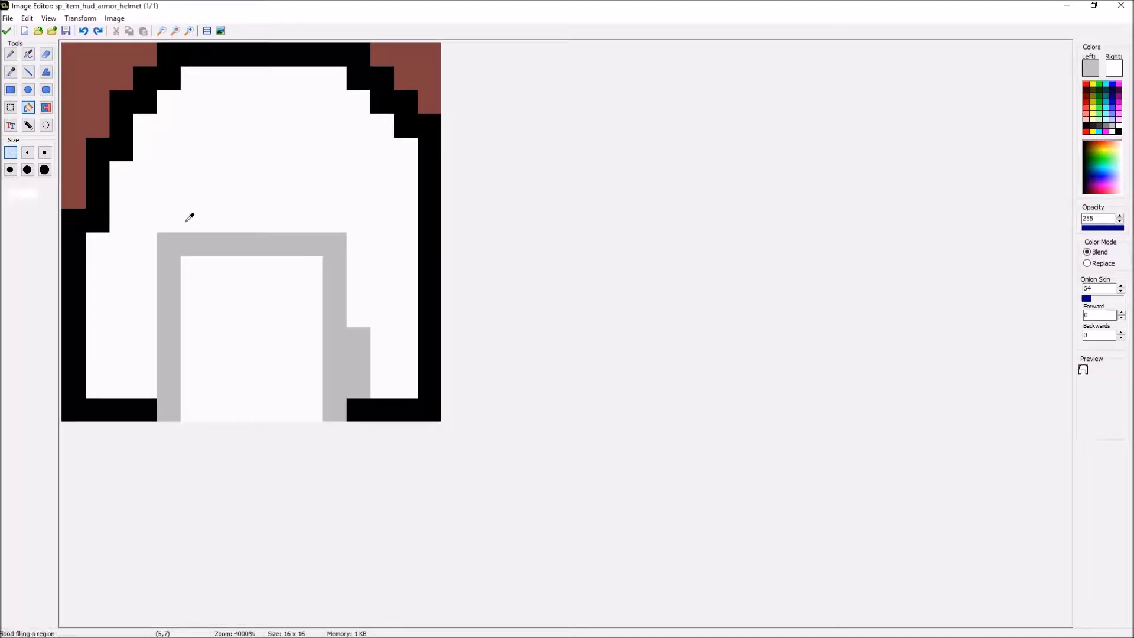
key(ctrl+z)
key(ctrl+z)
key(ctrl+z)
key(ctrl+z)
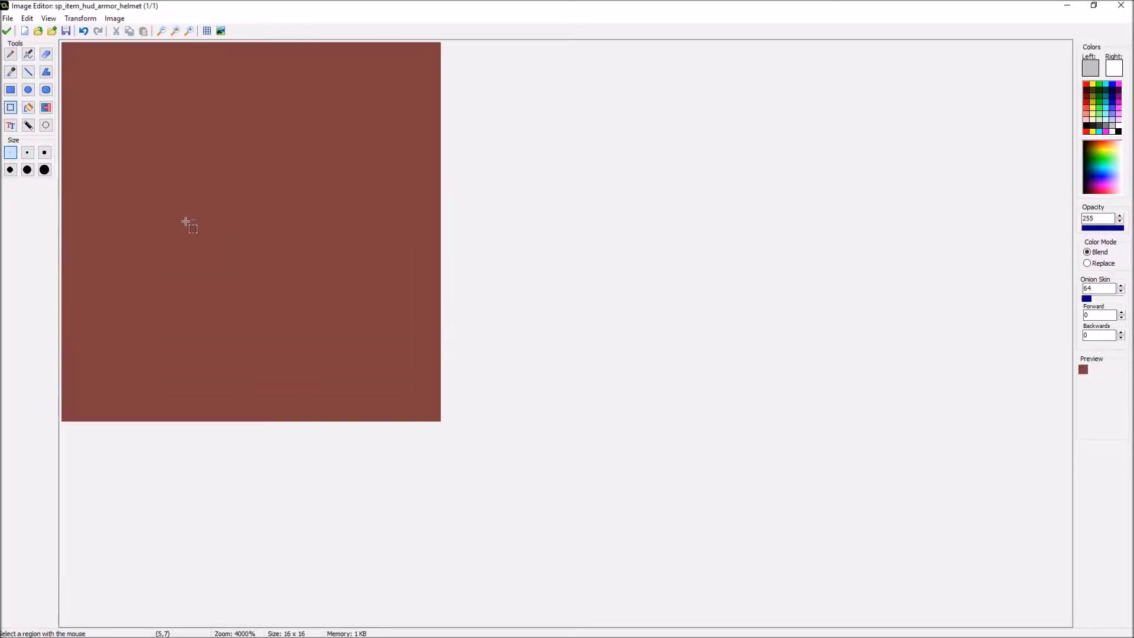
click(10, 57)
click(1119, 123)
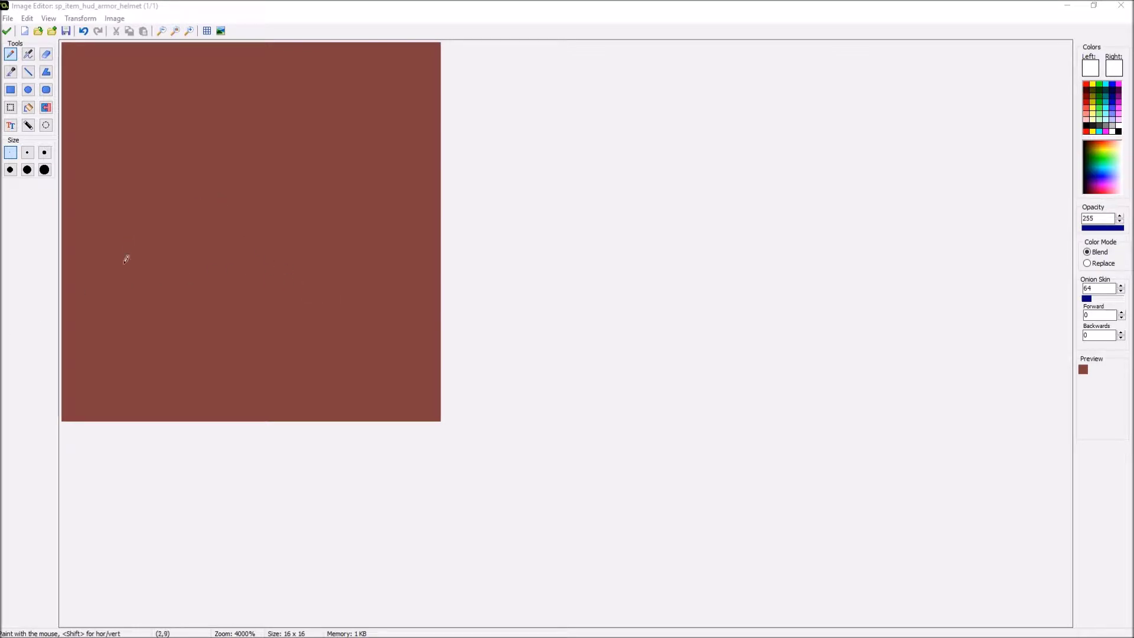
- Show the grid over the helmet image and set its spacing to 8 by 8 pixels
click(49, 18)
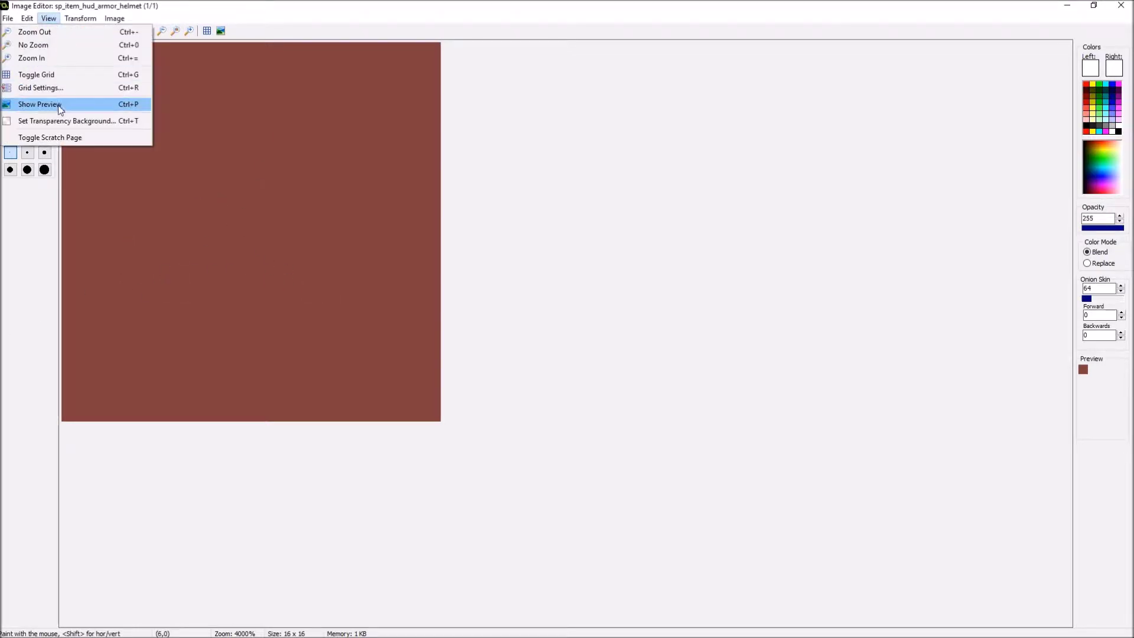
click(54, 74)
click(49, 19)
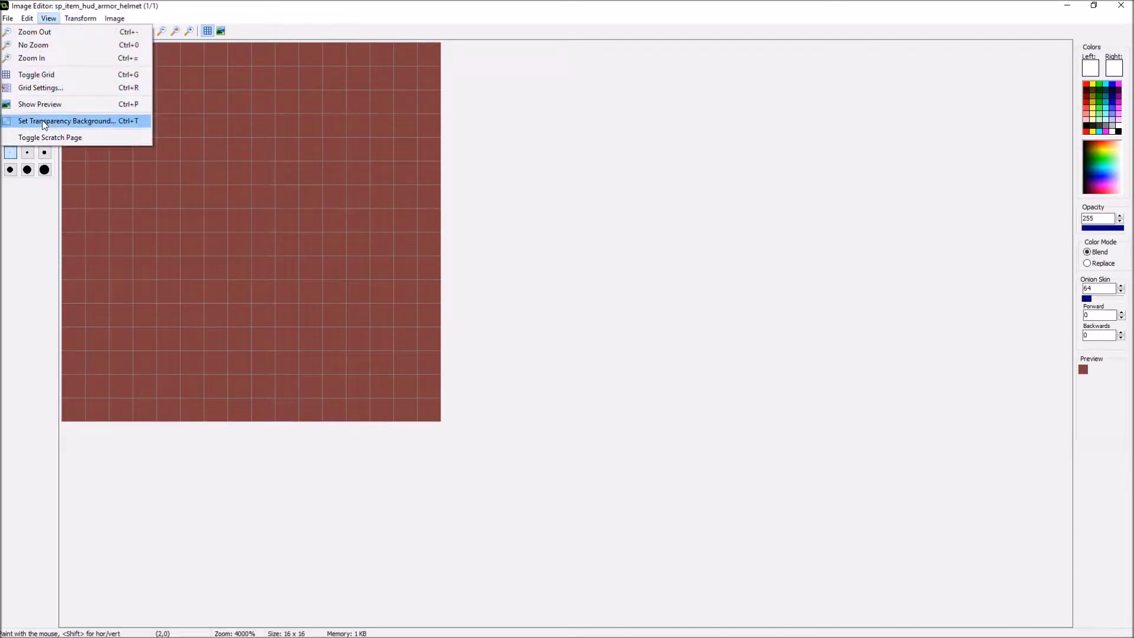
click(39, 85)
double_click(539, 297)
text(88)
key(Return)
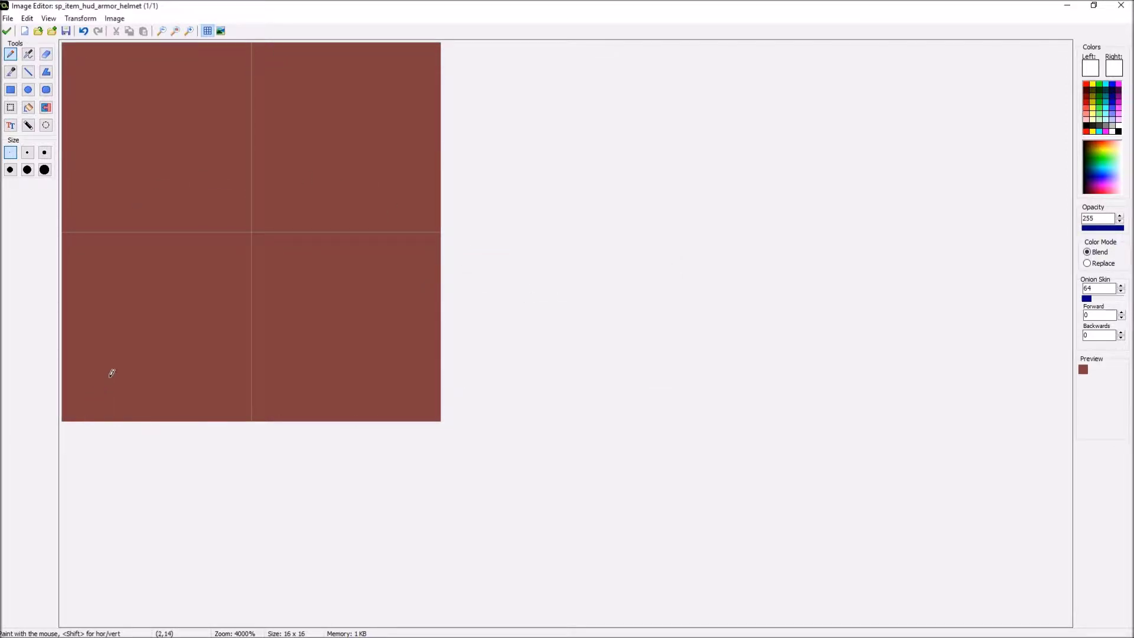
- Draw a black rectangular helmet outline about 14 x 16 pixels, centered on the canvas, and fill its inside with white
click(1118, 131)
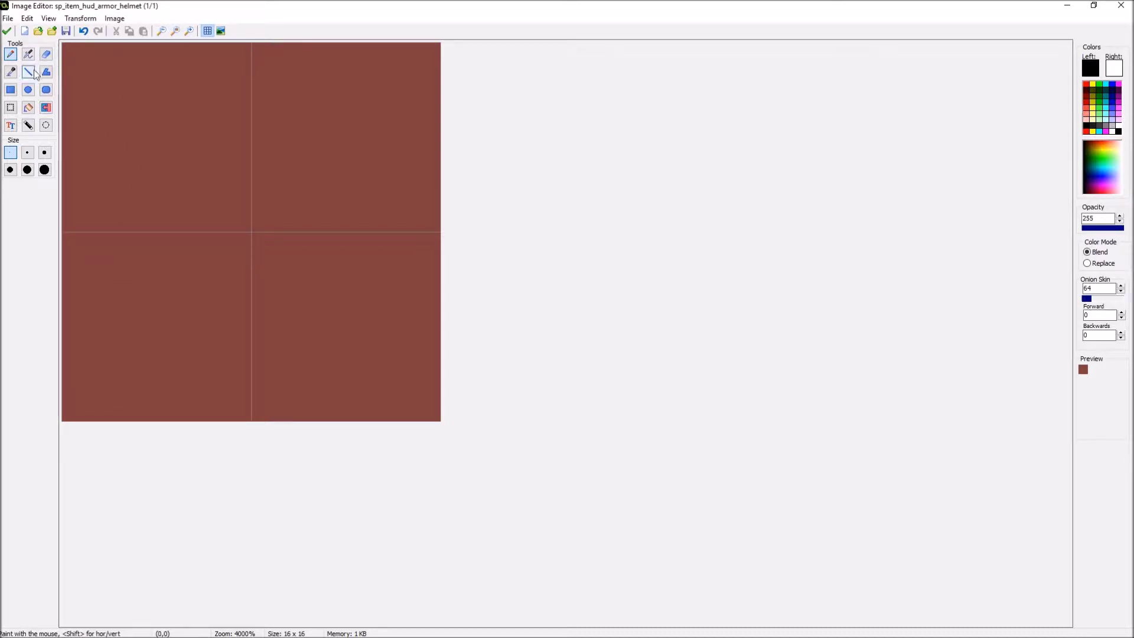
click(11, 89)
drag(105, 58, 422, 425)
click(28, 107)
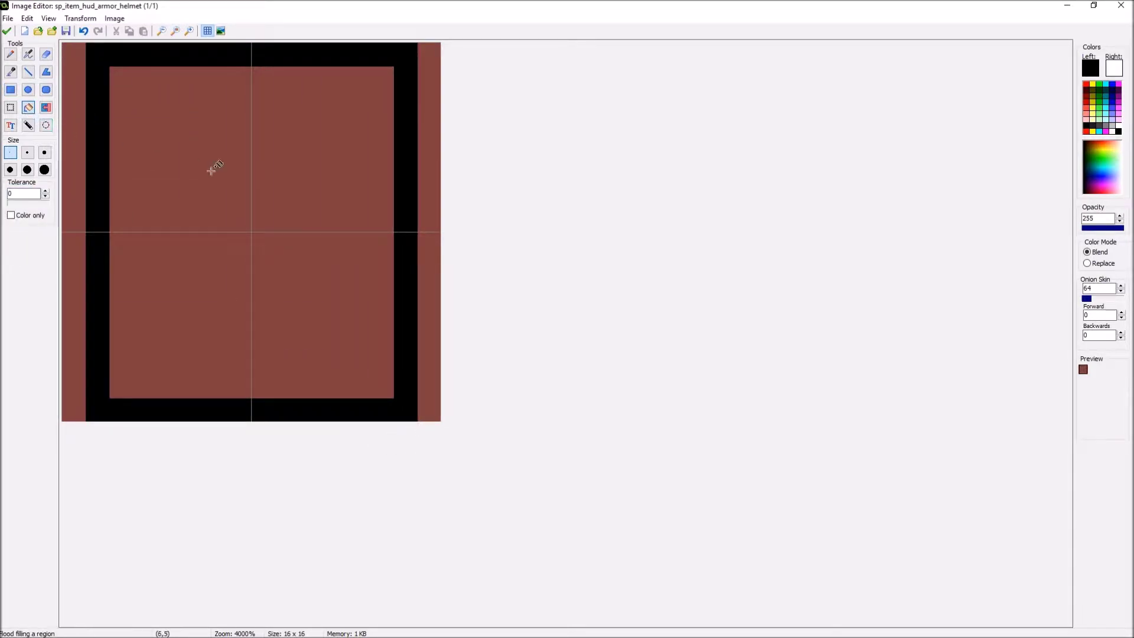
right_click(211, 168)
- Draw two black horizontal eye slits, each 3 pixels wide, on either side of the vertical center line just above mid-height
click(10, 54)
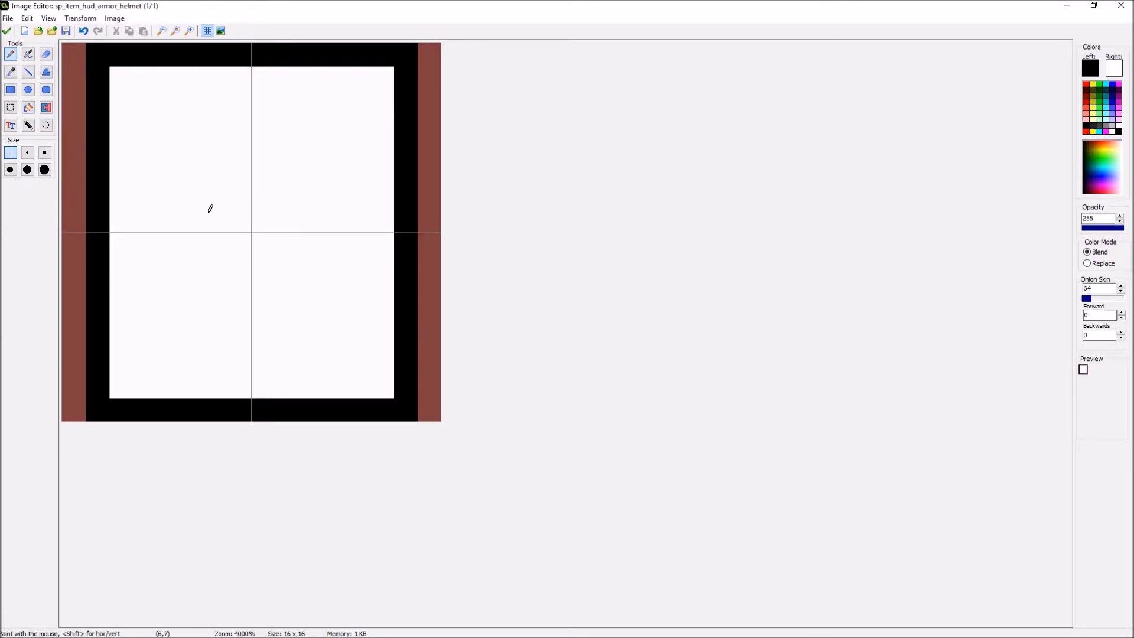
drag(209, 209, 166, 212)
drag(287, 212, 333, 214)
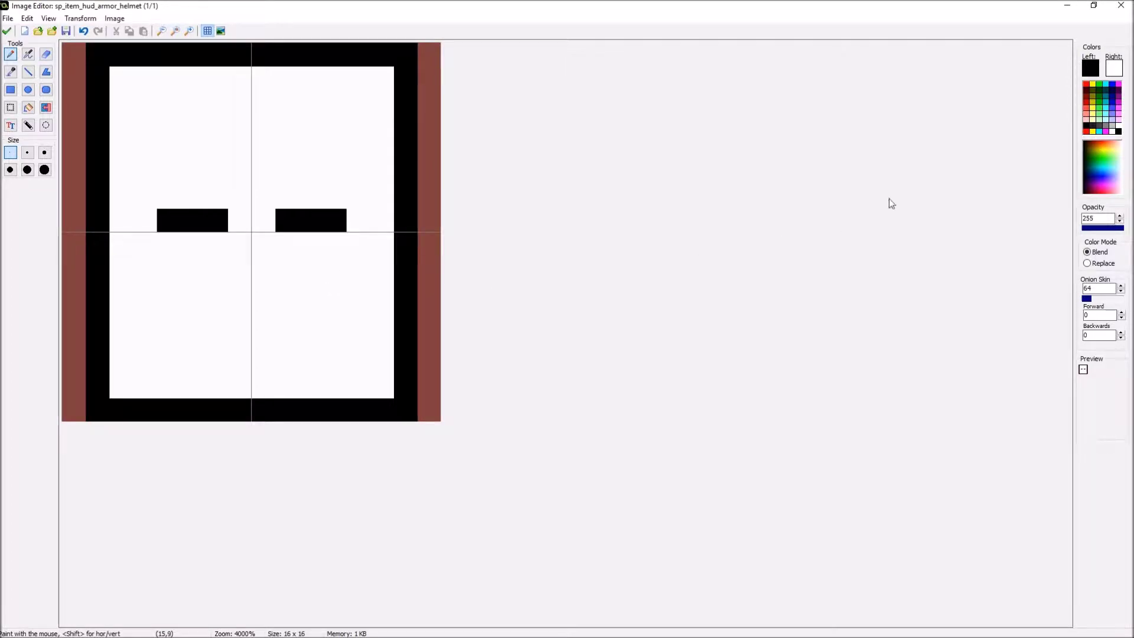
- Fill the helmet's inside area with light grey
right_click(1114, 122)
click(29, 107)
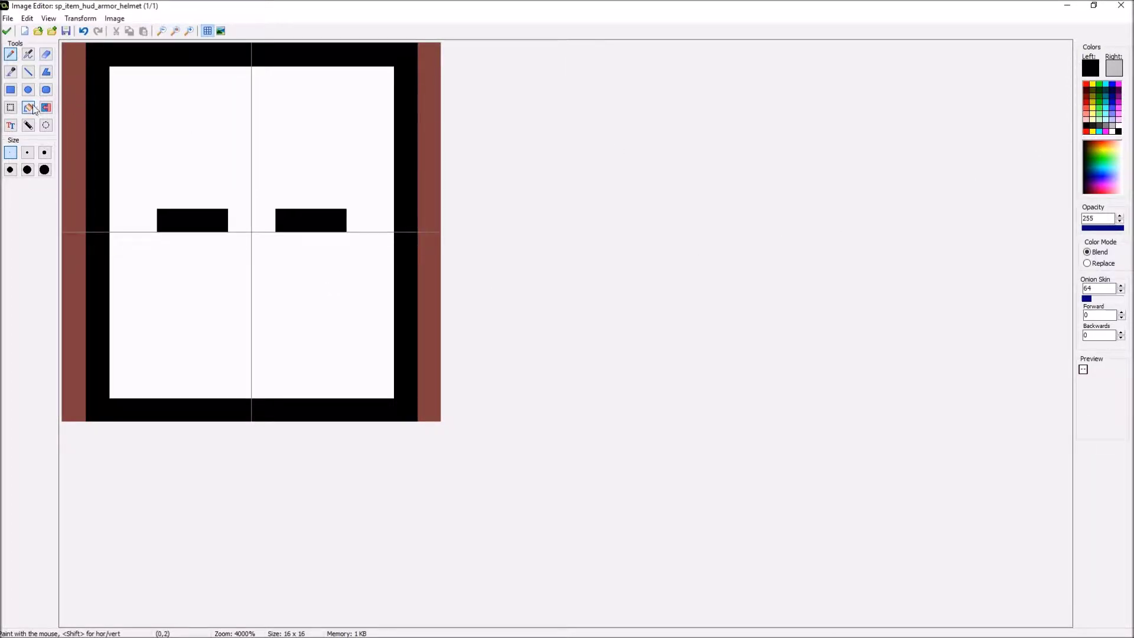
right_click(341, 149)
- Paint a white cross down the helmet's center and around the eye slits, and apply the finished image to the sprite
click(1112, 130)
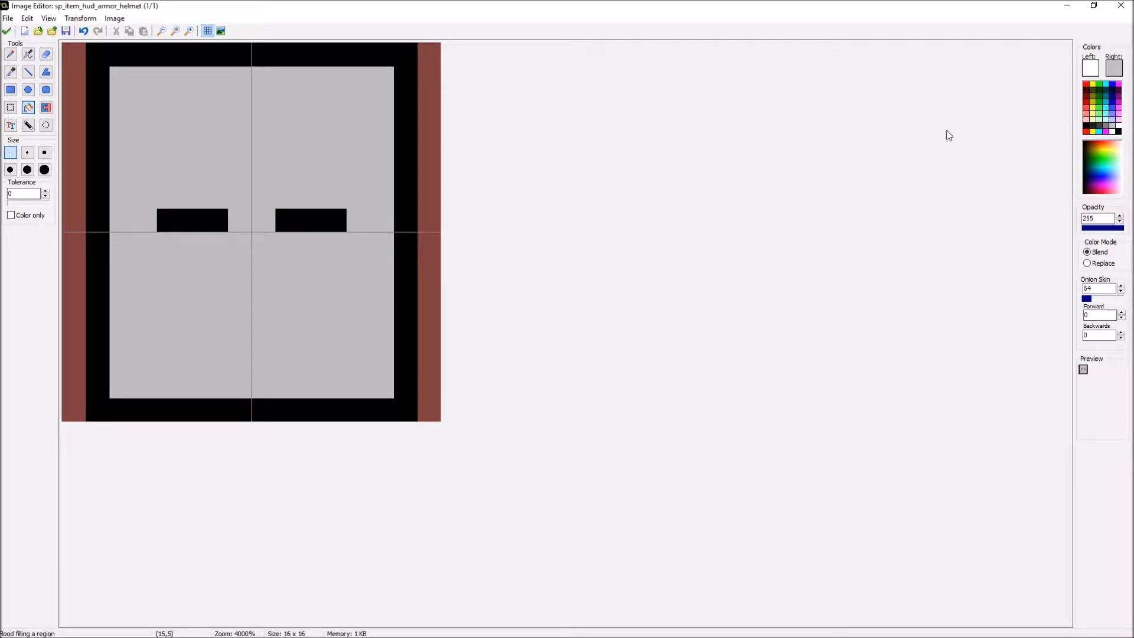
click(10, 54)
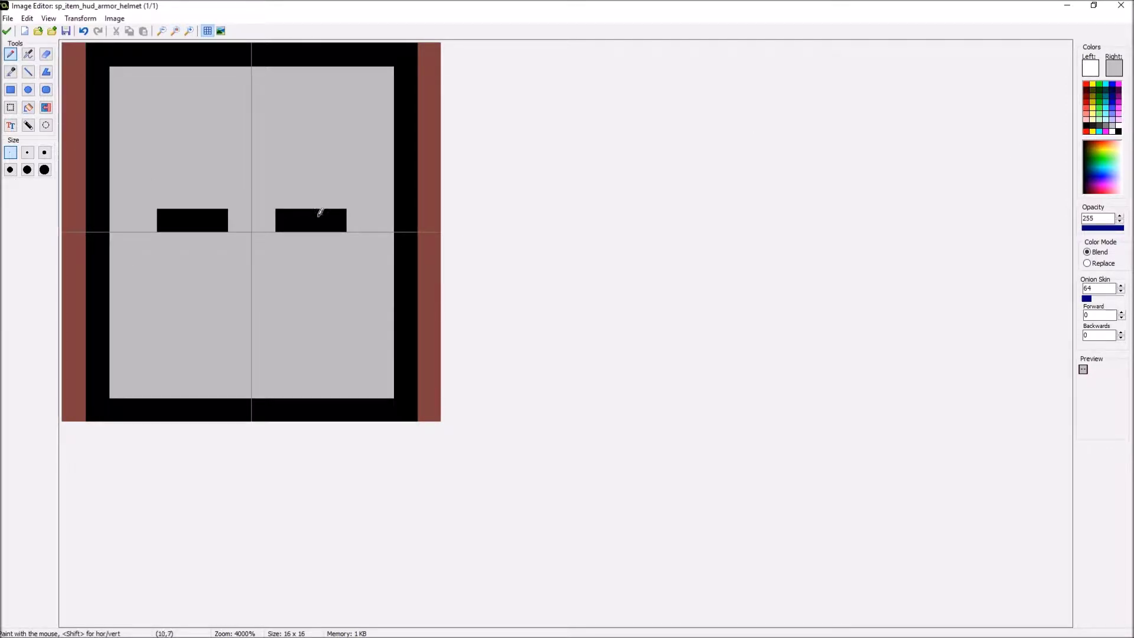
mouse_move(235, 74)
mouse_down()
mouse_move(242, 390)
mouse_move(262, 367)
mouse_move(265, 179)
mouse_move(259, 121)
mouse_move(239, 92)
mouse_move(242, 183)
mouse_move(224, 197)
mouse_move(113, 191)
mouse_move(119, 214)
mouse_move(147, 211)
mouse_up()
mouse_move(283, 193)
mouse_down()
mouse_move(372, 190)
mouse_move(369, 210)
mouse_up()
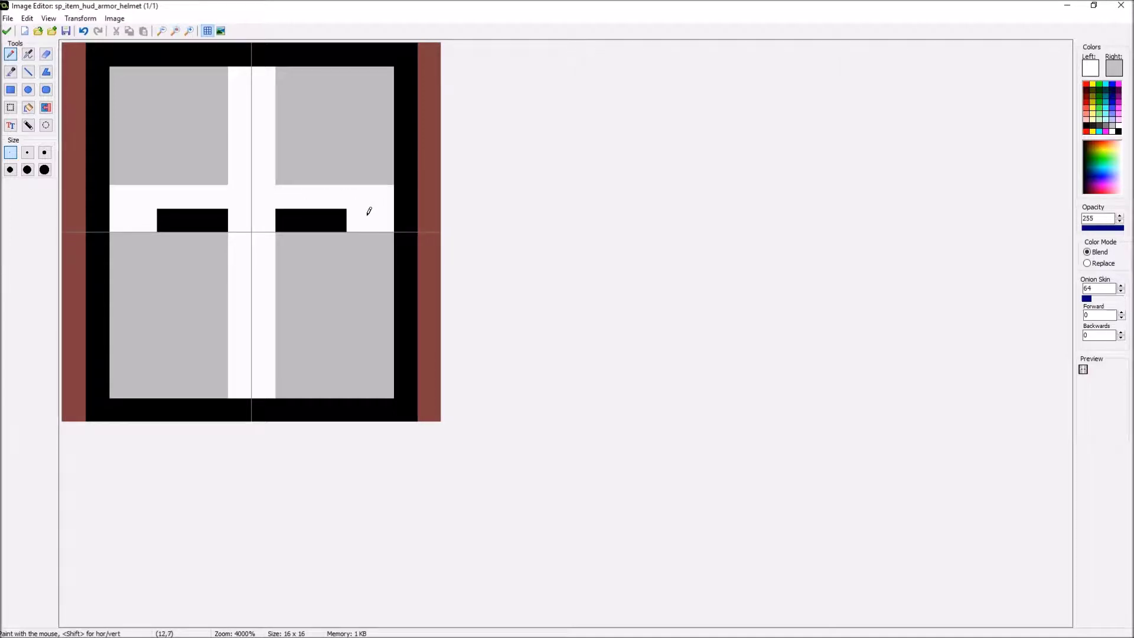
click(7, 31)
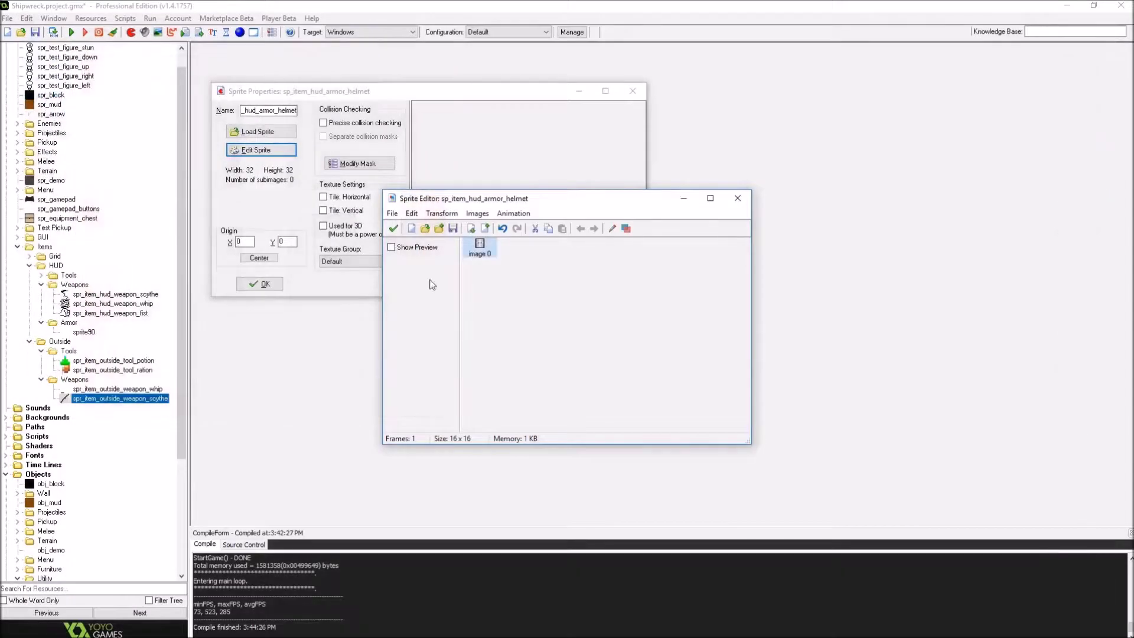
click(392, 228)
click(259, 284)
- Duplicate the helmet sprite in the HUD Armor group
click(95, 333)
right_click(94, 332)
click(89, 365)
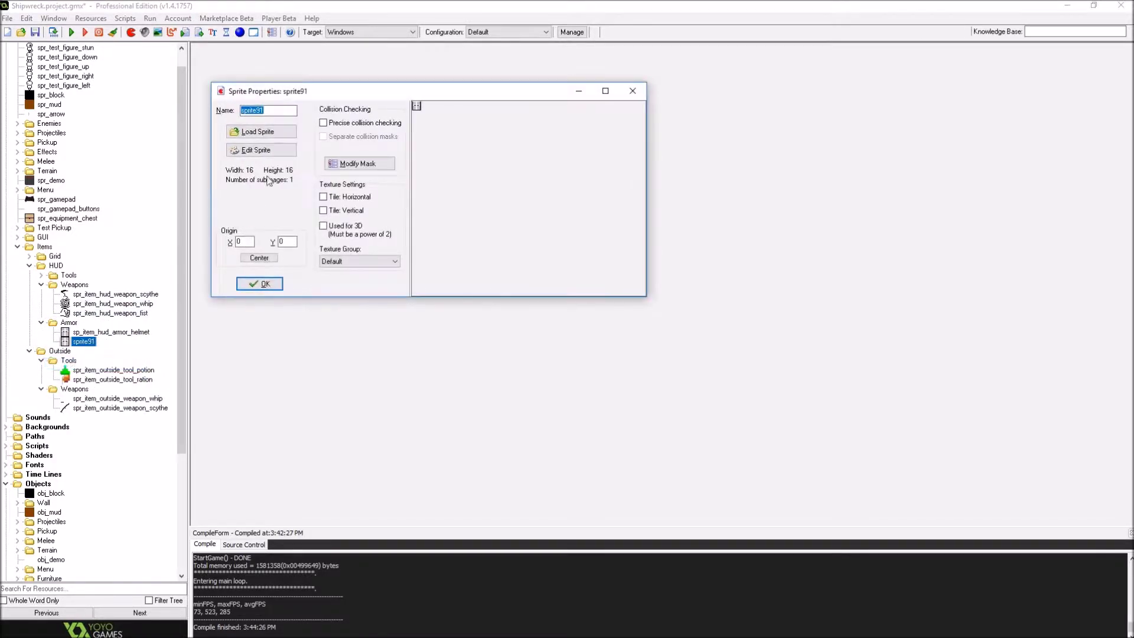
- Correct the helmet sprite's name to spr_item_hud_armor_helmet
click(109, 332)
key(F2)
key(End)
key(Home)
key(Right)
key(Right)
text(r)
key(Return)
- Name the duplicated sprite spr_item_hud_armor_torso and accept its properties
click(84, 341)
double_click(272, 111)
text(s)
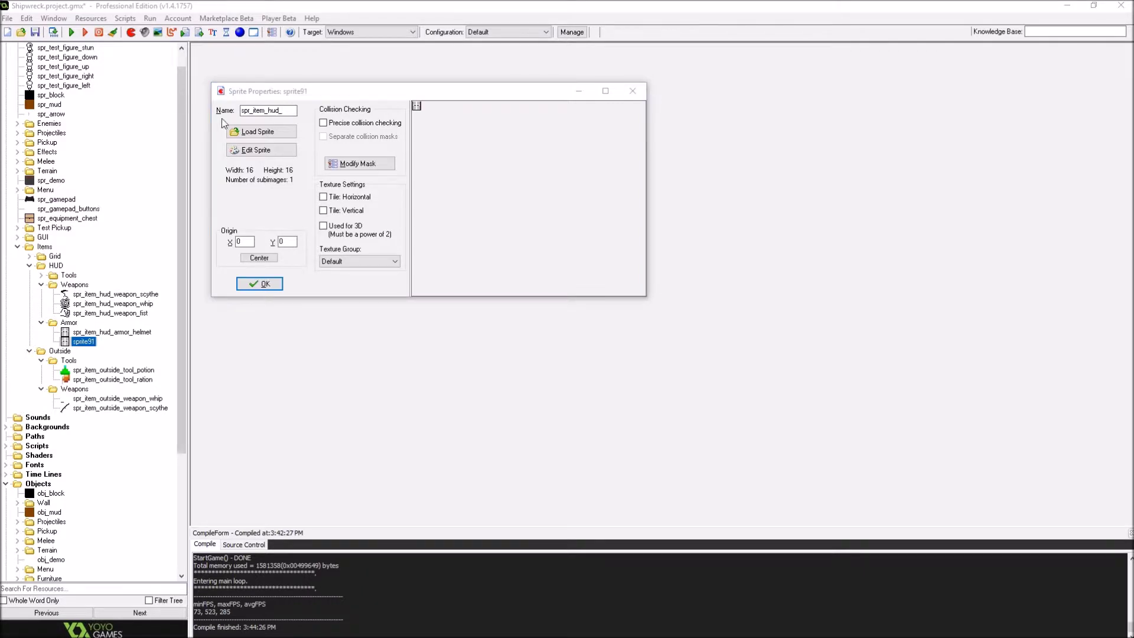
click(293, 110)
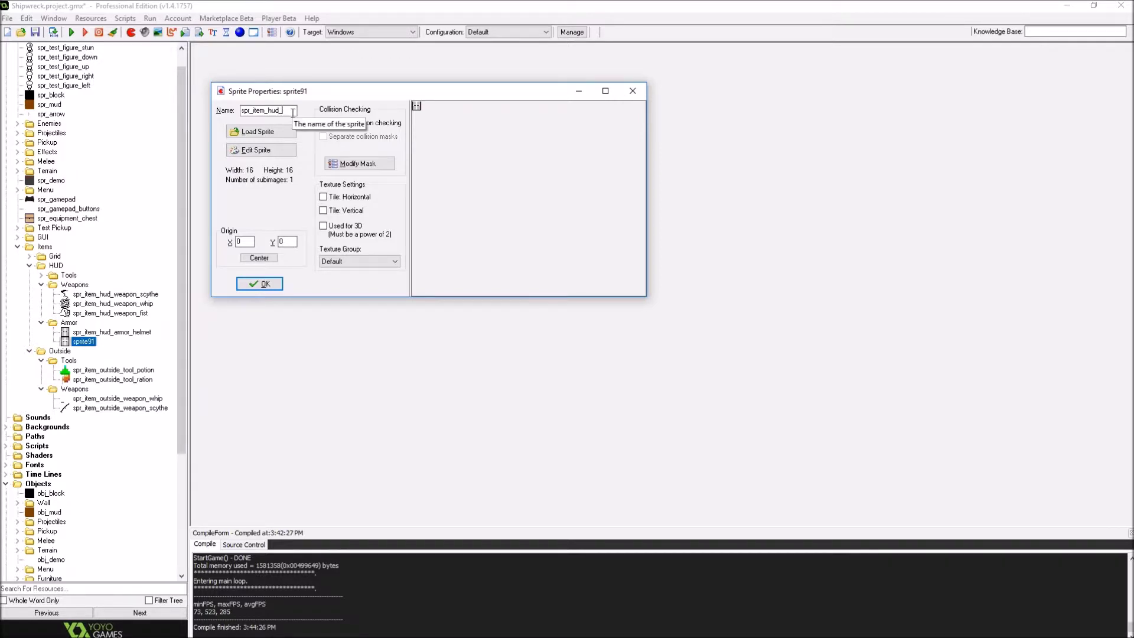
text(armor_torso)
key(Return)
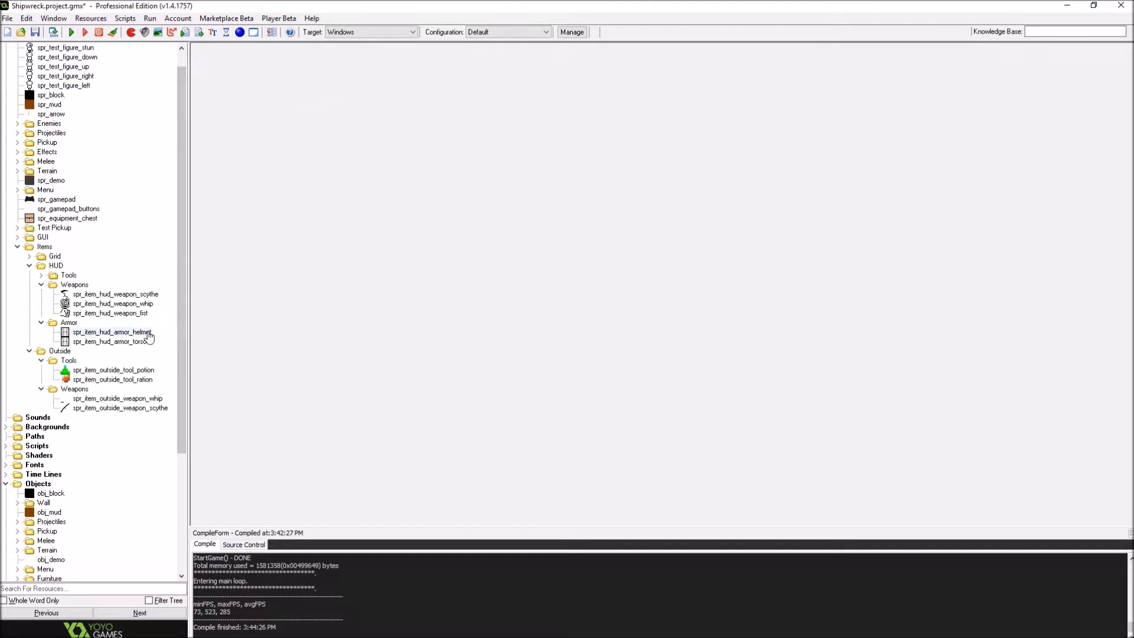
- Rename the helmet sprite in the HUD Armor group to spr_item_hud_armor_head
click(113, 332)
click(112, 332)
key(End)
key(BackSpace)
key(BackSpace)
key(BackSpace)
key(BackSpace)
text(ad)
key(Return)
- Open the image of spr_item_hud_armor_torso for editing and erase the copied helmet drawing completely
double_click(133, 342)
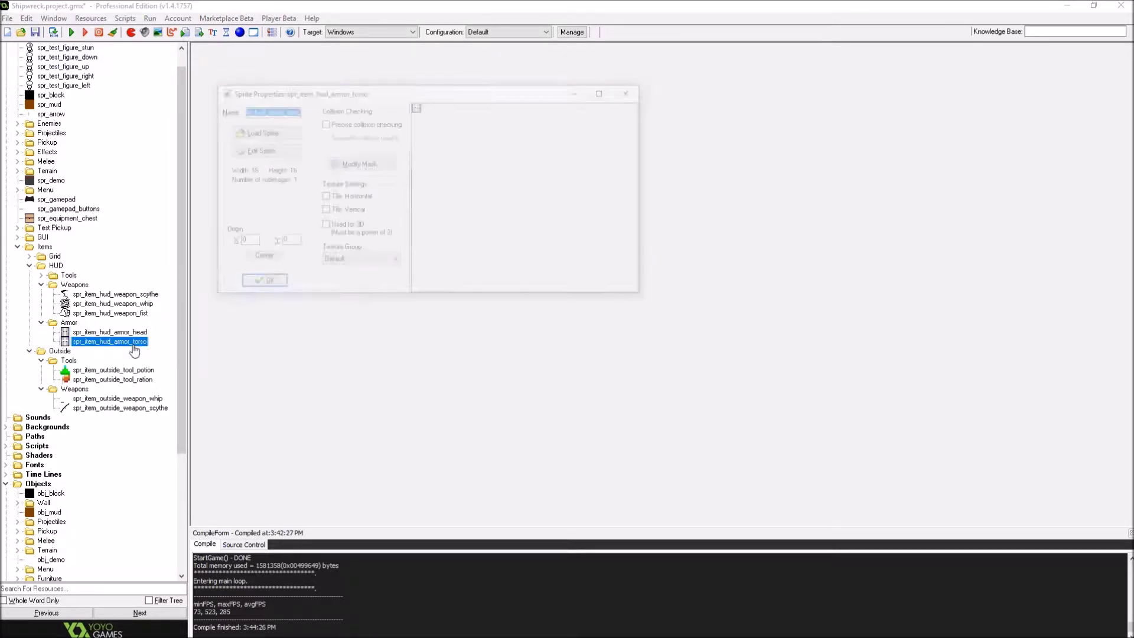
click(261, 150)
double_click(473, 253)
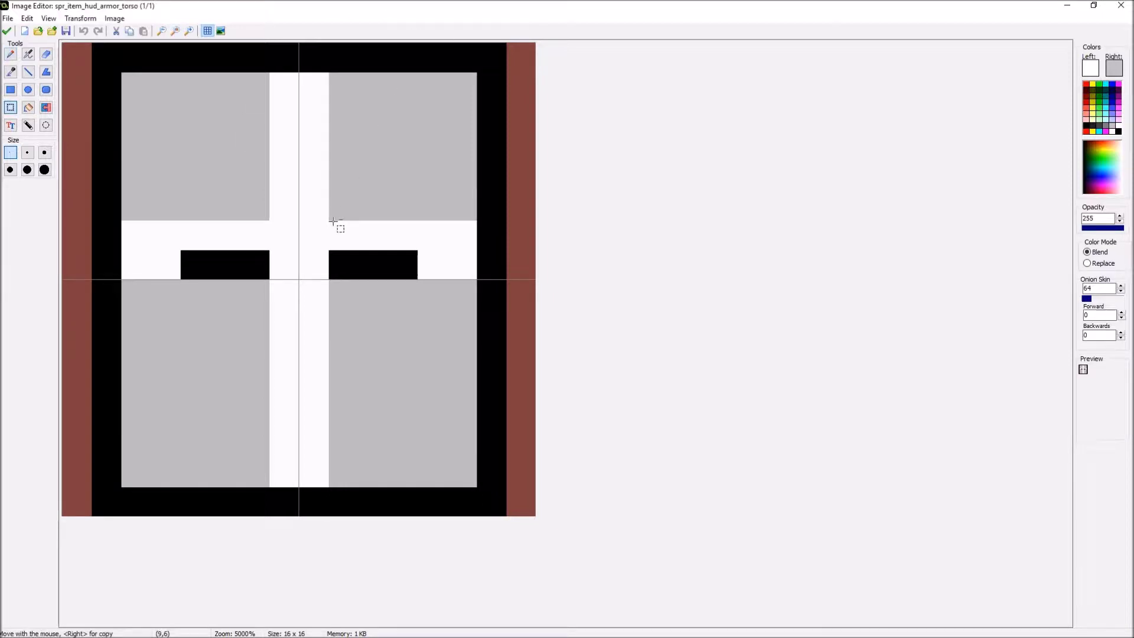
key(ctrl+a)
key(Delete)
- Draw the left half of the torso's neckline, the shoulder and the upper arm edge as a one-pixel black outline
click(10, 55)
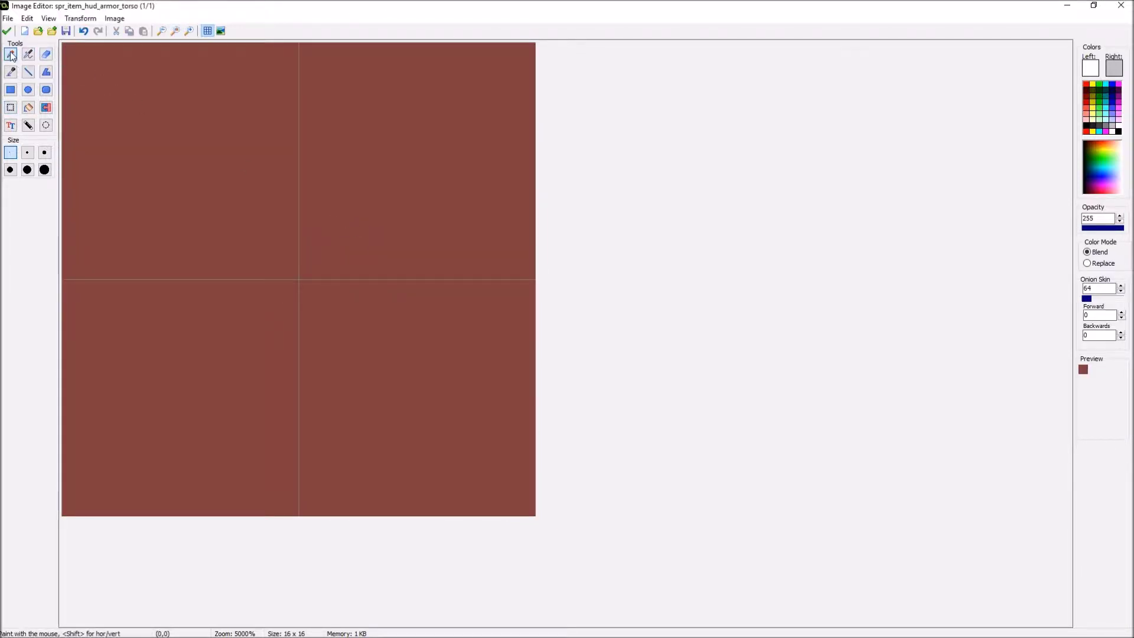
click(1117, 126)
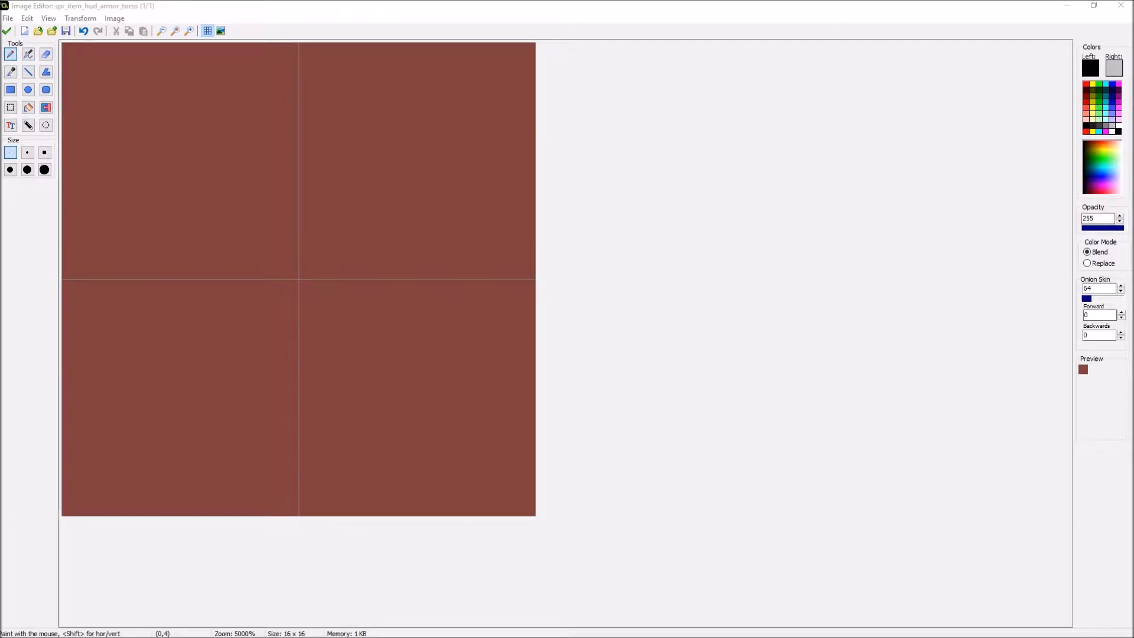
scroll(296, 109, up, 1)
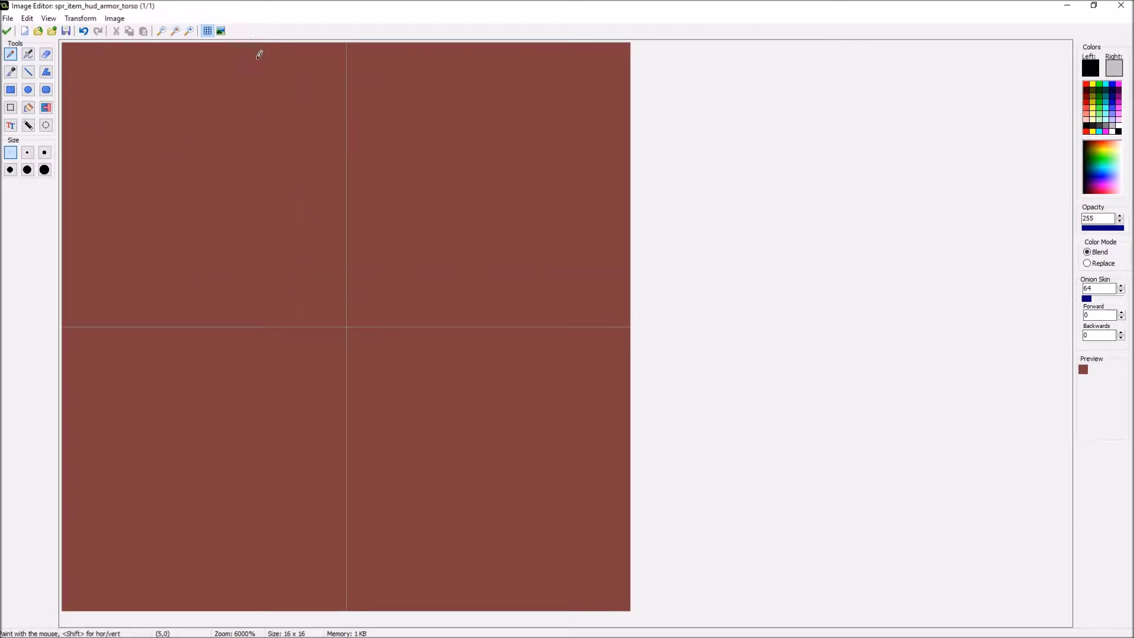
scroll(292, 116, down, 1)
click(185, 47)
drag(223, 70, 279, 81)
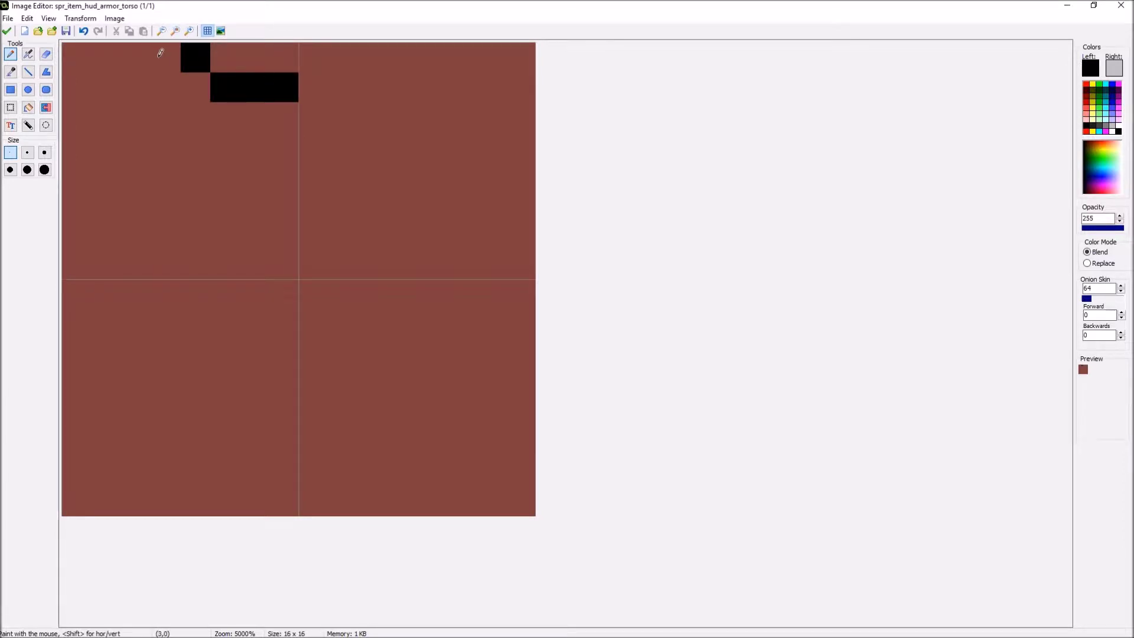
click(167, 57)
click(138, 64)
click(111, 86)
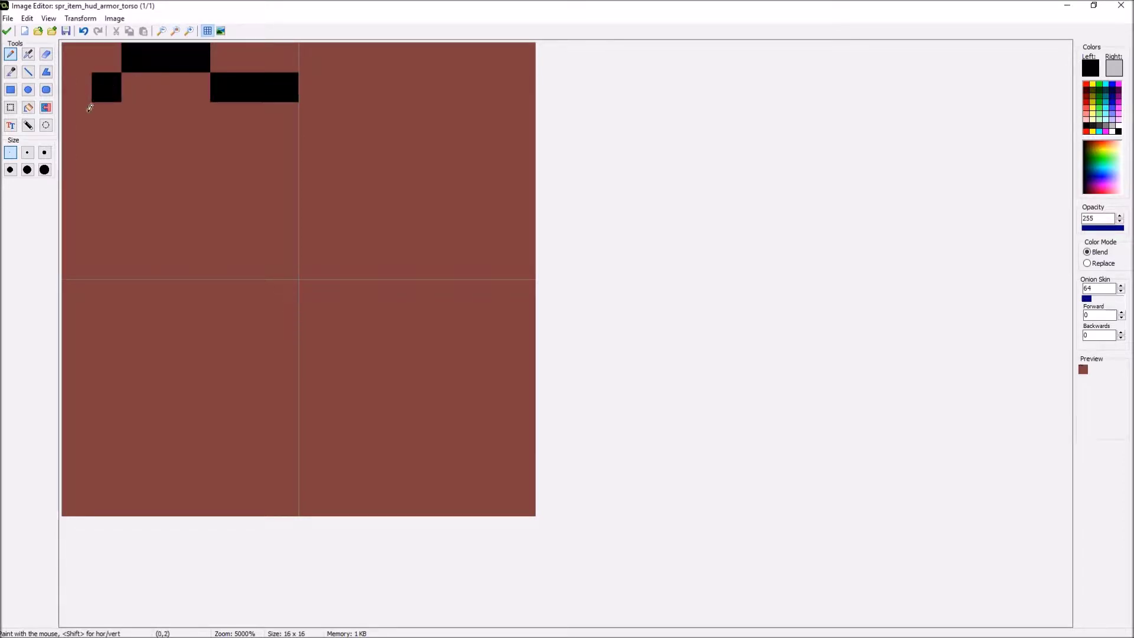
click(82, 119)
drag(78, 145, 86, 208)
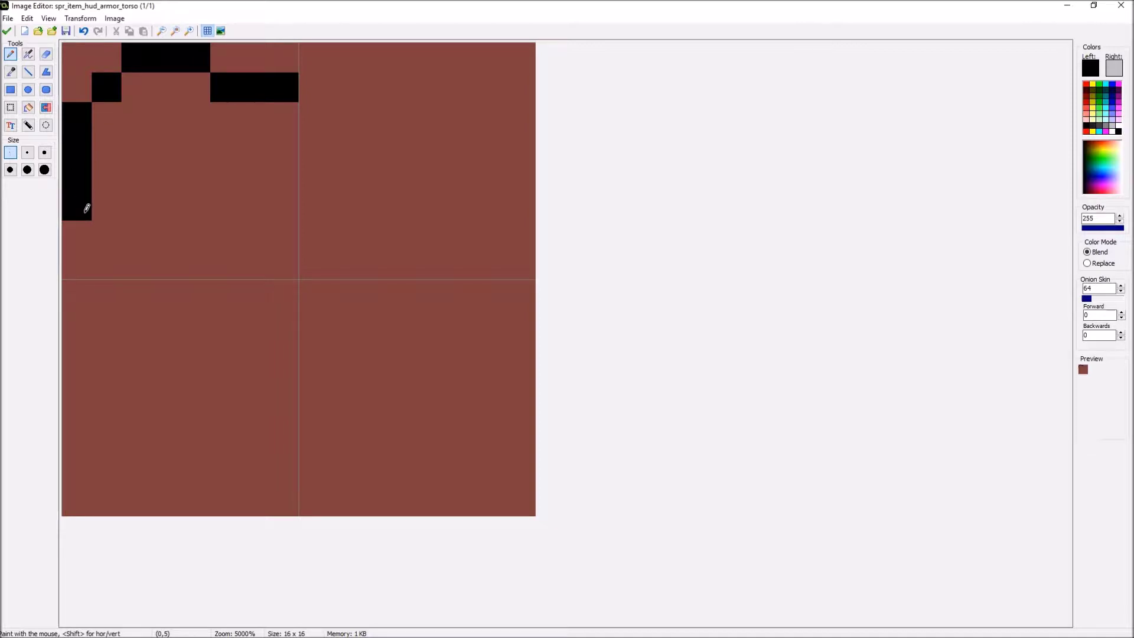
- Continue the black outline down the torso's left side, stepping inward to the waist and along the bottom edge to the centerline
click(107, 228)
click(115, 259)
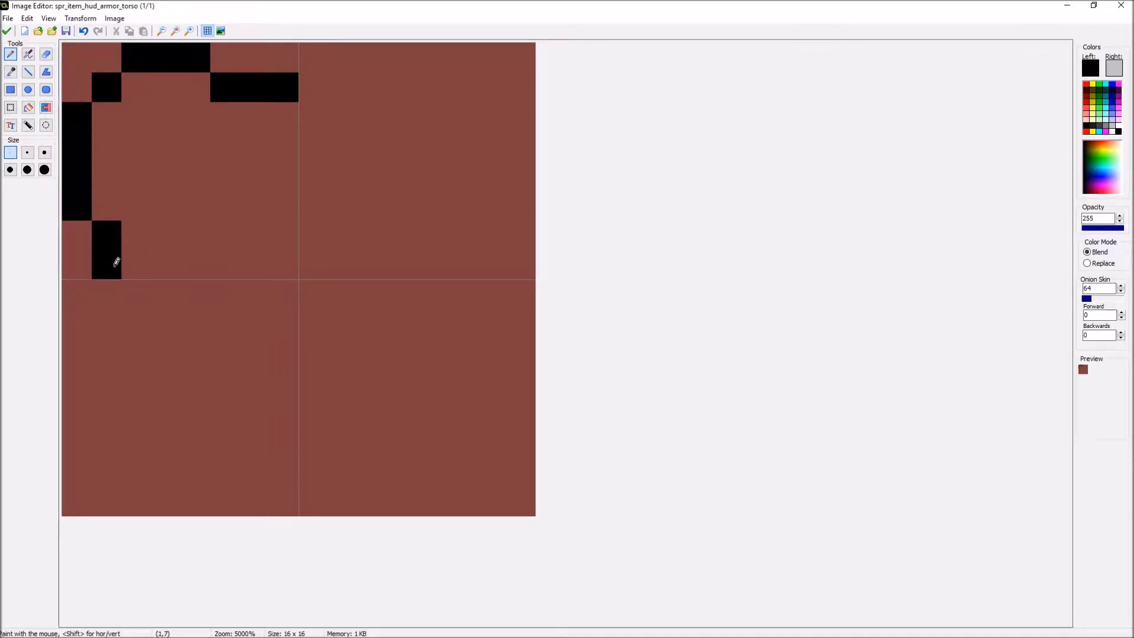
click(112, 291)
click(136, 319)
click(141, 341)
key(ctrl+z)
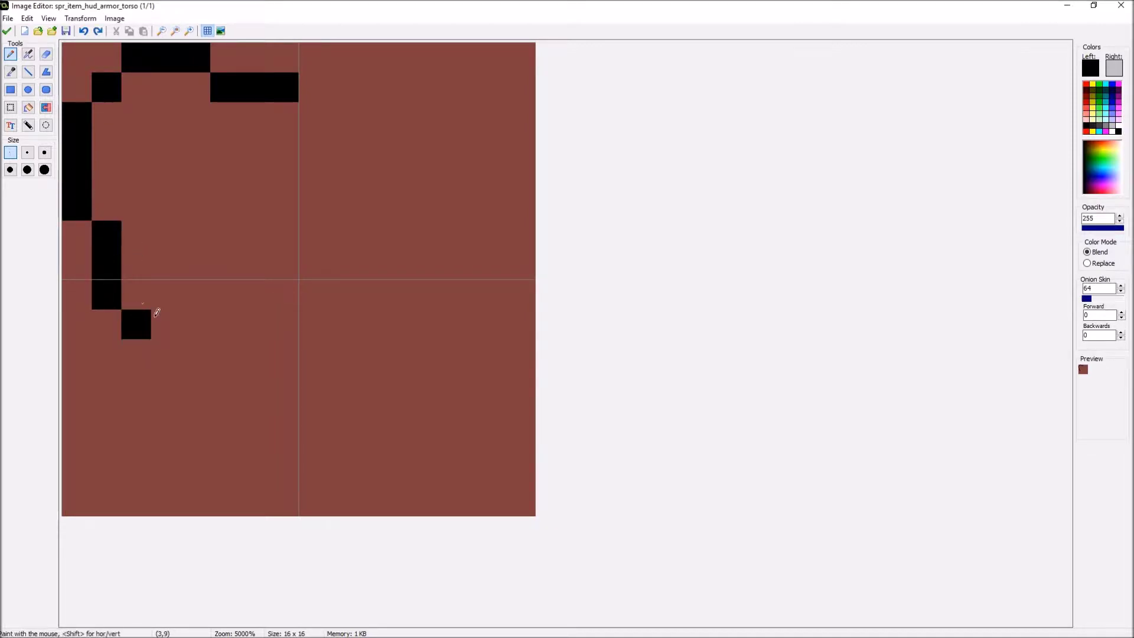
key(ctrl+z)
click(150, 310)
mouse_move(177, 339)
mouse_down()
mouse_move(166, 500)
mouse_move(281, 499)
mouse_up()
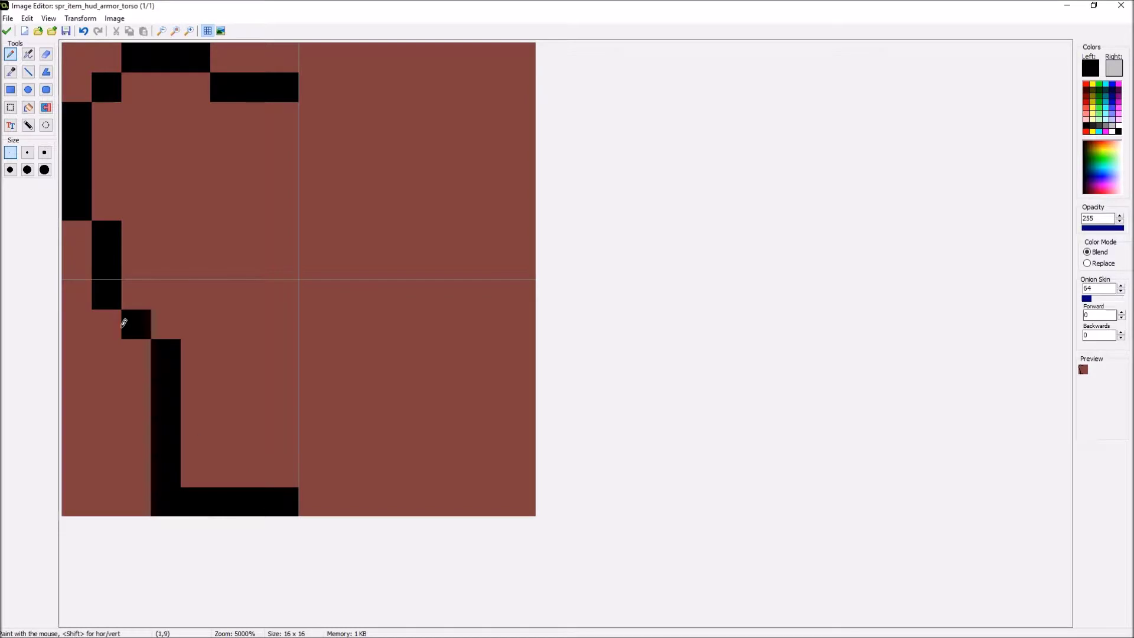
- Copy the left half of the outline and mirror it horizontally to complete a symmetrical torso outline
click(10, 107)
drag(77, 53, 154, 198)
click(372, 201)
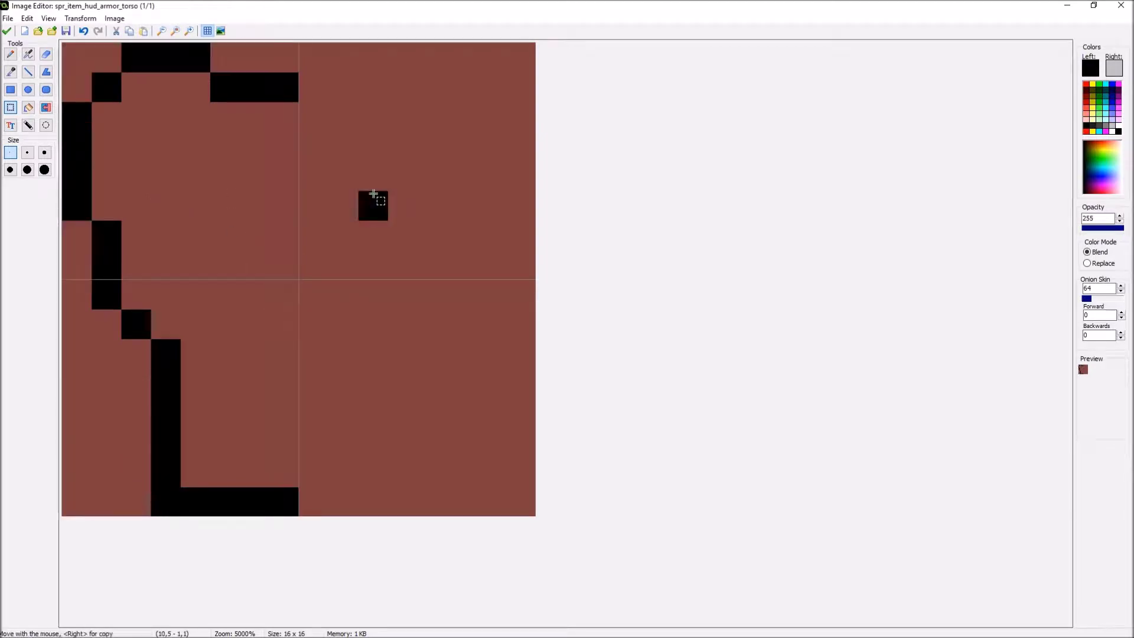
click(79, 19)
click(77, 45)
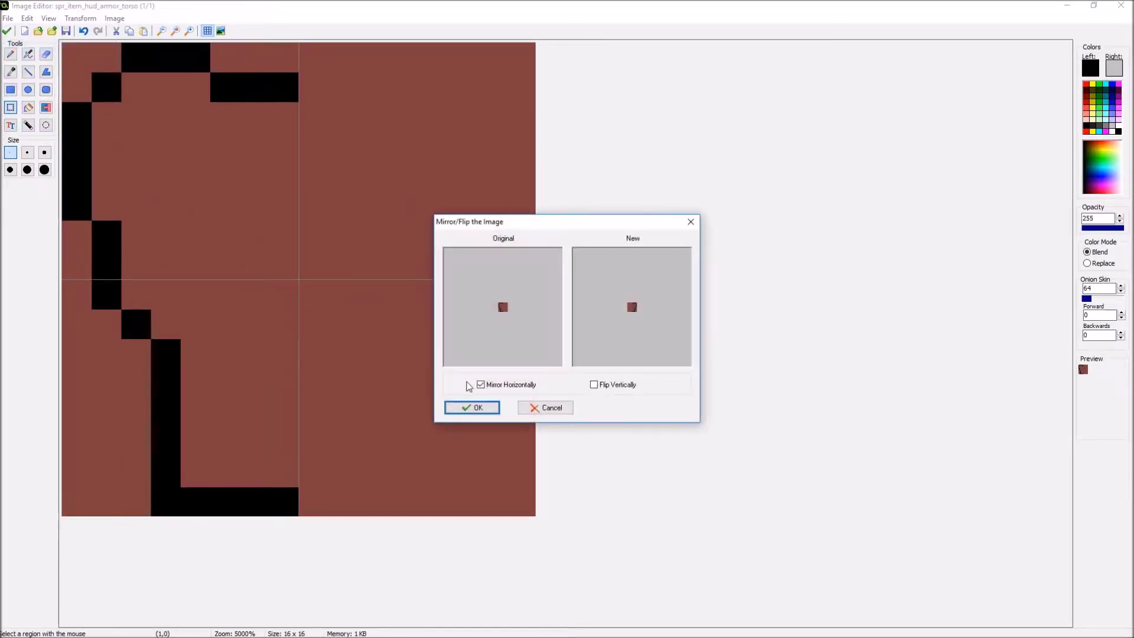
click(477, 382)
click(466, 405)
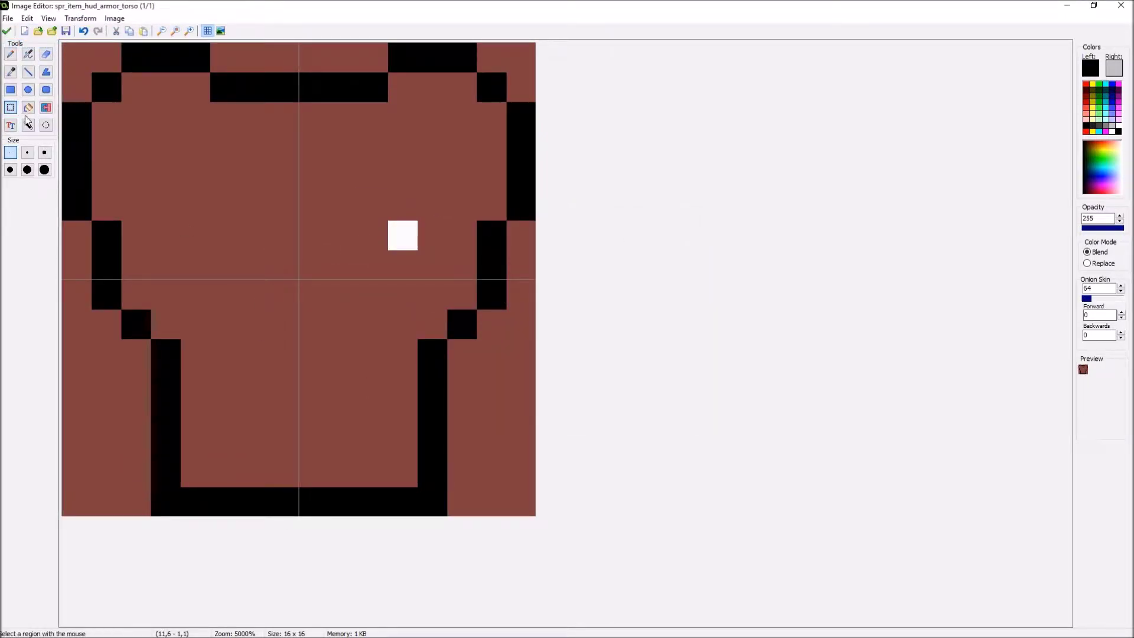
- Fill the inside of the torso outline with light grey and make white the secondary color
click(32, 94)
click(28, 107)
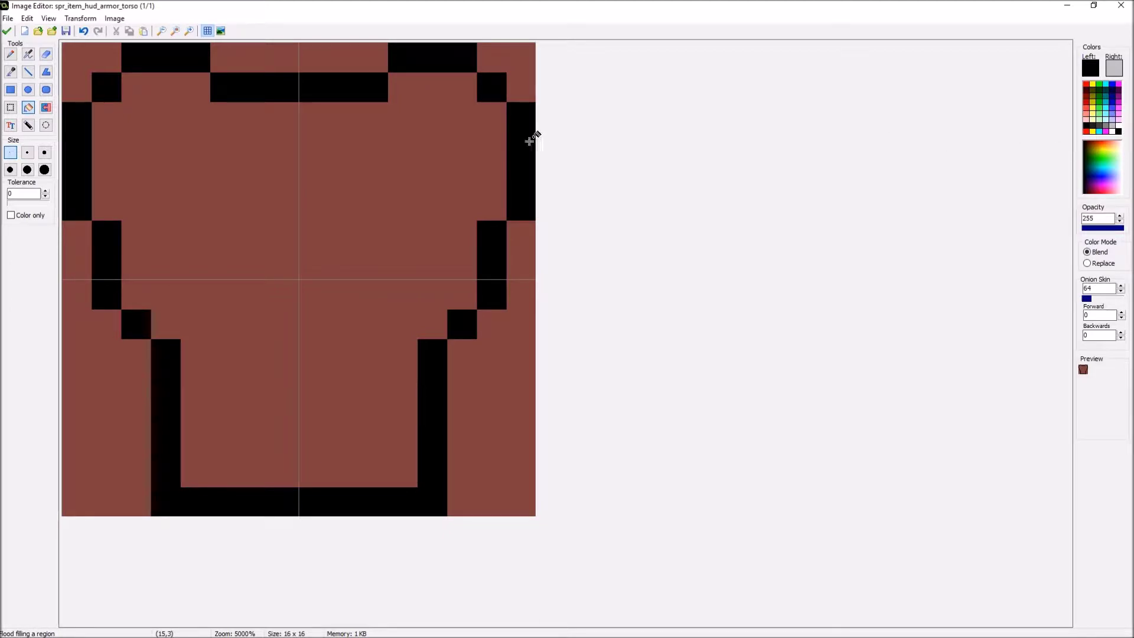
click(304, 167)
key(ctrl+z)
click(1118, 121)
right_click(1118, 125)
click(373, 177)
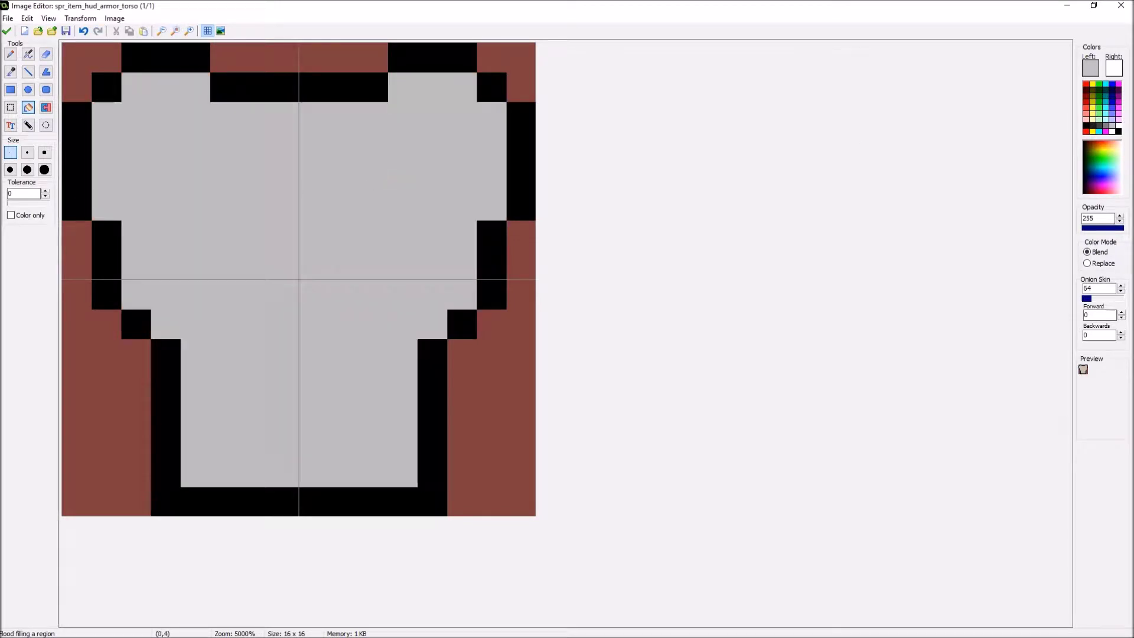
- Paint a white V of single pixels across the chest and white highlights along the outer edges of both shoulders
click(10, 53)
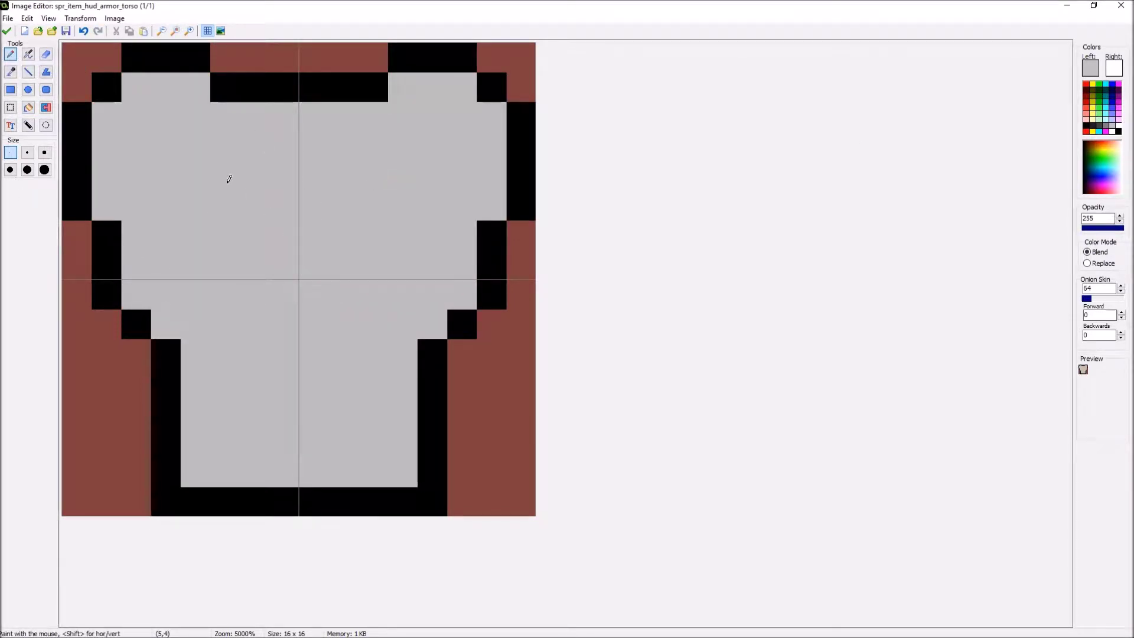
right_click(297, 223)
right_click(307, 225)
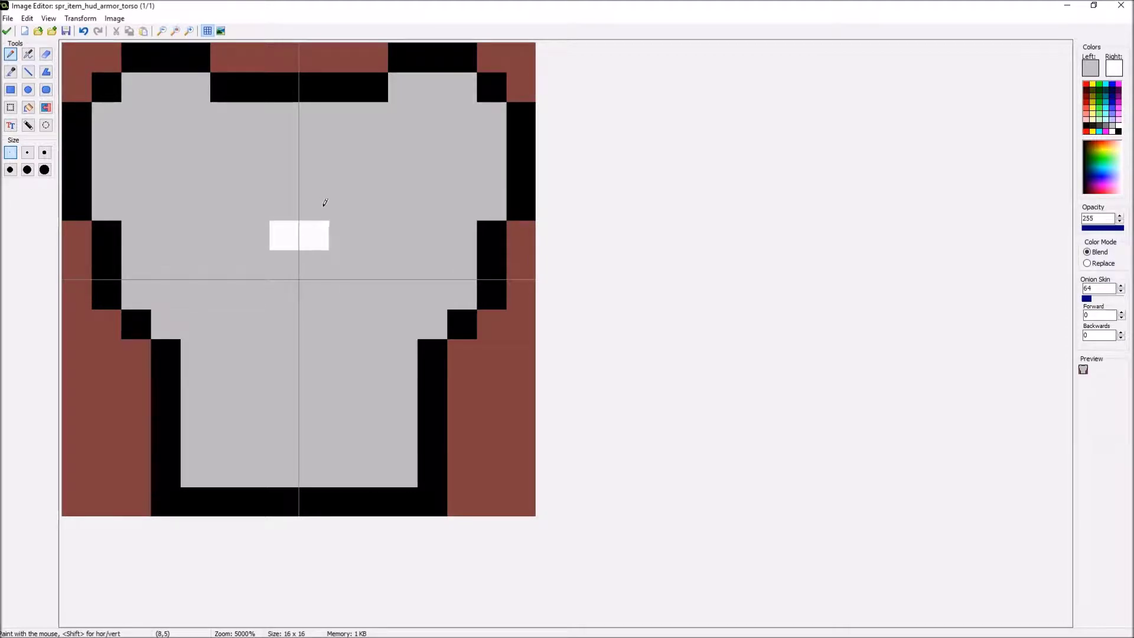
right_click(343, 203)
right_click(254, 203)
right_click(225, 176)
right_click(187, 142)
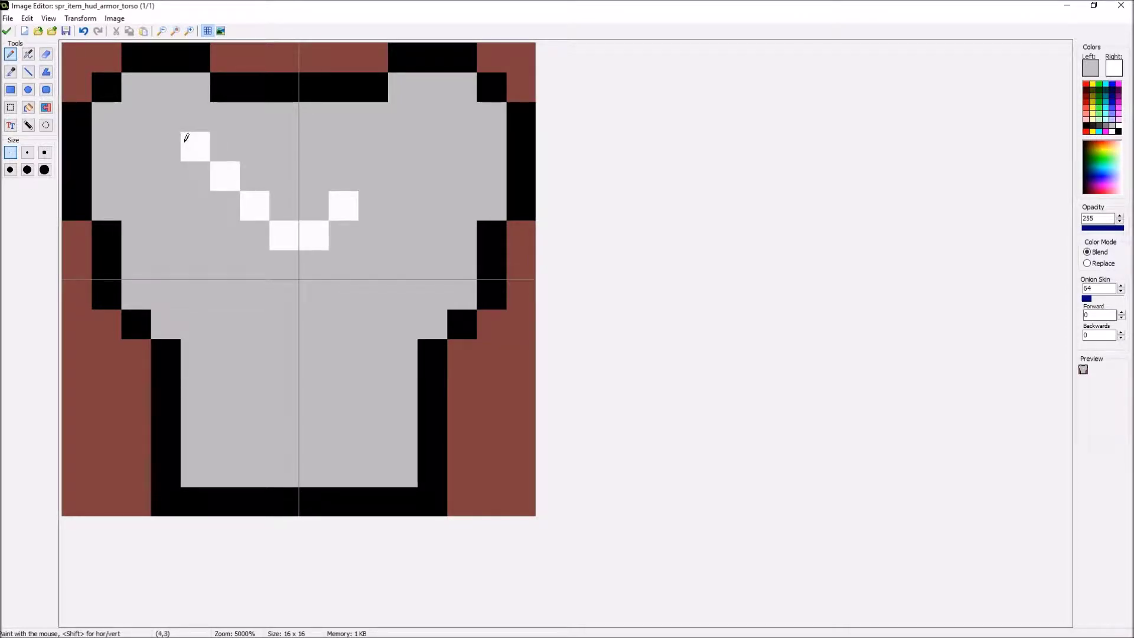
right_click(374, 171)
right_click(406, 142)
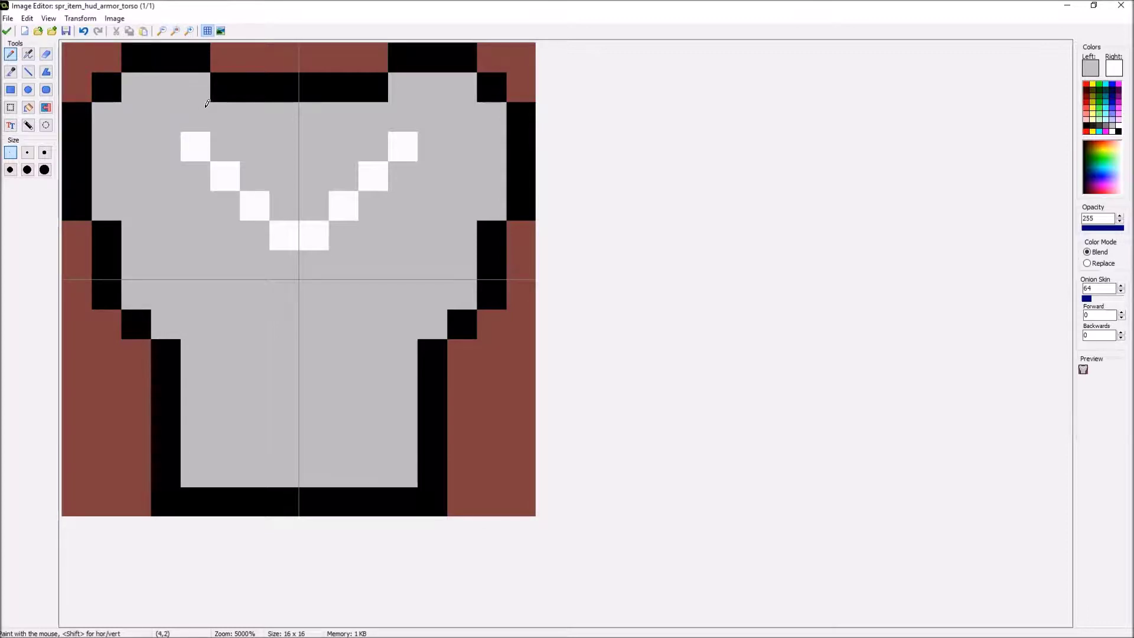
mouse_move(160, 77)
right_down()
mouse_move(114, 118)
mouse_move(107, 177)
right_up()
mouse_move(442, 80)
right_down()
mouse_move(486, 118)
mouse_move(499, 173)
right_up()
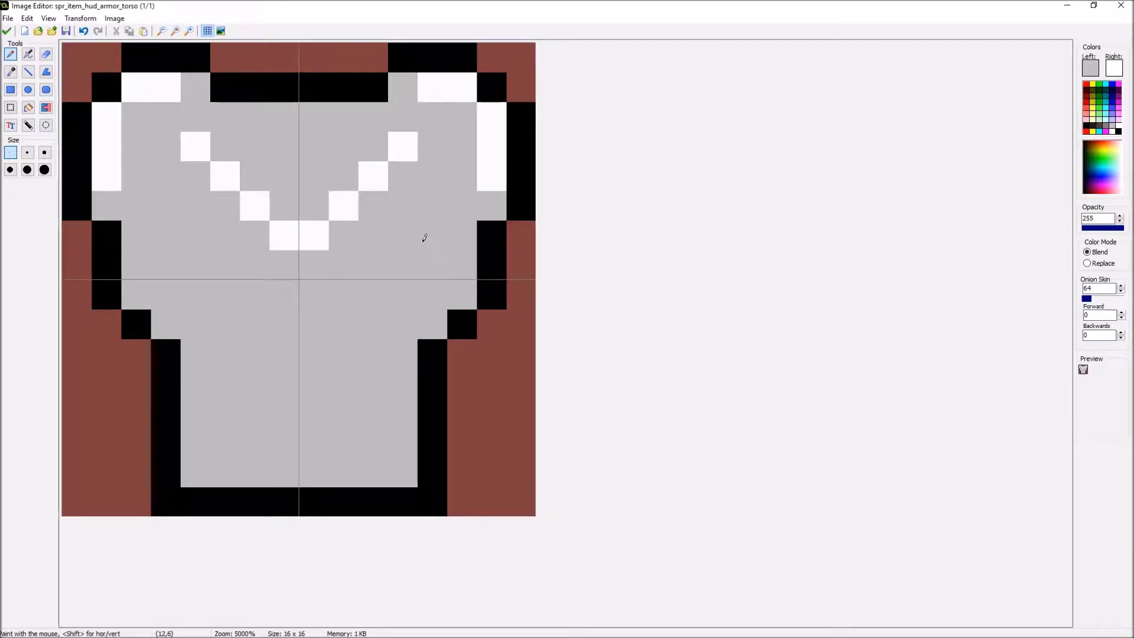
right_click(223, 447)
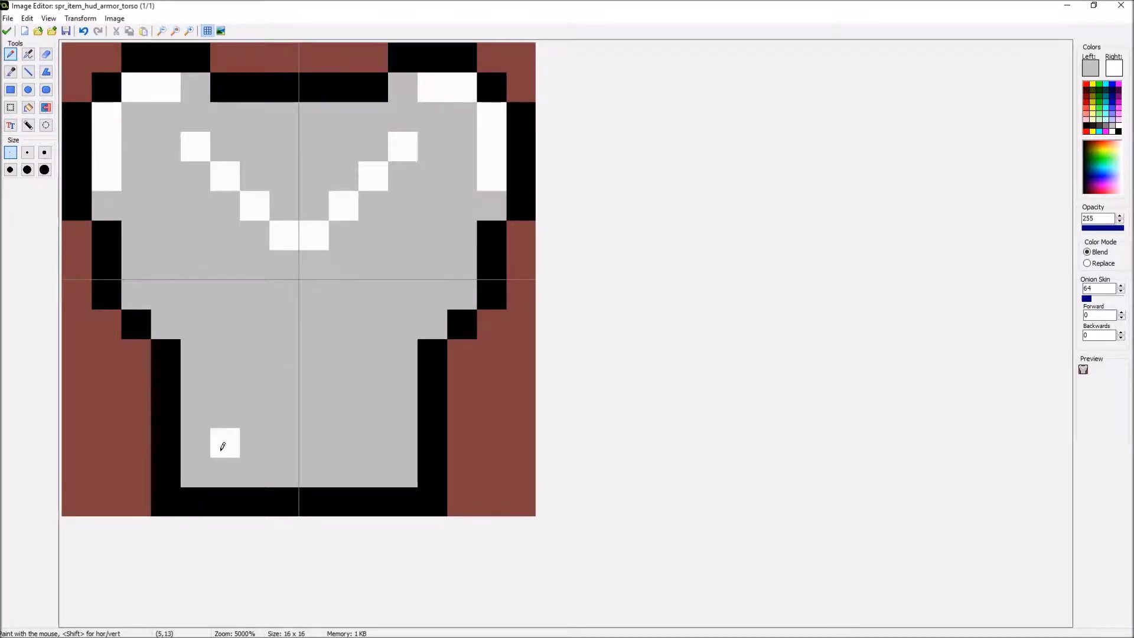
right_click(287, 437)
key(ctrl+z)
key(ctrl+z)
- Paint four separate white pixels in a symmetrical row just above the torso's bottom edge
right_click(258, 437)
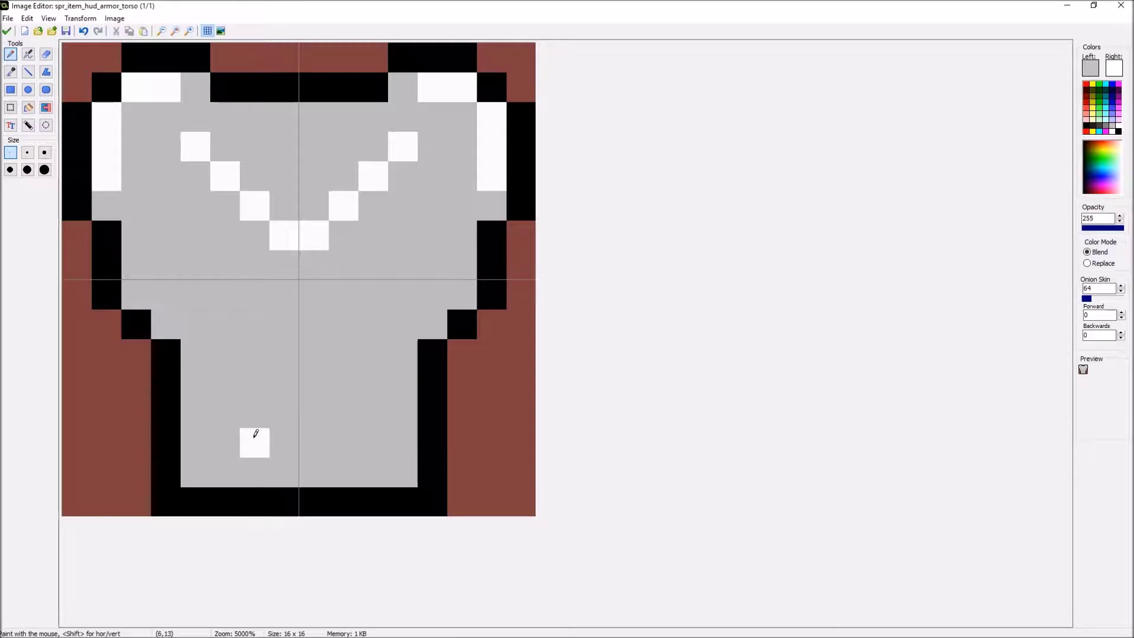
right_click(342, 435)
right_click(406, 437)
right_click(197, 438)
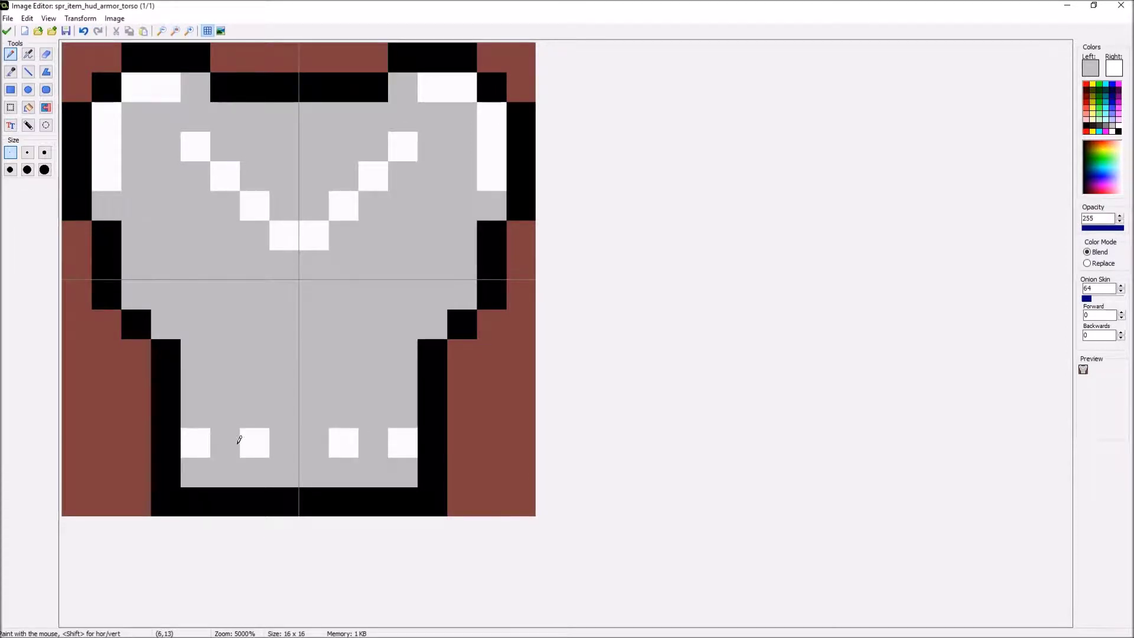
scroll(366, 334, down, 3)
scroll(195, 33, up, 3)
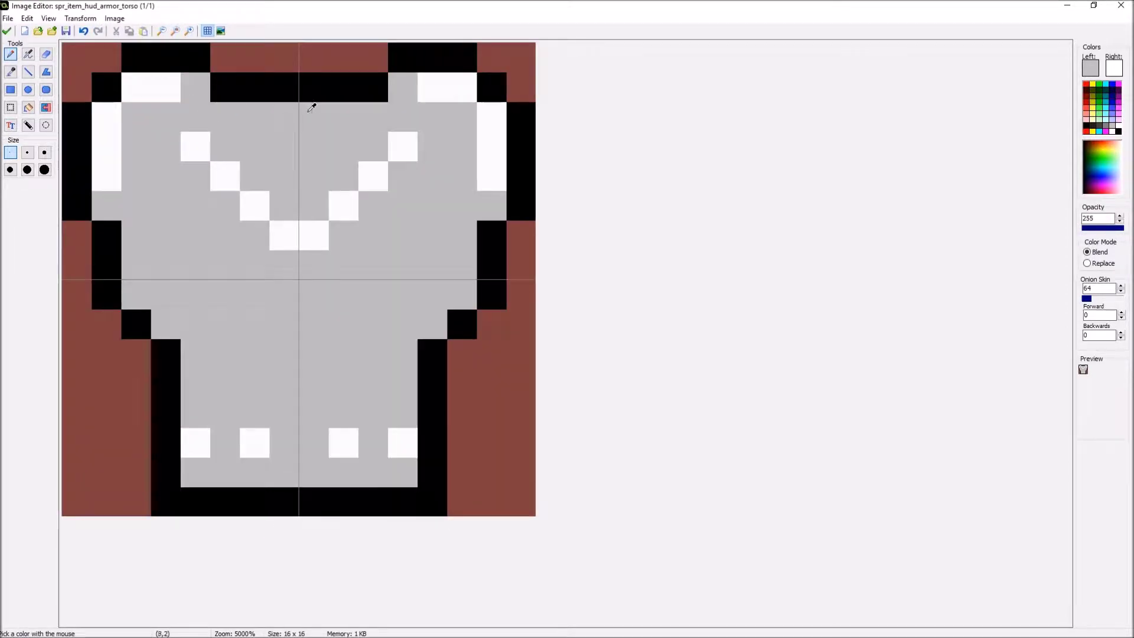
- Deepen the neckline with two black pixels below its center, using the black picked from the outline
ctrl+click(342, 89)
click(310, 115)
click(285, 115)
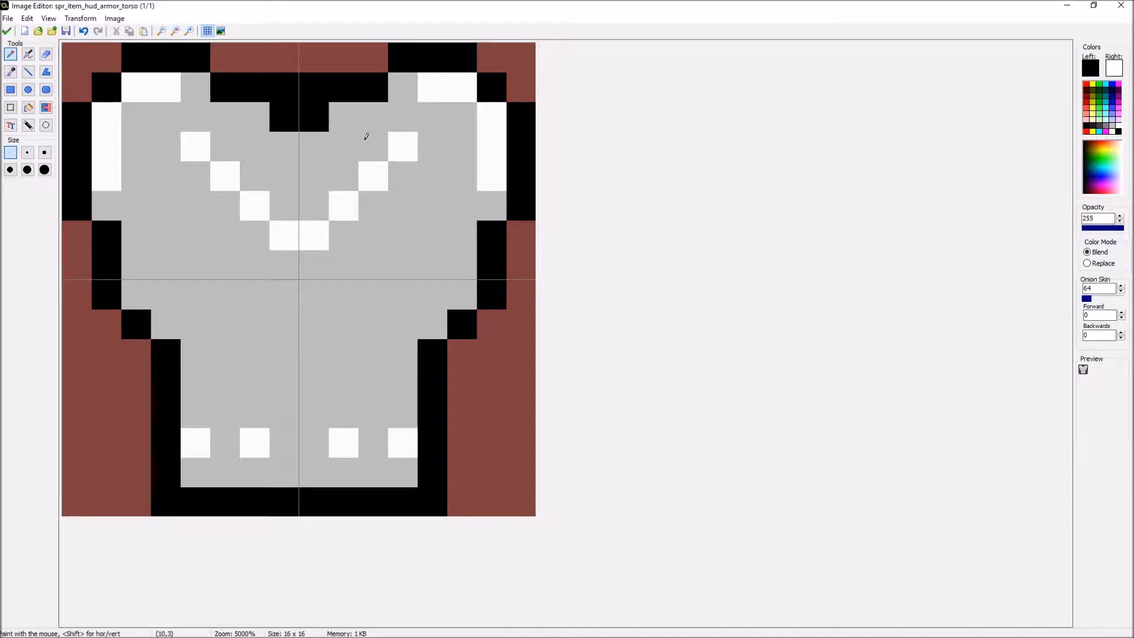
scroll(384, 177, down, 2)
scroll(370, 188, up, 2)
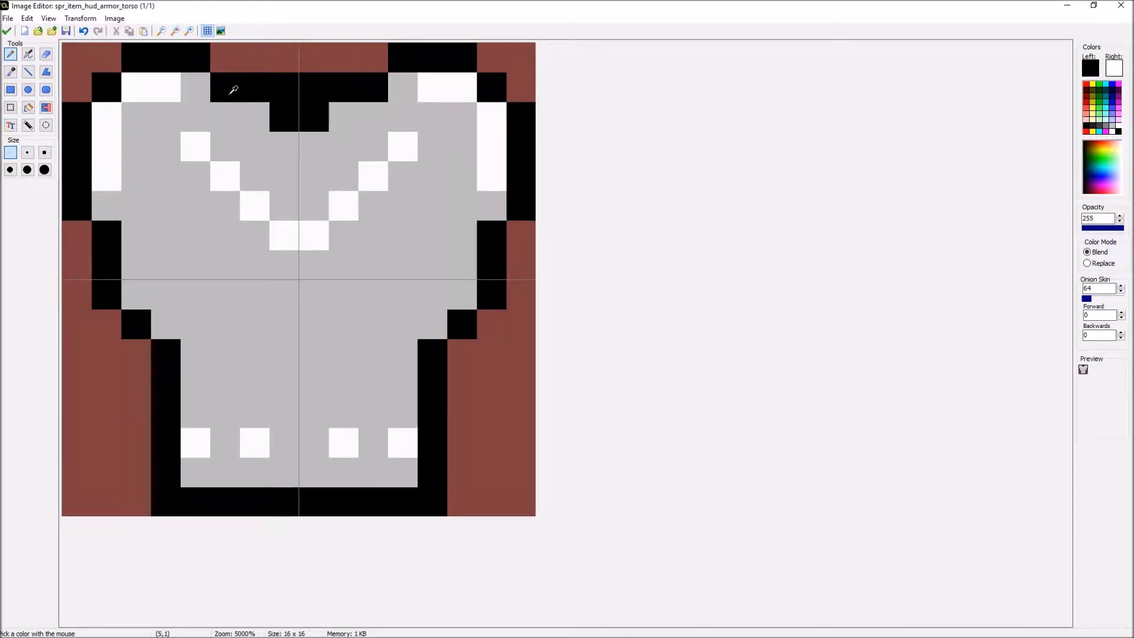
- Draw matching three-pixel black armpit lines on both sides of the chest, beside the ends of the white V
click(172, 163)
click(149, 190)
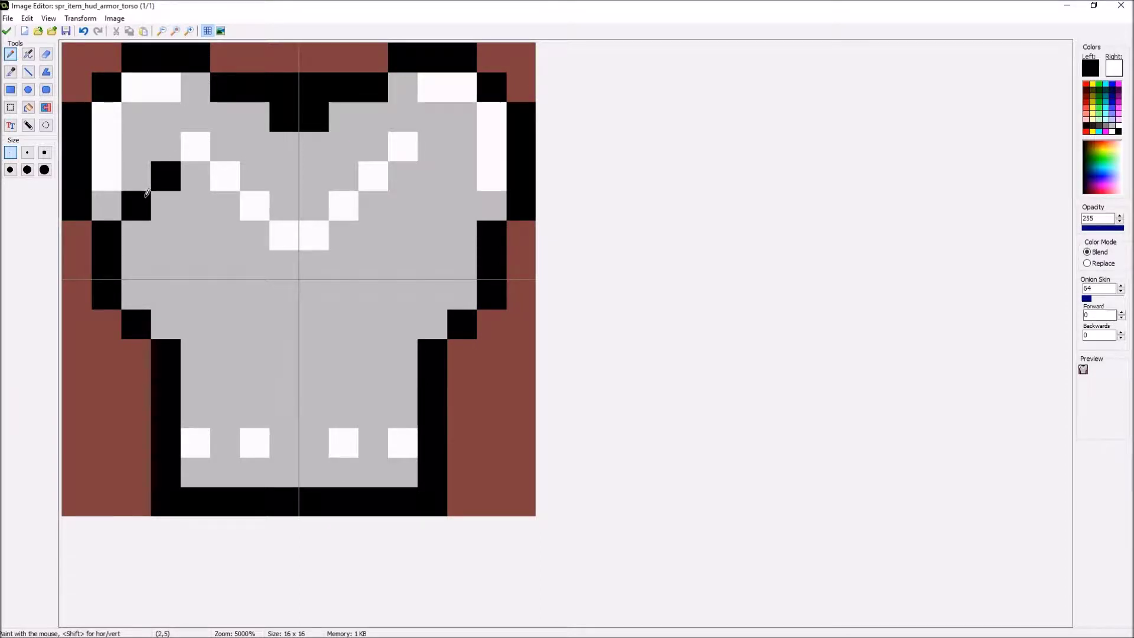
click(431, 175)
click(459, 202)
click(381, 115)
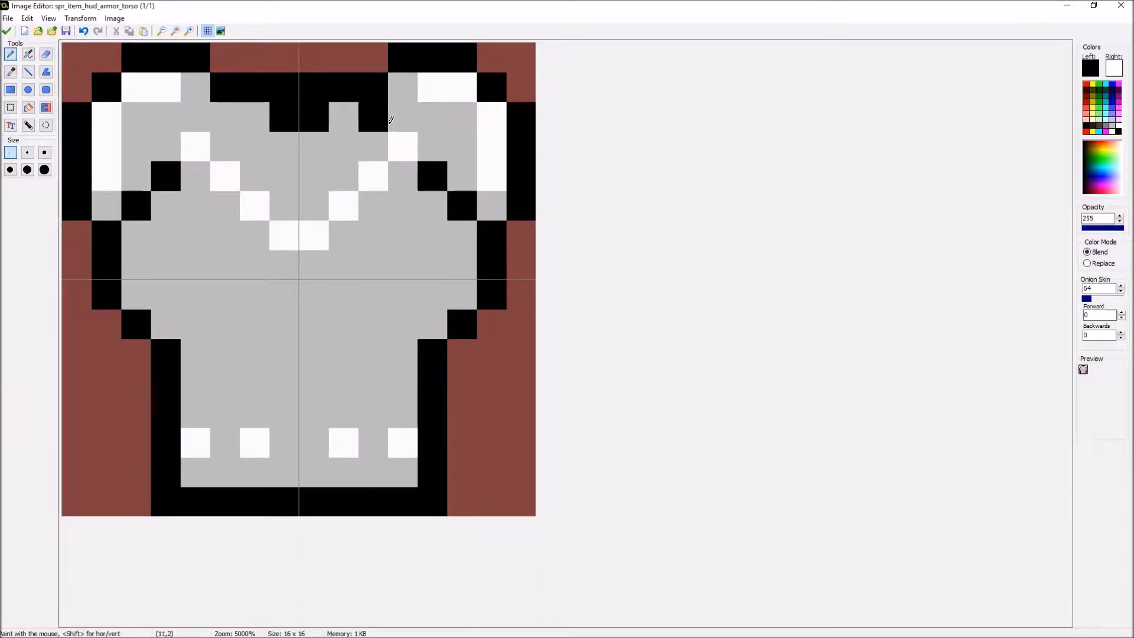
key(ctrl+z)
click(430, 149)
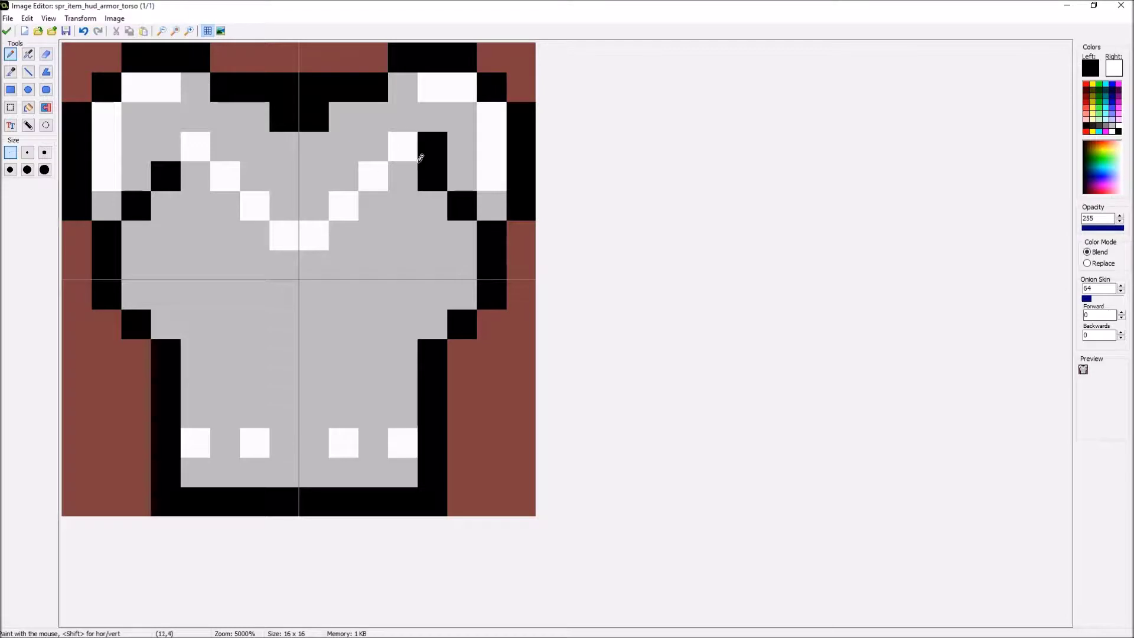
click(173, 143)
- Apply the finished torso image, preview it, and accept the changes to the sprite and its properties
click(6, 30)
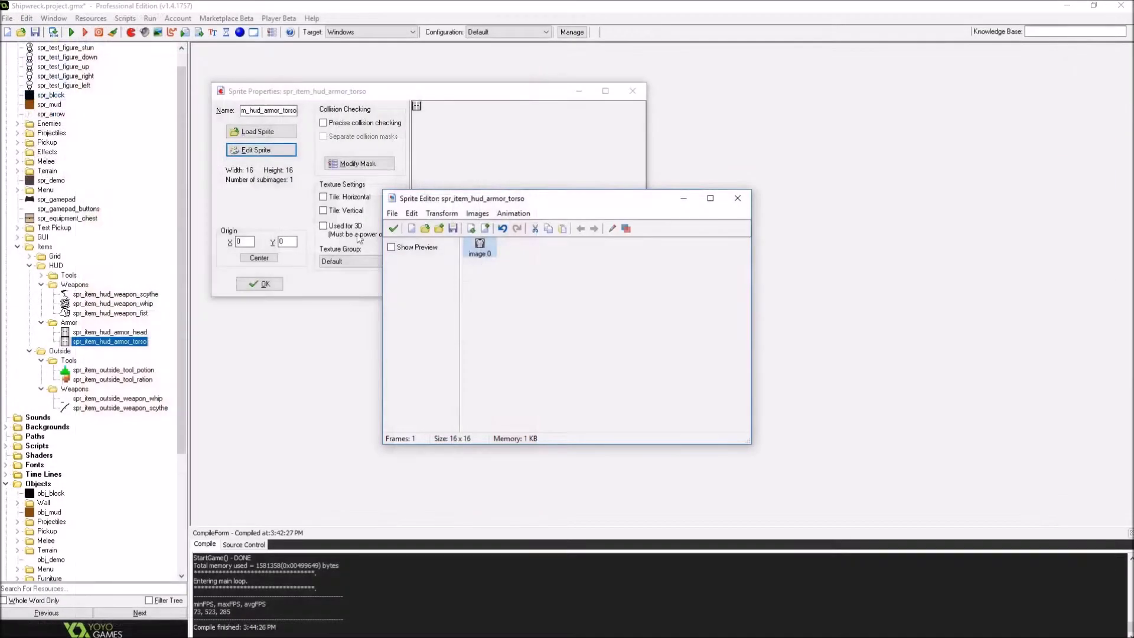
click(407, 248)
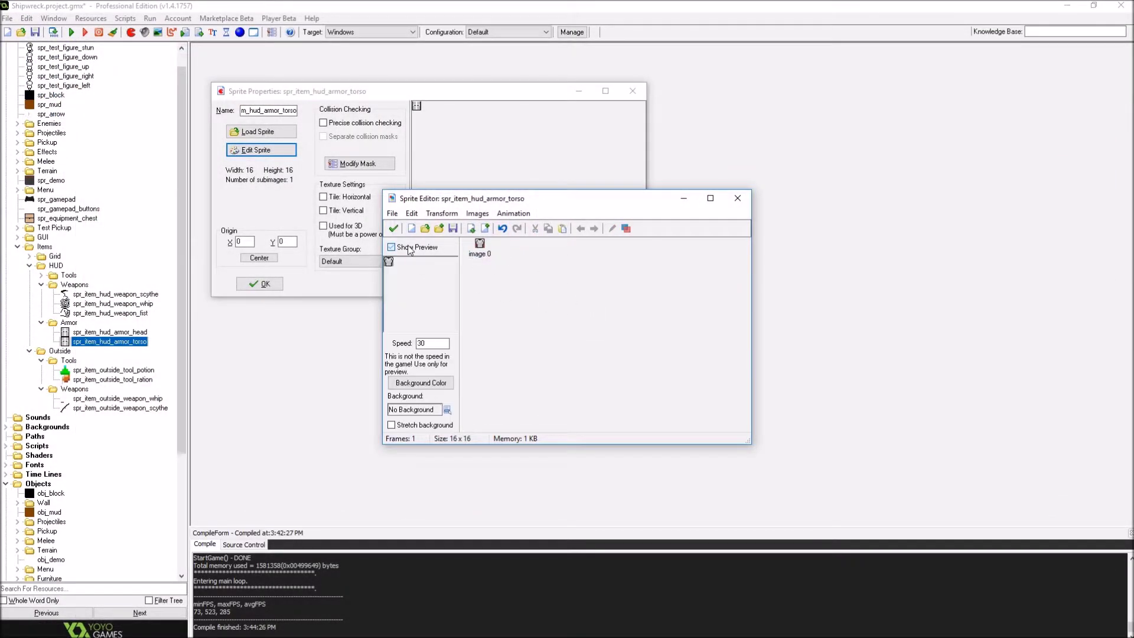
click(393, 229)
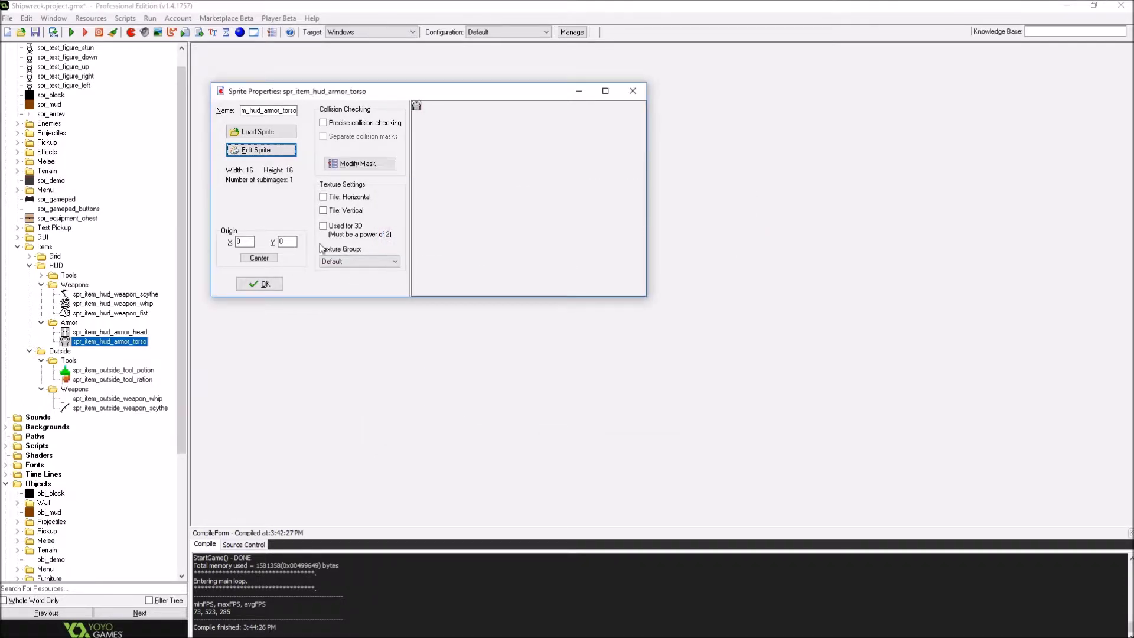
click(258, 284)
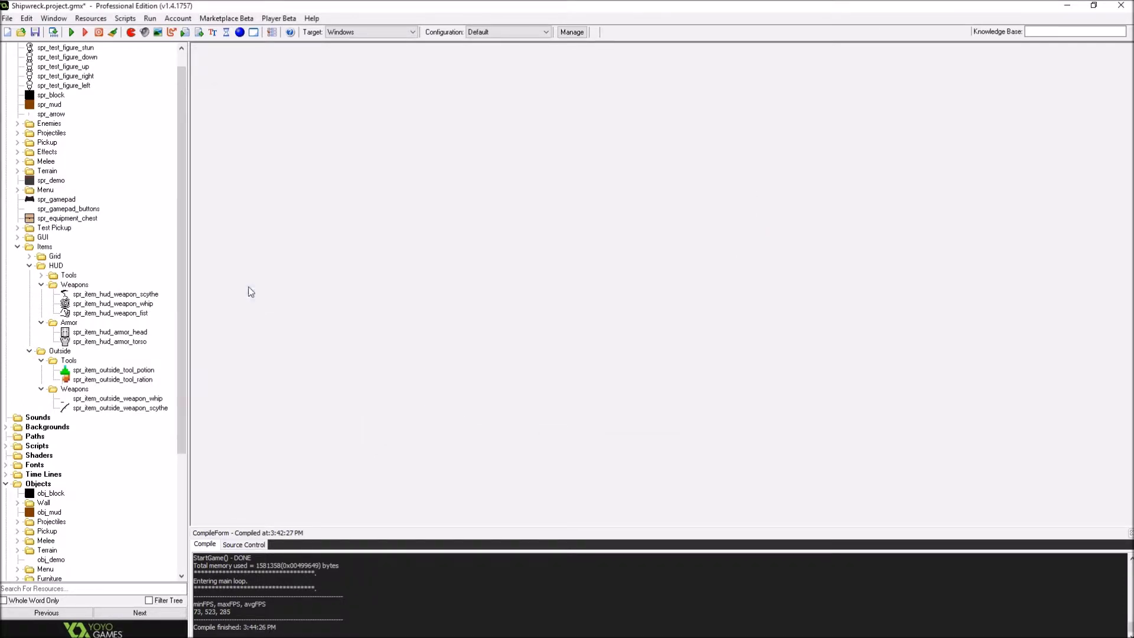
- Duplicate the torso sprite in the HUD Armor group
right_click(88, 343)
click(105, 373)
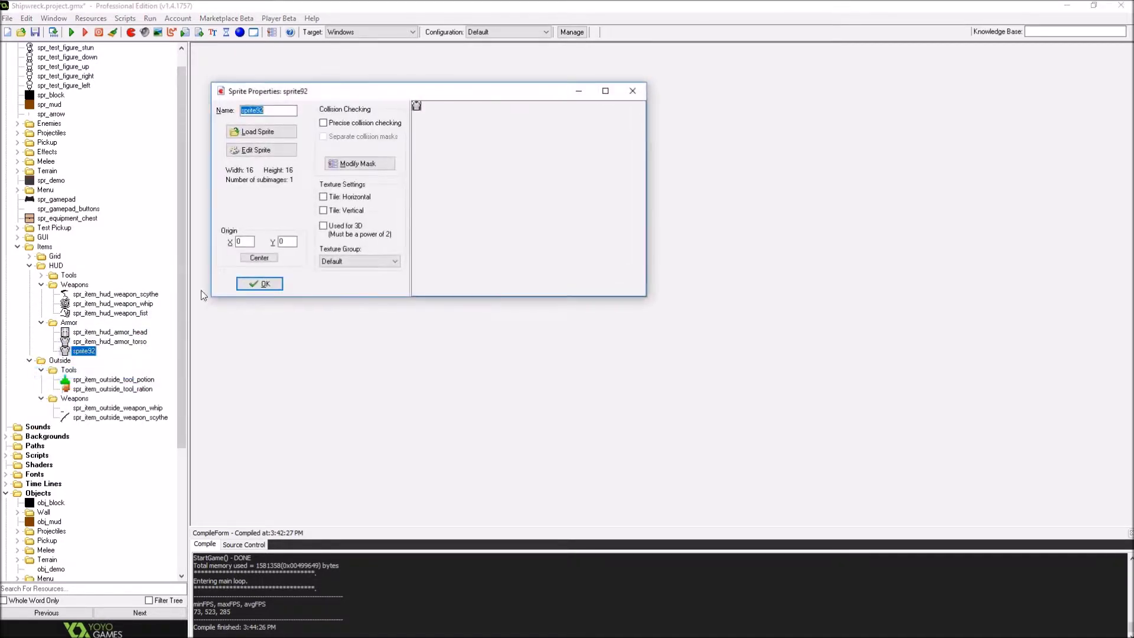
- Name the duplicated sprite spr_item_hud_armor_arms and clear its copied torso image
text(spr_item_hud_armor_arms)
click(261, 150)
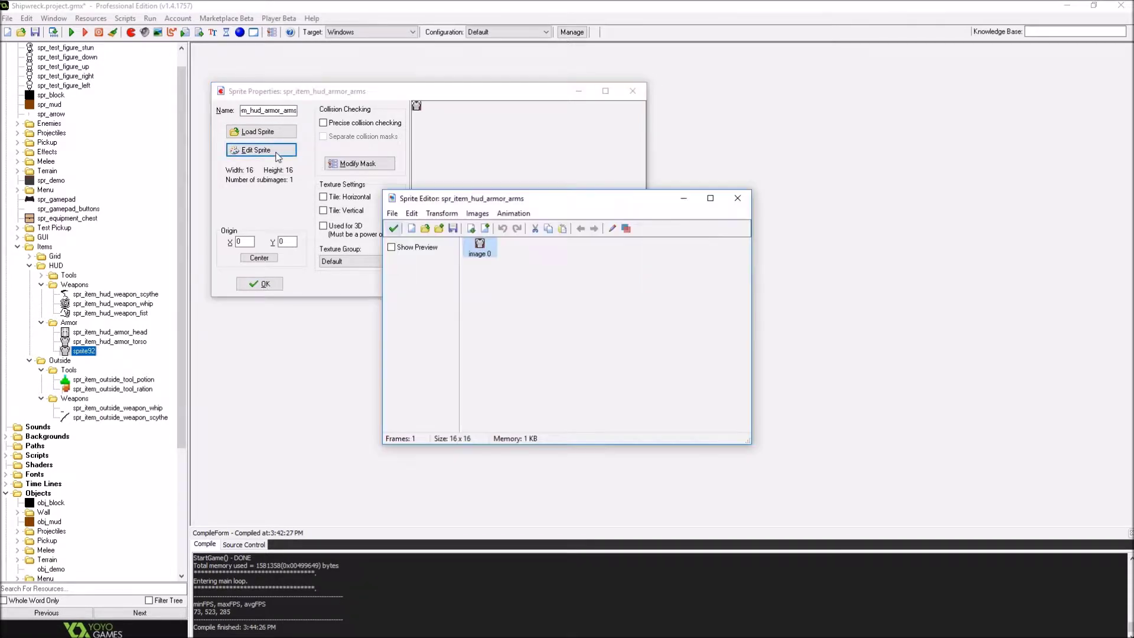
double_click(480, 251)
key(ctrl+a)
key(Delete)
scroll(379, 238, up, 2)
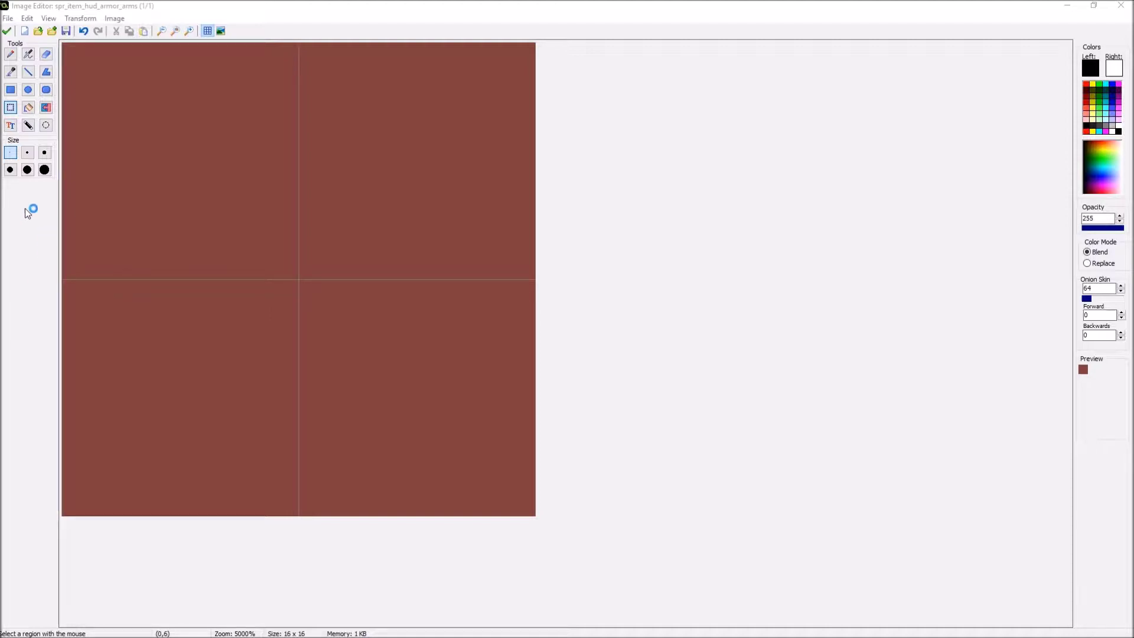
- Sketch a rough black hand outline freehand in the lower-right quarter of the arms sprite with the pencil
click(10, 53)
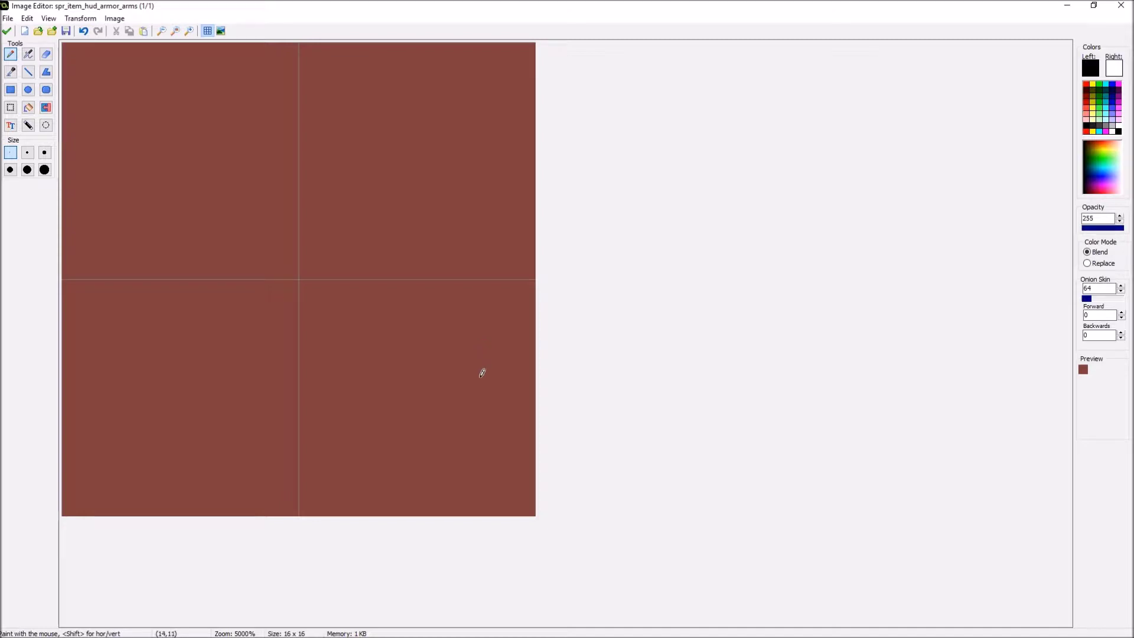
click(417, 287)
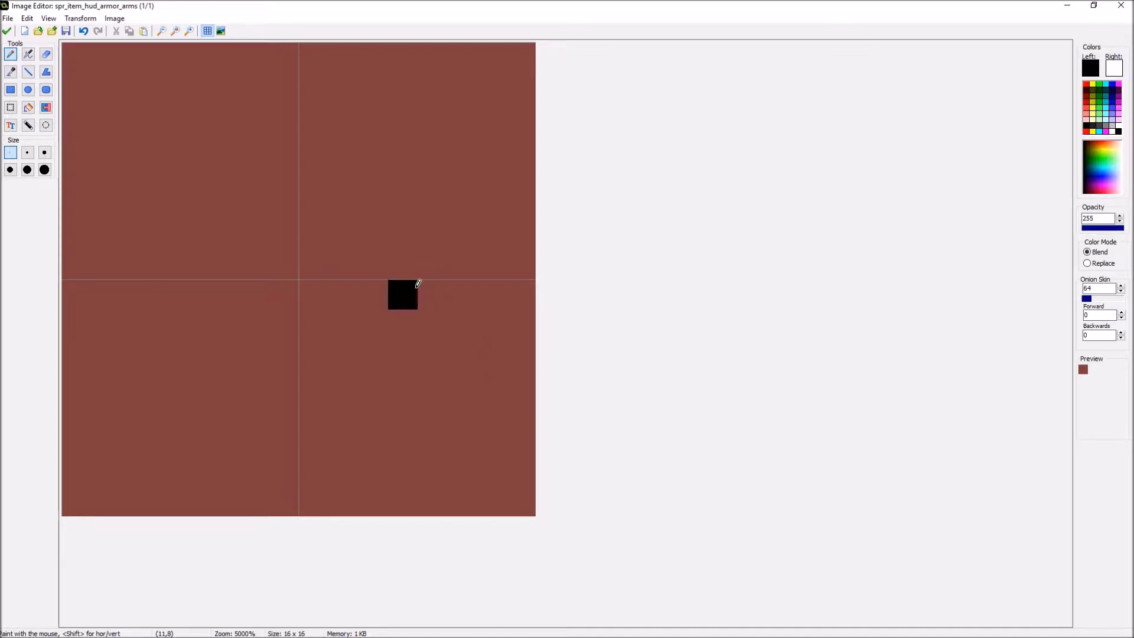
click(454, 300)
mouse_move(444, 317)
mouse_down()
mouse_move(431, 306)
mouse_move(448, 370)
mouse_up()
key(ctrl+z)
mouse_move(421, 288)
mouse_down()
mouse_move(402, 317)
mouse_move(496, 405)
mouse_up()
mouse_move(313, 413)
mouse_down()
mouse_move(350, 447)
mouse_move(431, 499)
mouse_up()
drag(498, 417, 430, 475)
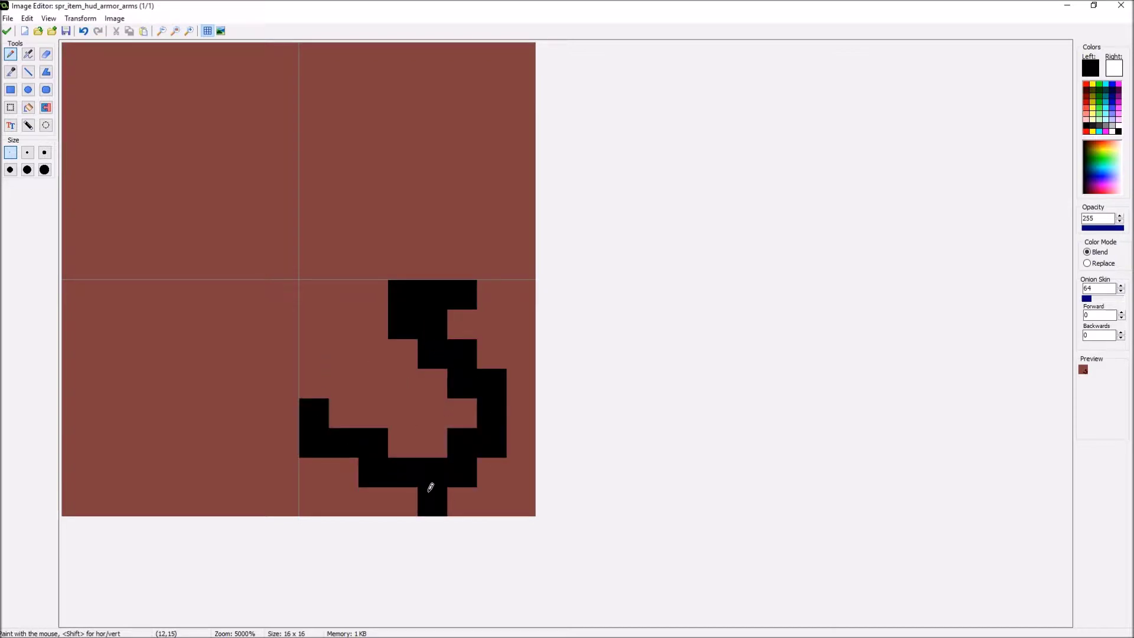
click(414, 488)
mouse_move(459, 405)
mouse_down()
mouse_move(380, 324)
mouse_move(322, 295)
mouse_up()
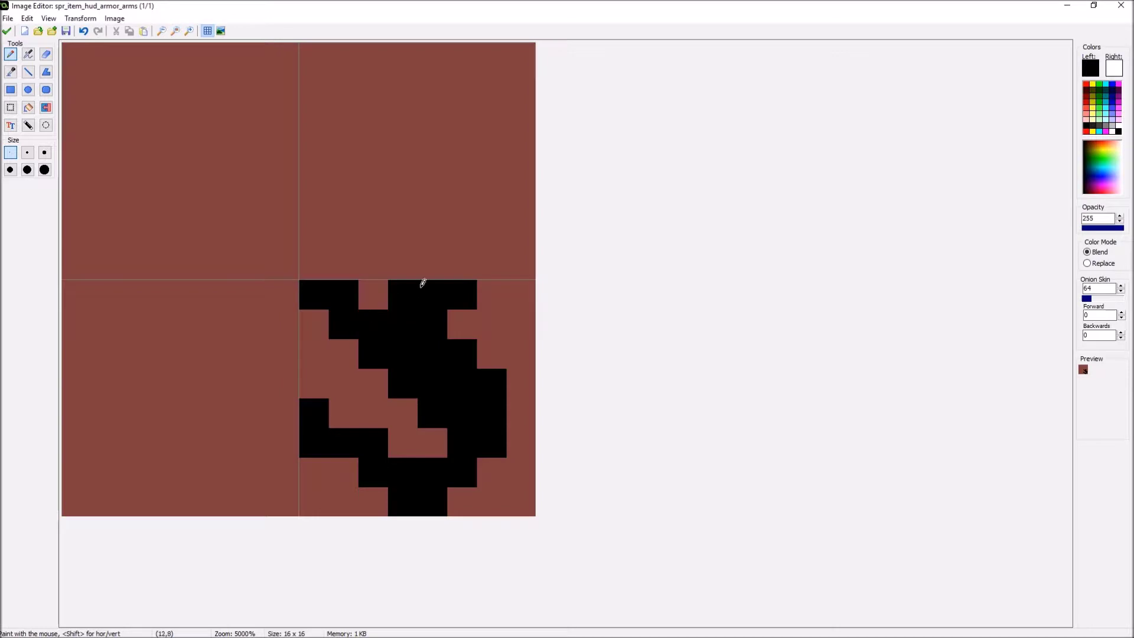
- Extend the rough hand sketch with a finger stroke and forearm lines running toward the image's upper-left corner
drag(405, 265, 494, 253)
mouse_move(380, 263)
mouse_down()
mouse_move(375, 232)
mouse_move(258, 80)
mouse_move(225, 56)
mouse_up()
mouse_move(303, 409)
mouse_down()
mouse_move(264, 349)
mouse_move(132, 319)
mouse_move(74, 204)
mouse_up()
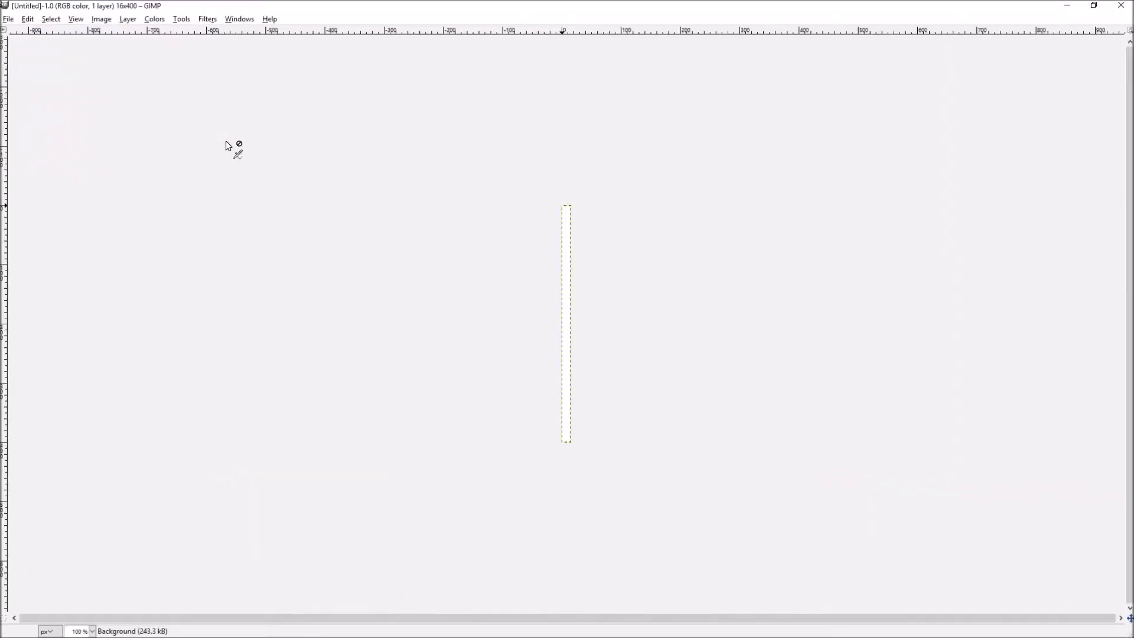
- Switch to GIMP, close the 16x400 image, and create a new 16x16 pixel image
drag(961, 6, 796, 13)
click(1120, 5)
double_click(529, 143)
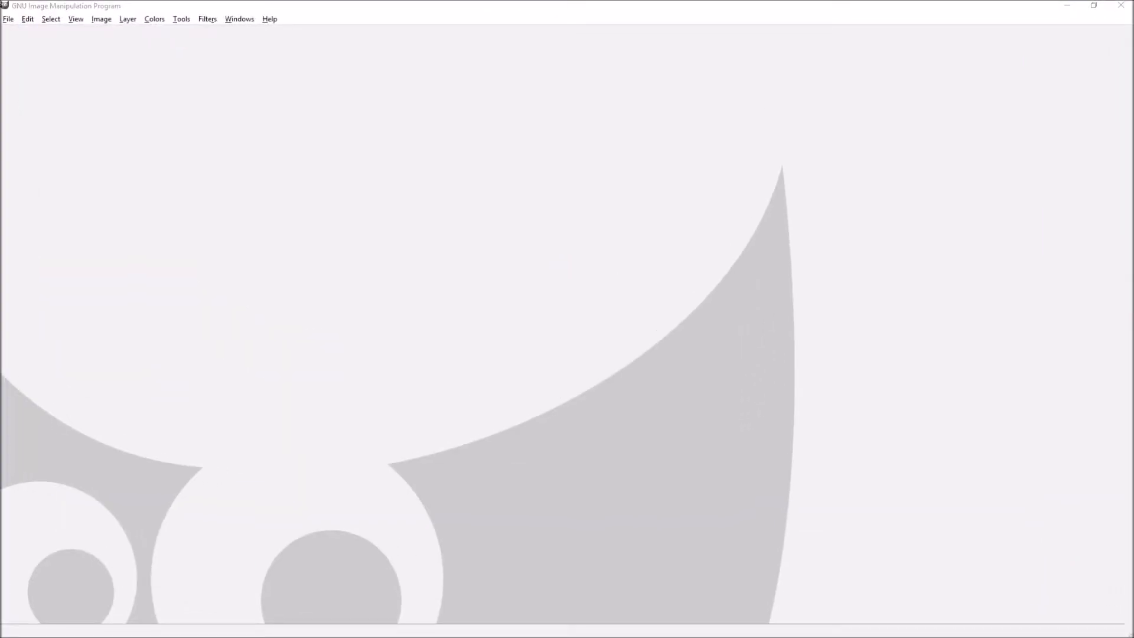
key(ctrl+n)
key(Tab)
text(16)
key(Return)
ctrl+scroll(590, 357, up, 9)
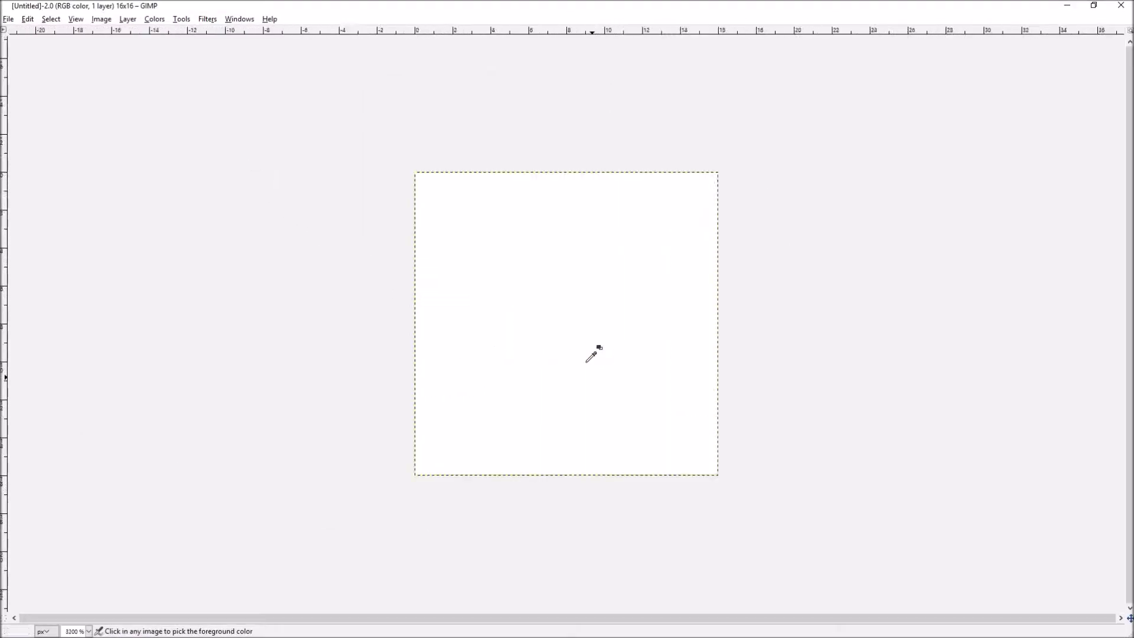
ctrl+scroll(587, 360, up, 2)
ctrl+scroll(584, 362, down, 1)
- Draw a one-pixel black diagonal guide line with the Pencil from the upper-left corner pixel to pixel 14, 14
key(n)
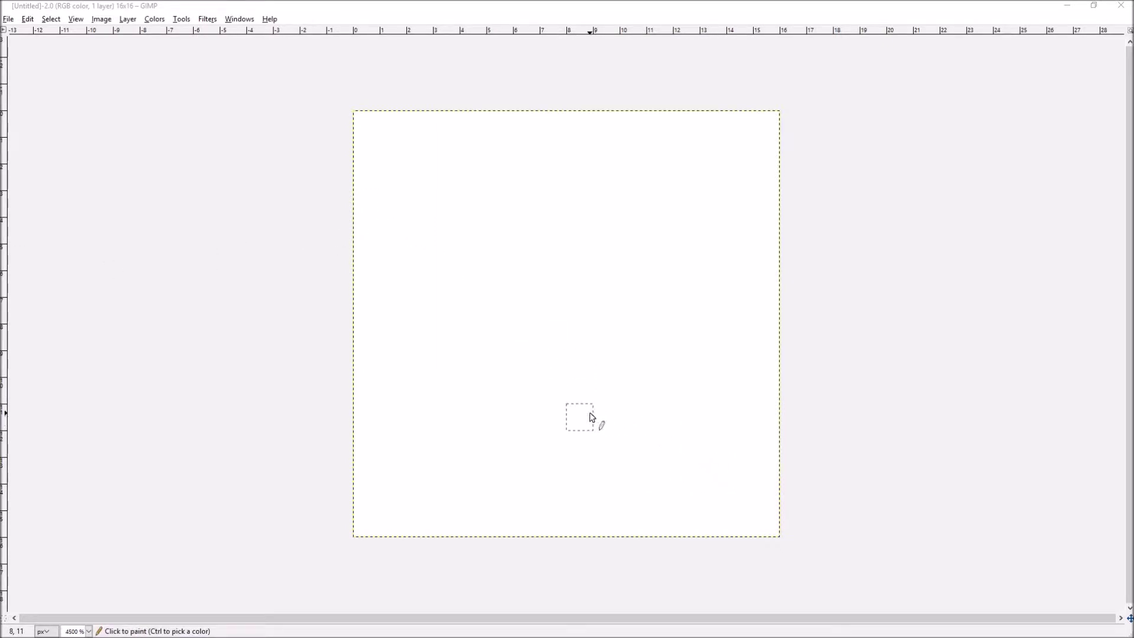
click(363, 125)
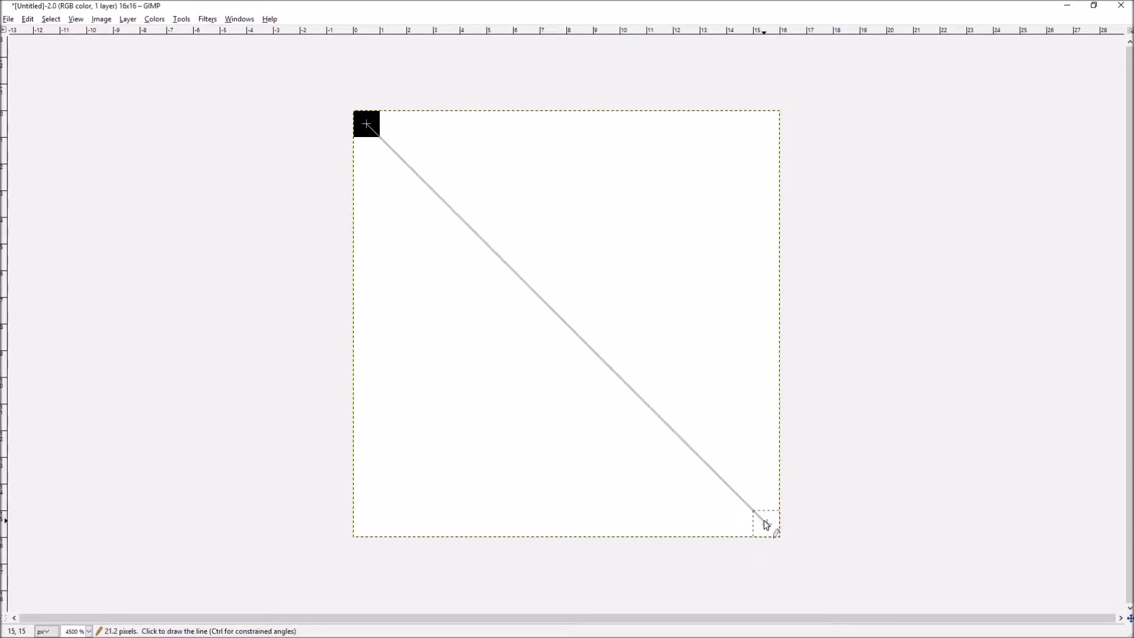
shift+click(741, 491)
- Draw the hand's black lower outline from pixel 15, 13 through 13, 15 and back to 9, 13
click(769, 464)
click(715, 503)
click(714, 518)
key(ctrl+z)
key(ctrl+z)
click(714, 524)
click(682, 498)
click(651, 490)
click(608, 469)
click(631, 469)
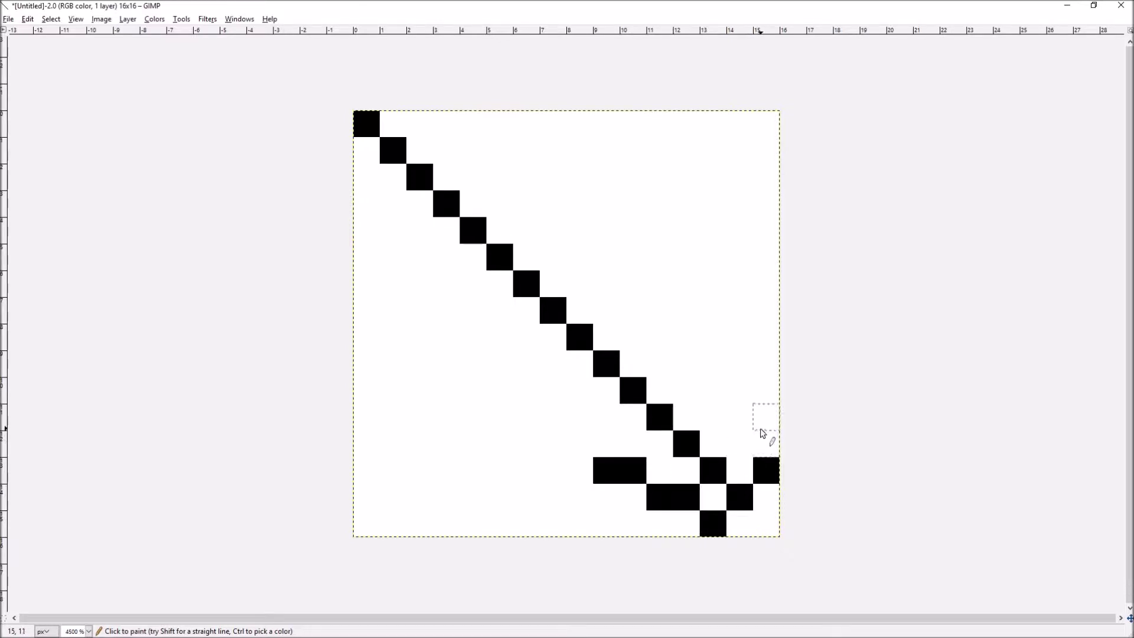
- Draw the hand's outer black edge up column 15 and across through 14, 10 to pixel 12, 9
click(765, 443)
click(765, 417)
click(739, 390)
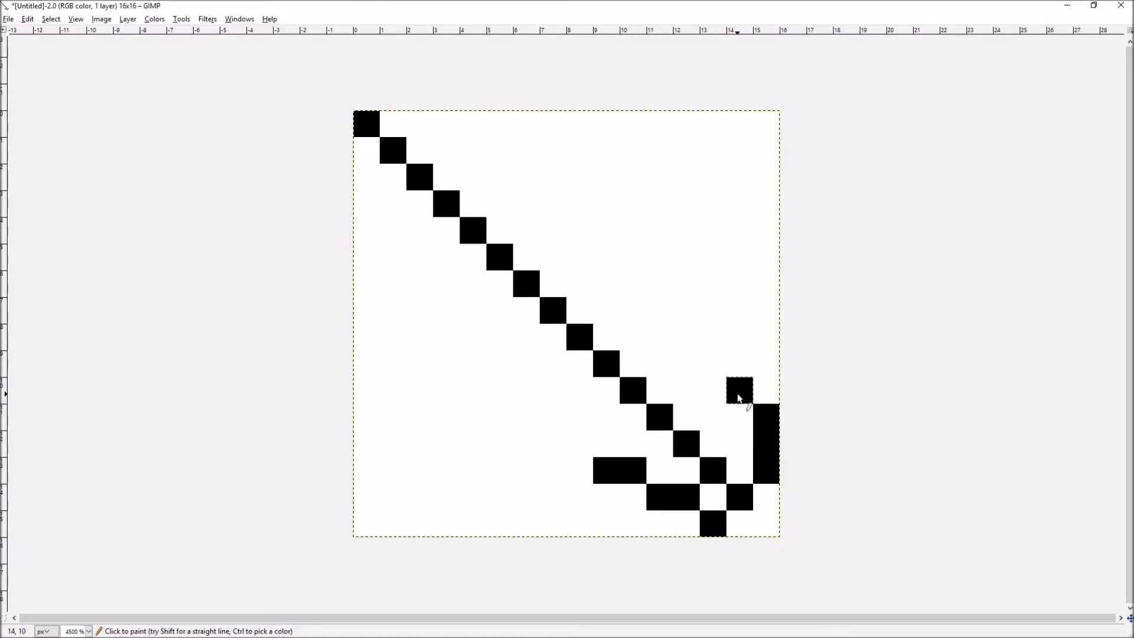
click(713, 363)
click(686, 337)
key(ctrl+z)
click(685, 362)
- Extend the hand outline toward the wrist with black pixels at 9, 12, 9, 11 and 11, 9
click(605, 443)
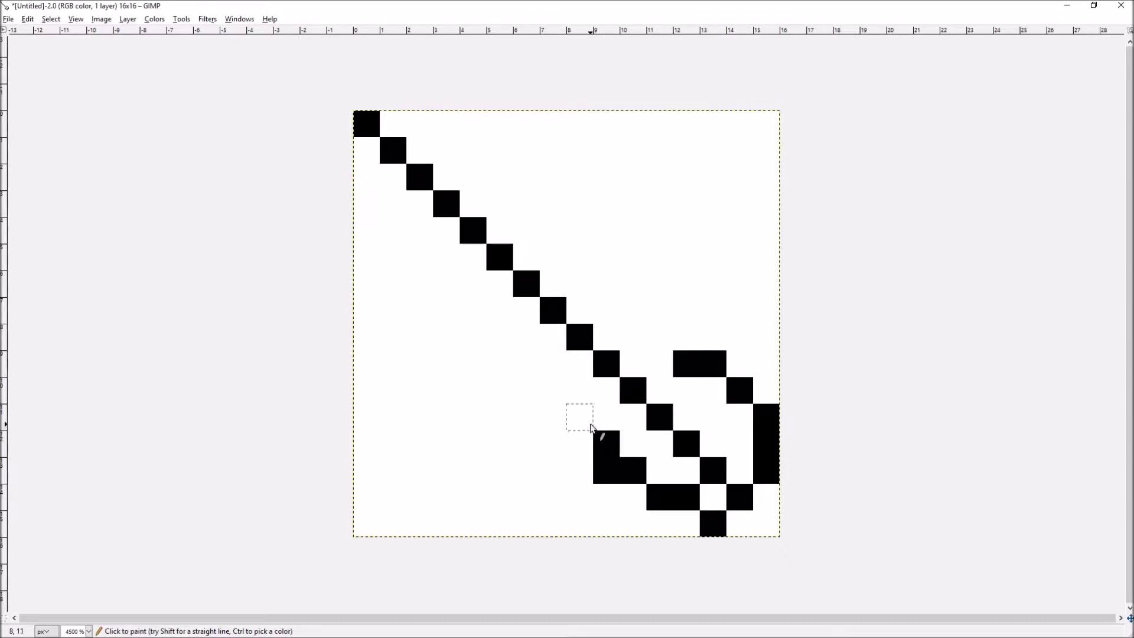
click(596, 417)
click(659, 364)
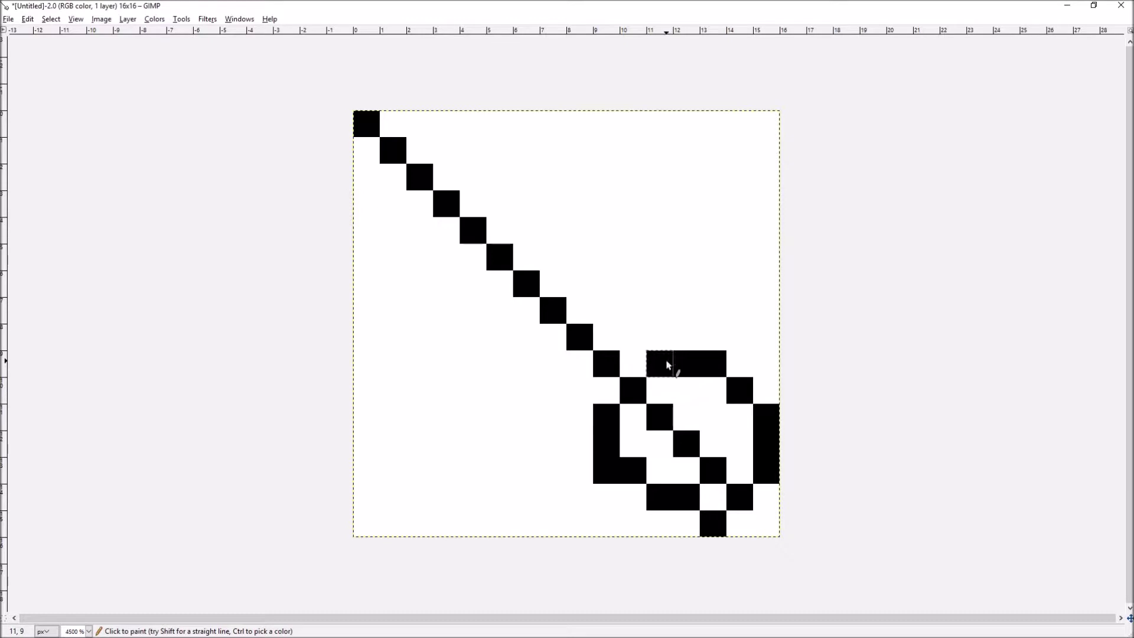
- Draw the thumb as a three-pixel black line in column 8, rows 12 to 14, plus a pixel at 9, 15
click(580, 444)
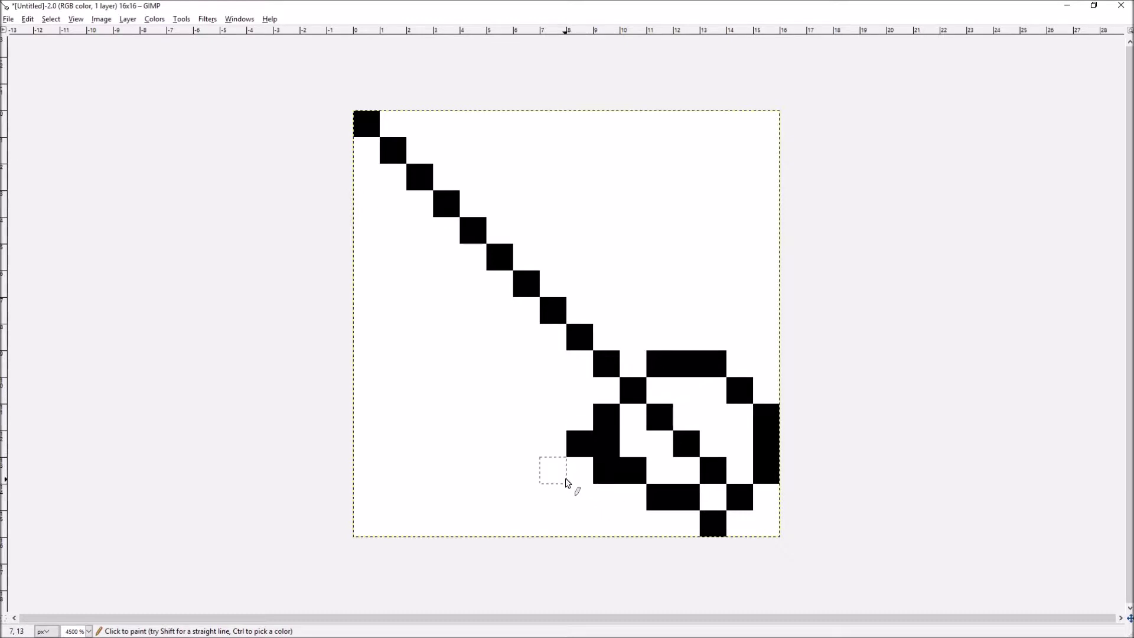
click(566, 482)
click(572, 493)
click(579, 469)
key(ctrl+z)
key(ctrl+z)
key(ctrl+z)
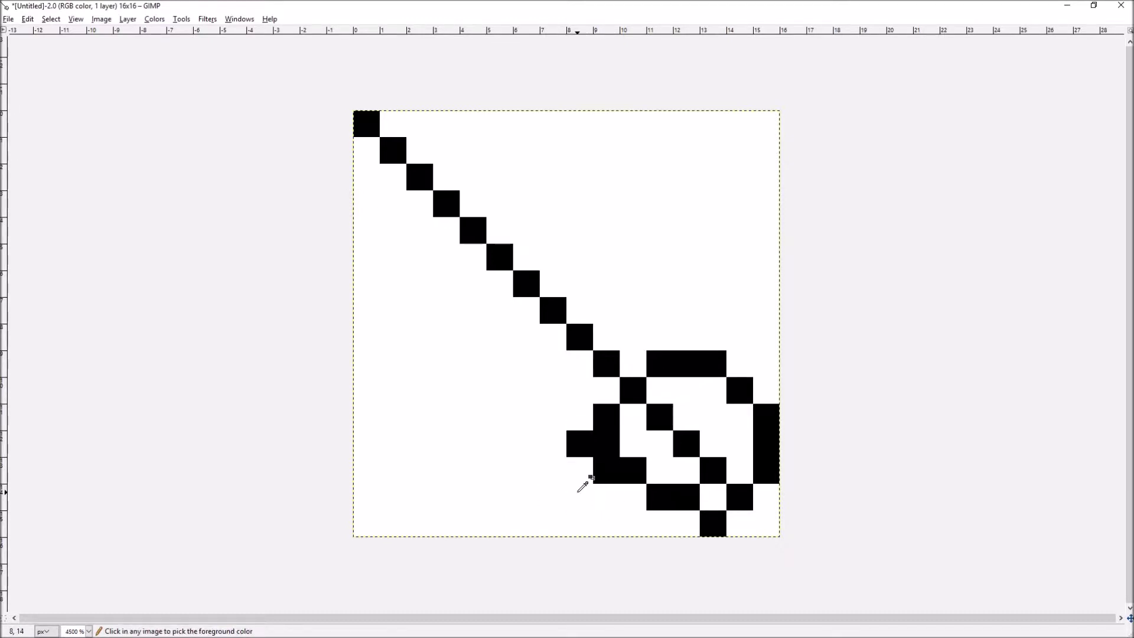
mouse_move(582, 470)
mouse_down()
mouse_move(576, 516)
mouse_move(585, 480)
mouse_move(605, 523)
mouse_up()
key(ctrl+z)
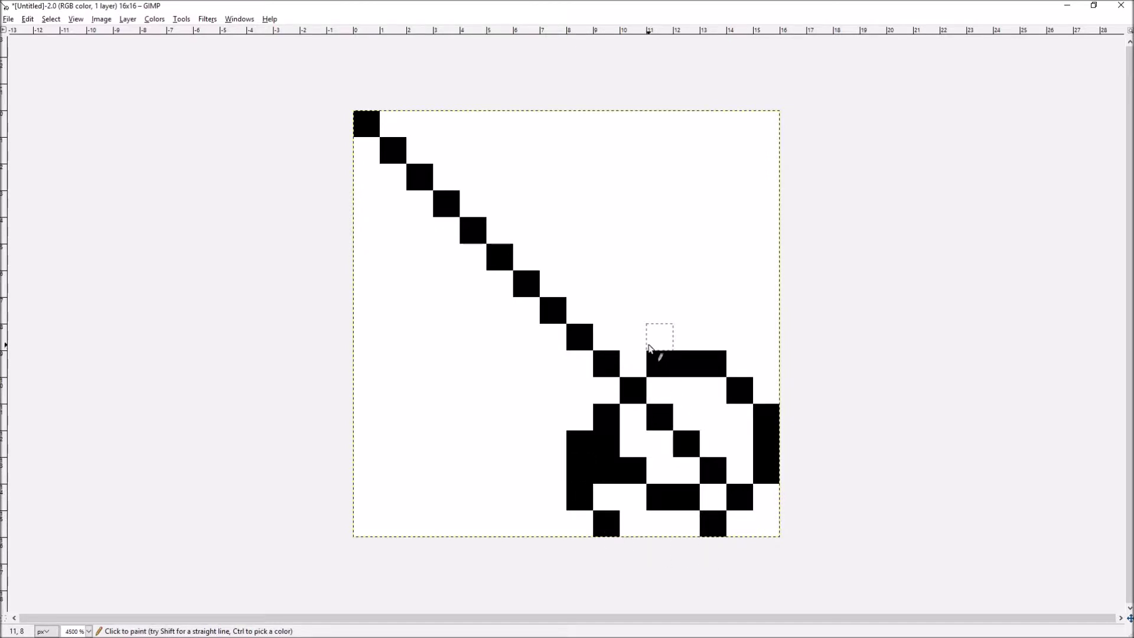
- Start both forearm edges at the wrist with black pixels at 10, 8 and from 8, 10 to 6, 9
click(626, 342)
click(568, 388)
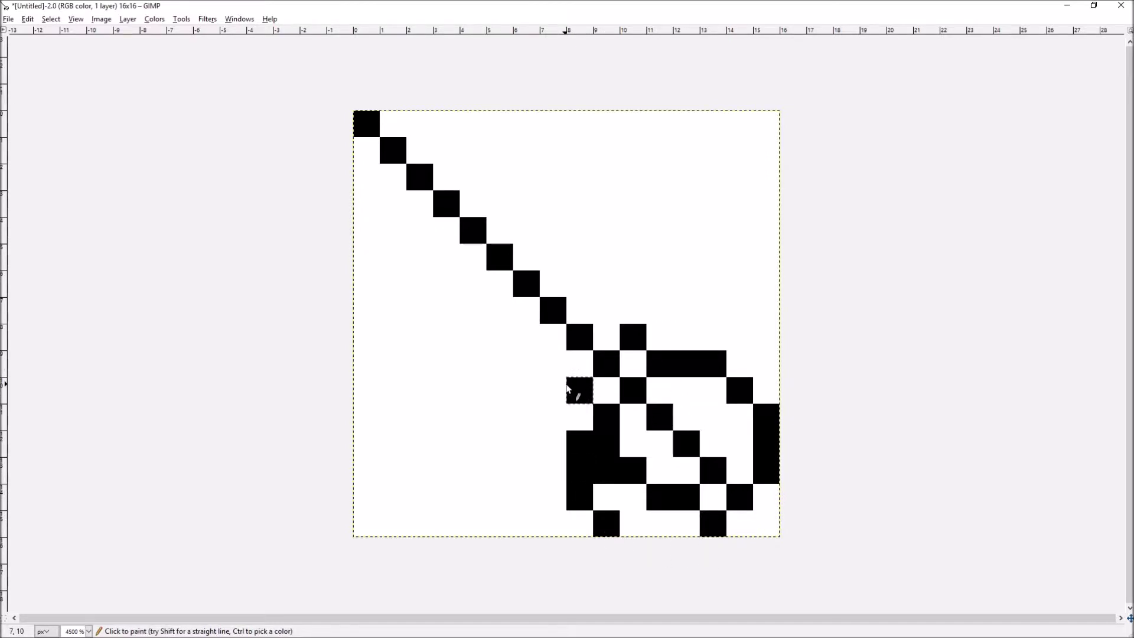
click(549, 384)
click(523, 356)
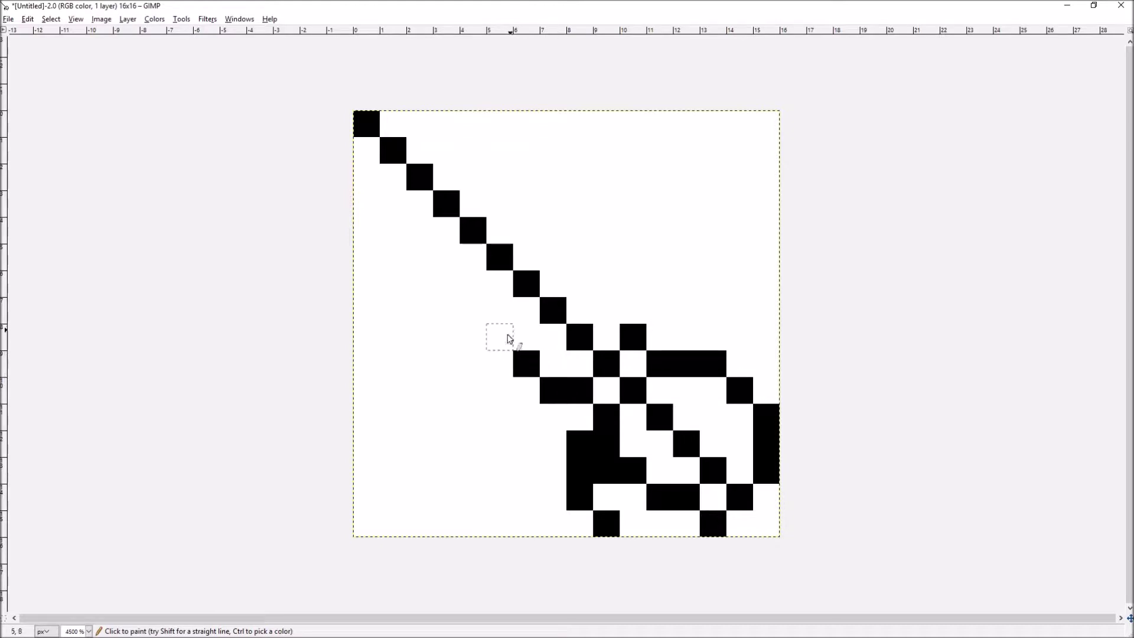
- Continue the forearm's upper edge in stacked two-pixel black steps from 10, 7 up to 8, 3
click(614, 303)
key(ctrl+z)
click(627, 302)
click(612, 279)
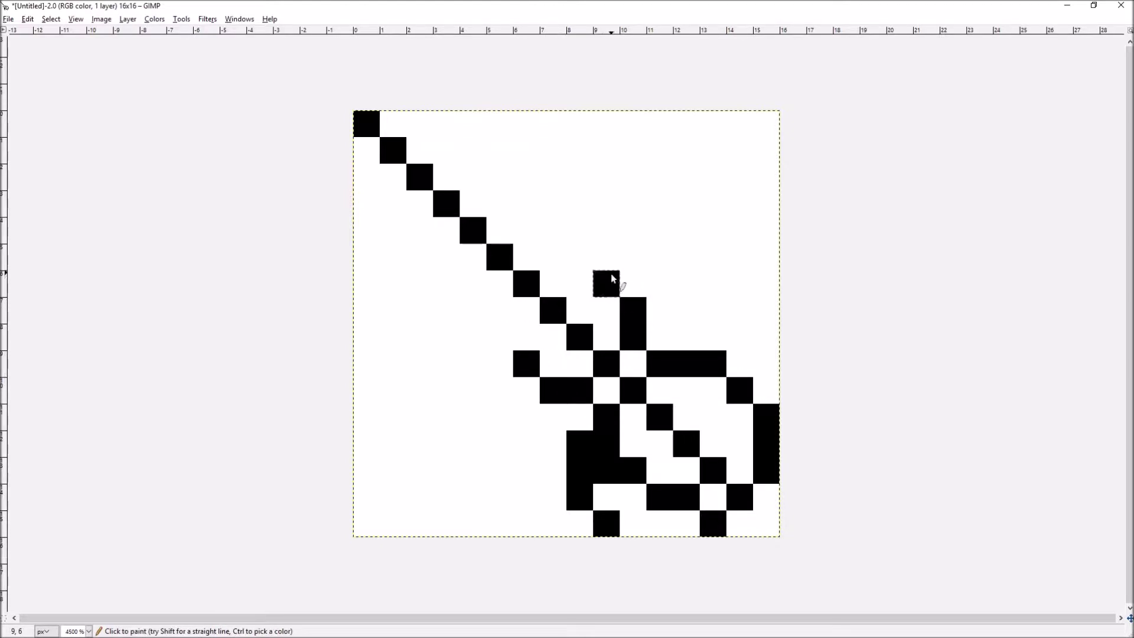
click(604, 253)
click(580, 204)
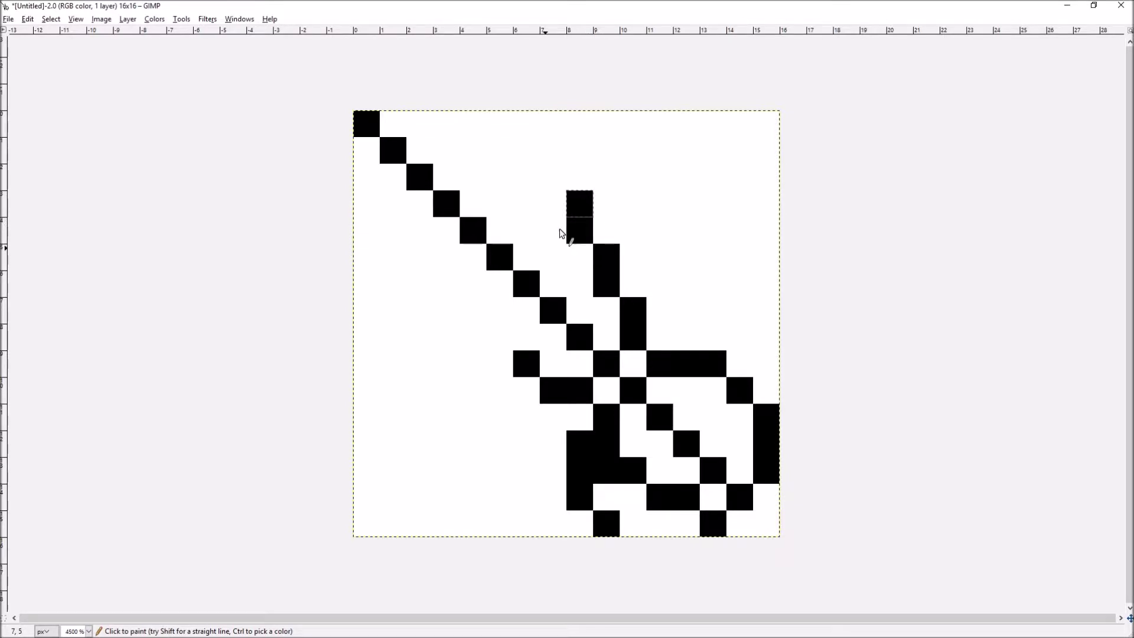
- Continue the forearm's lower edge diagonally with black pixels at 5, 8, 4, 7 and 3, 6
click(499, 337)
click(464, 322)
click(446, 309)
key(ctrl+z)
click(451, 292)
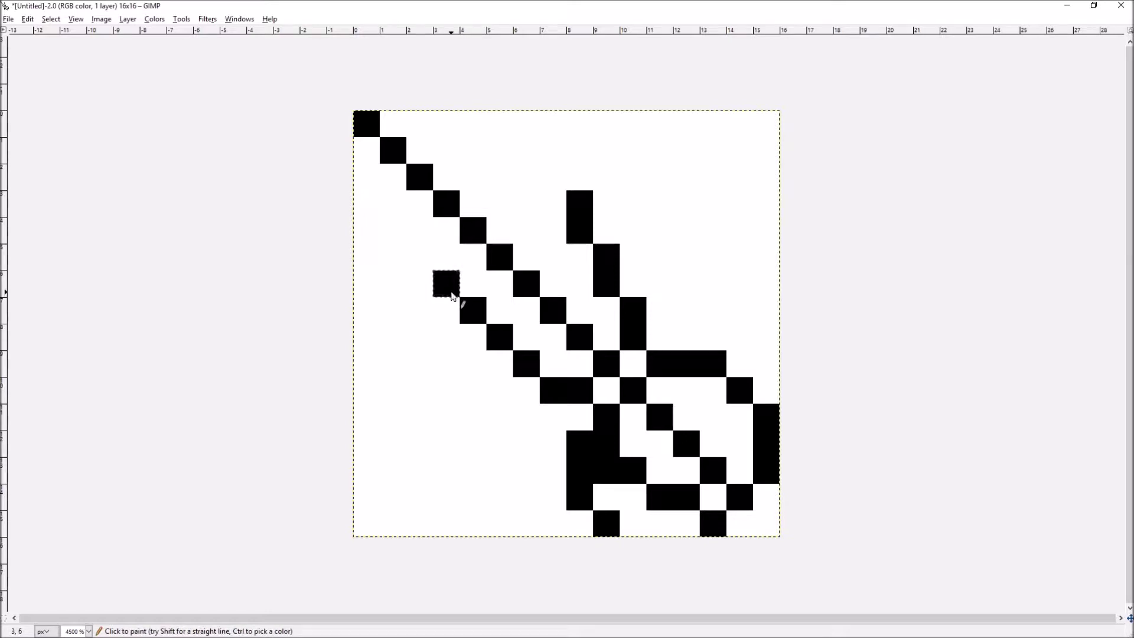
- Curve the arm's upper edge over the shoulder with black pixels from 7, 2 through 5, 0 to 3, 1
click(552, 179)
click(521, 152)
click(492, 136)
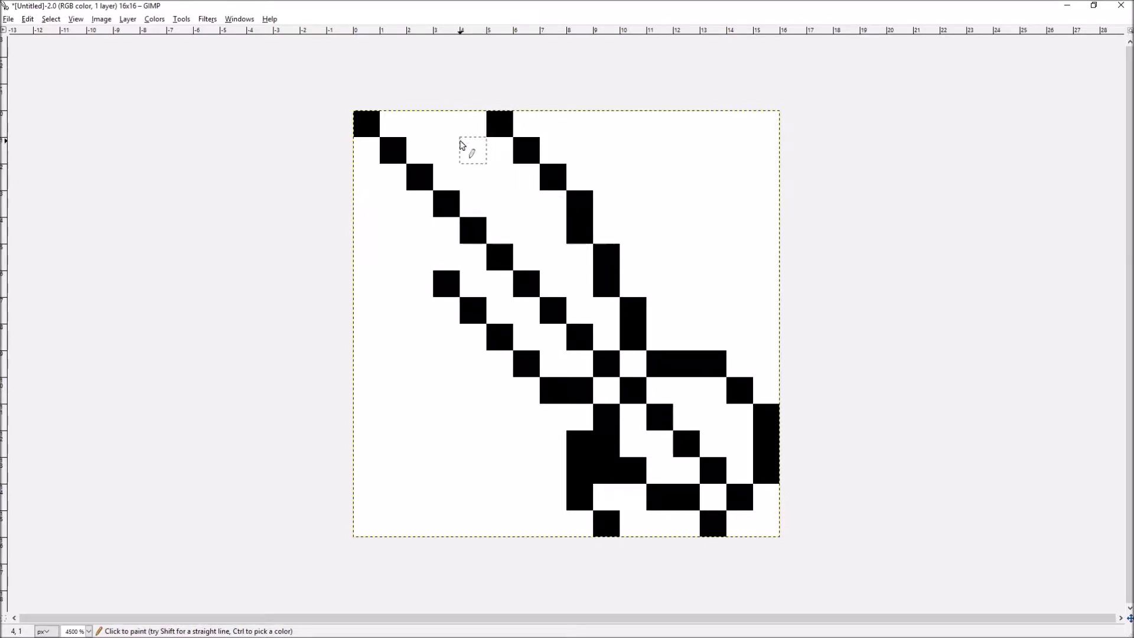
click(463, 135)
click(437, 149)
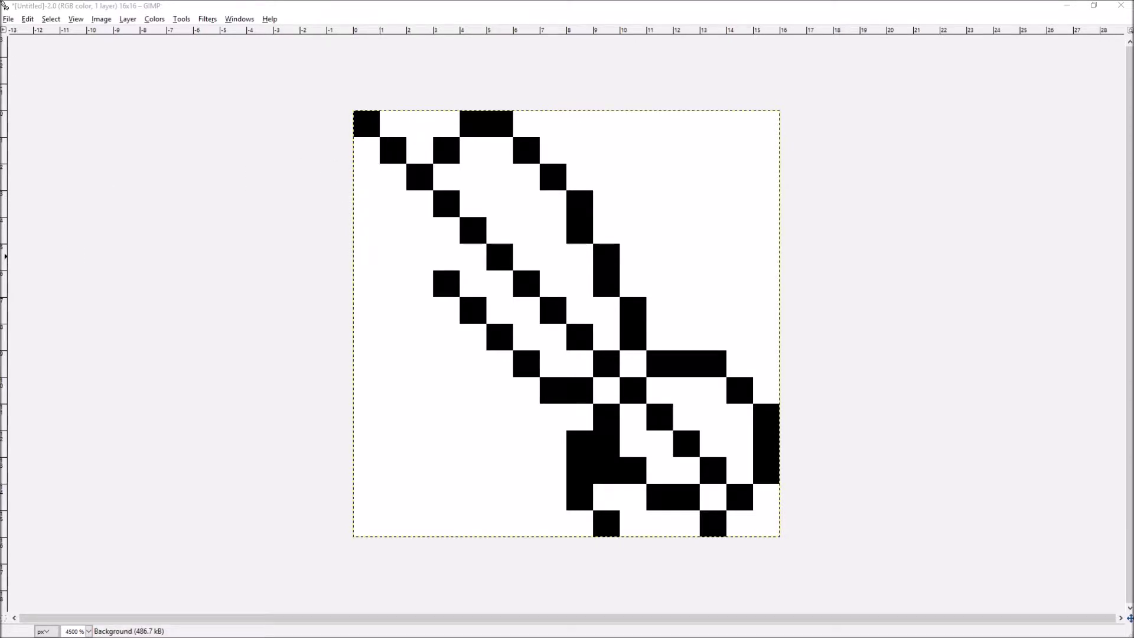
- Erase the two guide pixels outside the shoulder and close the arm's end with pixels 1, 3, 1, 4 and 2, 5
drag(393, 150, 366, 121)
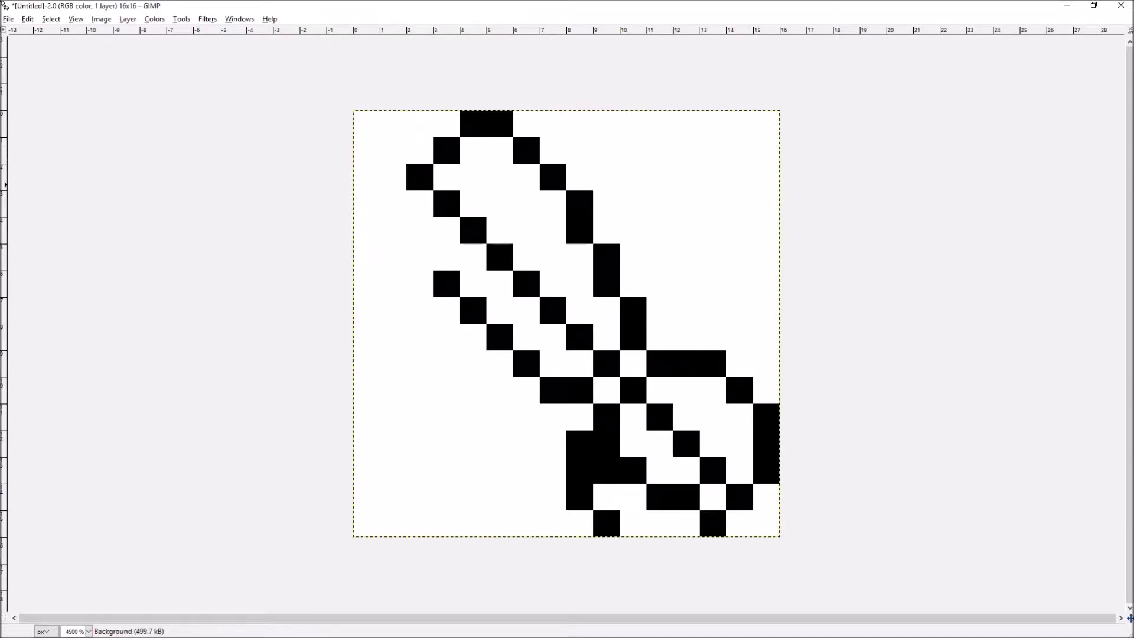
click(389, 204)
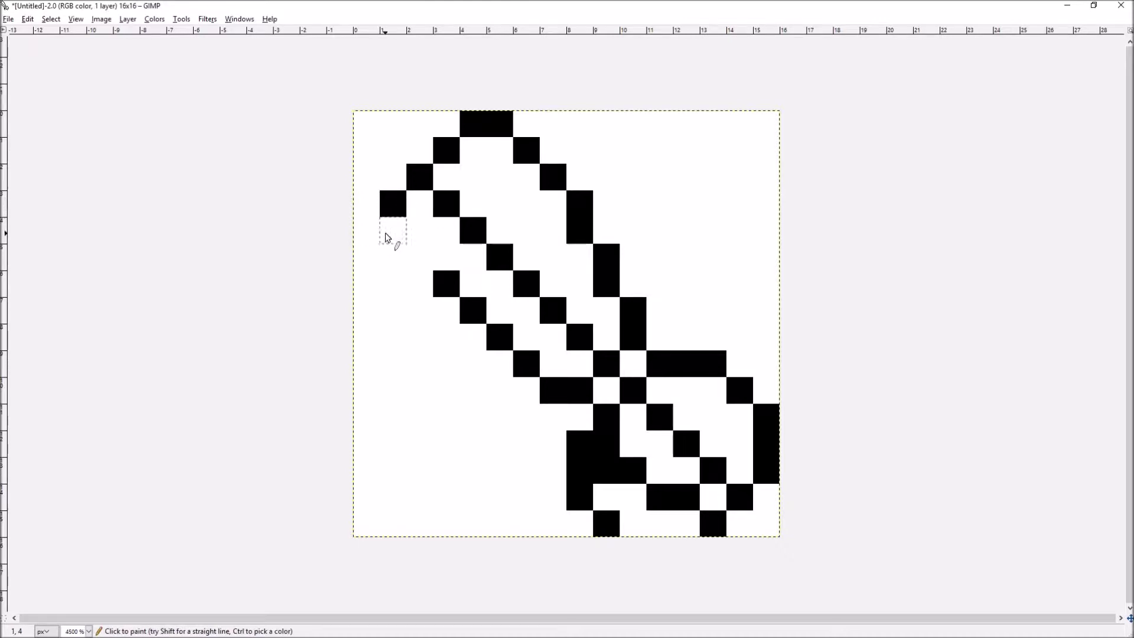
click(389, 237)
click(420, 256)
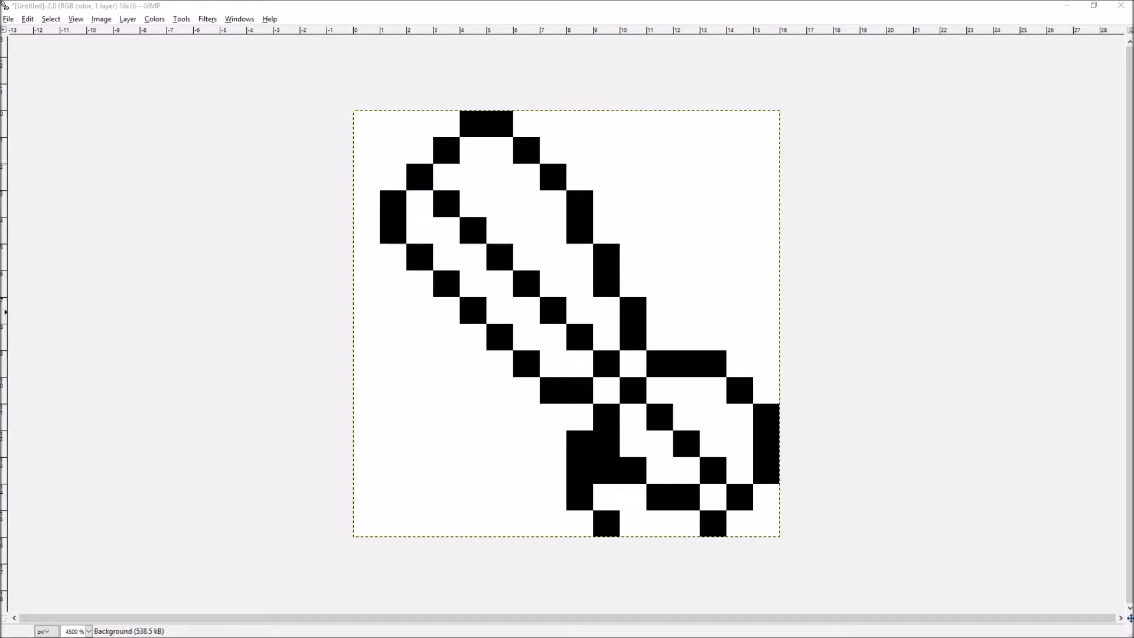
- Add a transparent layer over the faded sketch and trace the shoulder curve in black from 1, 3 to 7, 2
key(ctrl+shift+n)
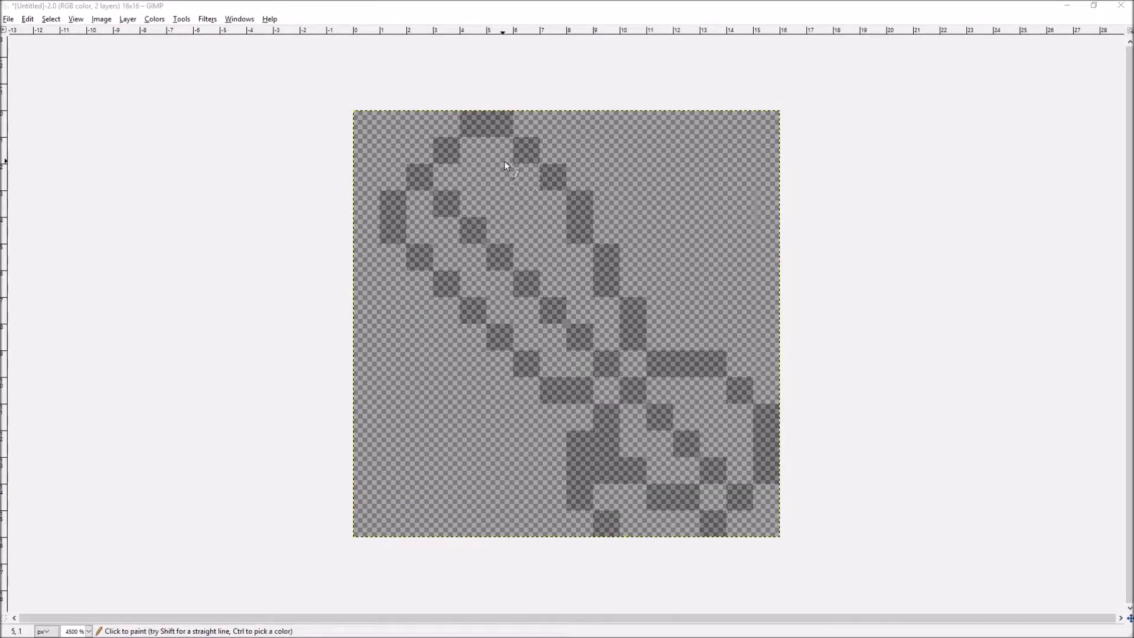
click(385, 207)
click(420, 177)
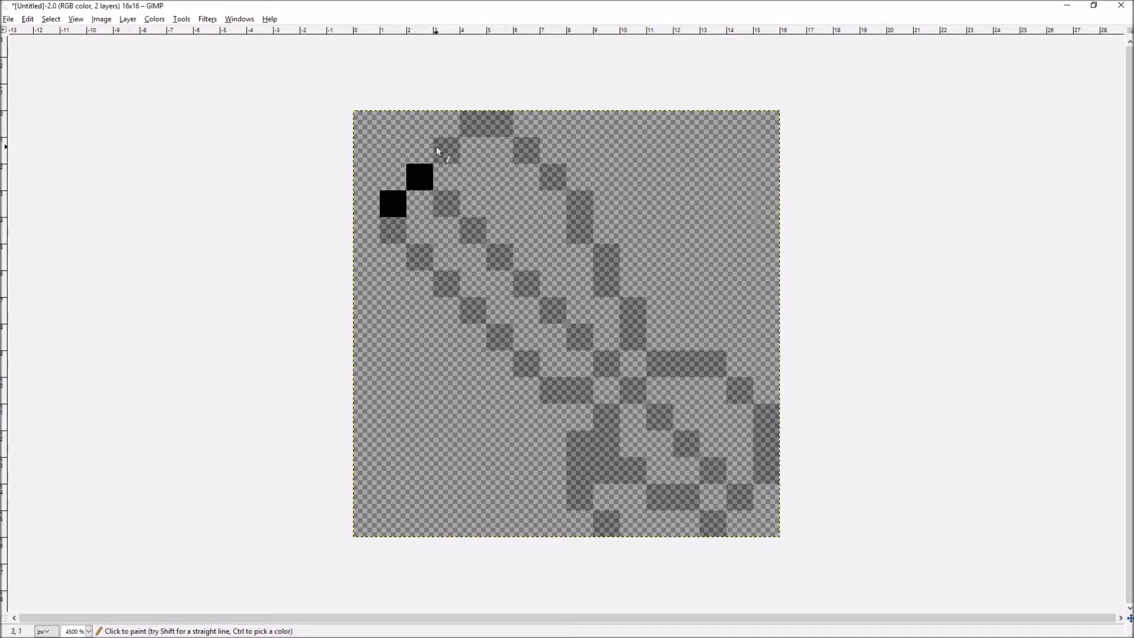
click(472, 125)
click(499, 124)
click(526, 150)
click(553, 177)
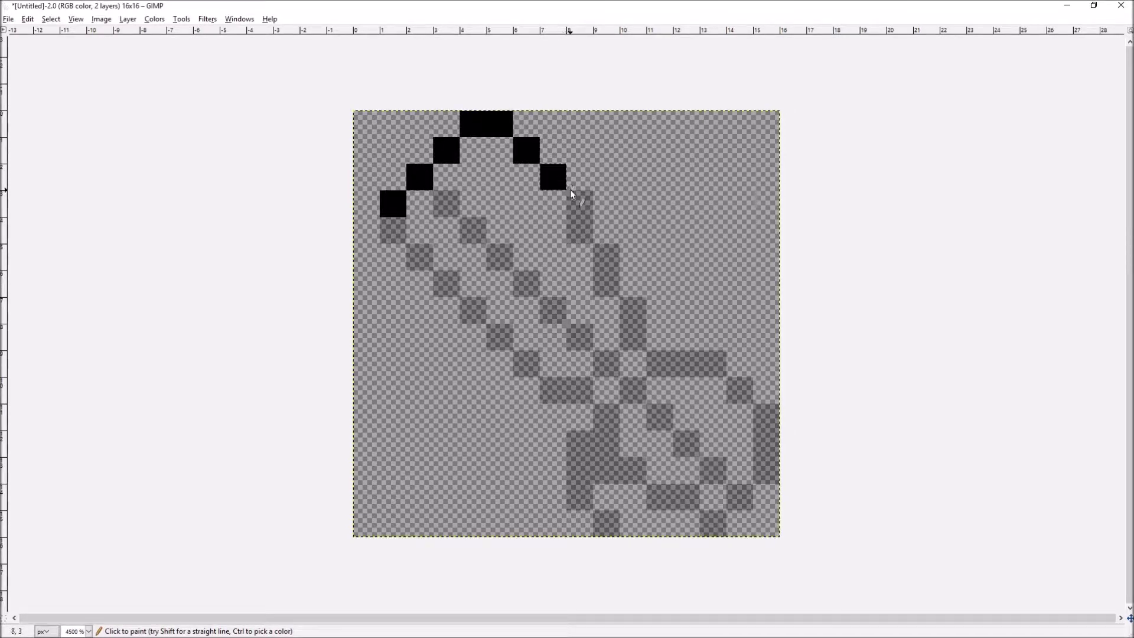
- Trace the forearm's upper edge in black from pixel 8, 3 down to 10, 8 on the new layer
click(579, 204)
click(584, 235)
click(603, 256)
click(606, 283)
click(630, 311)
click(634, 337)
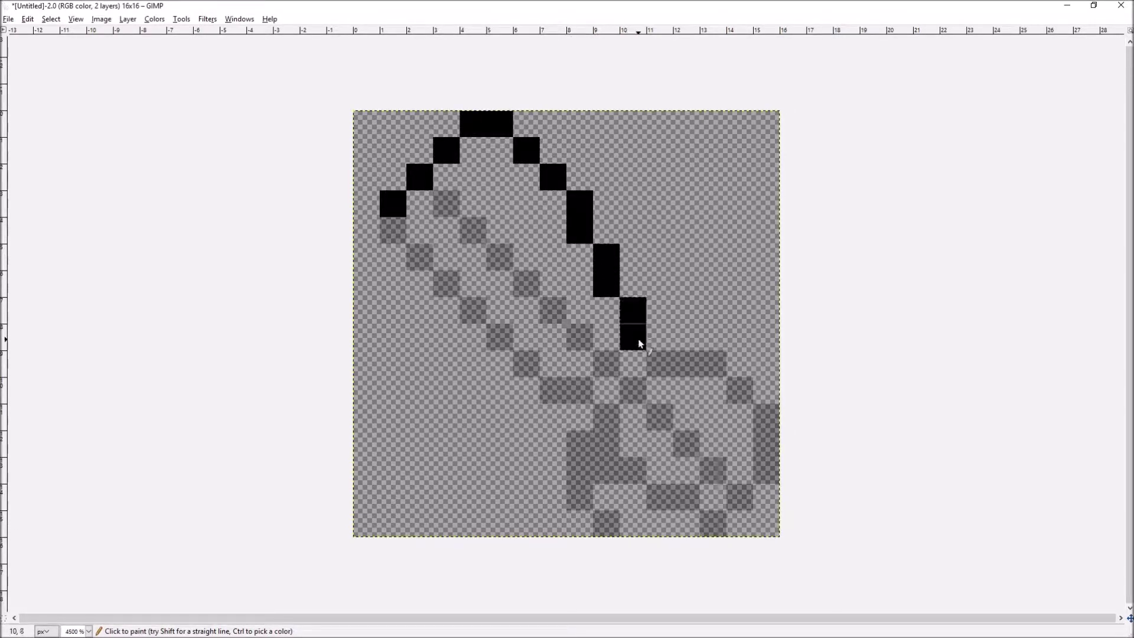
- Trace the hand's outer edge in black from pixels 11, 9 to 13, 9, down through 15, 13 to 13, 15
drag(663, 374, 718, 365)
click(737, 391)
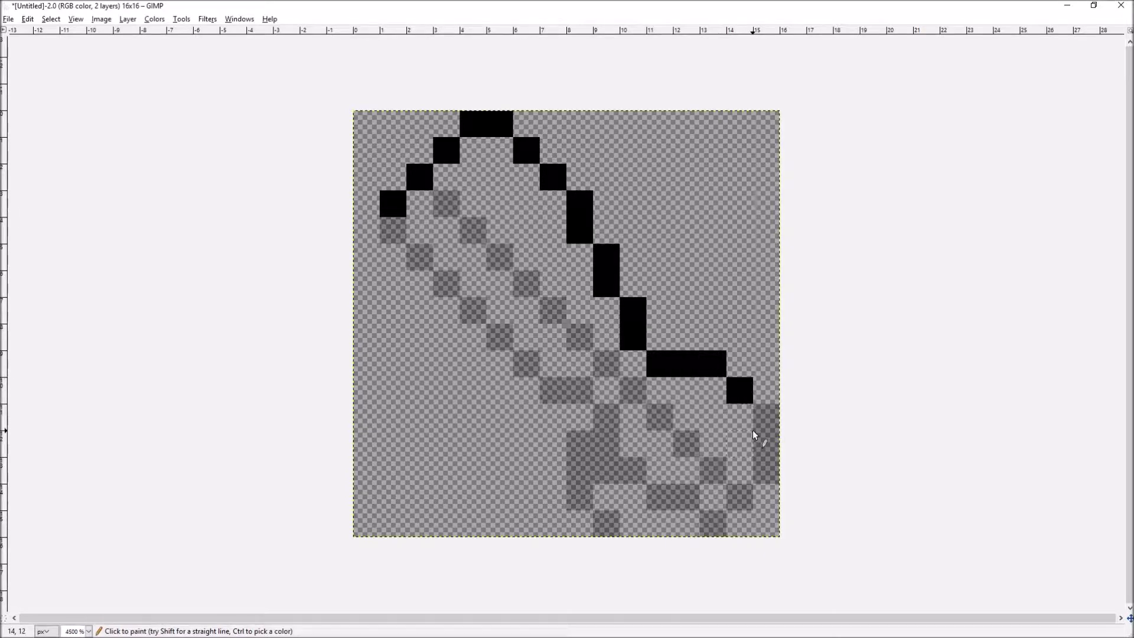
drag(766, 429, 777, 475)
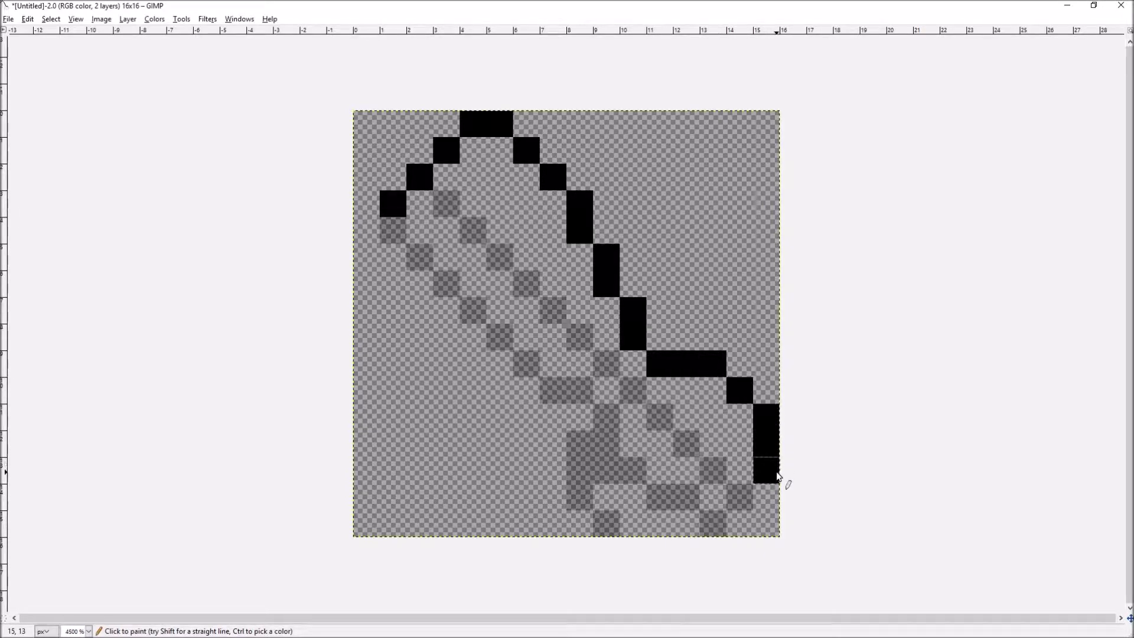
click(738, 498)
click(710, 528)
- Trace the hand's underside in black through pixels 12, 15, 11, 14, 10, 13 and 9, 13
click(684, 496)
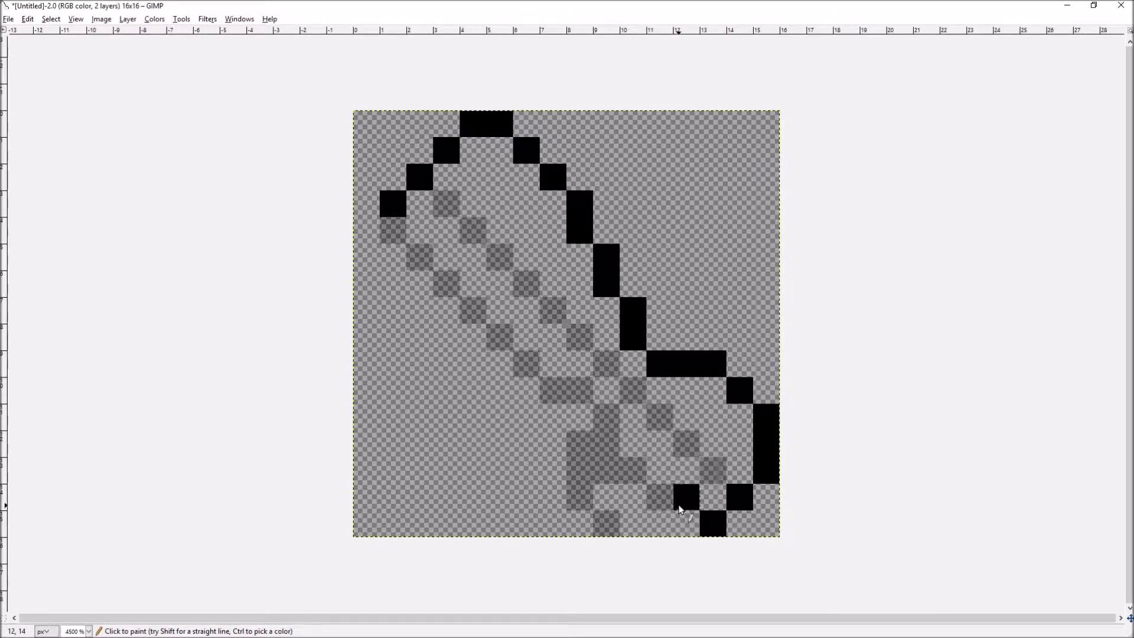
key(ctrl+z)
click(682, 519)
click(653, 499)
click(624, 474)
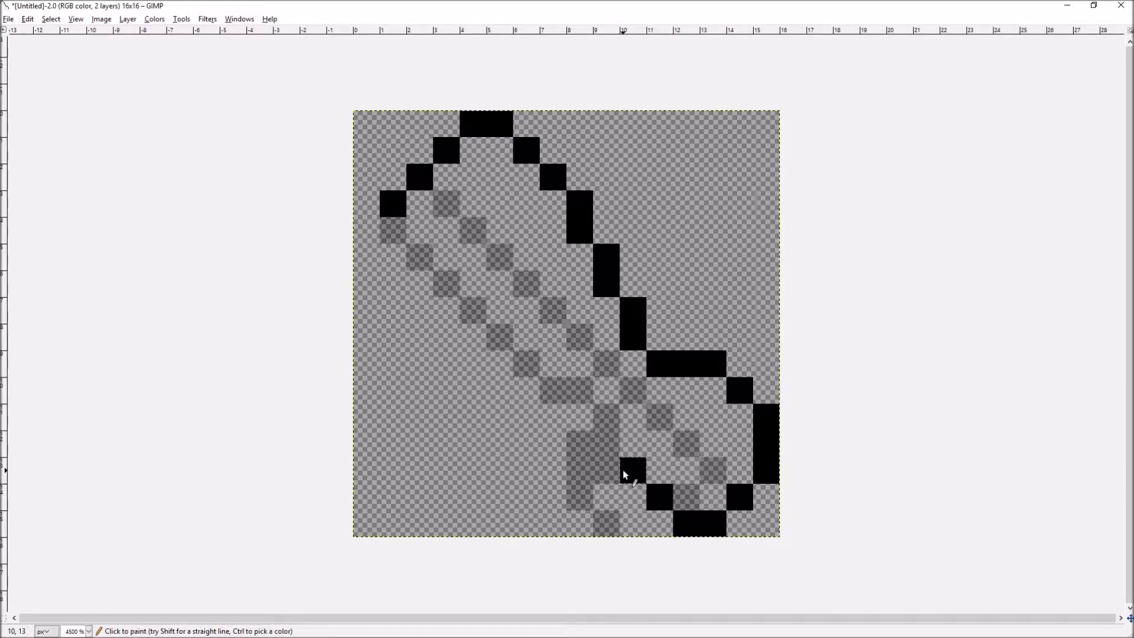
click(606, 471)
- Outline the thumb in black with pixels 9, 14, 9, 15, 8, 15, 7, 14, 7, 13, 8, 12 and 9, 11
click(580, 497)
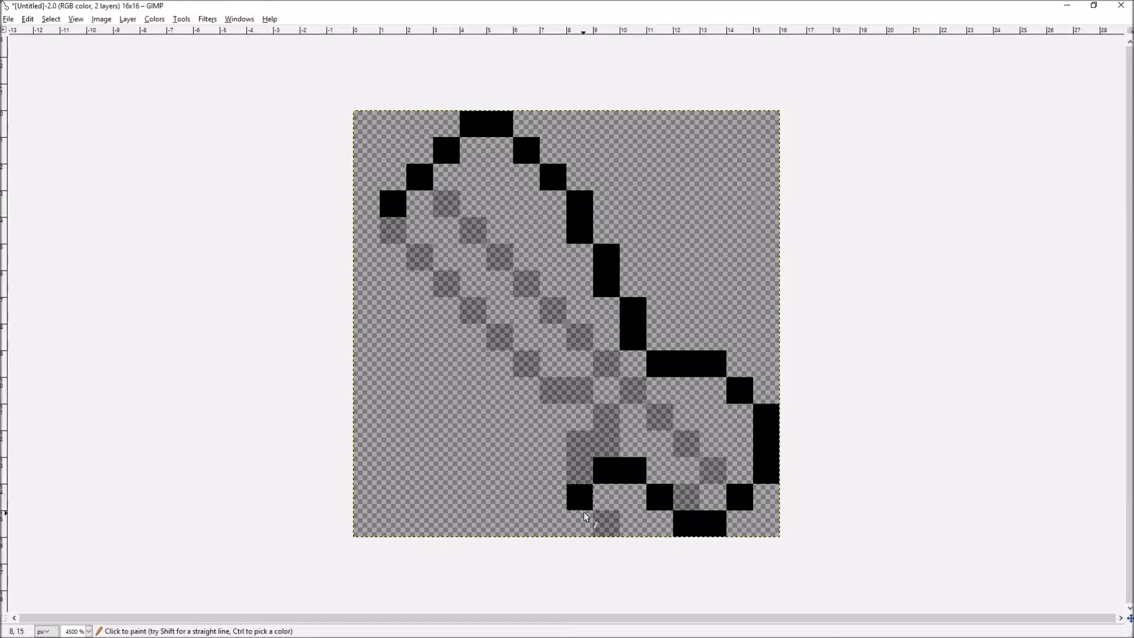
key(ctrl+z)
click(605, 497)
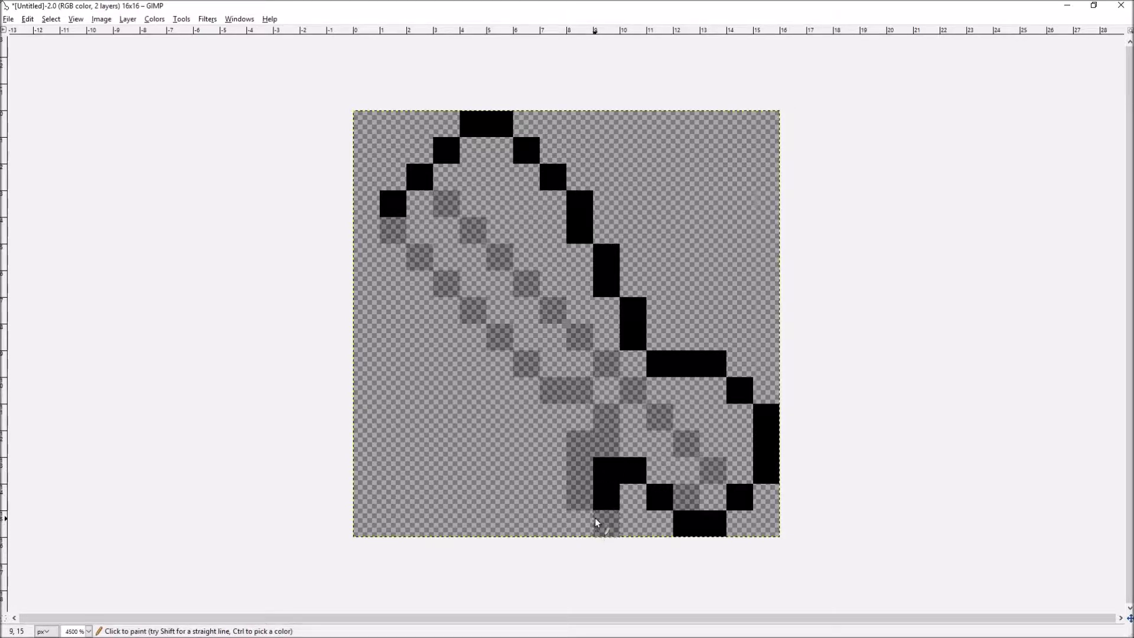
click(605, 523)
click(579, 523)
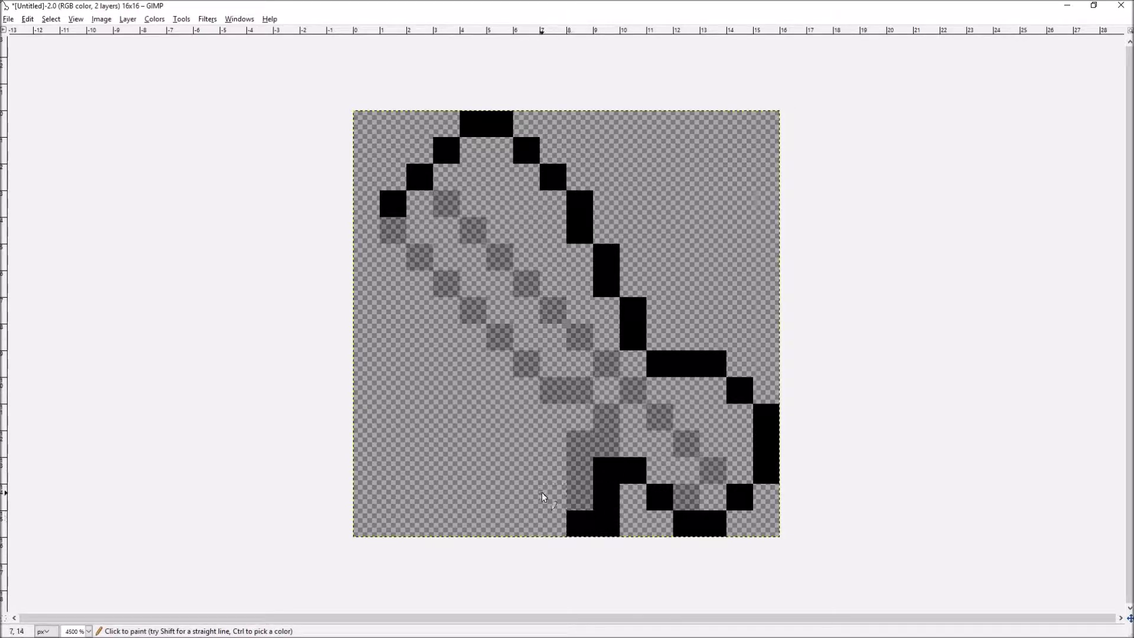
click(553, 496)
click(544, 470)
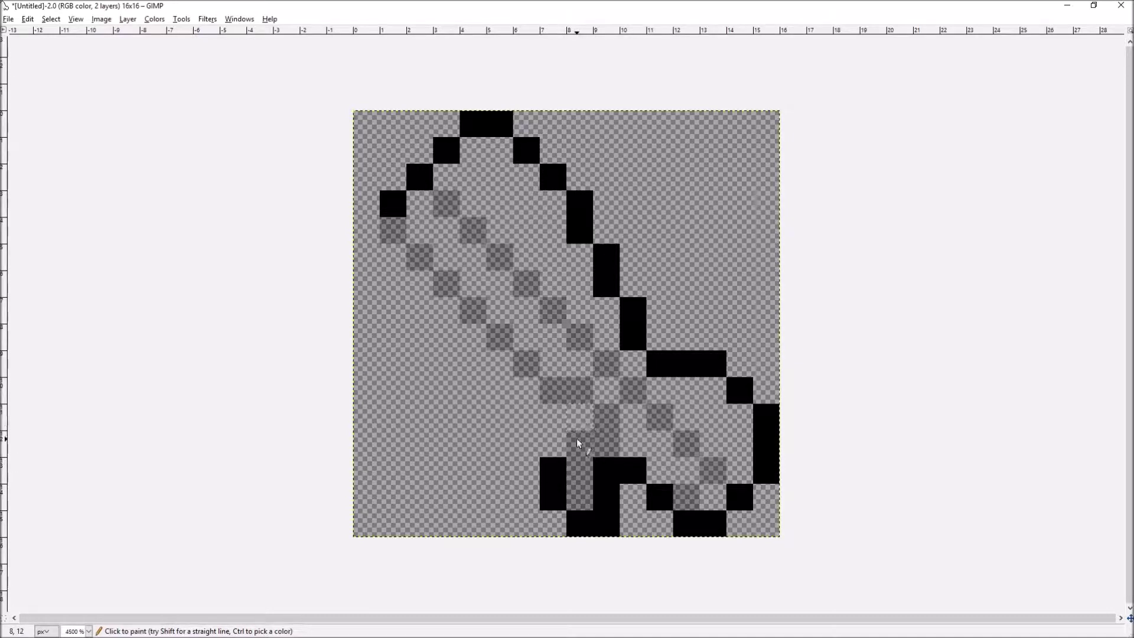
click(578, 443)
click(606, 415)
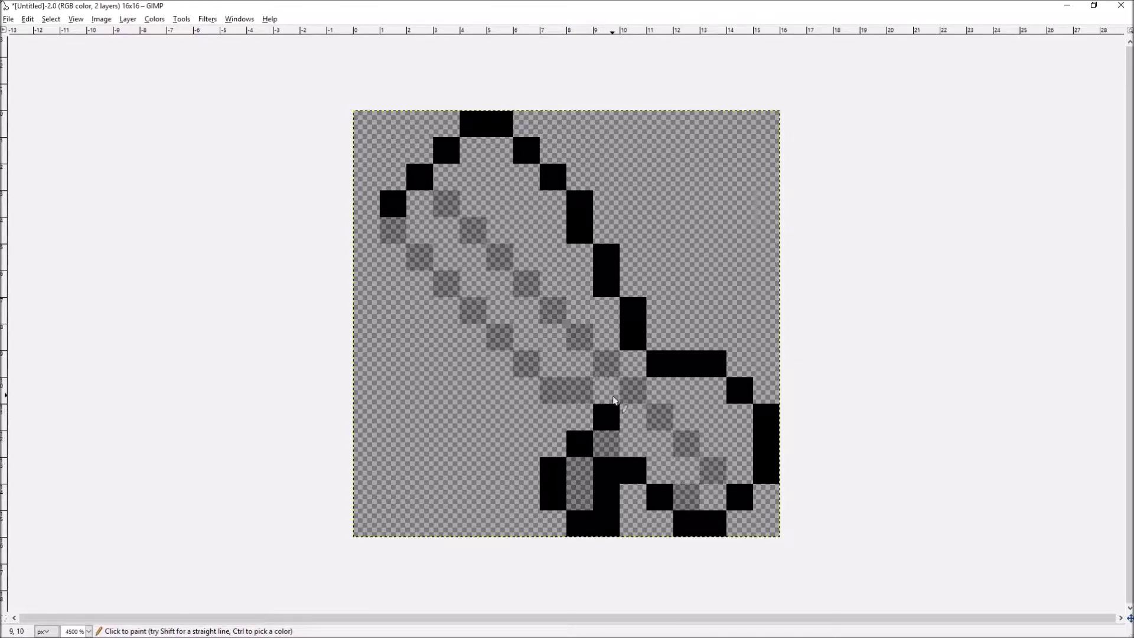
- Trace the arm's lower edge in black from pixel 8, 10 up diagonally to 1, 4
click(579, 389)
click(555, 389)
click(525, 362)
click(499, 336)
click(477, 316)
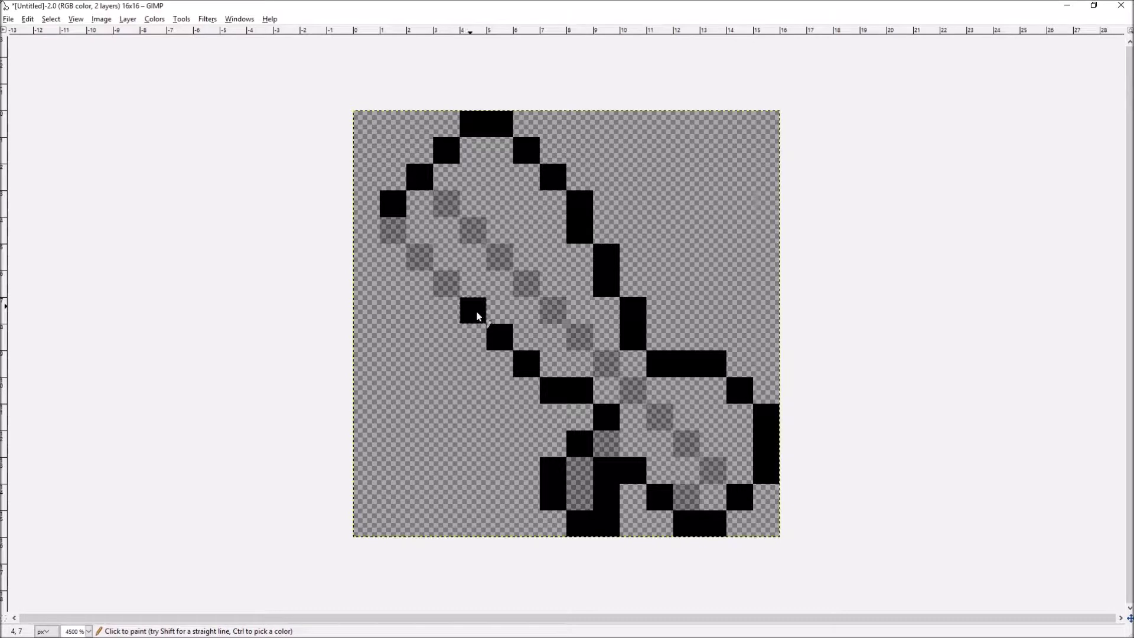
click(446, 283)
click(420, 256)
click(393, 230)
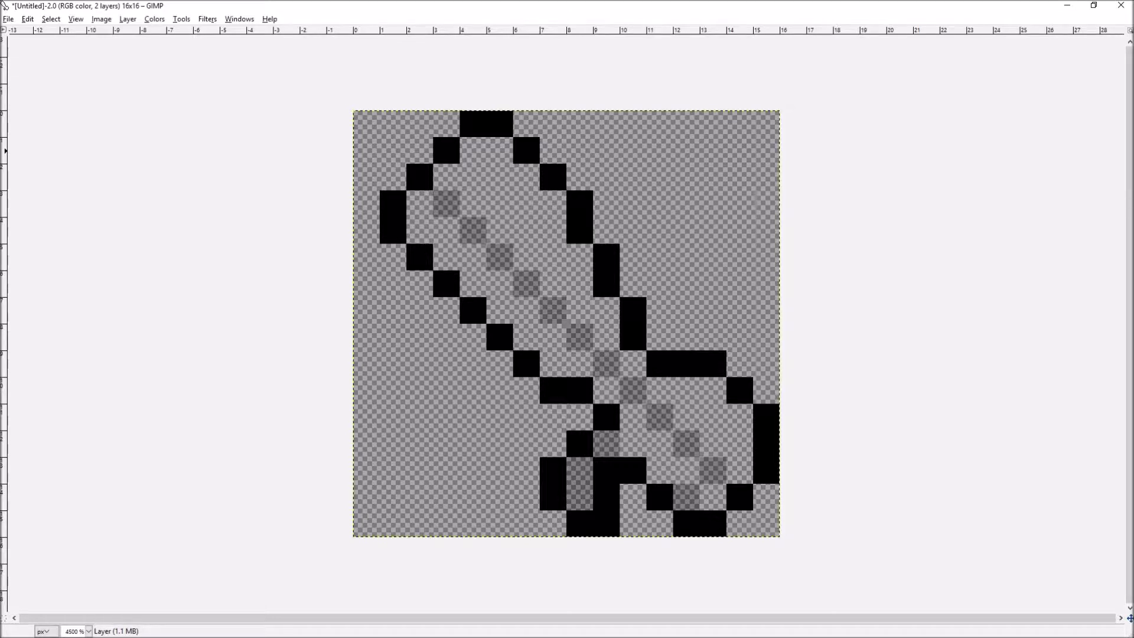
- Switch to the spr_item_hud_armor_arms image editor, paint light grey and white samples, and copy a 3 by 3 block containing both colors
key(alt+Tab)
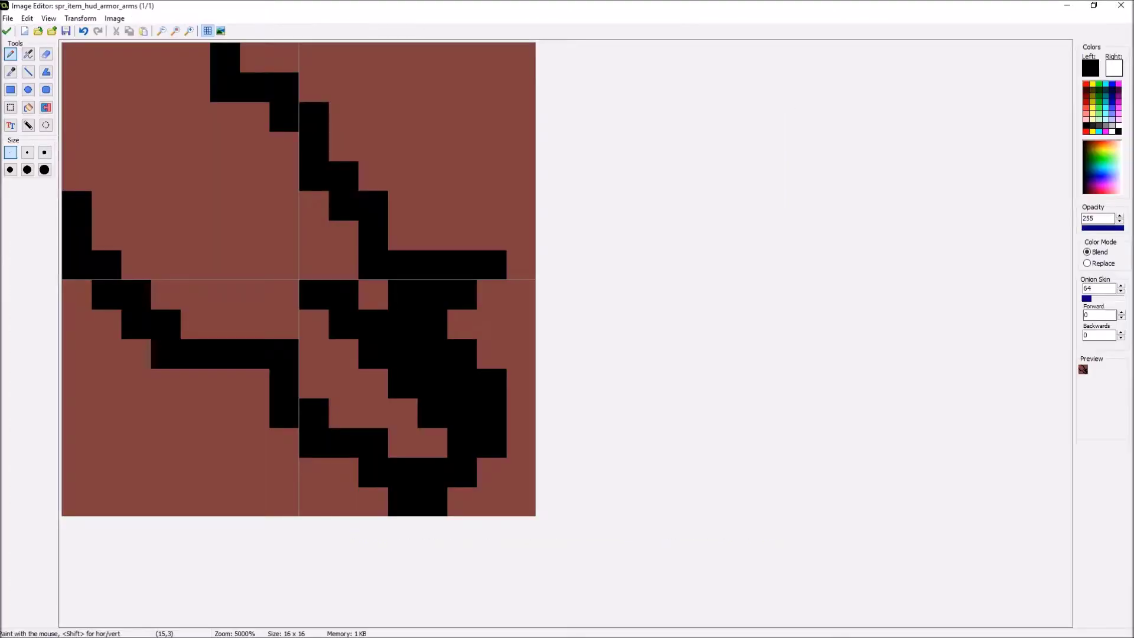
click(1113, 124)
click(8, 58)
mouse_move(224, 117)
mouse_down()
mouse_move(327, 63)
mouse_move(280, 127)
mouse_move(356, 104)
mouse_move(236, 207)
mouse_up()
right_drag(283, 178, 257, 222)
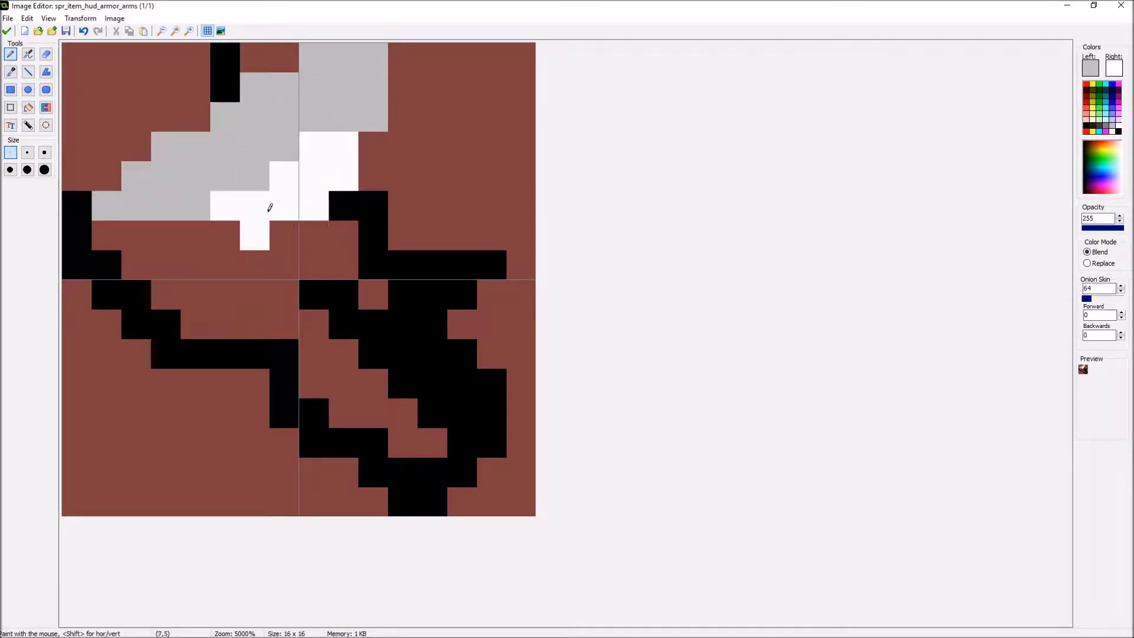
click(11, 108)
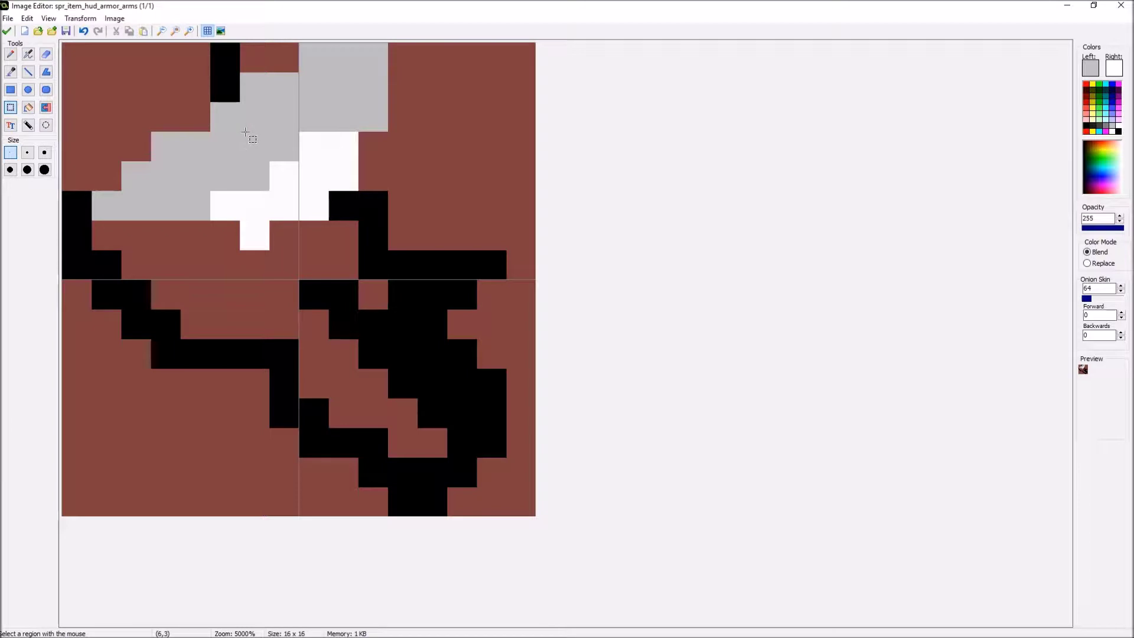
drag(317, 136, 372, 202)
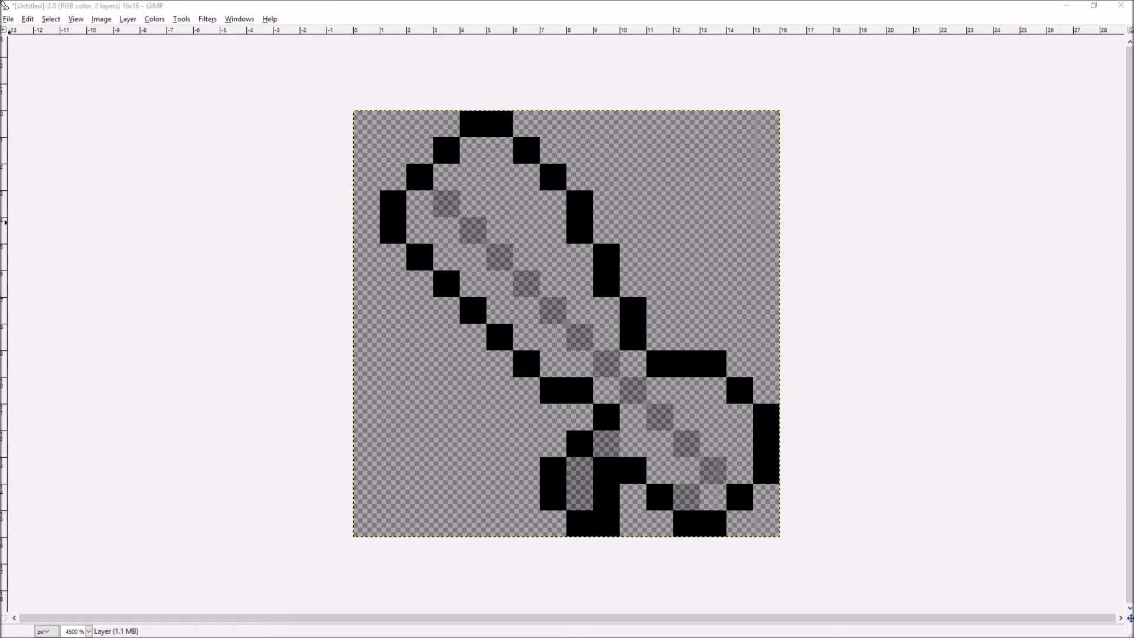
- Paste the grey and white swatch into the GIMP image and place it at the canvas's lower-left edge, outside the arm
key(ctrl+v)
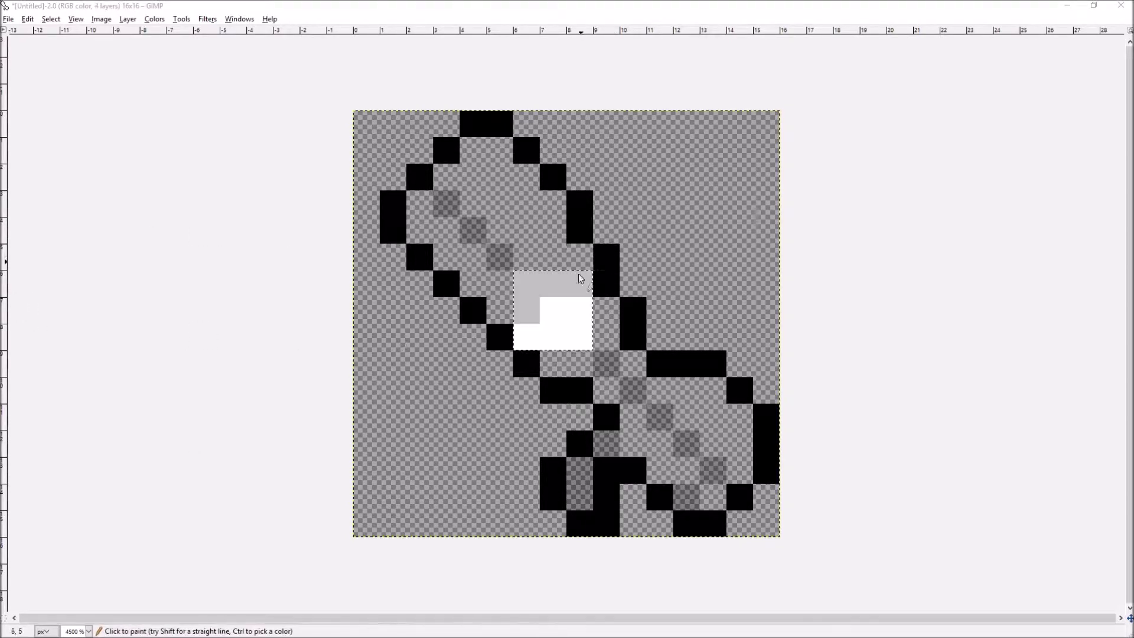
drag(555, 324, 395, 484)
click(825, 258)
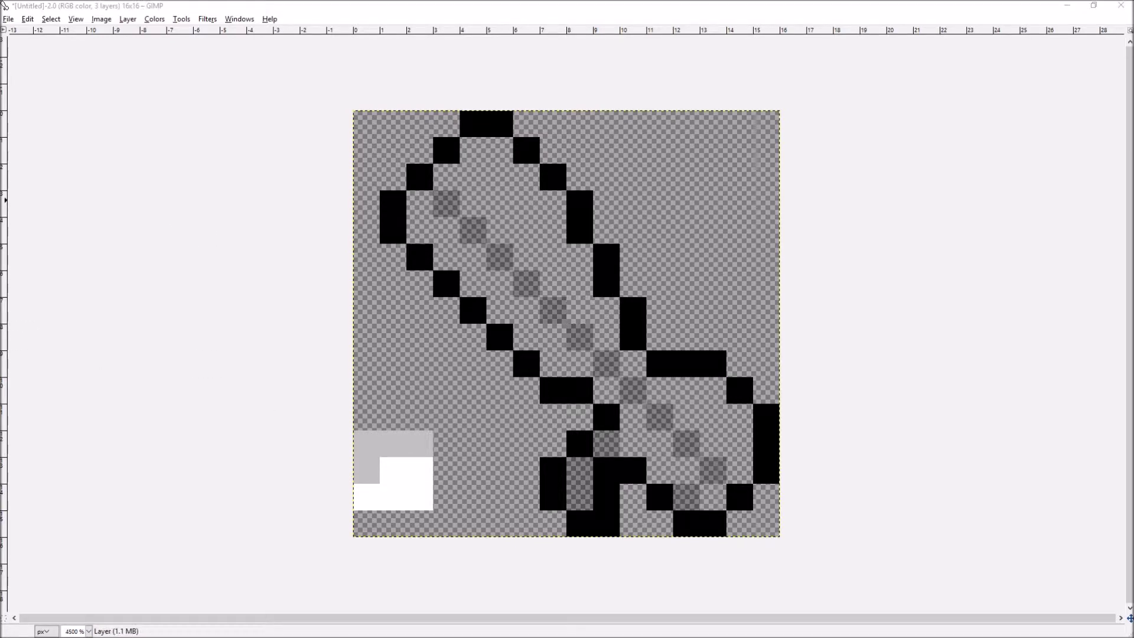
- Fill the arm and thumb with light grey and highlight the hand in white at pixels 14, 11, 14, 12, 13, 10 and 12, 10
click(549, 298)
click(584, 490)
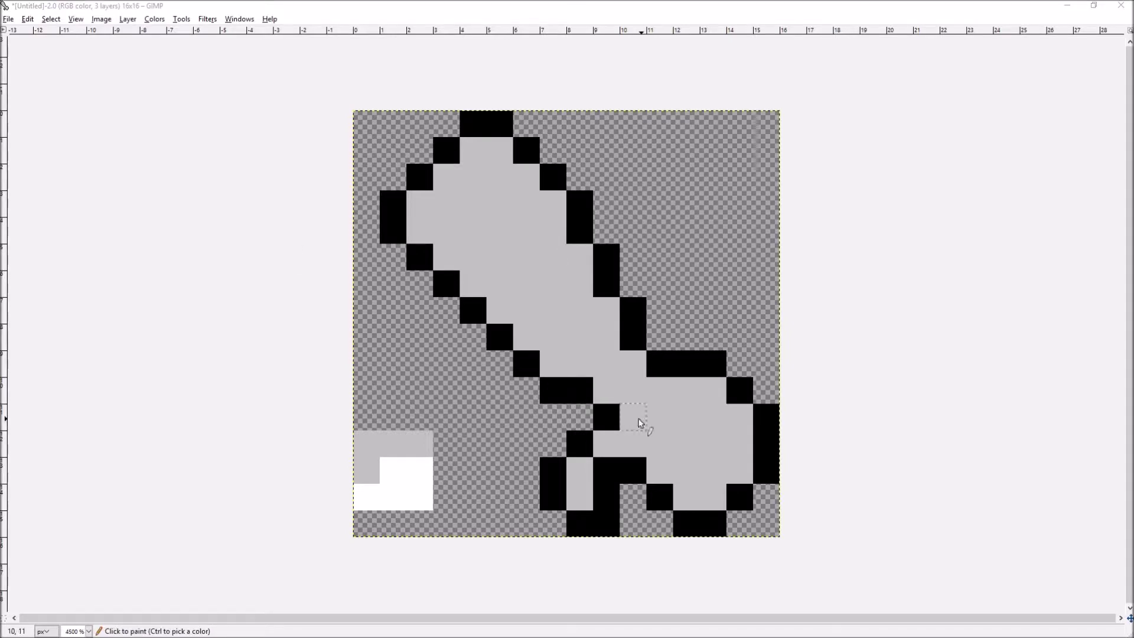
mouse_move(739, 416)
mouse_down()
mouse_move(759, 448)
mouse_move(744, 446)
mouse_up()
key(ctrl+z)
click(718, 391)
click(682, 390)
- Highlight the forearm's upper edge in white with two-pixel strips at 9, 7 to 9, 8, 8, 5 to 8, 6 and 7, 3 to 7, 4
click(610, 321)
drag(610, 322, 609, 340)
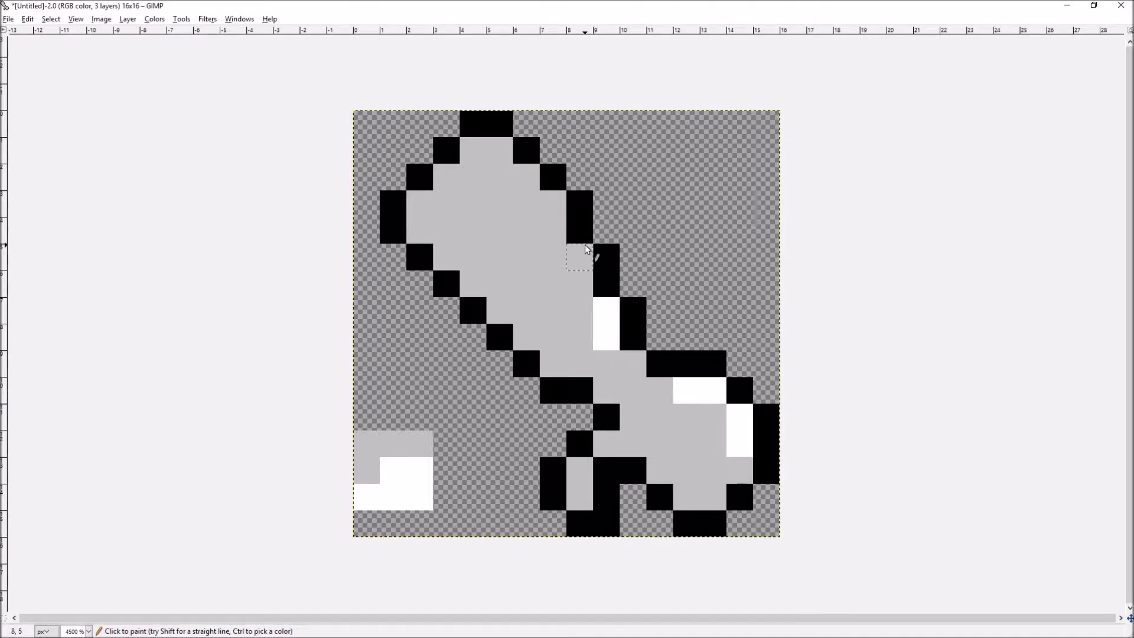
drag(587, 254, 584, 281)
drag(555, 203, 561, 234)
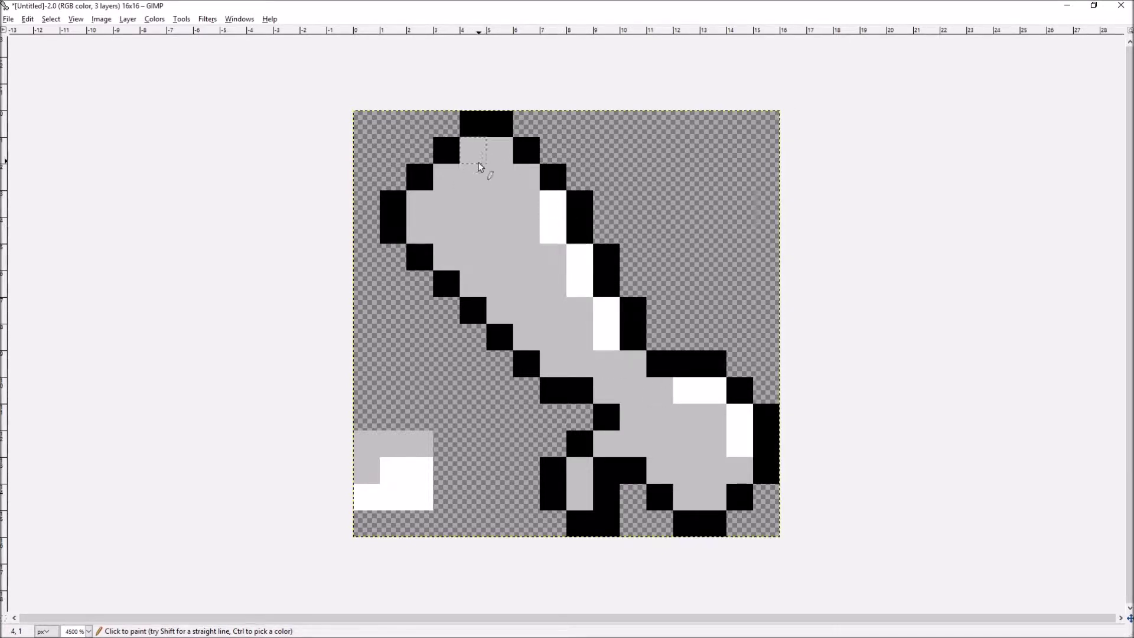
- Continue the white highlight around the shoulder with pixels 6, 2, 5, 1, 4, 1, 3, 2 and 2, 3
click(526, 176)
click(499, 150)
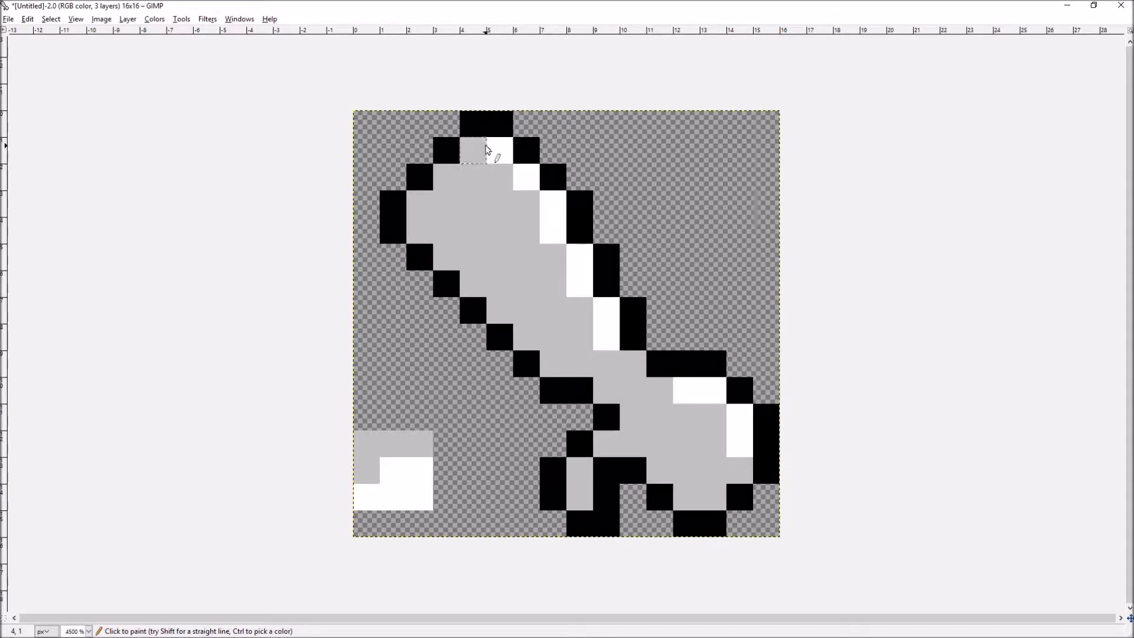
click(472, 150)
click(452, 179)
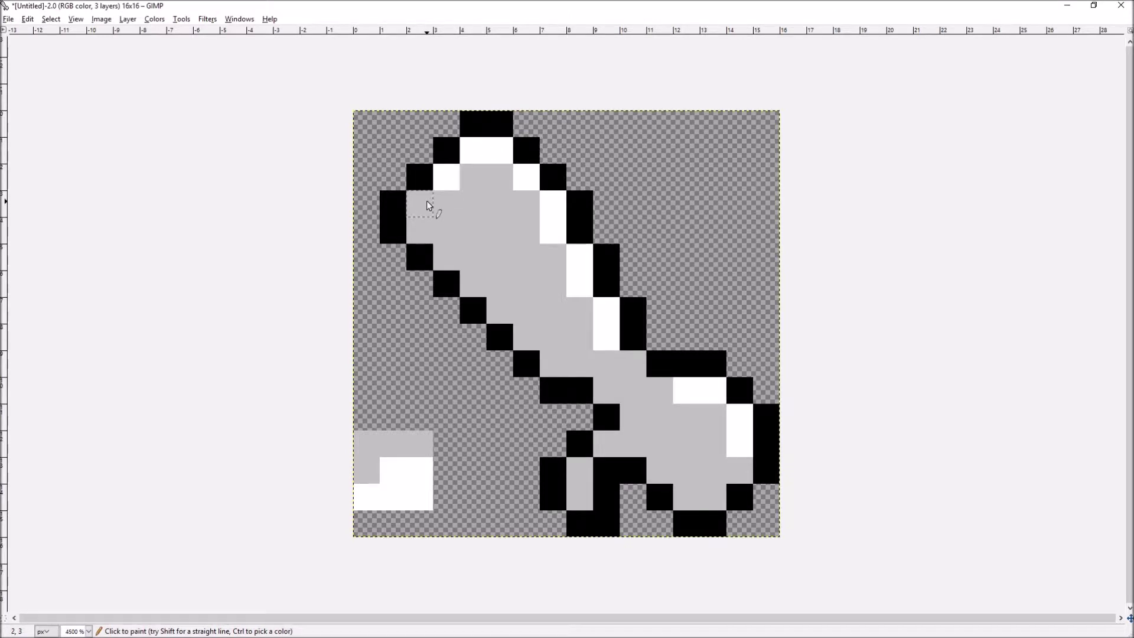
click(430, 206)
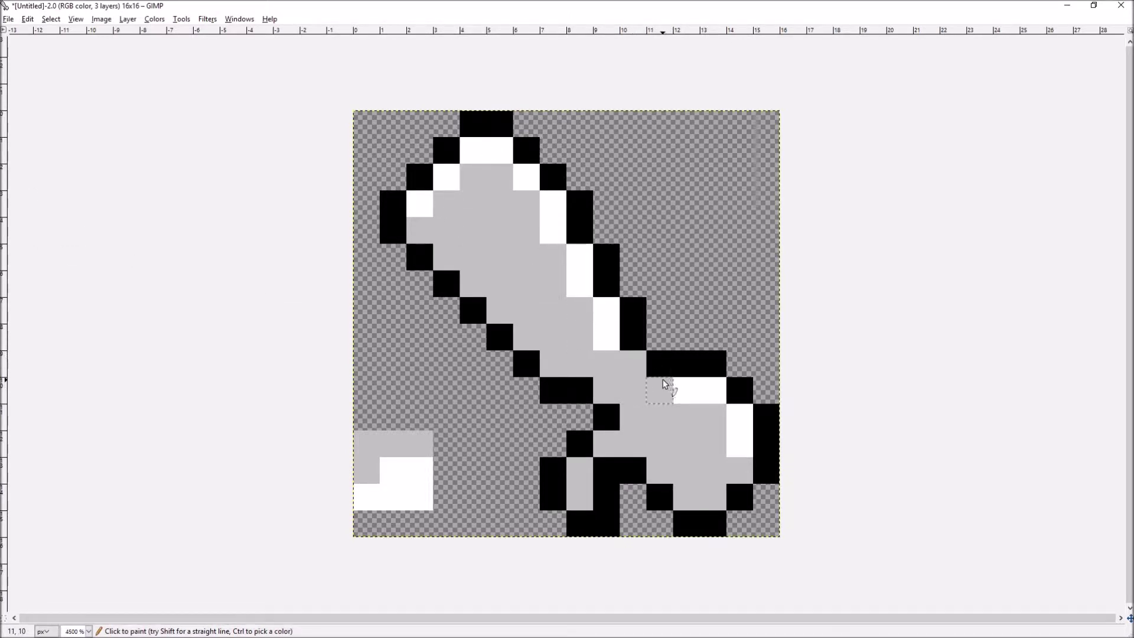
ctrl+click(653, 362)
click(635, 400)
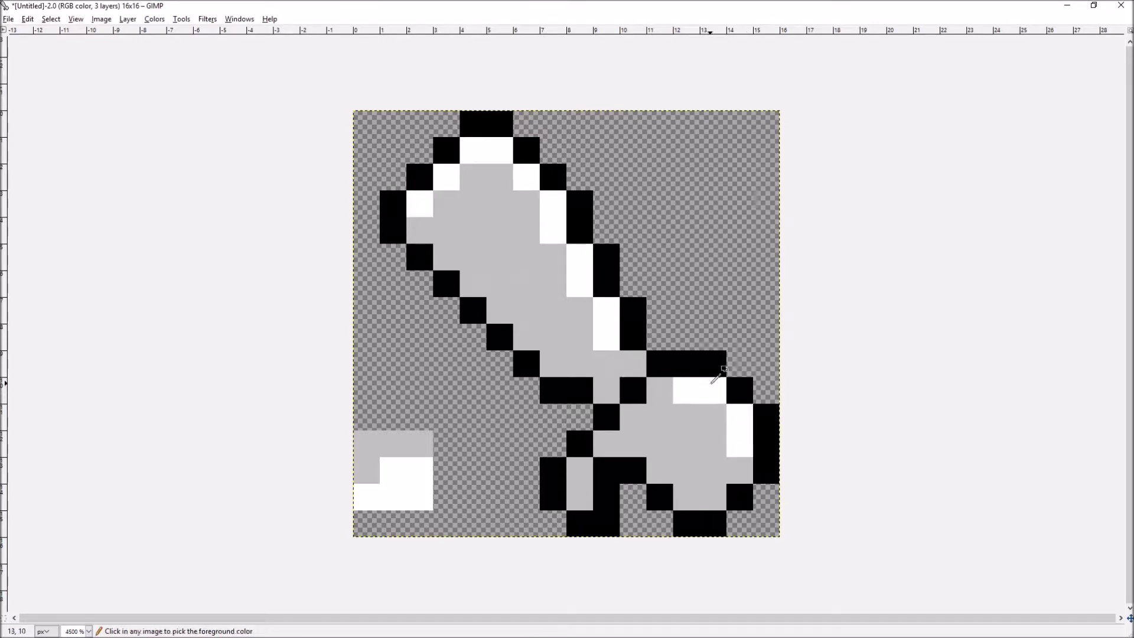
key(ctrl+z)
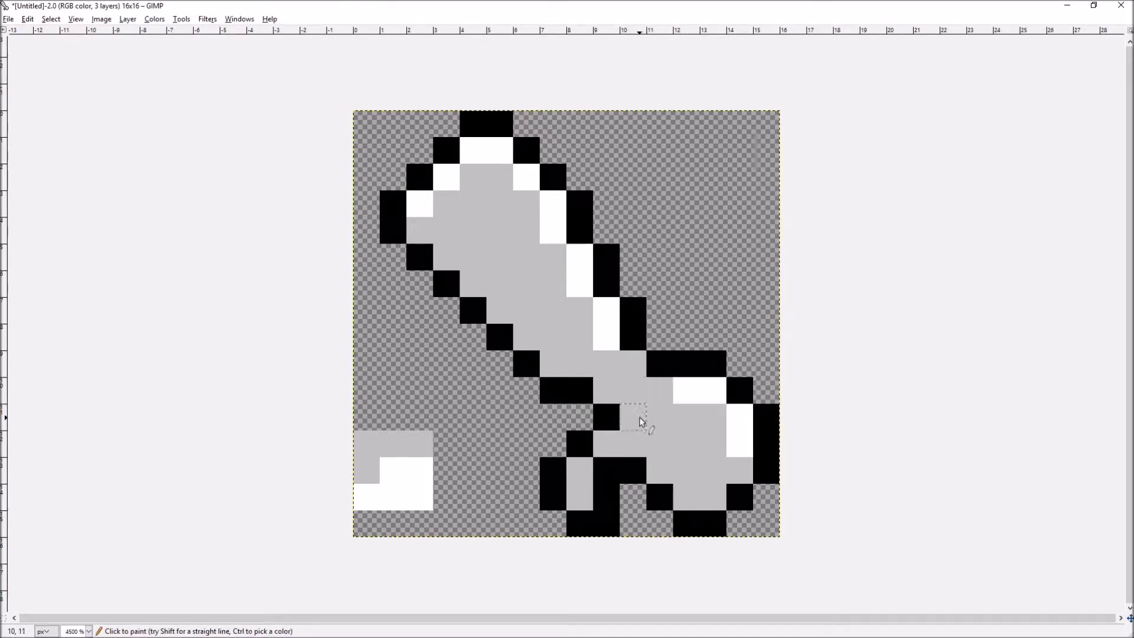
click(719, 474)
click(685, 442)
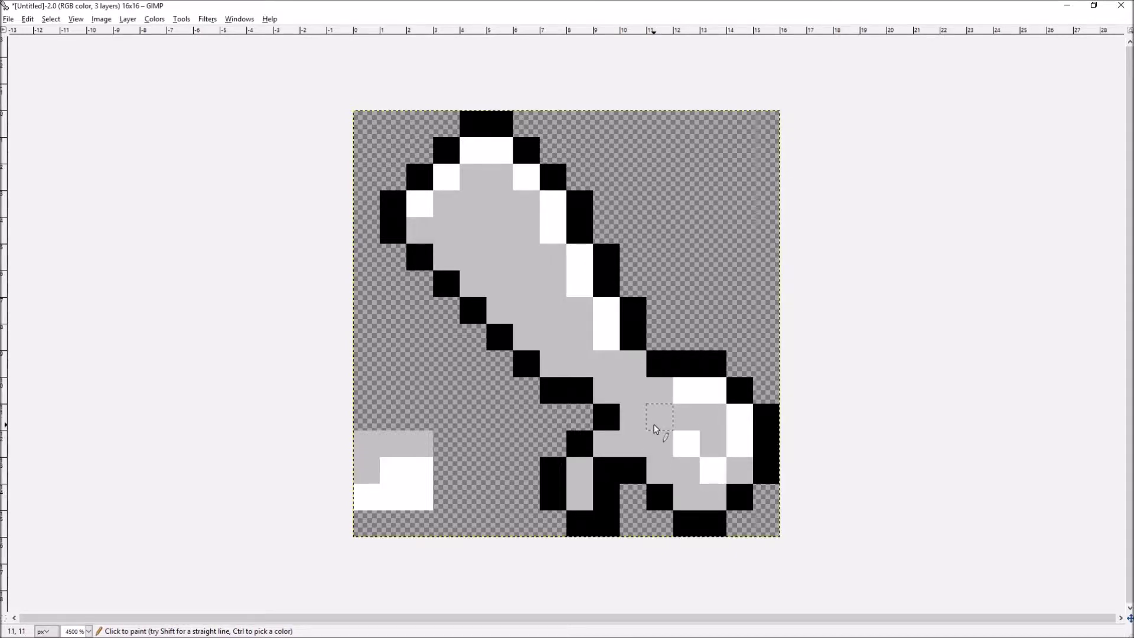
key(ctrl+z)
key(ctrl+z)
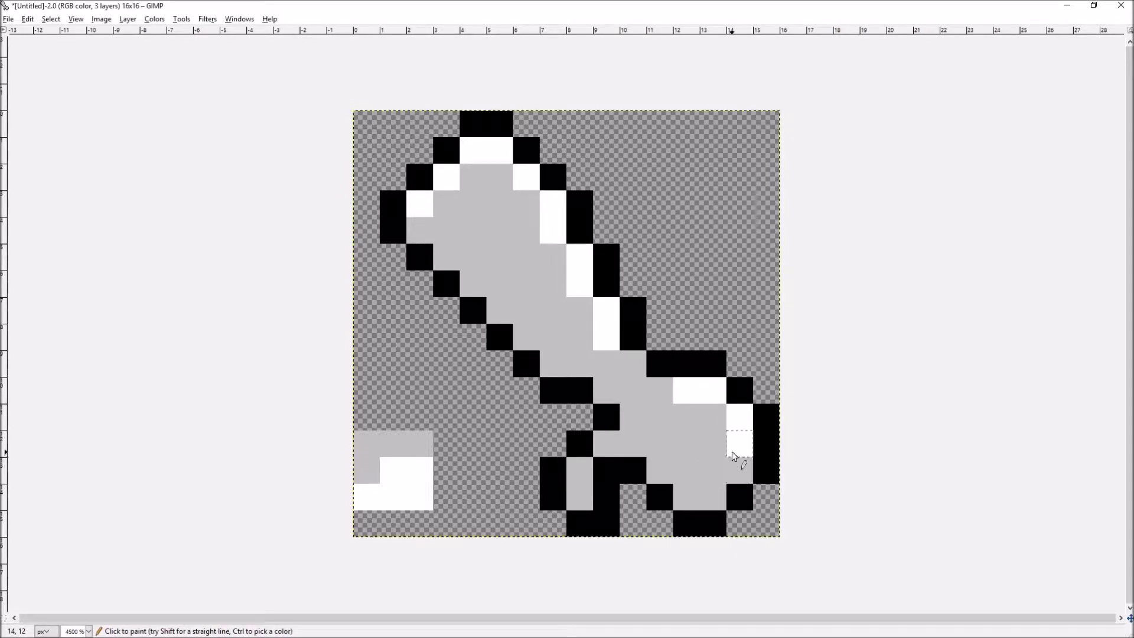
- Add white detail pixels inside the hand at 13, 13, 12, 11, 12, 13 and 11, 12, and check the sprite at small size
click(715, 470)
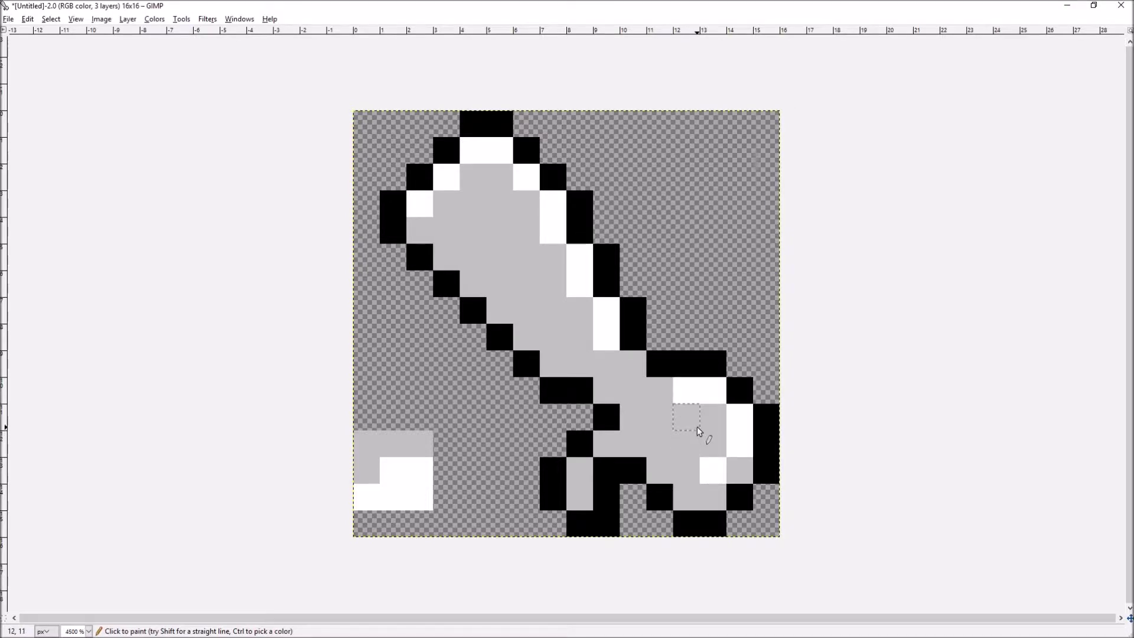
click(694, 426)
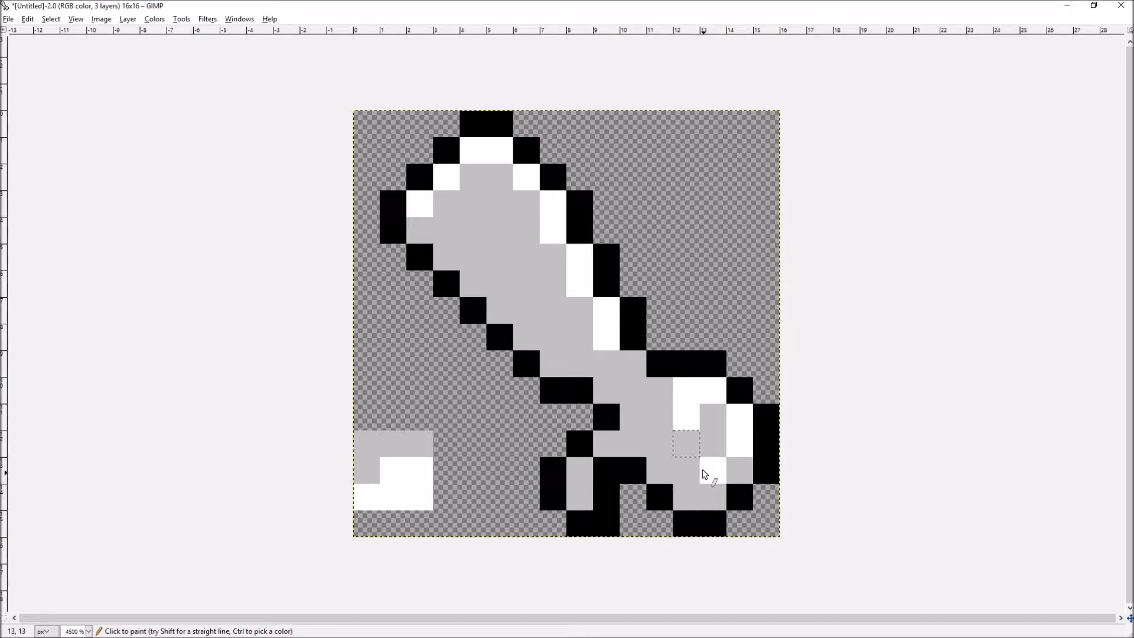
click(687, 471)
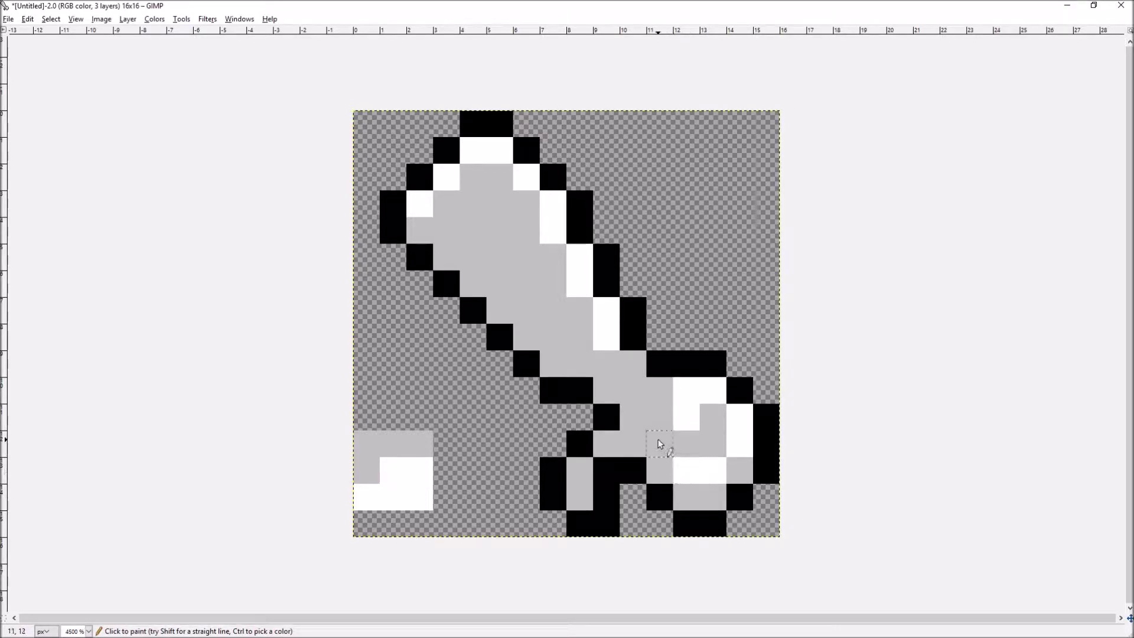
click(660, 443)
ctrl+scroll(562, 320, down, 7)
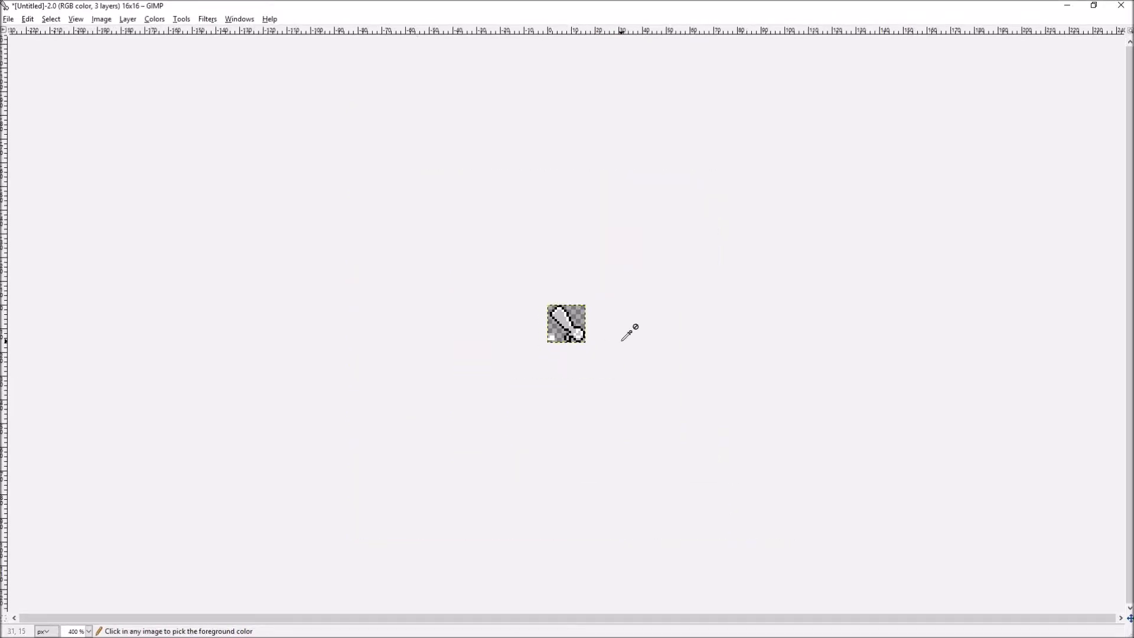
ctrl+scroll(622, 340, up, 7)
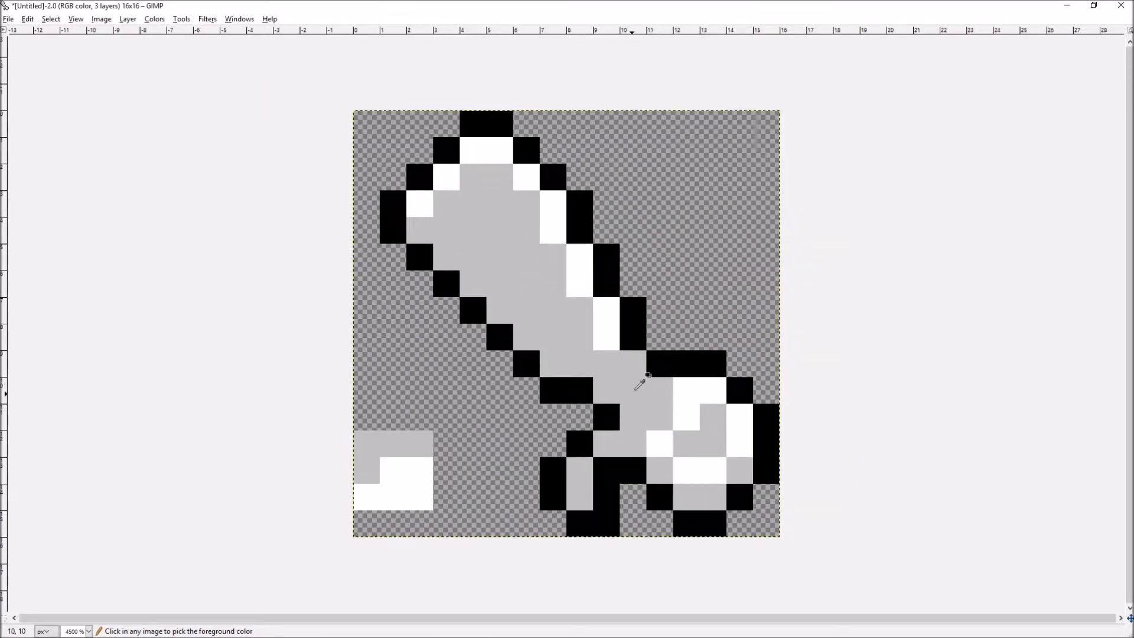
- Repaint hand pixels 12, 11 and 13, 13 light grey and extend the white diagonal with pixel 13, 14
ctrl+click(639, 384)
click(687, 416)
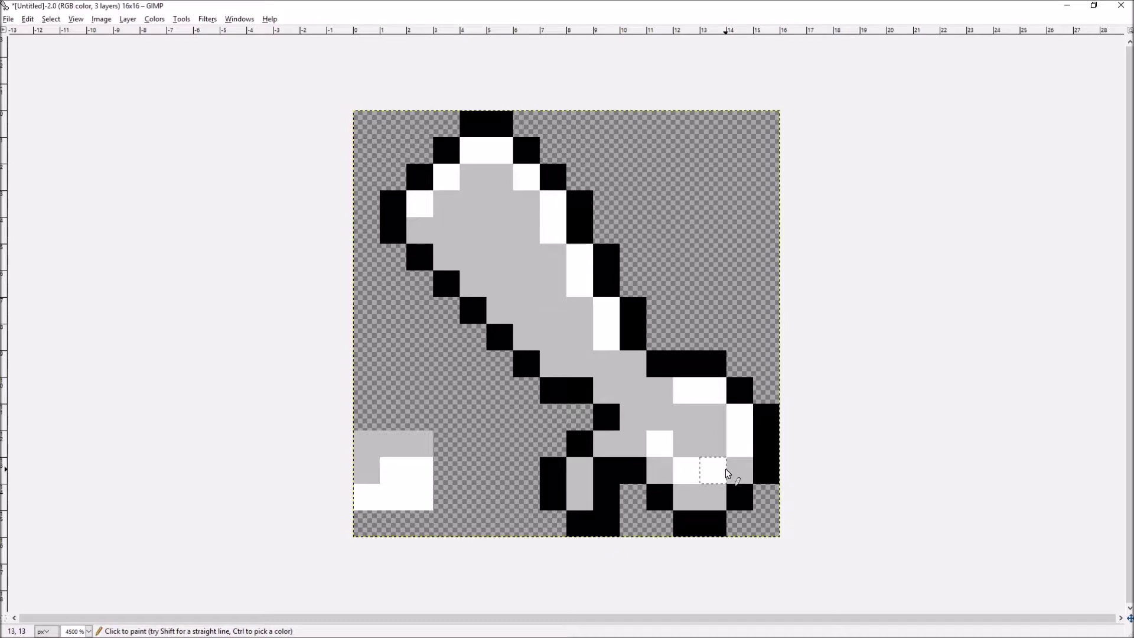
key(ctrl)
ctrl+click(581, 273)
click(713, 496)
key(ctrl)
ctrl+click(721, 440)
click(714, 472)
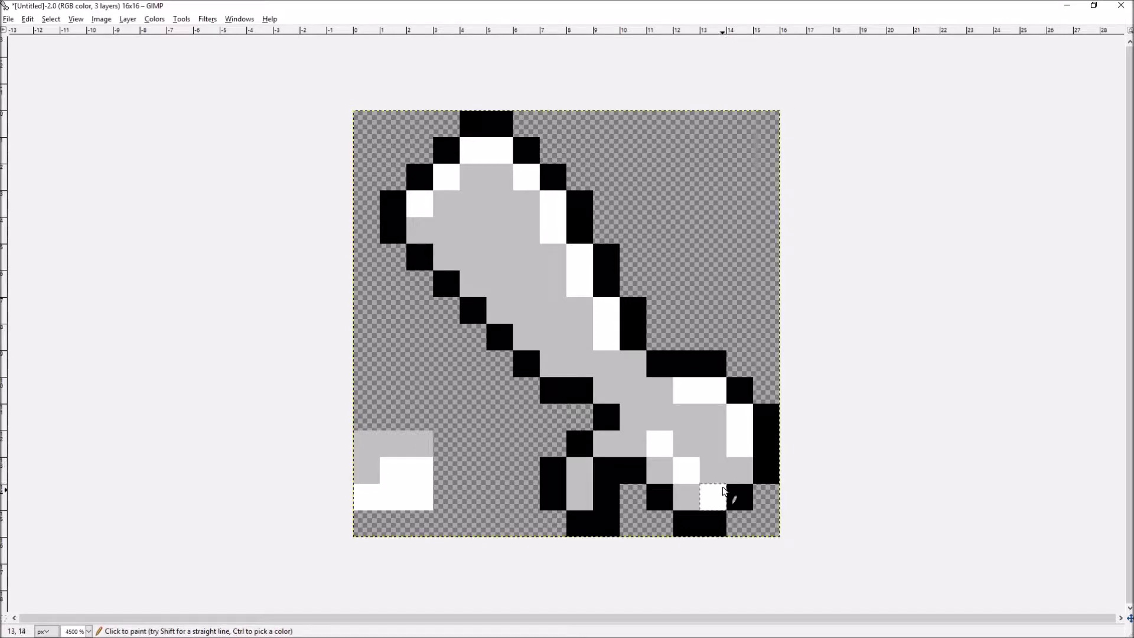
key(ctrl)
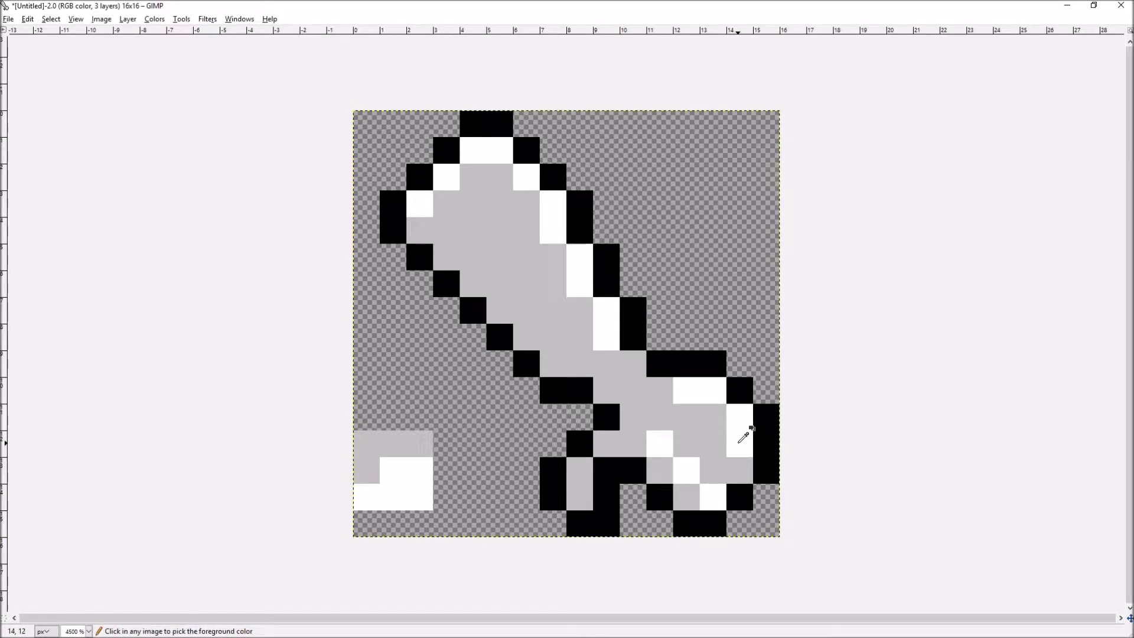
- Add white highlight pixels on the thumb at 9, 12 and 8, 13, and check the sprite at small size
ctrl+click(655, 450)
click(606, 444)
key(ctrl)
click(579, 469)
ctrl+scroll(635, 477, down, 6)
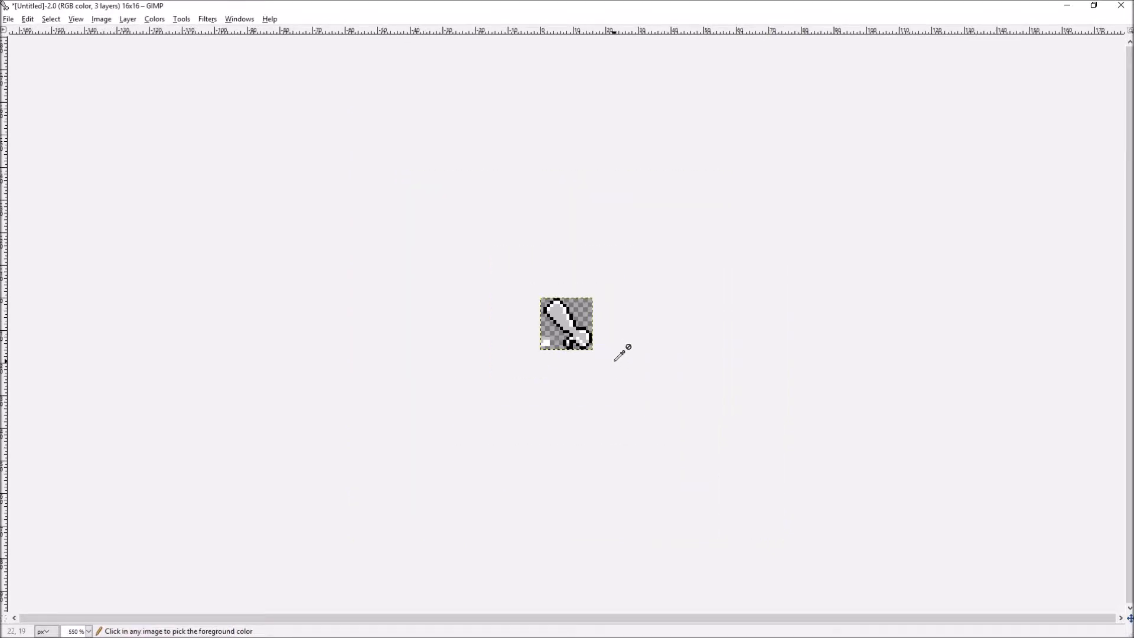
ctrl+scroll(621, 354, down, 1)
ctrl+scroll(622, 352, up, 6)
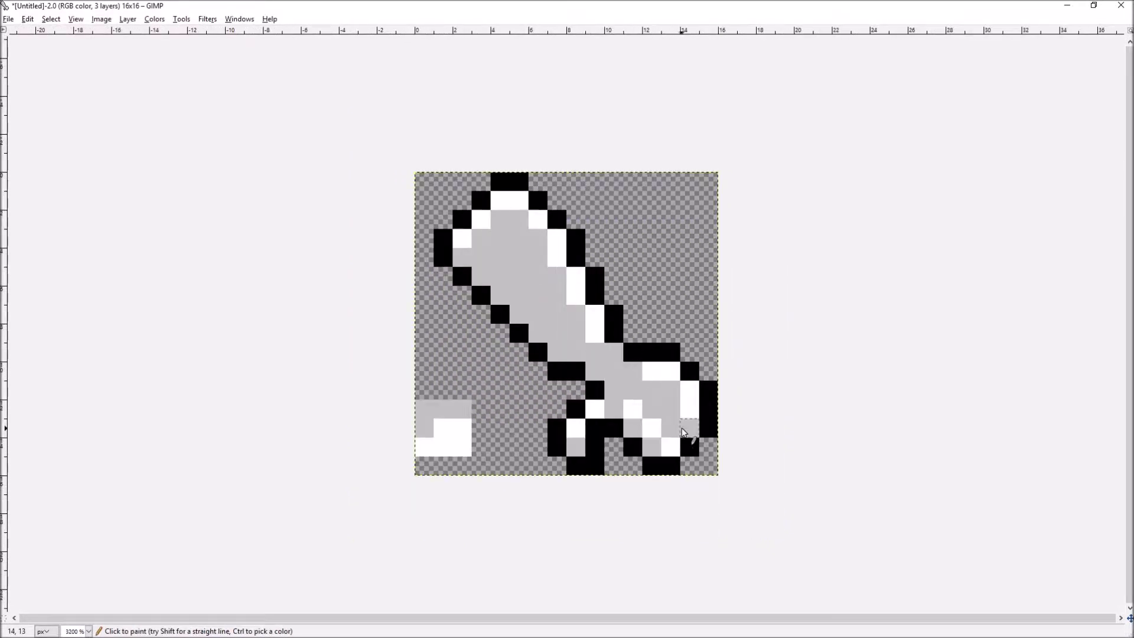
- Repaint the fist's outer white highlight light grey, dot the fist with a white checkerboard pattern, and check the sprite at small size
ctrl+click(673, 393)
mouse_move(689, 408)
mouse_down()
mouse_move(687, 389)
mouse_move(647, 374)
mouse_up()
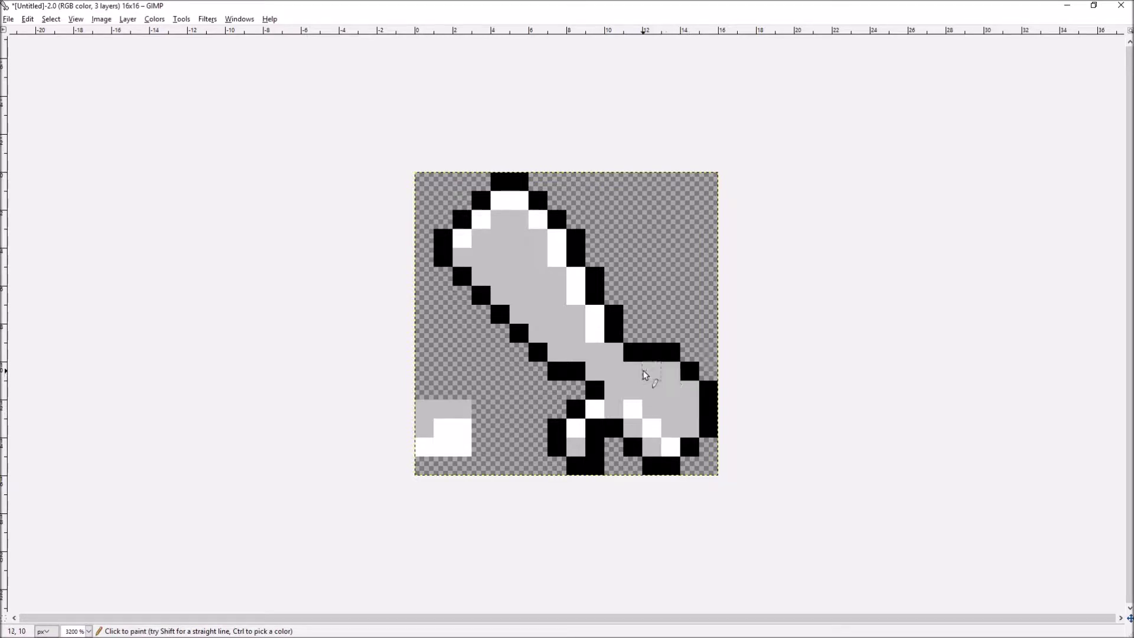
click(678, 417)
click(651, 390)
click(693, 393)
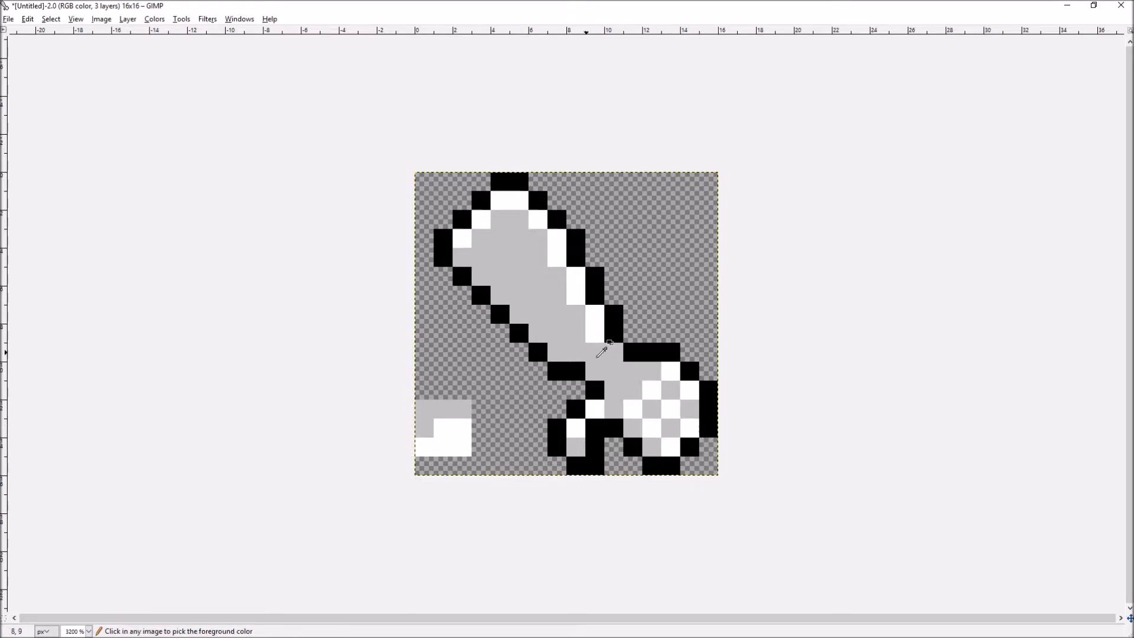
ctrl+scroll(631, 330, down, 7)
ctrl+scroll(657, 333, up, 6)
ctrl+scroll(657, 333, down, 2)
ctrl+scroll(590, 335, up, 3)
- Try white detail pixels inside the forearm at 5, 4 and 7, 6, and undo them
click(518, 257)
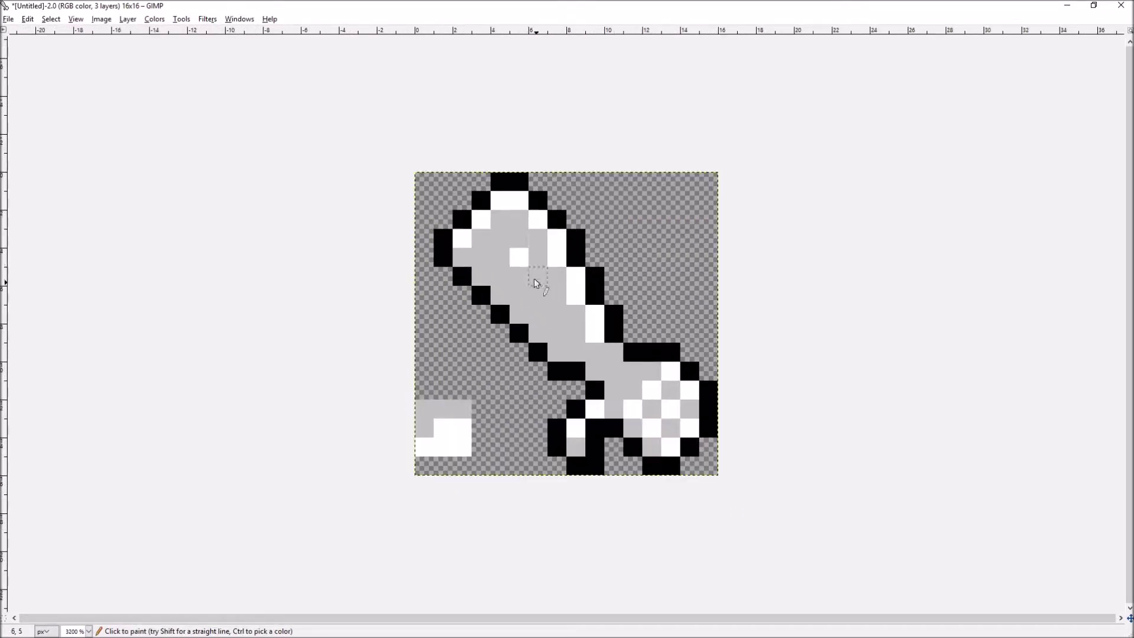
click(557, 295)
key(ctrl+z)
key(ctrl+z)
ctrl+scroll(289, 369, down, 2)
ctrl+scroll(289, 369, up, 1)
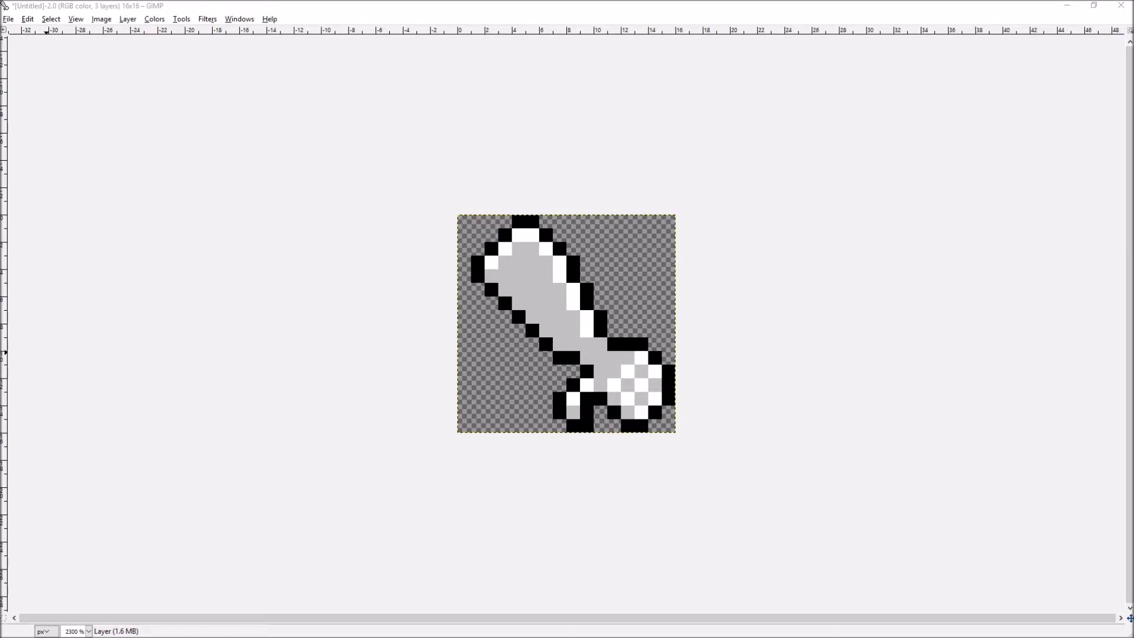
- Fill the background layer behind the arm with red, copy the flattened image and paste it into spr_item_hud_armor_arms in GameMaker's Image Editor
click(554, 339)
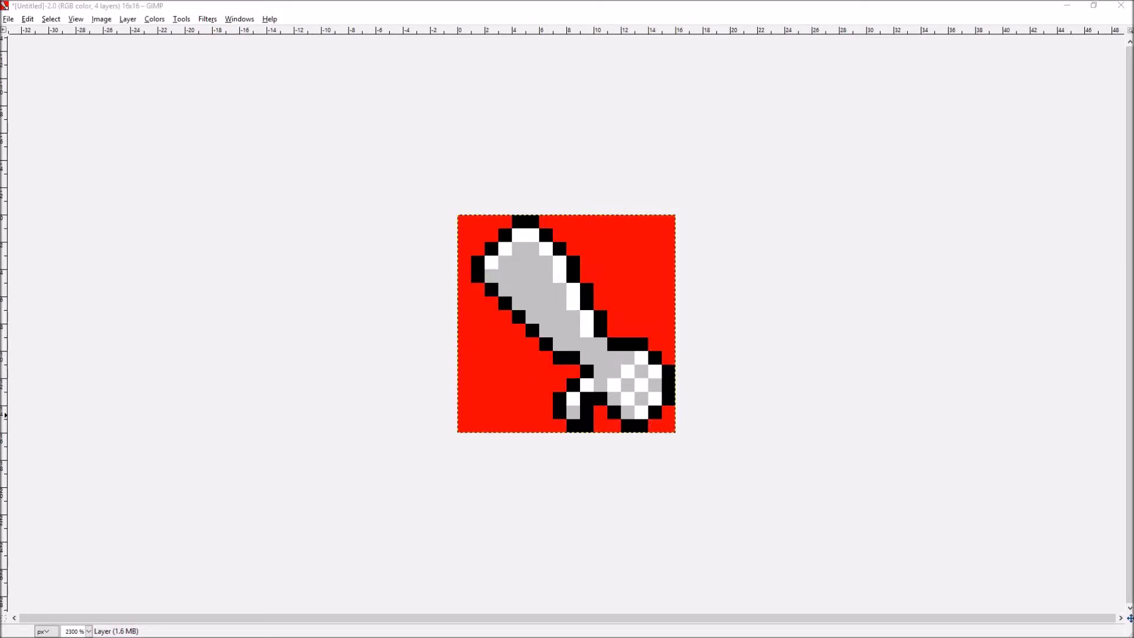
key(ctrl+c)
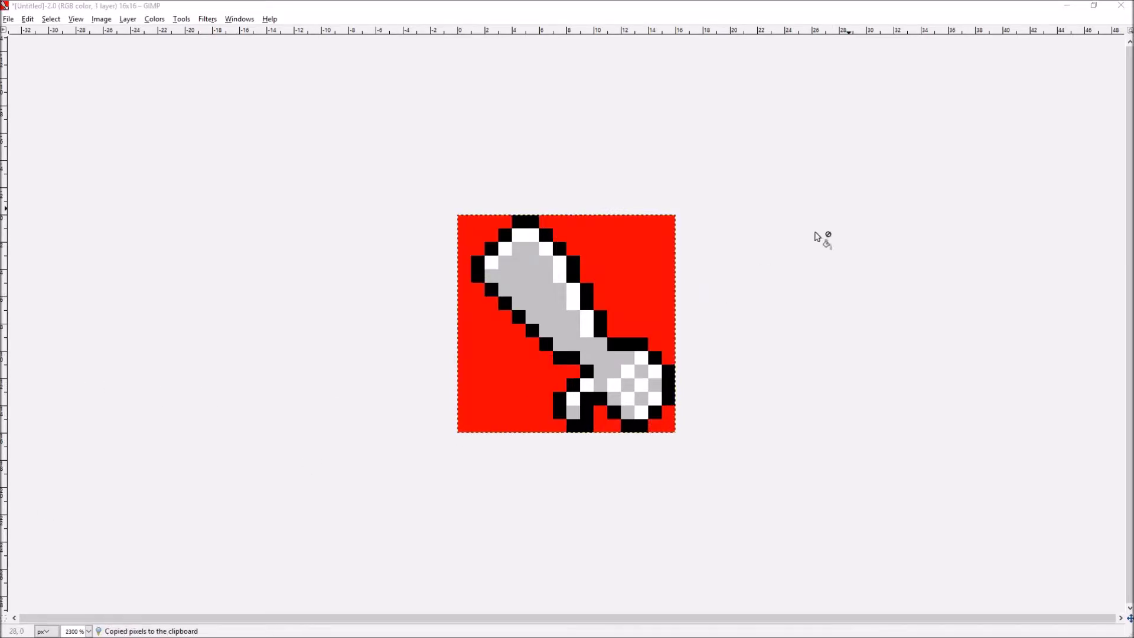
click(1067, 5)
key(ctrl+v)
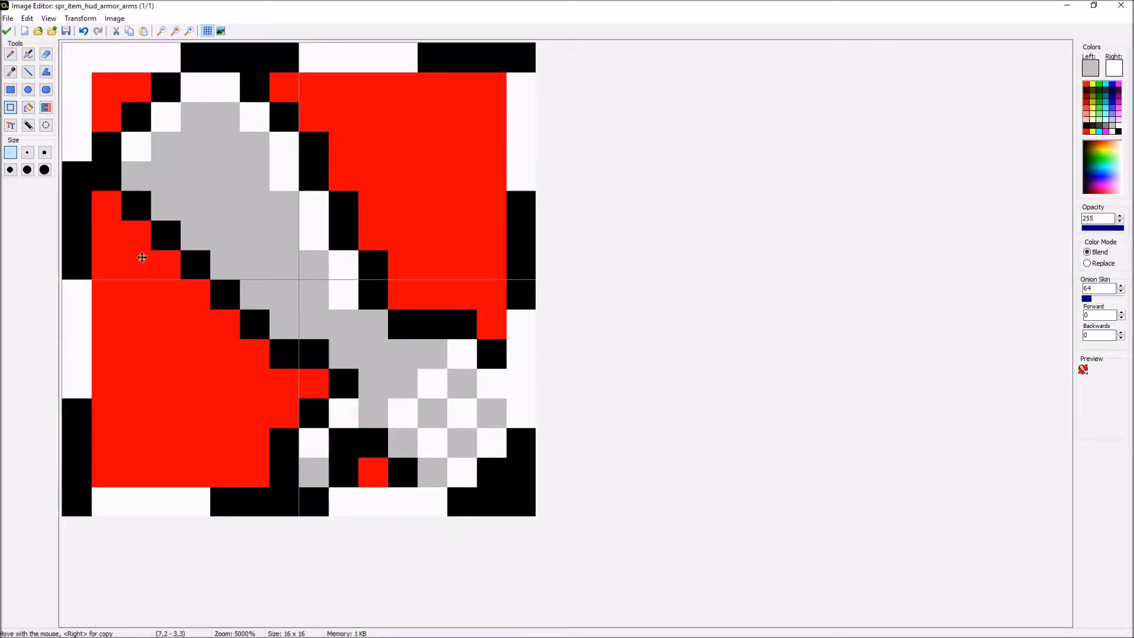
click(12, 53)
click(28, 107)
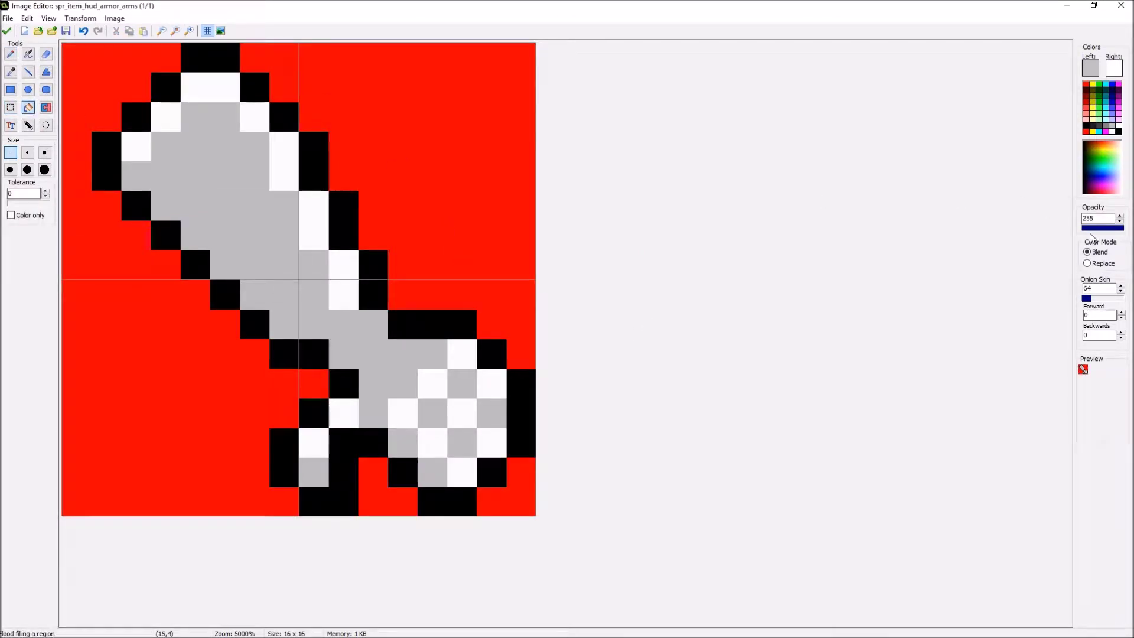
- Flood-fill every red background region around the arm with opacity 0 in Replace color mode
drag(1086, 230, 956, 249)
click(1101, 264)
click(486, 135)
click(81, 341)
click(397, 503)
click(497, 505)
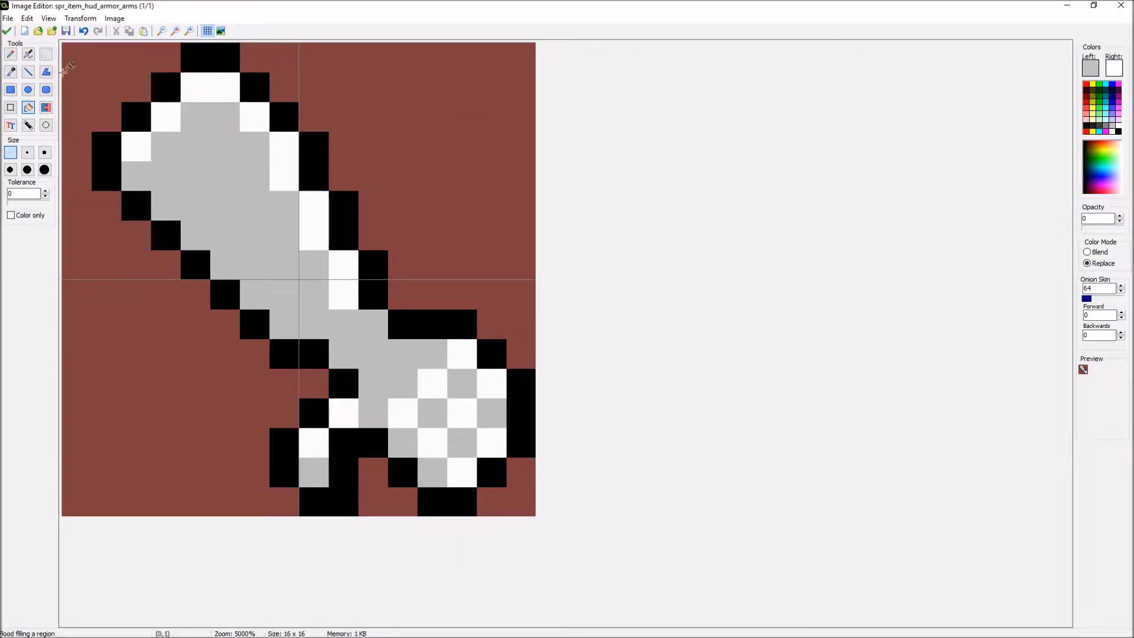
- Accept the edited arms image and confirm the sprite's properties
click(9, 31)
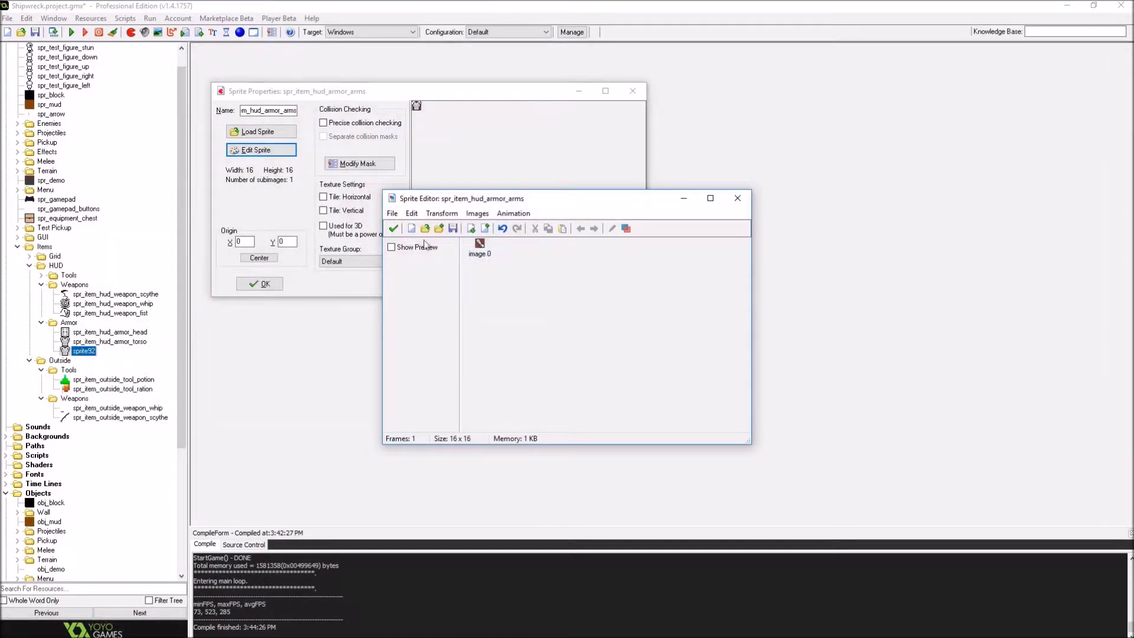
click(393, 229)
click(253, 286)
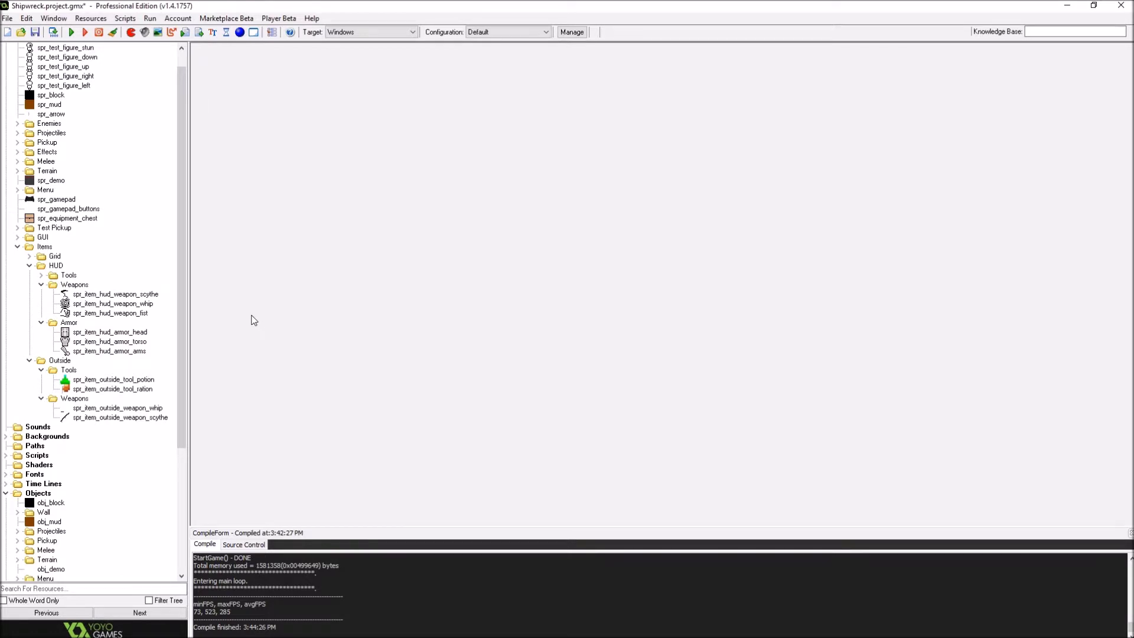
- View the properties of spr_item_hud_armor_head and spr_item_hud_armor_arms to compare the two sprites
double_click(110, 332)
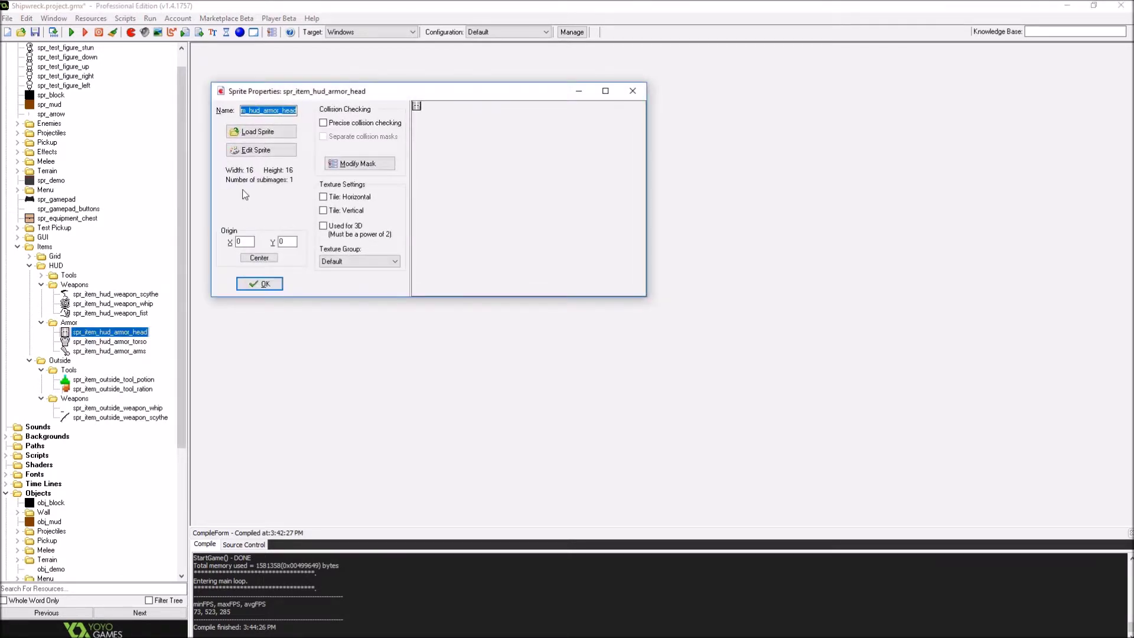
click(260, 284)
click(95, 351)
double_click(95, 351)
click(255, 285)
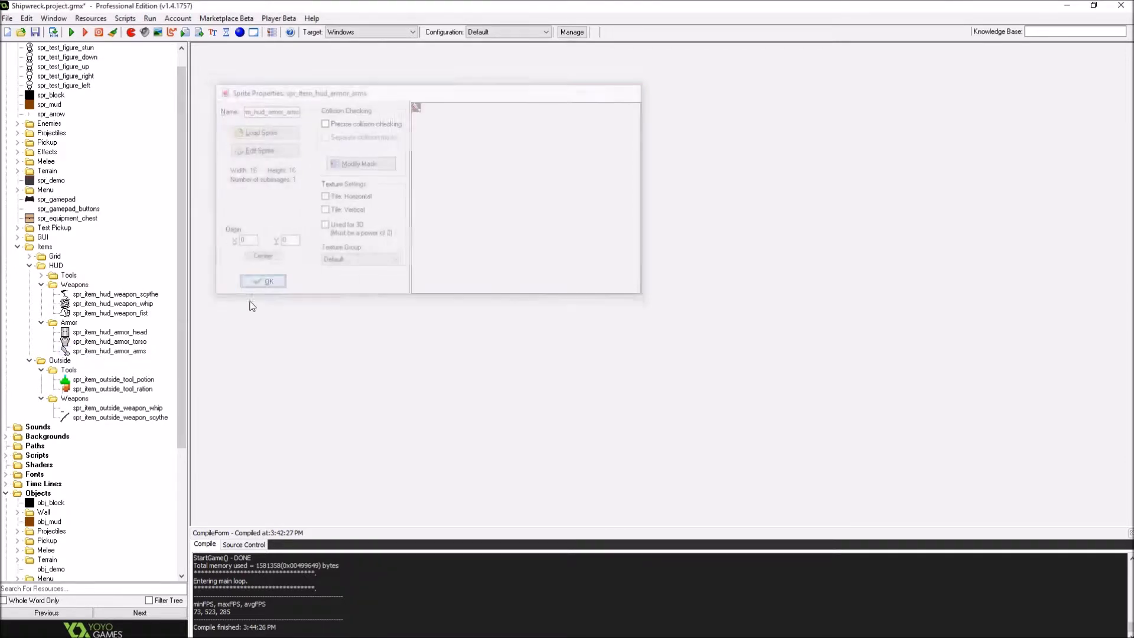
- Reopen the arms sprite for editing, switch to GIMP, delete the arm image's red background and copy the arm
double_click(77, 351)
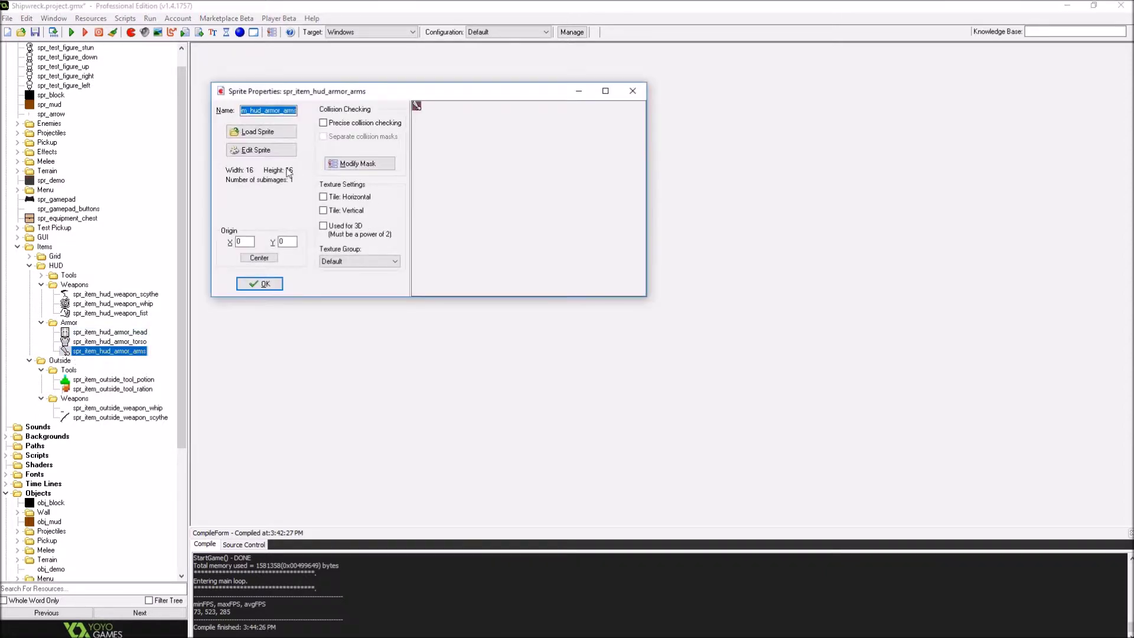
click(260, 151)
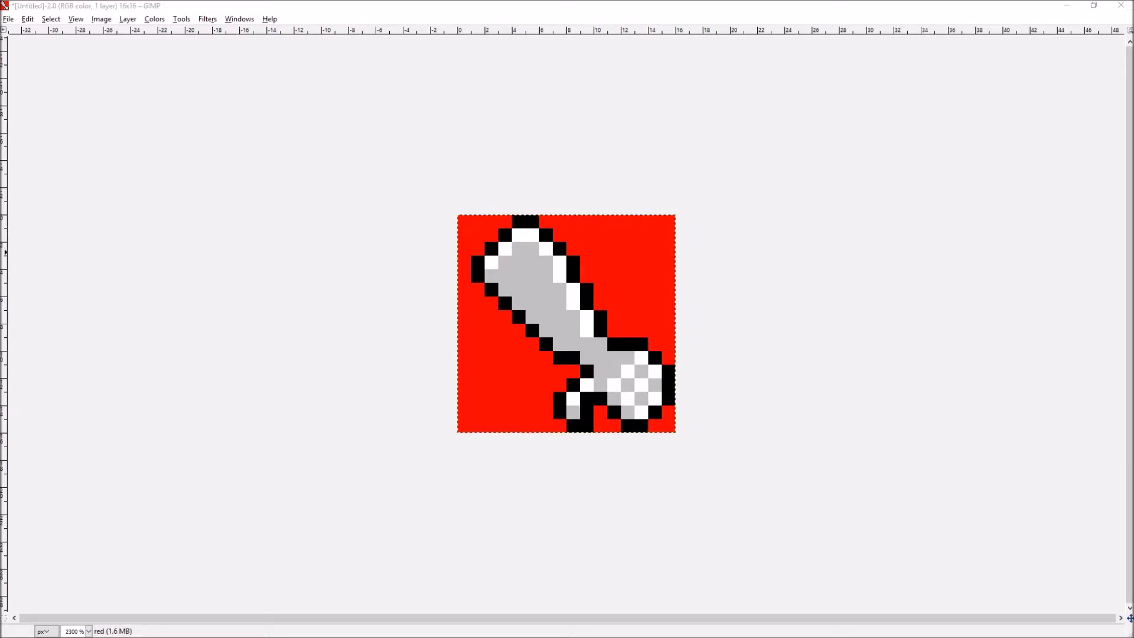
click(607, 257)
key(Delete)
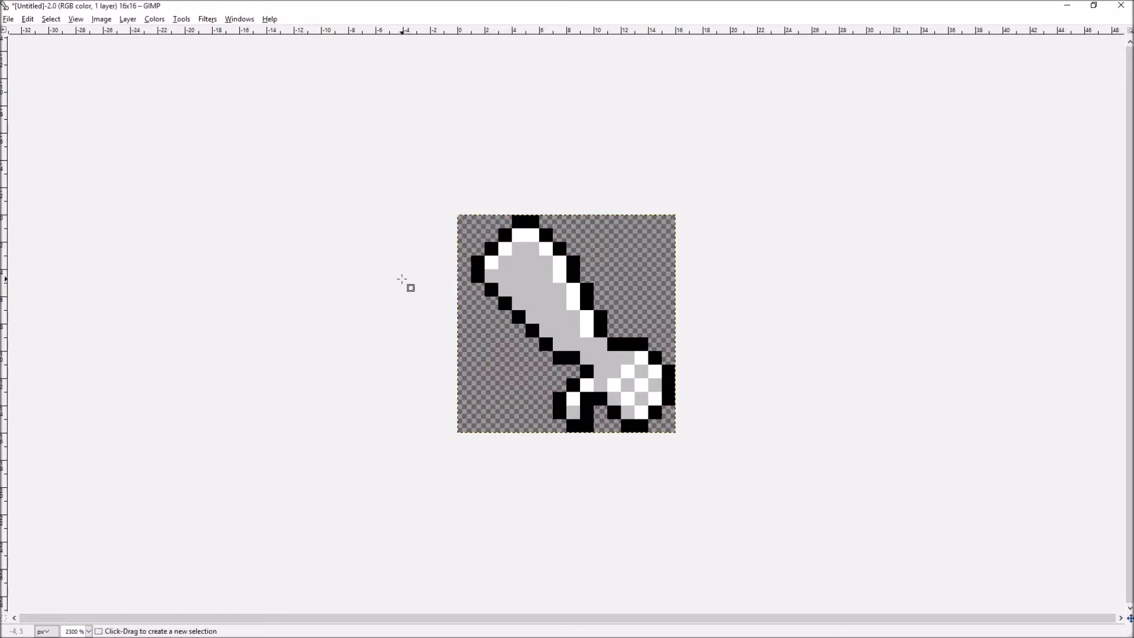
key(ctrl+c)
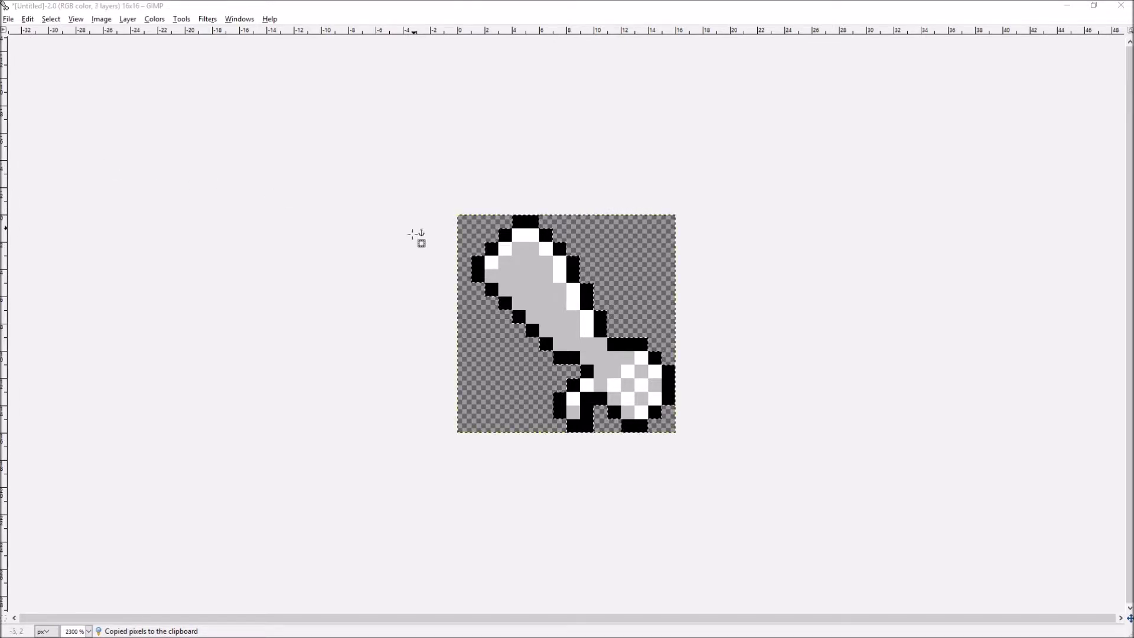
- Flip the pasted arm copy horizontally, anchor it across the original arm, and inspect how the crossed arms overlap
click(528, 269)
right_click(527, 269)
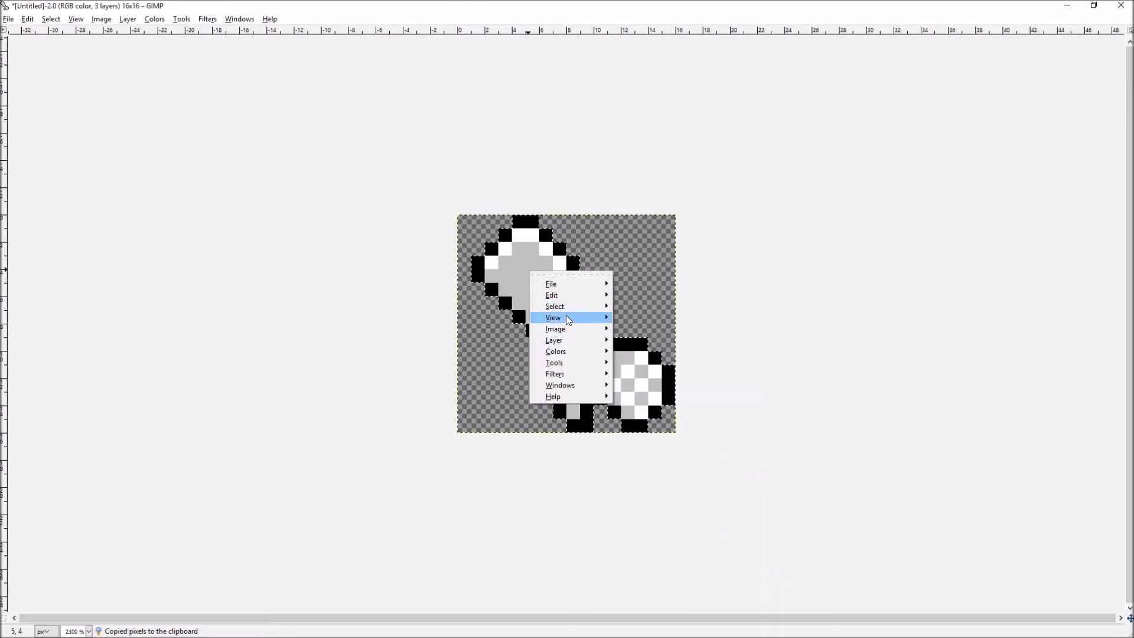
mouse_move(562, 339)
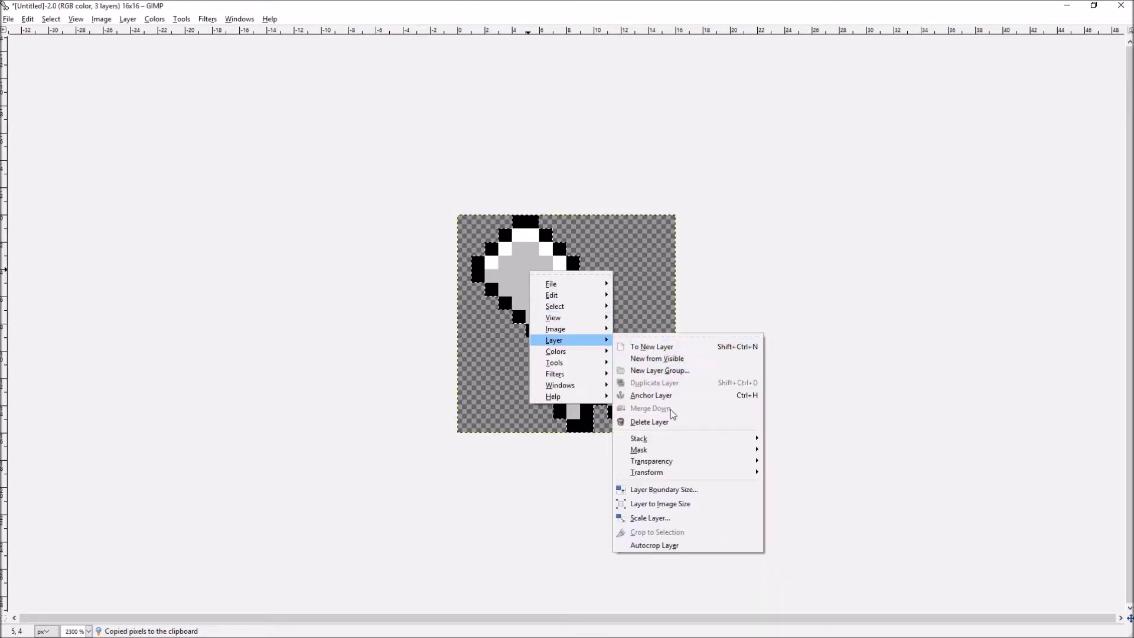
mouse_move(656, 472)
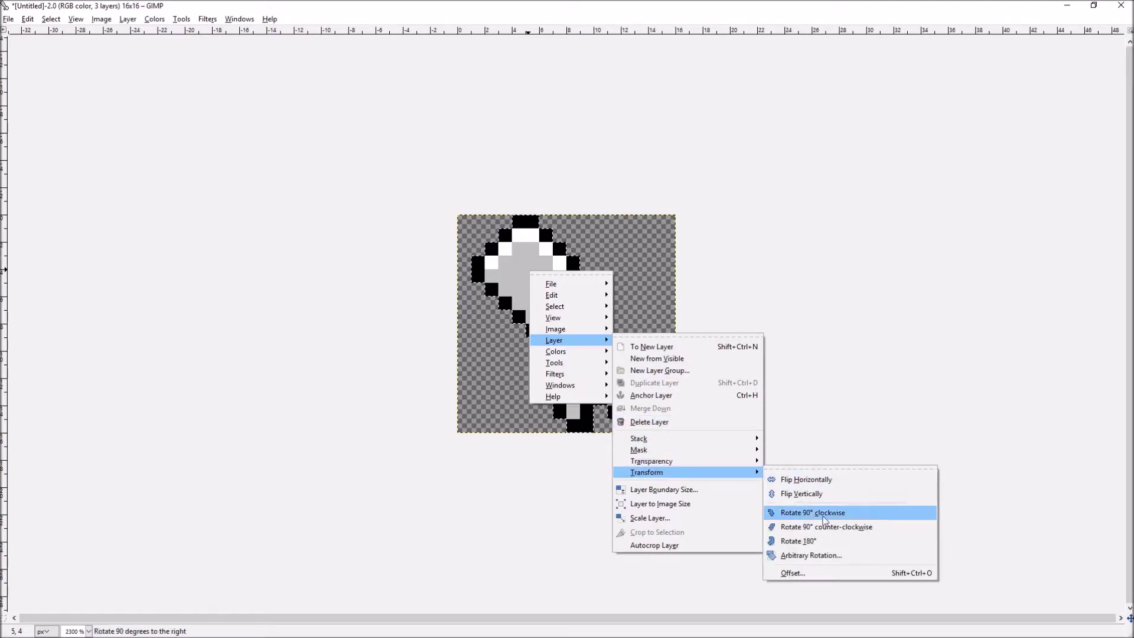
click(785, 479)
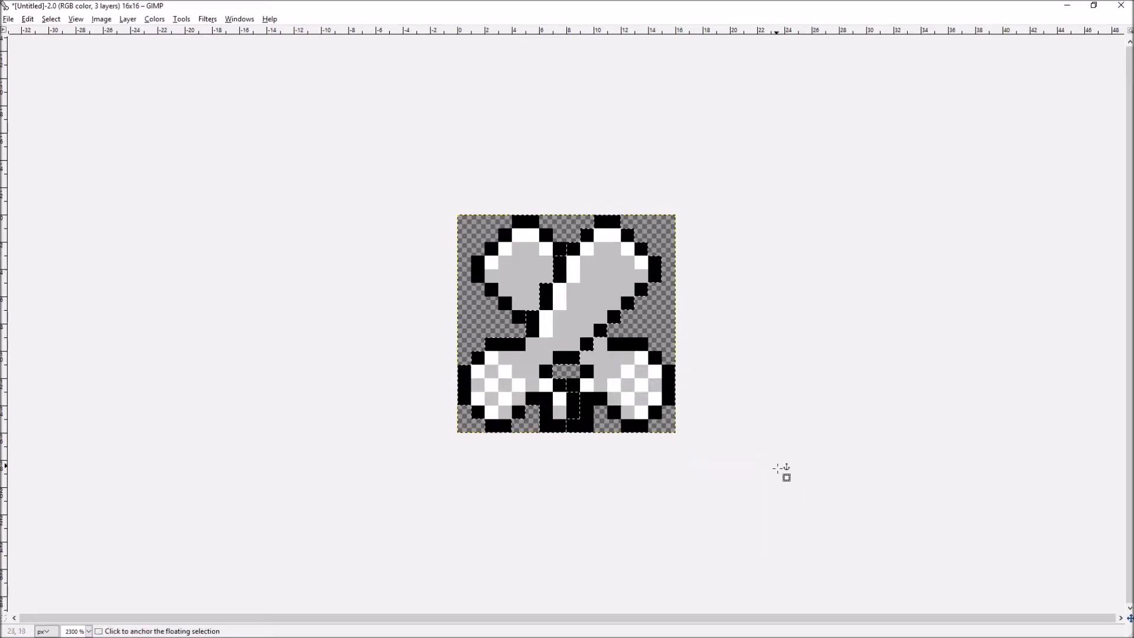
click(761, 339)
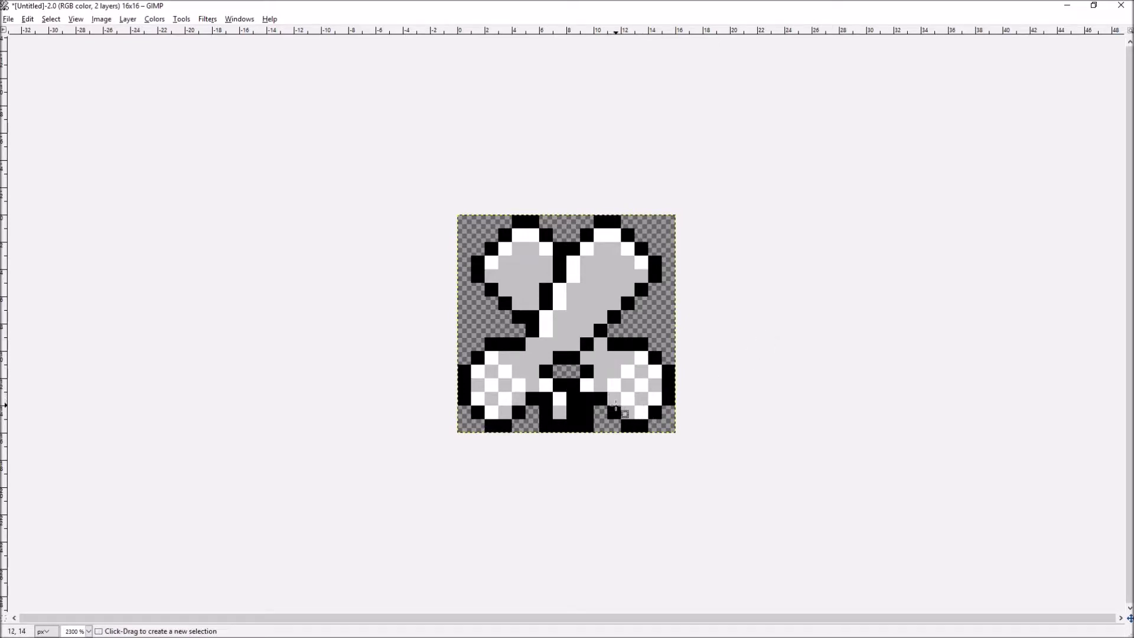
ctrl+scroll(591, 451, up, 5)
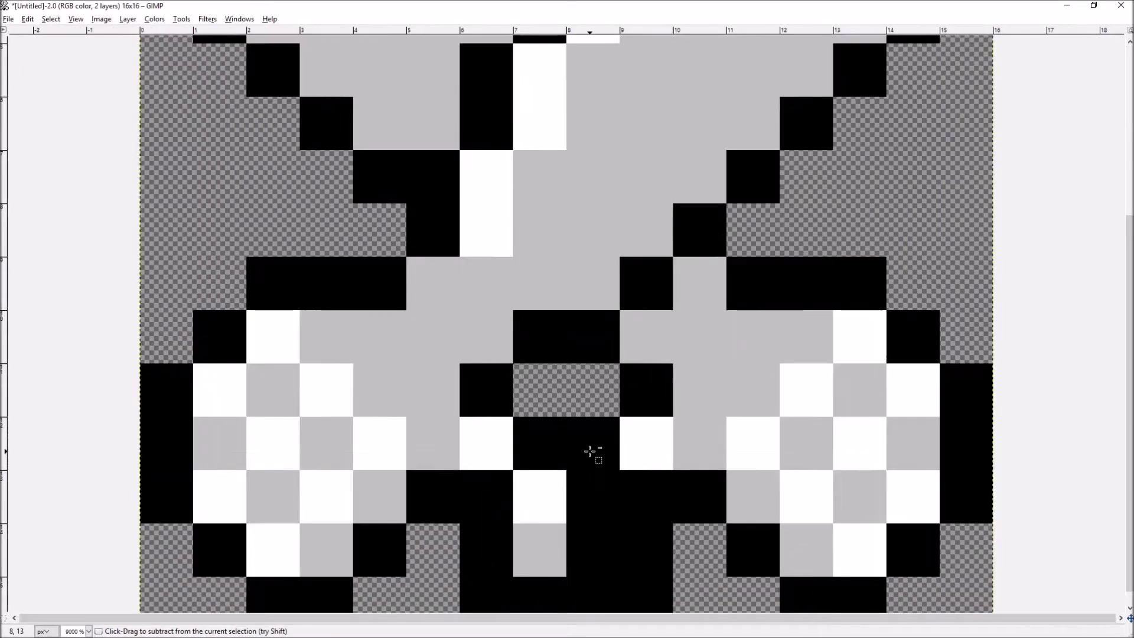
ctrl+scroll(590, 452, down, 2)
ctrl+scroll(588, 454, up, 1)
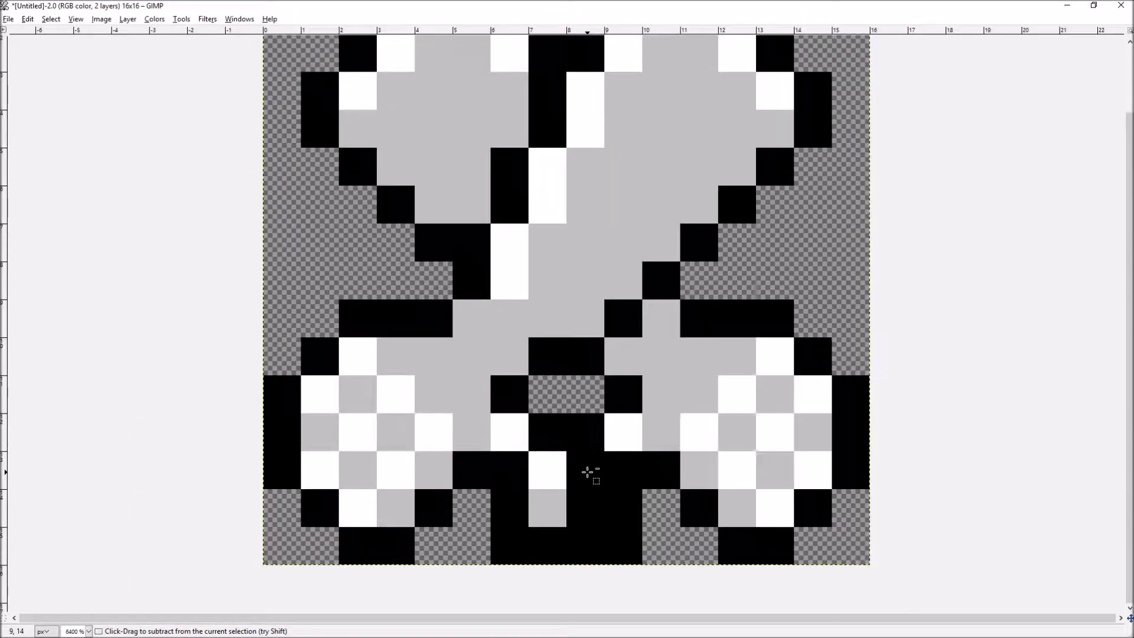
ctrl+scroll(588, 471, down, 2)
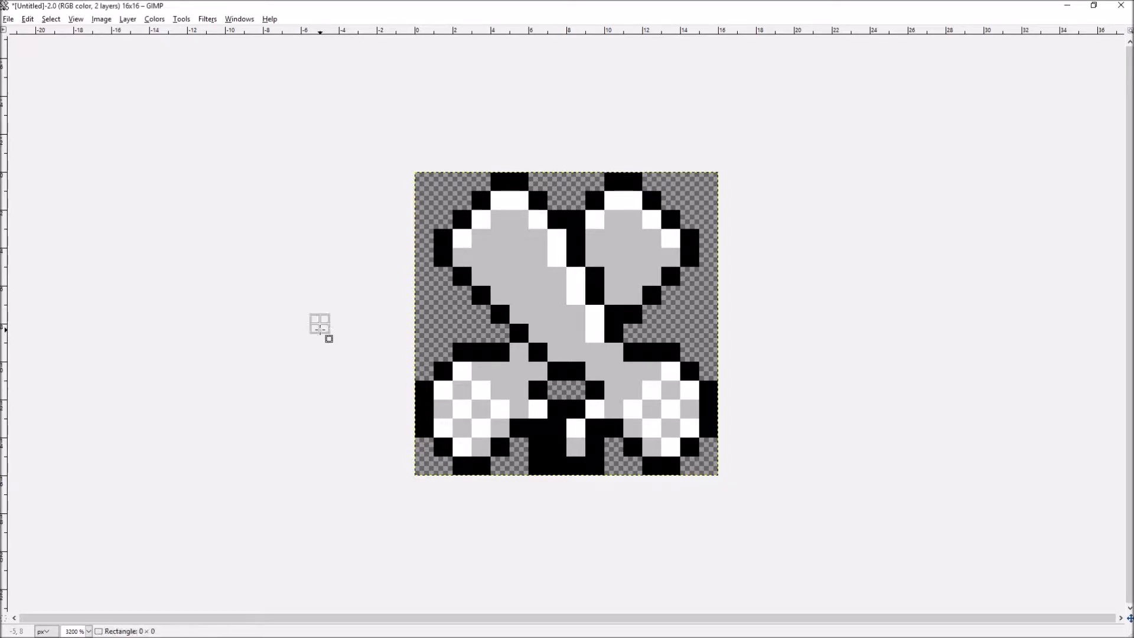
- Undo the extra paste and close the crossed-arms image without saving it
key(ctrl+v)
key(ctrl+z)
key(ctrl+w)
click(599, 387)
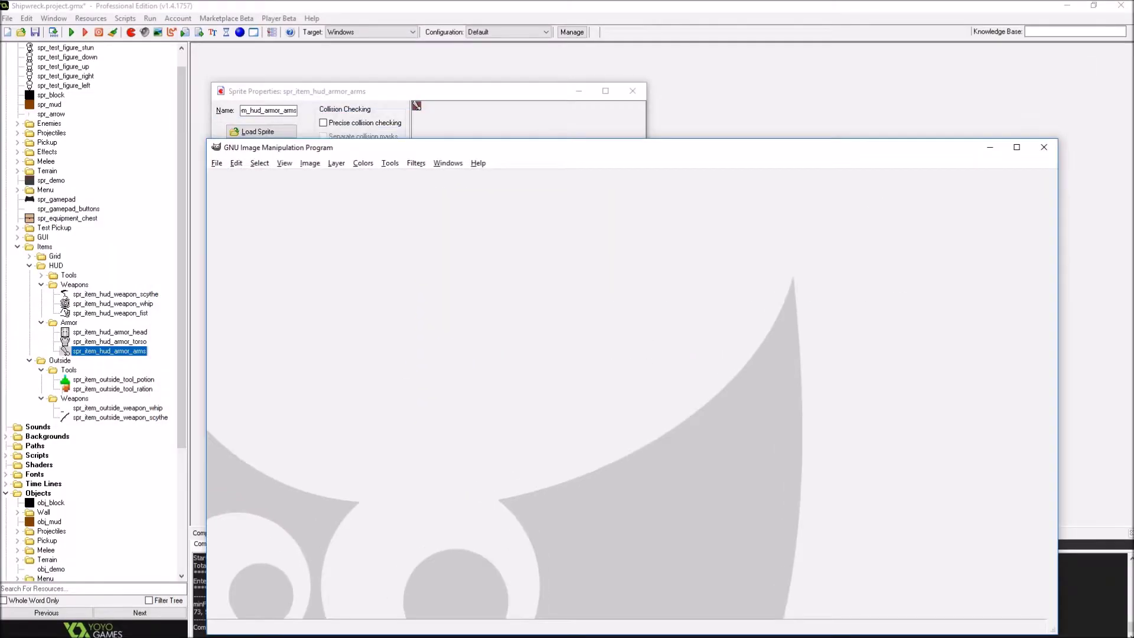
- Close GIMP and confirm the arms sprite's editor and properties in GameMaker
click(1043, 147)
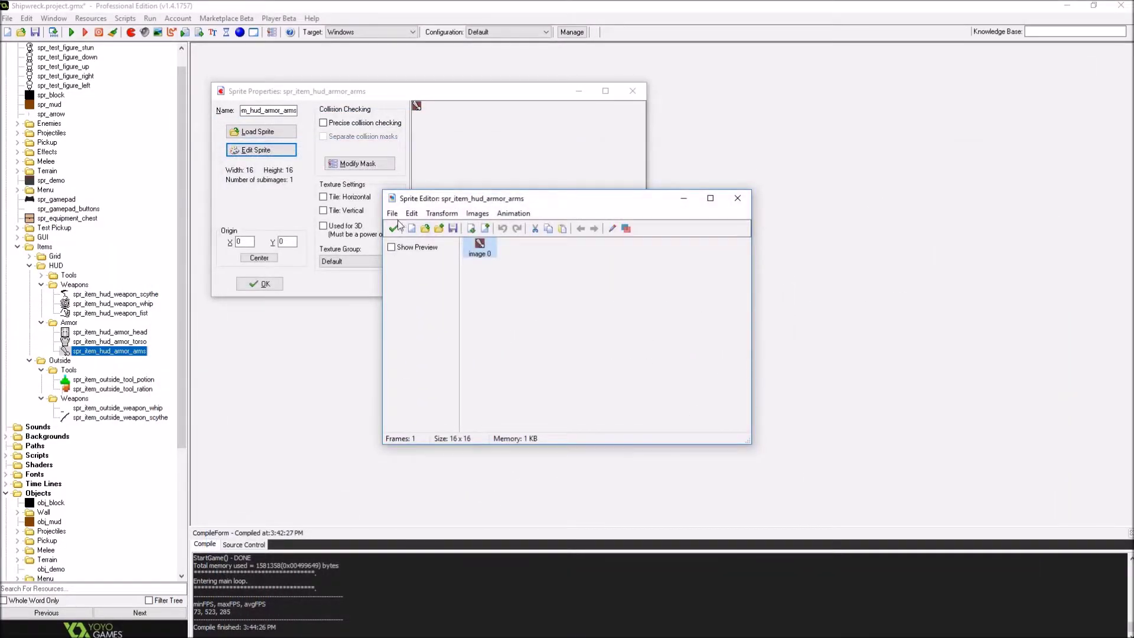
click(393, 228)
click(259, 284)
- Duplicate spr_item_hud_armor_torso and place the copy below spr_item_hud_armor_arms in the Armor group
right_click(109, 341)
click(95, 374)
mouse_move(86, 355)
mouse_down()
mouse_move(92, 370)
mouse_move(89, 349)
mouse_move(85, 361)
mouse_up()
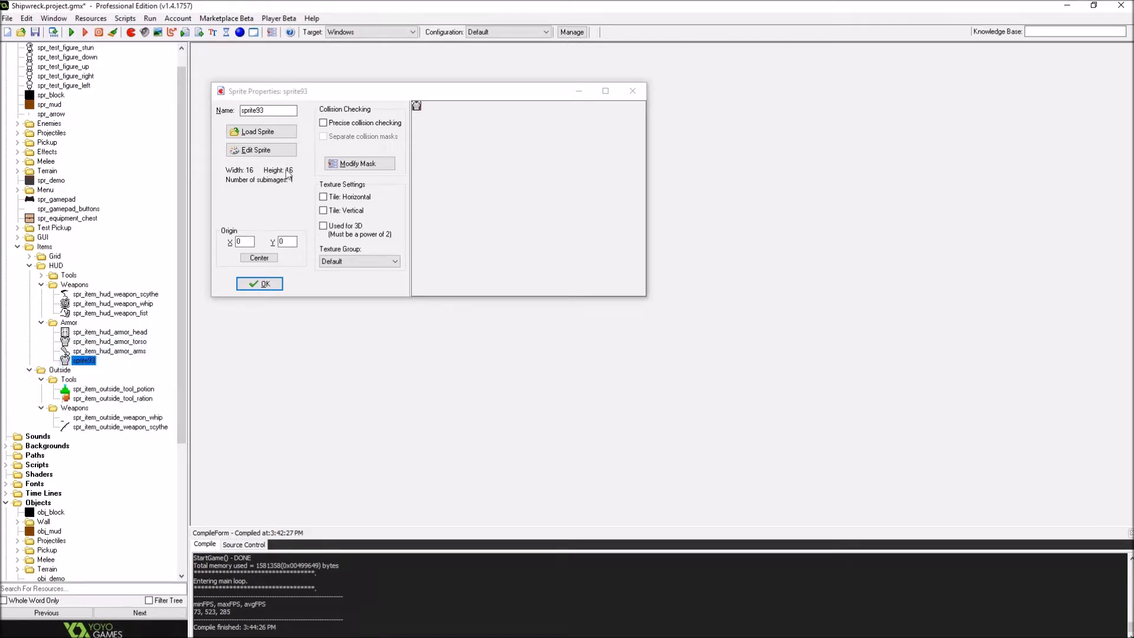
- Name the duplicated sprite spr_item_hud_armor_legs and confirm its properties
click(278, 115)
text(spr_item_)
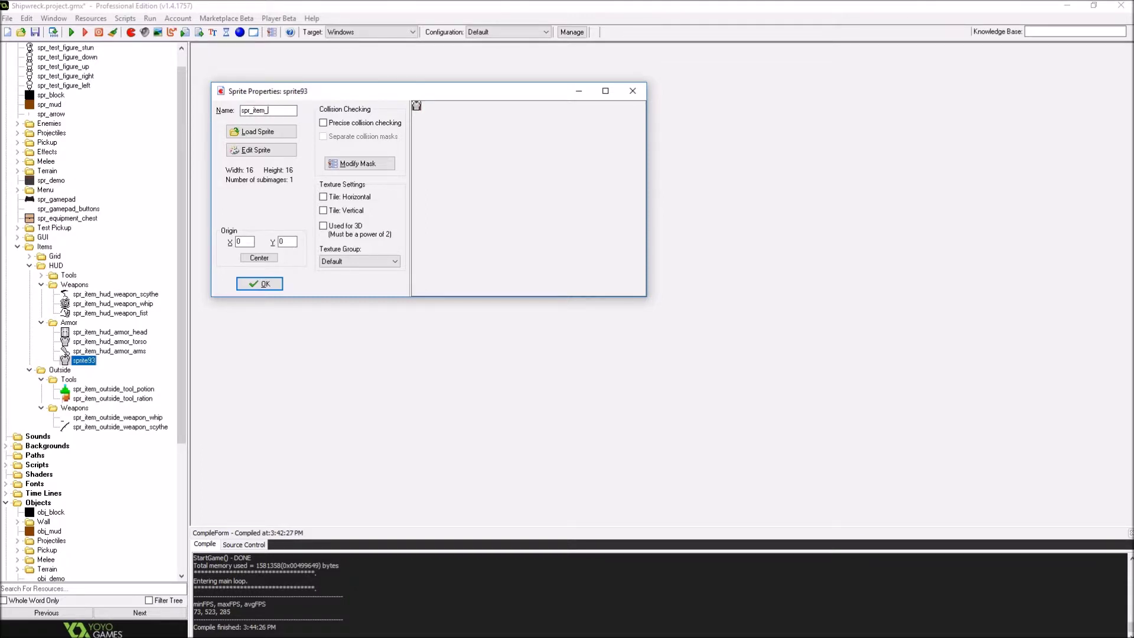
text(hud_armor_legs)
key(Return)
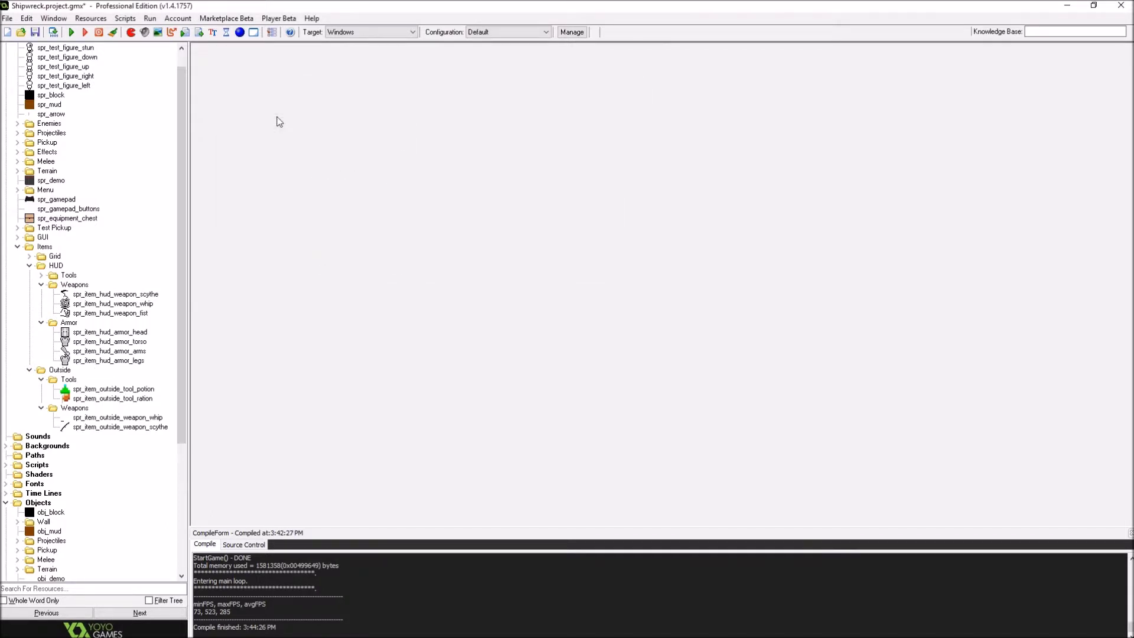
- Open the spr_item_hud_armor_legs image for editing and clear the whole canvas
double_click(118, 360)
click(261, 150)
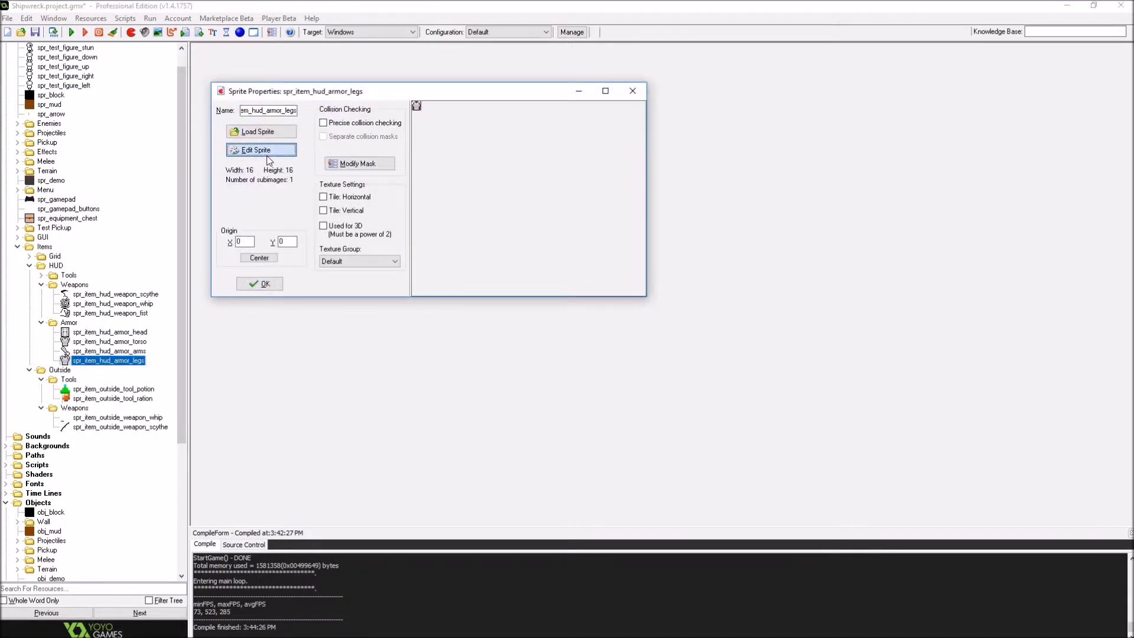
double_click(478, 245)
scroll(303, 345, up, 5)
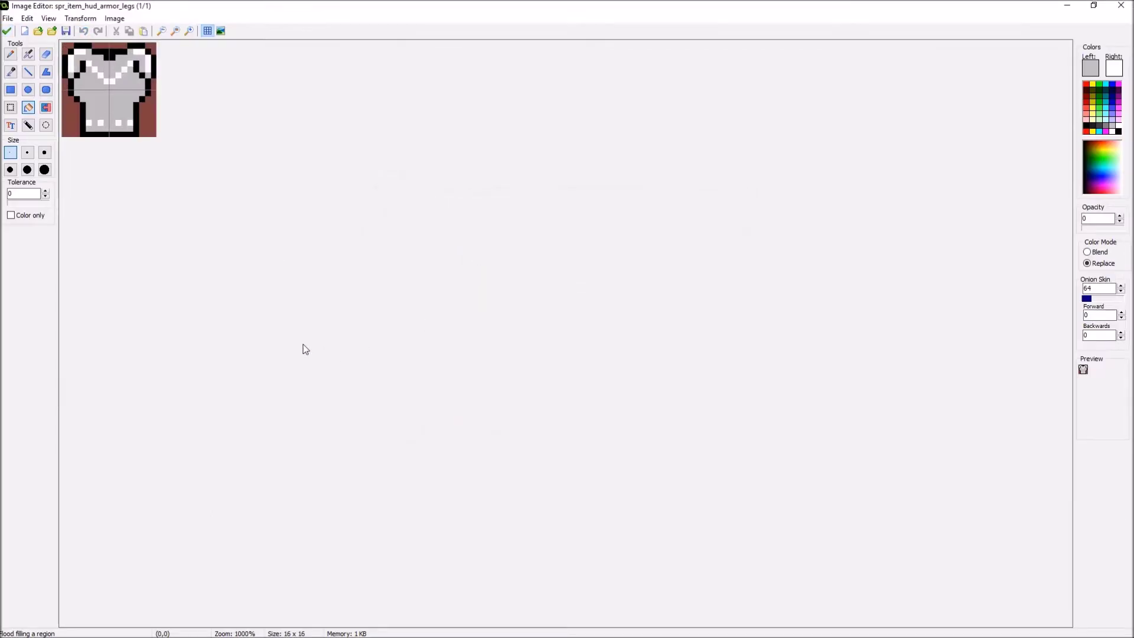
key(ctrl+a)
key(Delete)
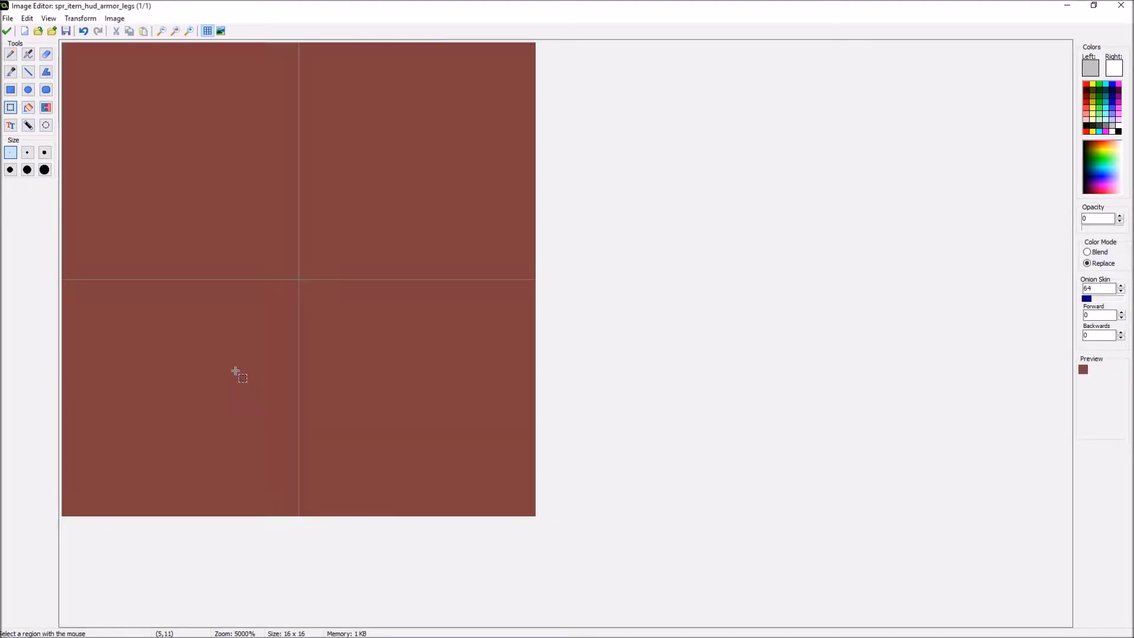
- Draw the leg's vertical back edge with the pencil in black at opacity 255, starting at the canvas's upper edge
click(10, 54)
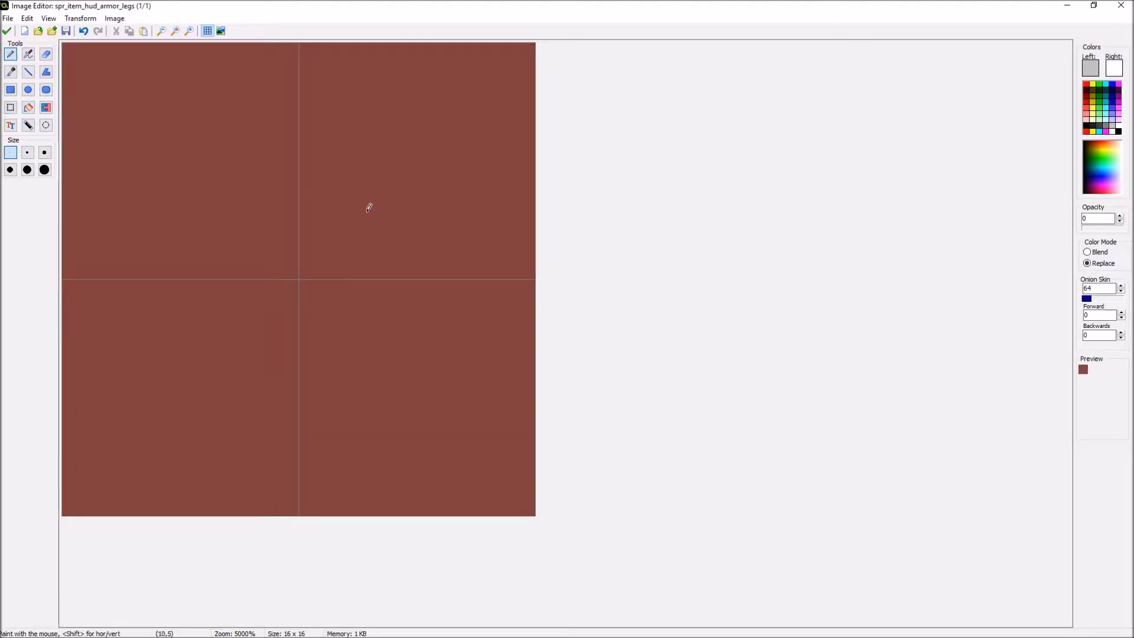
click(1119, 130)
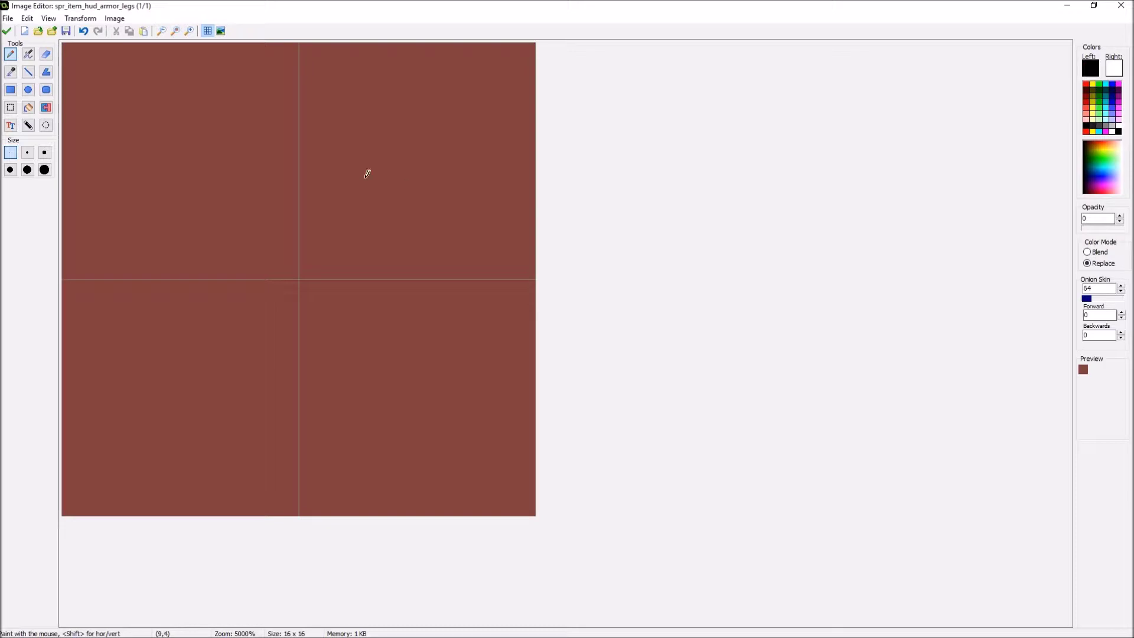
click(1104, 229)
mouse_move(263, 51)
mouse_down()
mouse_move(249, 101)
mouse_move(250, 372)
mouse_up()
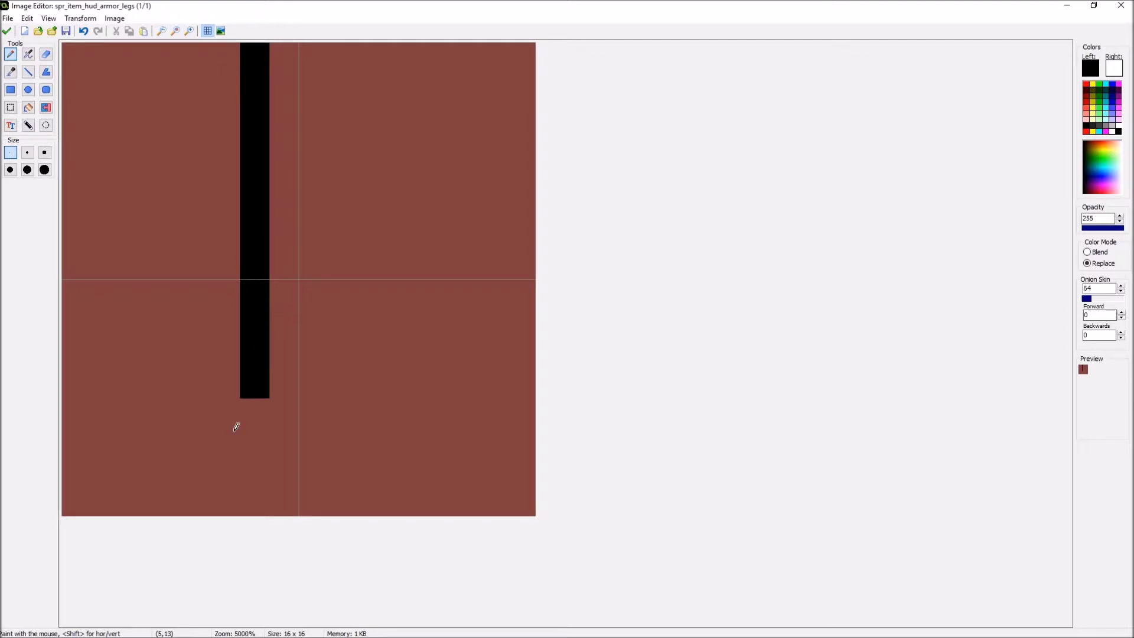
click(250, 400)
click(233, 448)
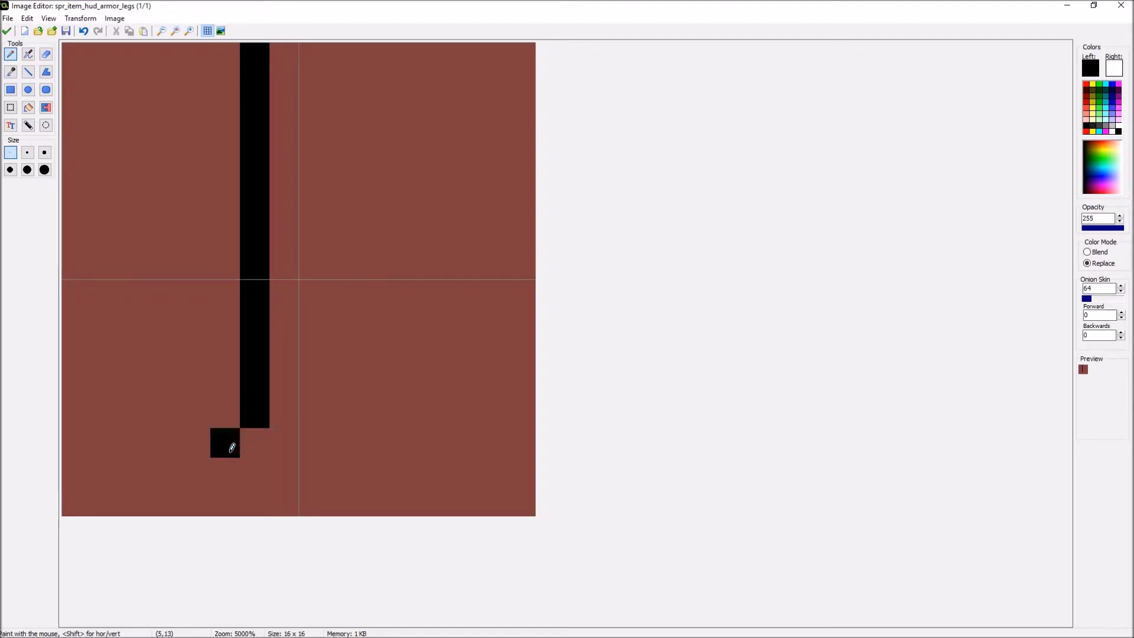
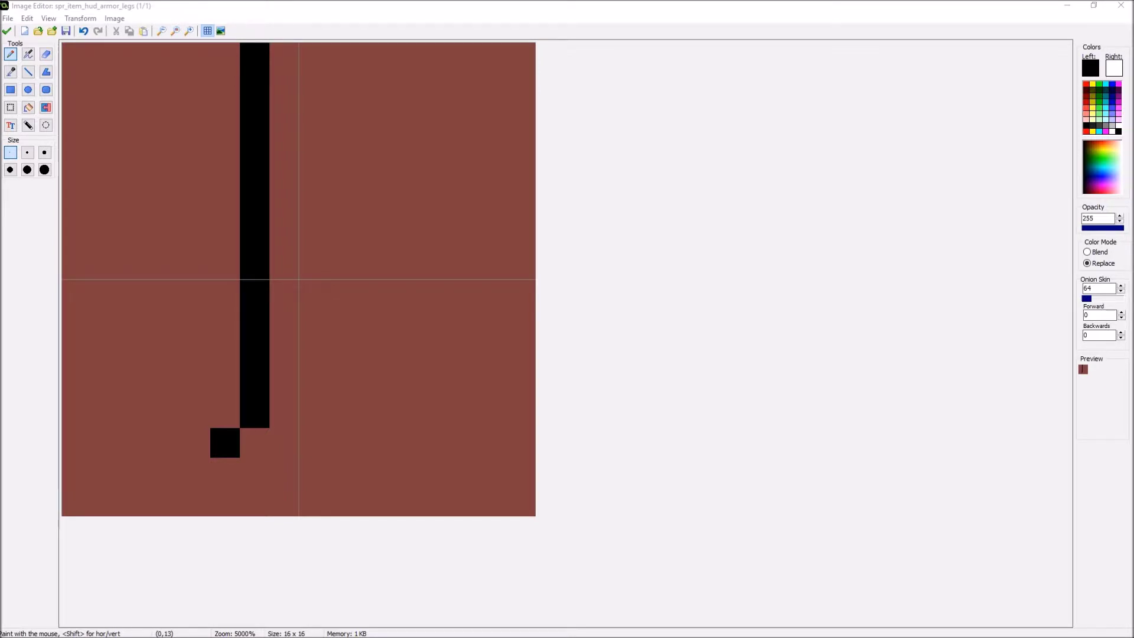
key(ctrl+z)
key(ctrl+z)
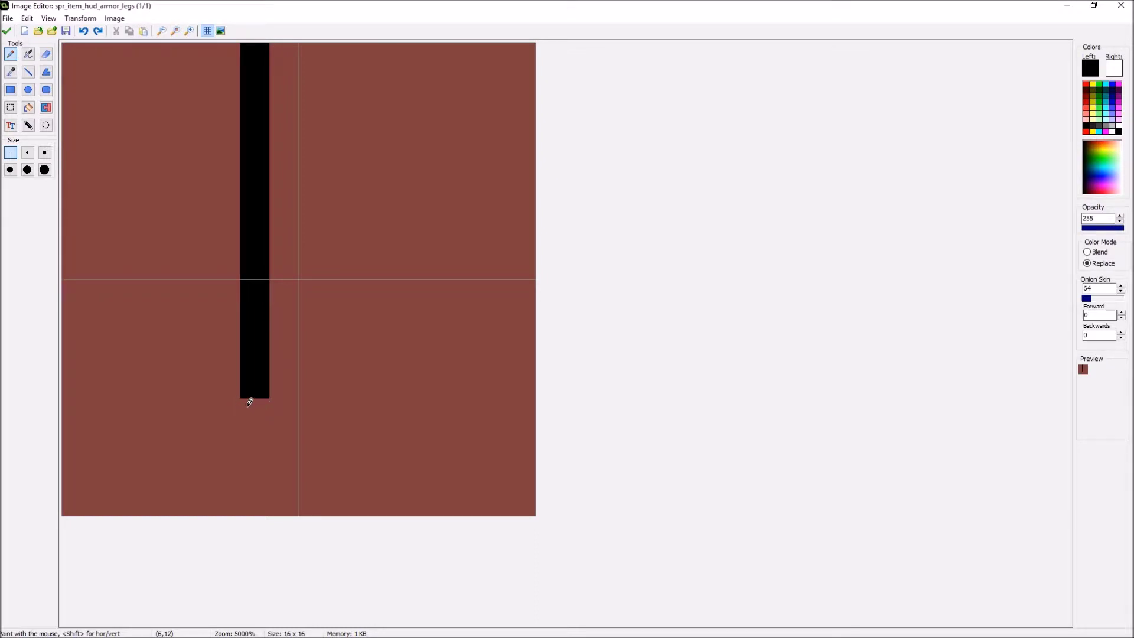
- Draw the foot's underside as a black diagonal staircase from the leg's base to a two-pixel toe row
click(228, 385)
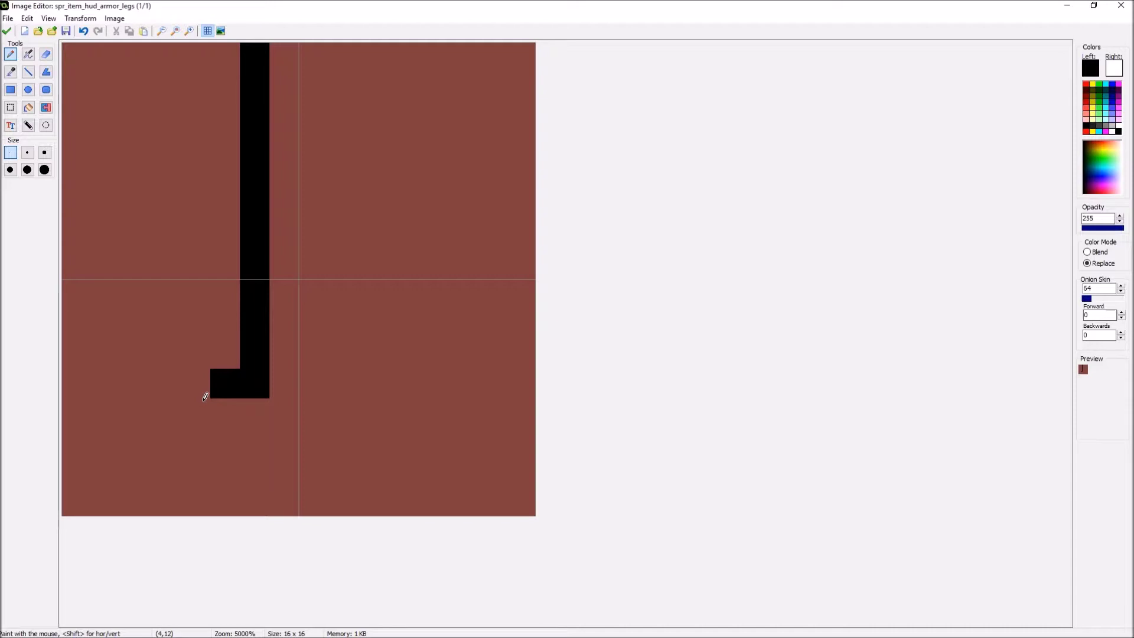
click(205, 399)
click(174, 439)
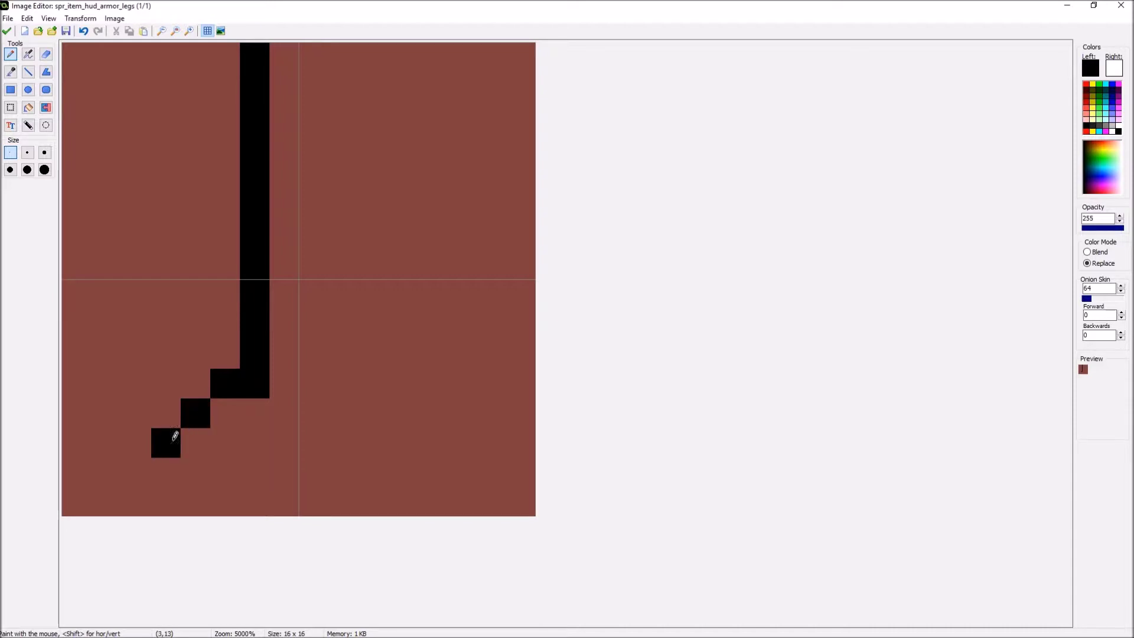
click(134, 461)
key(ctrl+z)
click(134, 461)
click(110, 470)
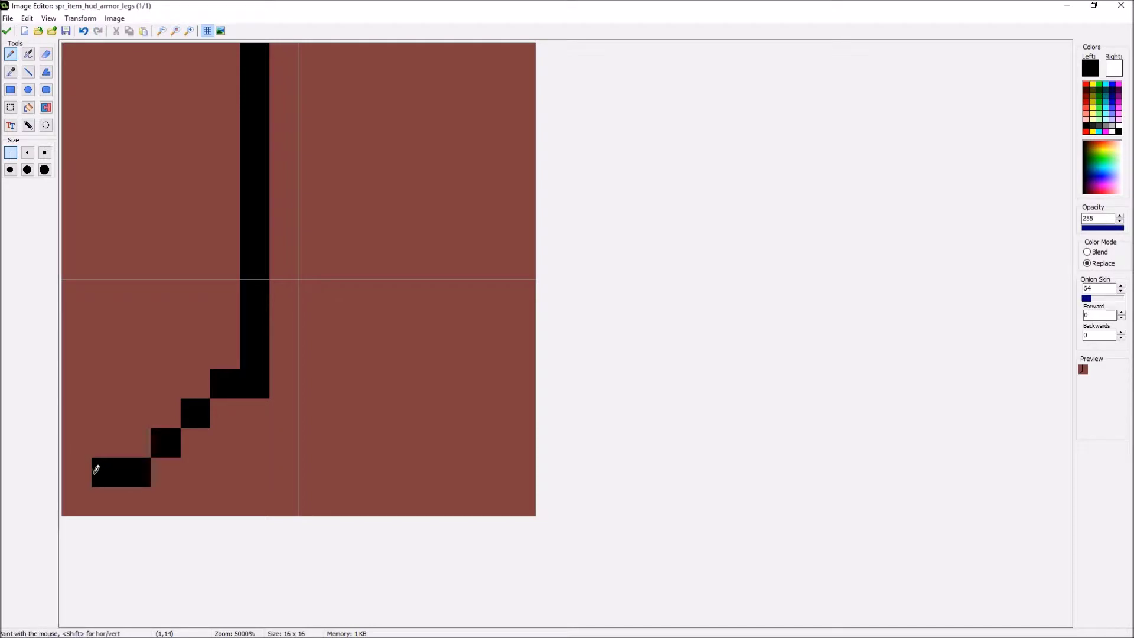
key(ctrl+z)
click(139, 468)
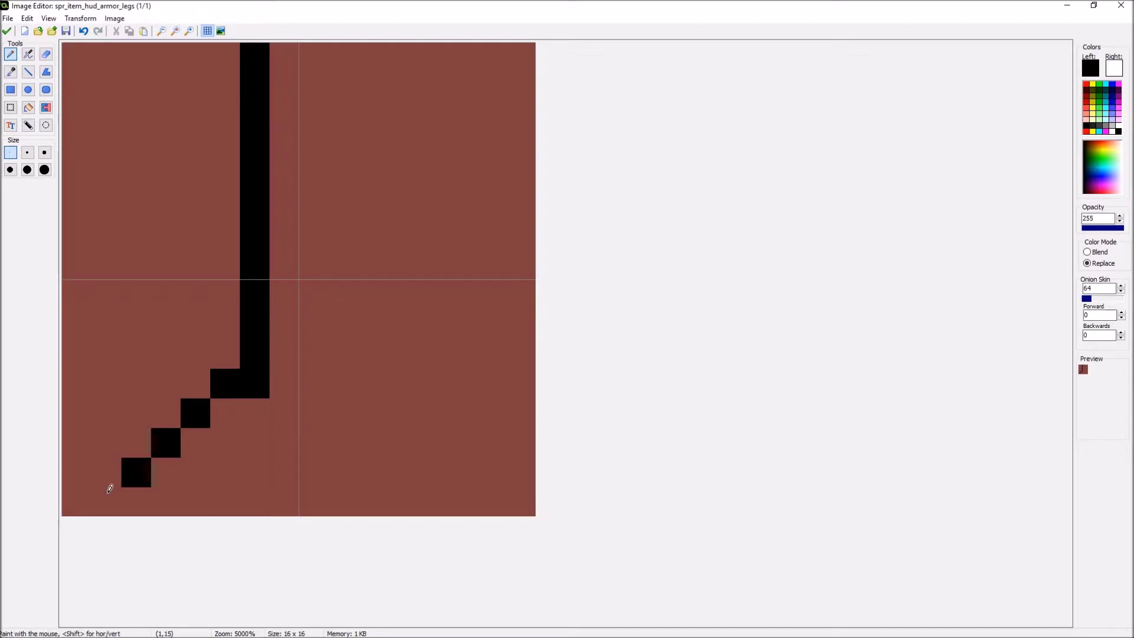
mouse_move(113, 489)
mouse_down()
mouse_move(88, 473)
mouse_move(84, 489)
mouse_up()
key(ctrl+z)
key(ctrl+z)
click(102, 469)
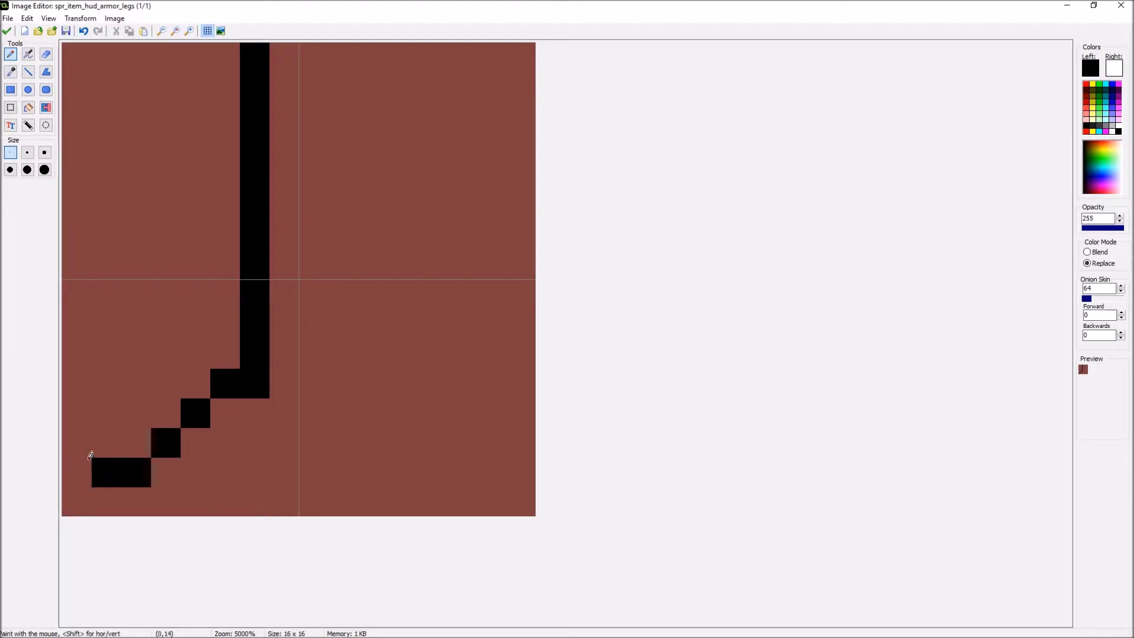
- Close the leg outline in black with the toe, the upper side of the foot, the front edge and the top edge
click(80, 439)
click(91, 397)
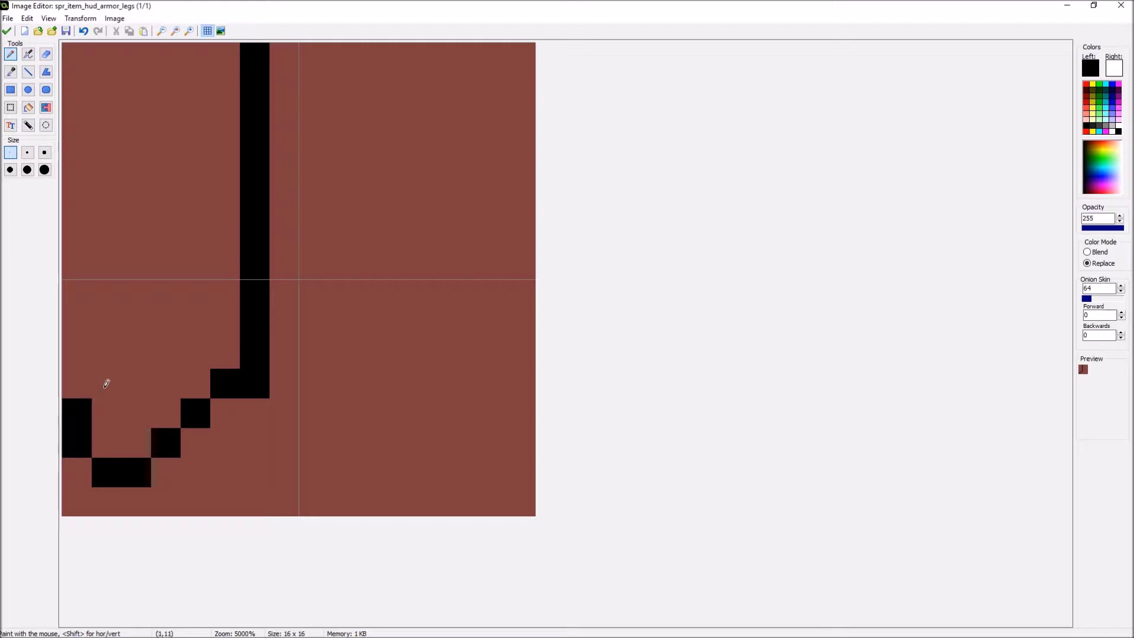
click(106, 382)
click(135, 354)
mouse_move(145, 316)
mouse_down()
mouse_move(127, 64)
mouse_move(143, 53)
mouse_move(255, 75)
mouse_up()
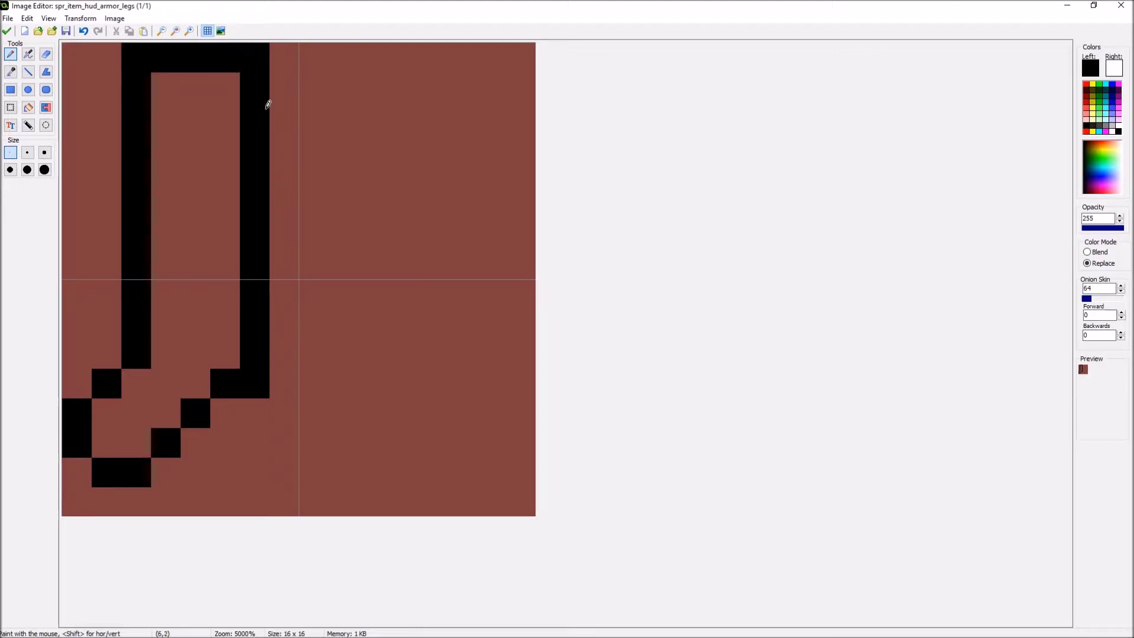
- Fill the inside of the leg outline with light gray
click(28, 107)
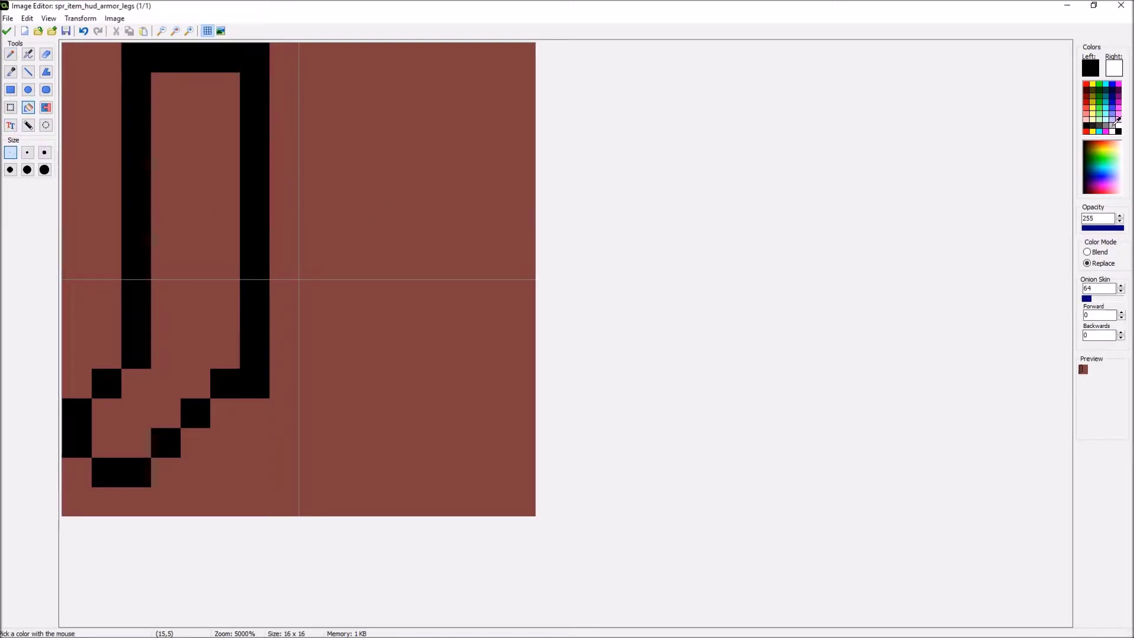
click(1116, 122)
click(178, 189)
- Add a white pencil highlight along the inner top edge, the front of the leg and the front of the foot
click(11, 54)
right_drag(164, 84, 160, 293)
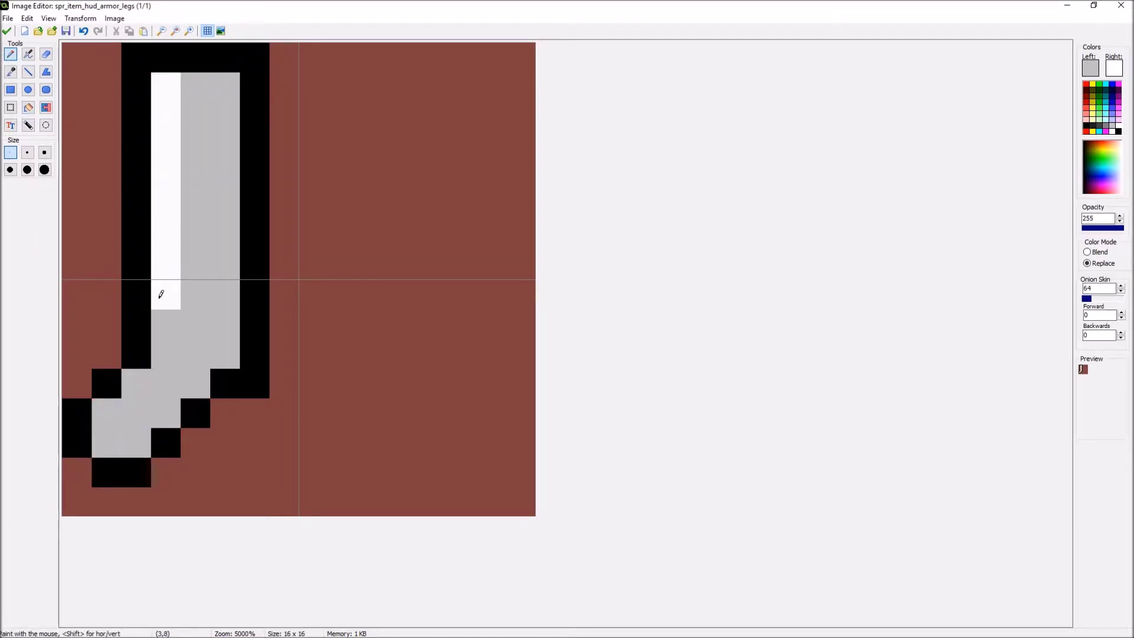
right_drag(187, 86, 231, 80)
mouse_move(166, 314)
right_down()
mouse_move(171, 340)
mouse_move(111, 408)
mouse_move(112, 446)
right_up()
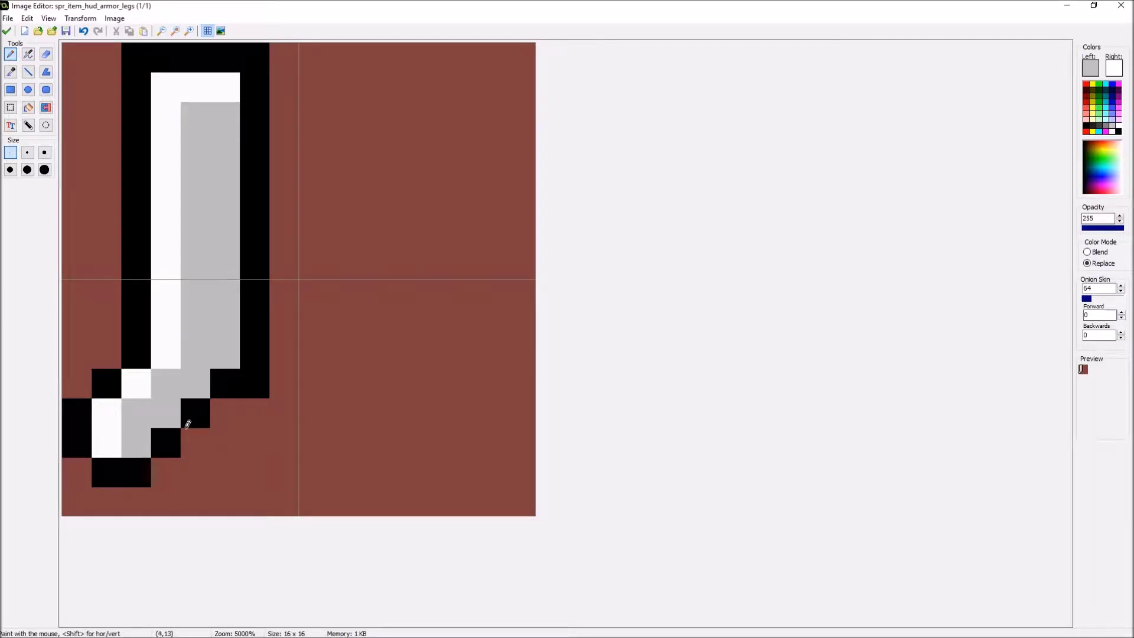
click(10, 106)
mouse_move(74, 54)
mouse_down()
mouse_move(253, 400)
mouse_move(265, 496)
mouse_move(286, 496)
mouse_up()
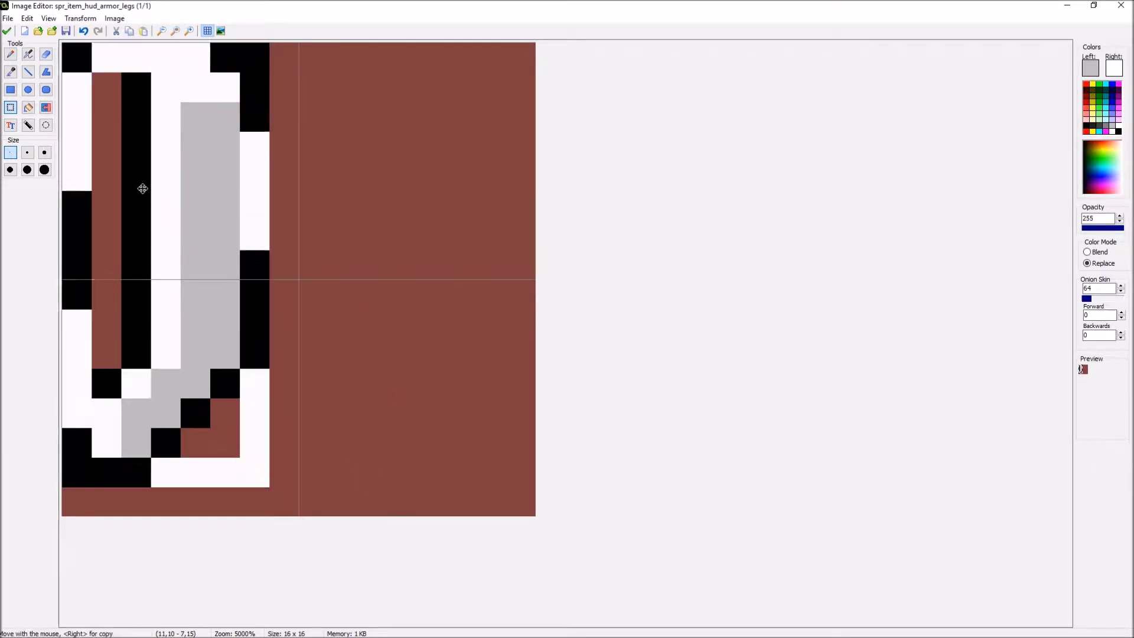
click(81, 19)
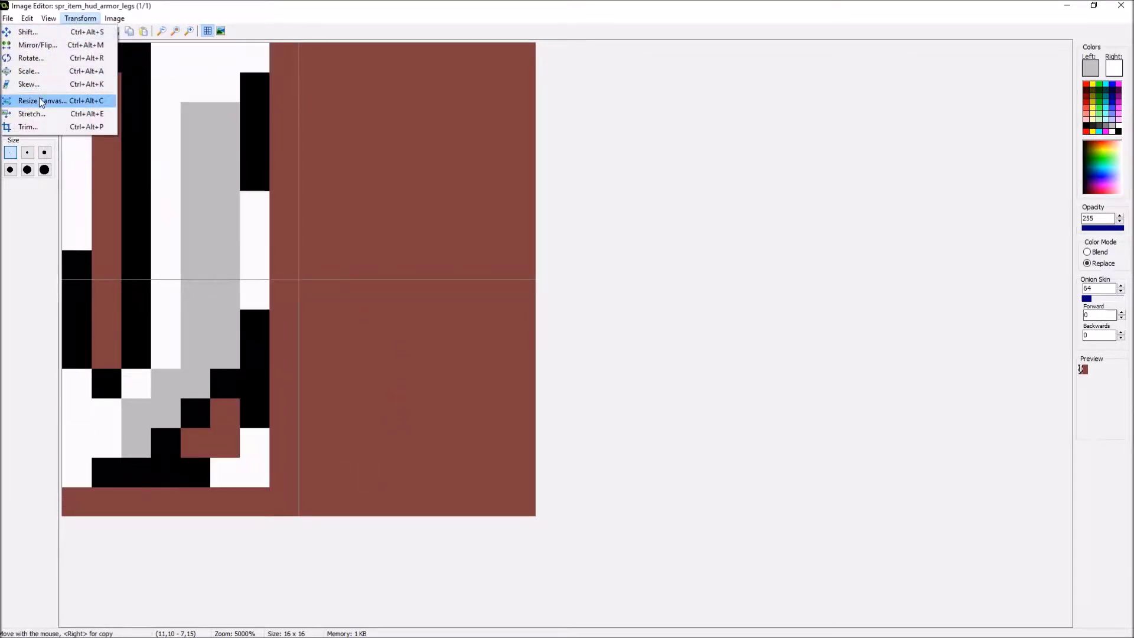
click(395, 114)
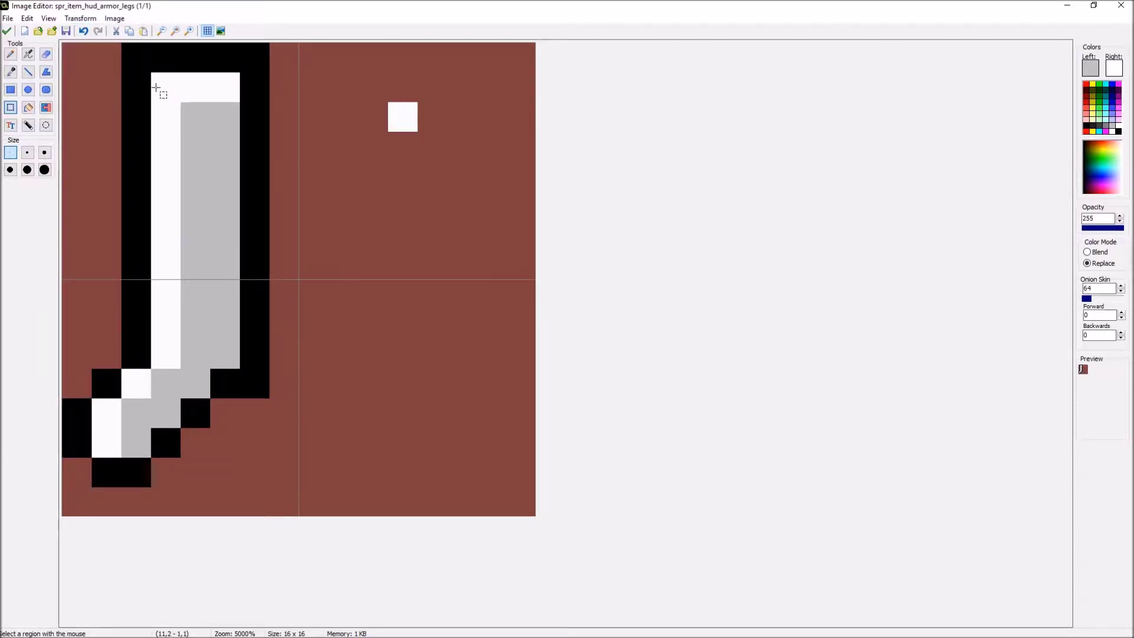
- Duplicate the drawn leg with the color mode set to Blend and place the copy beside the original as the second leg
drag(135, 54, 337, 301)
key(ctrl+z)
key(ctrl+z)
key(ctrl+z)
key(ctrl+z)
key(ctrl+z)
key(ctrl+z)
key(ctrl+z)
key(ctrl+z)
click(1086, 251)
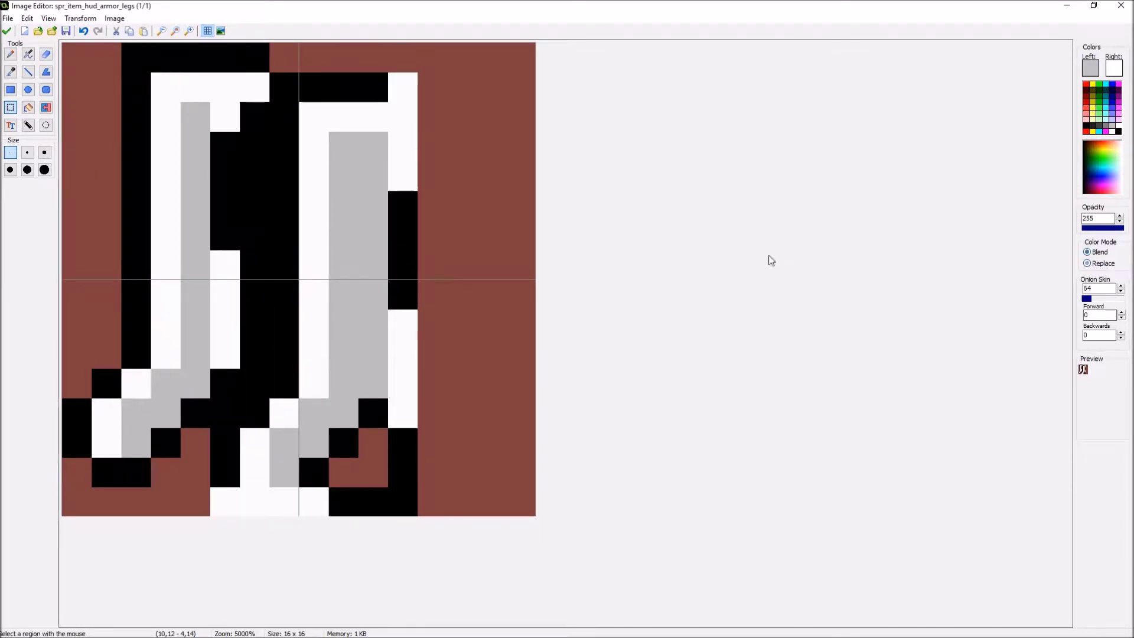
drag(418, 236, 482, 237)
click(107, 114)
- Accept the finished legs image and confirm the sprite's editor and properties
click(7, 31)
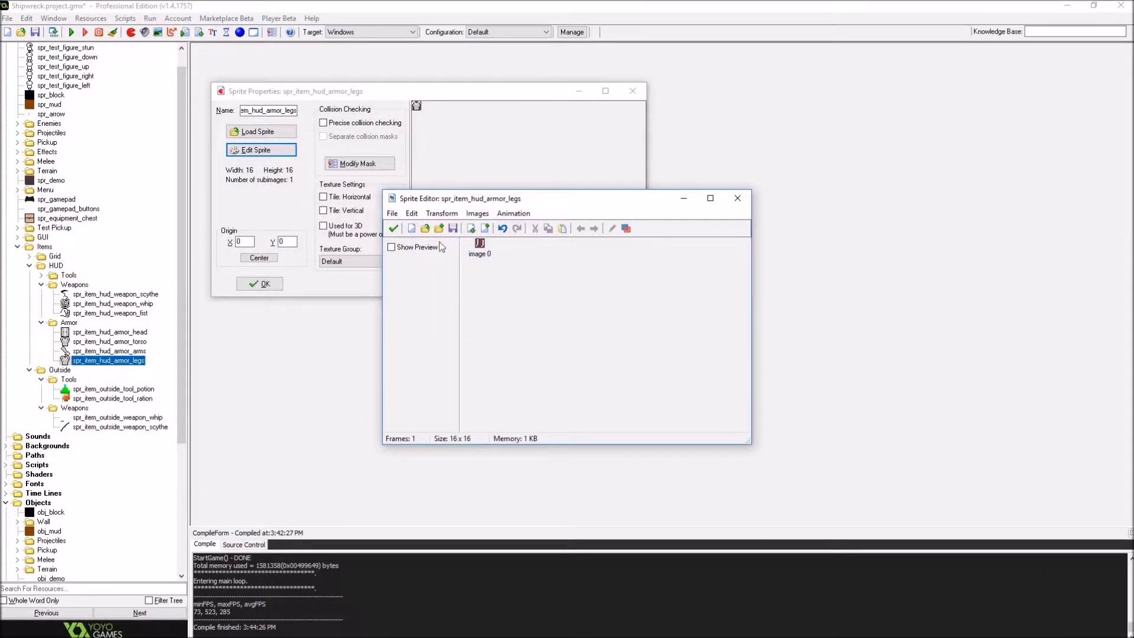
click(395, 227)
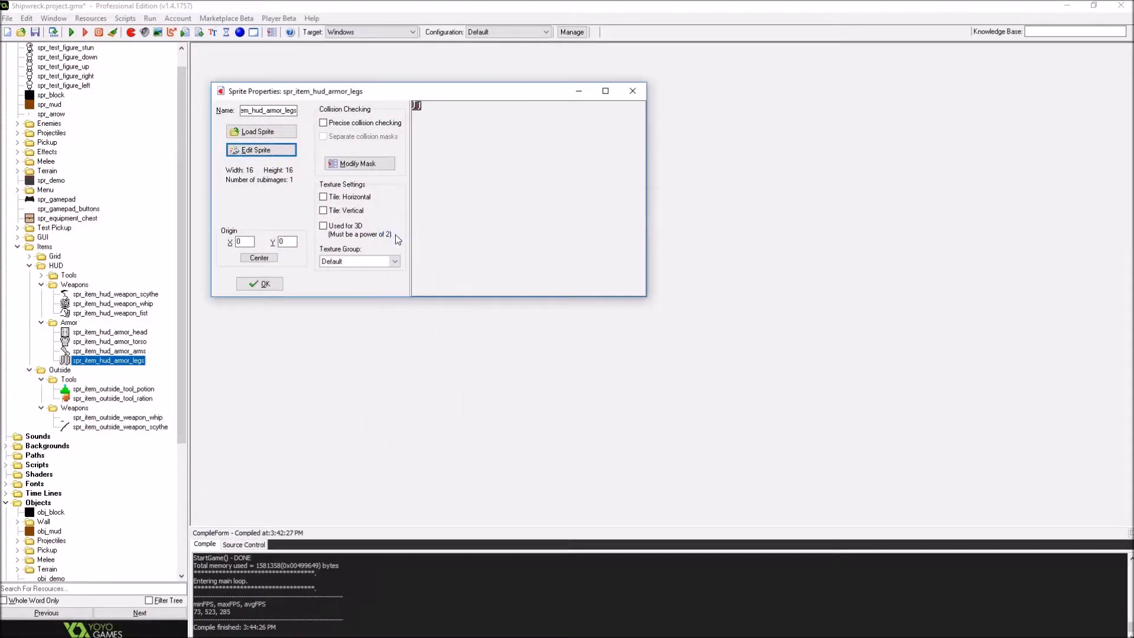
click(260, 284)
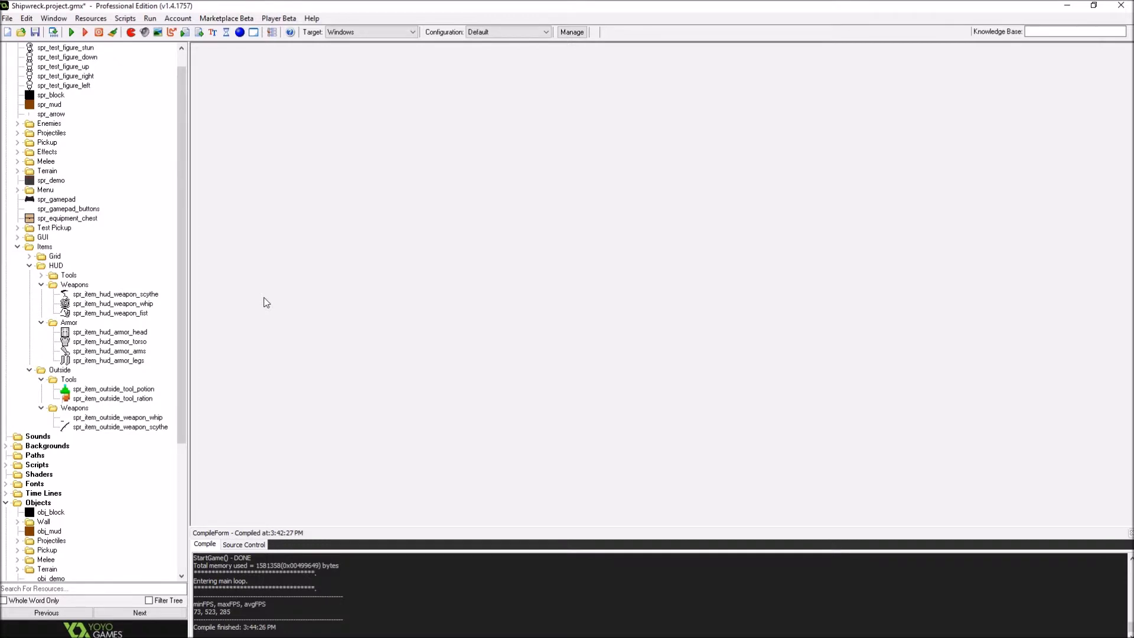
- Collapse the Weapons and Tools groups under Outside and create a new group named Armor in Outside
double_click(50, 408)
double_click(50, 381)
right_click(60, 372)
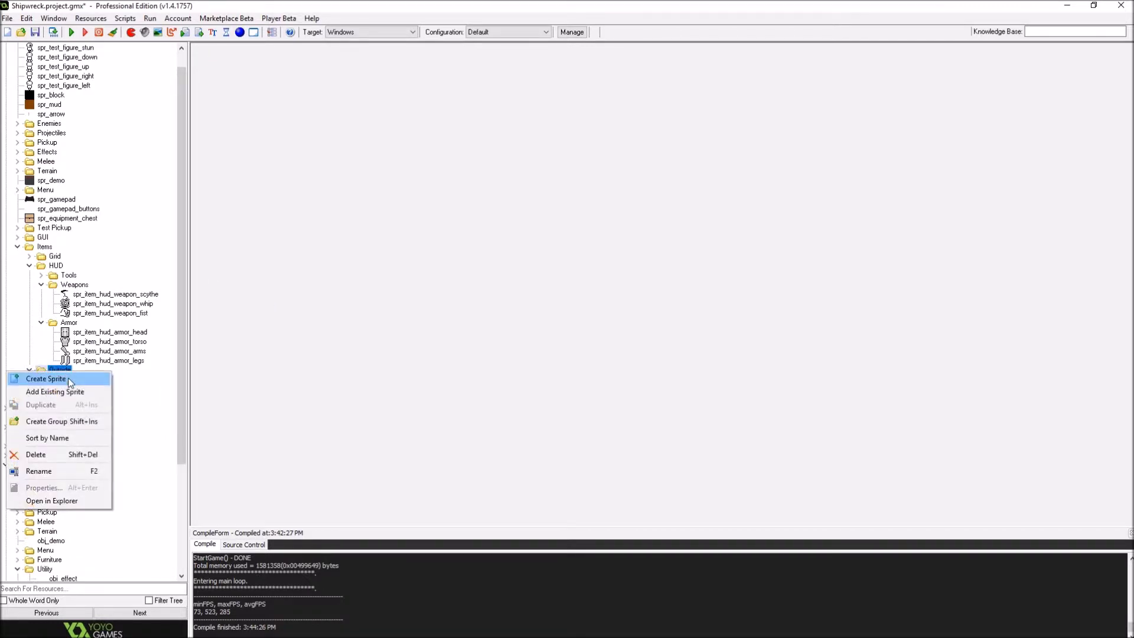
click(73, 423)
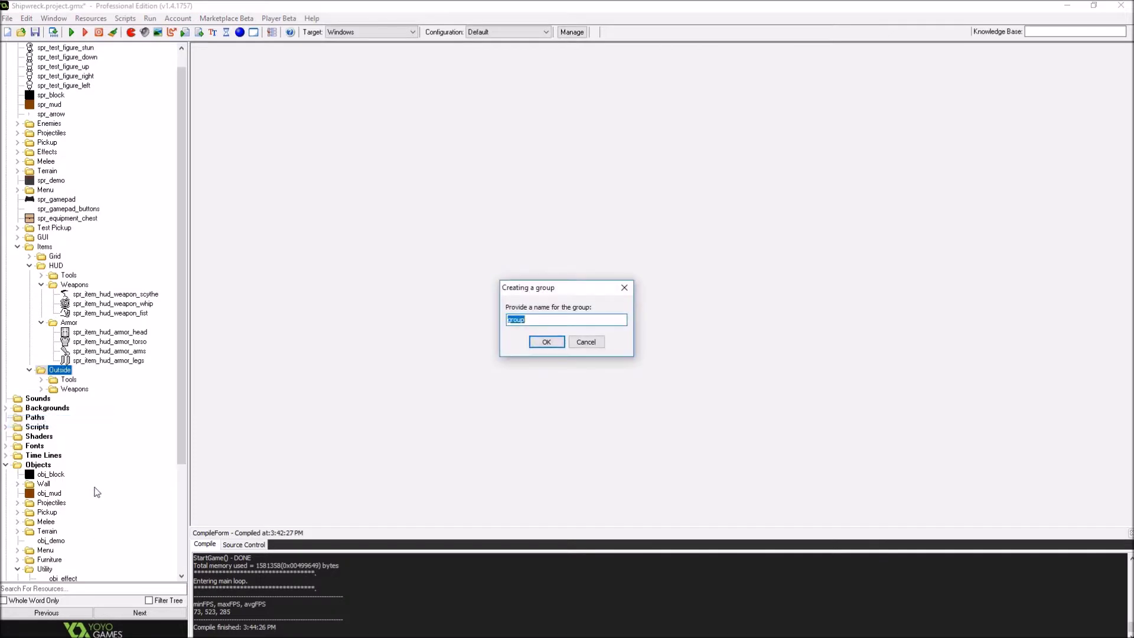
text(Armor)
key(Return)
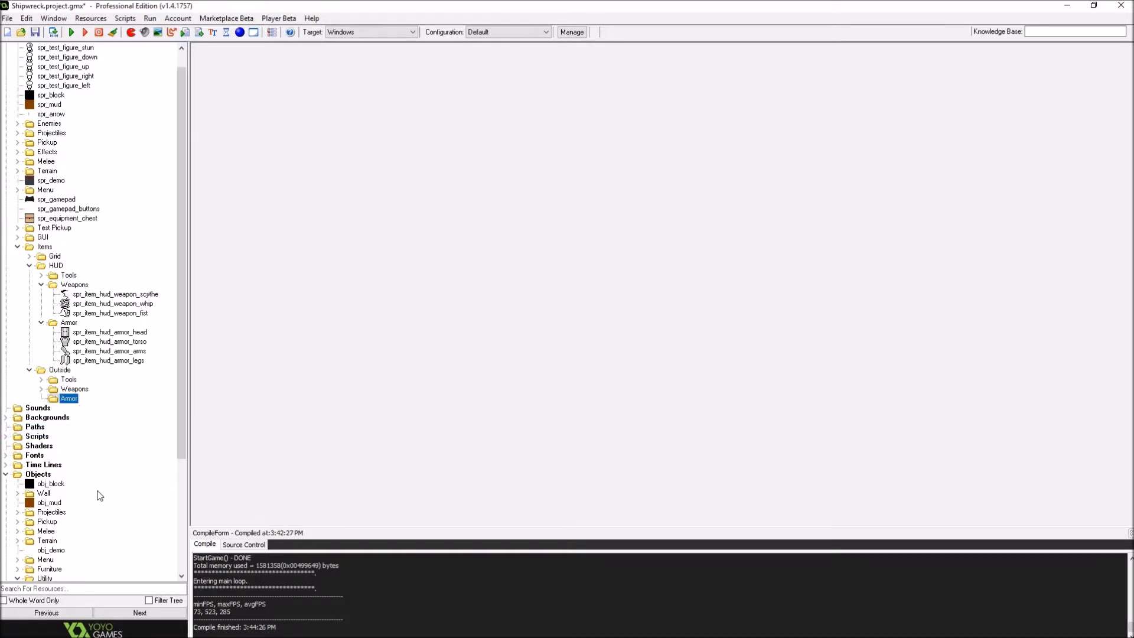
- Duplicate the four HUD armor sprites for head, torso, arms and legs
click(103, 332)
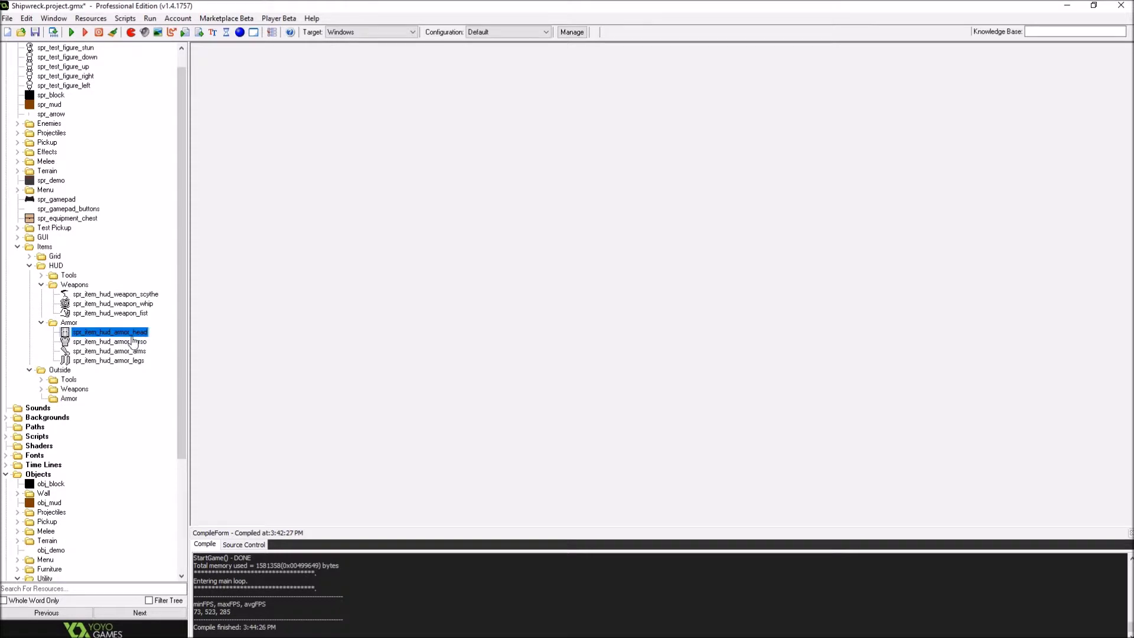
right_click(103, 334)
click(111, 368)
right_click(103, 350)
click(97, 385)
right_click(88, 369)
click(88, 402)
right_click(89, 388)
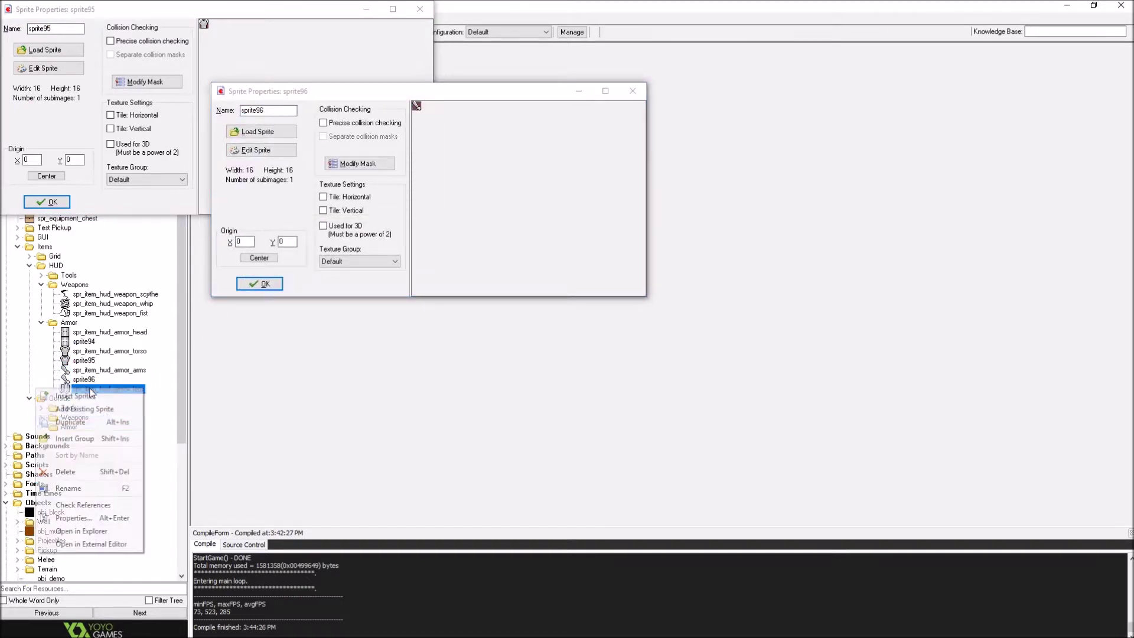
click(80, 421)
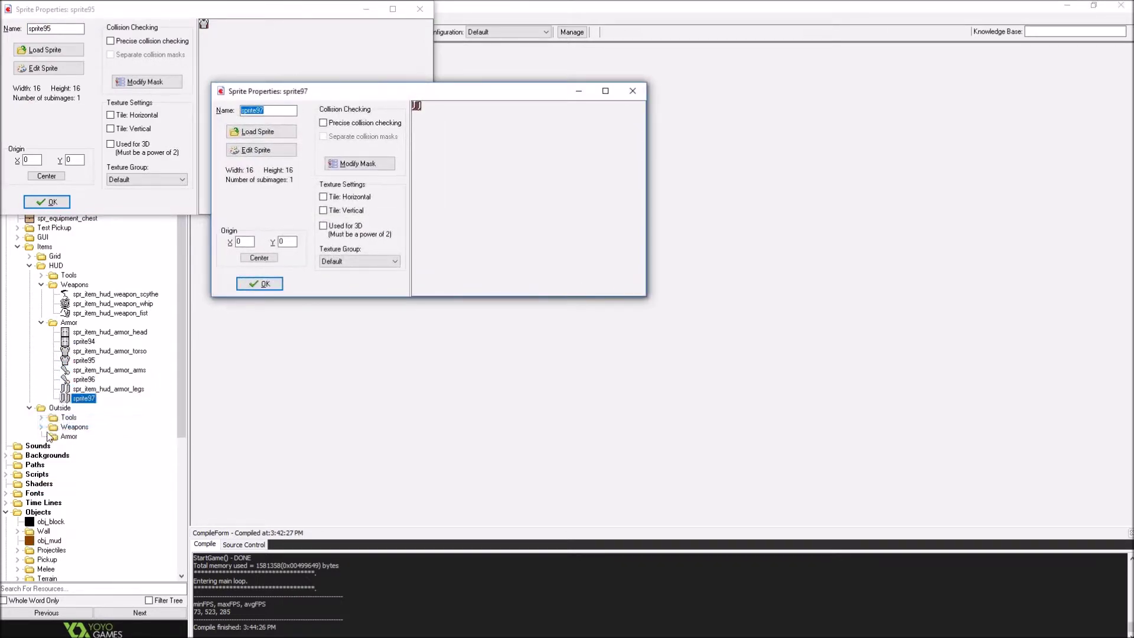
- Name the duplicated legs sprite spr_item_outside_armor_legs, copy that name and confirm the properties
double_click(74, 426)
double_click(269, 110)
text(sp)
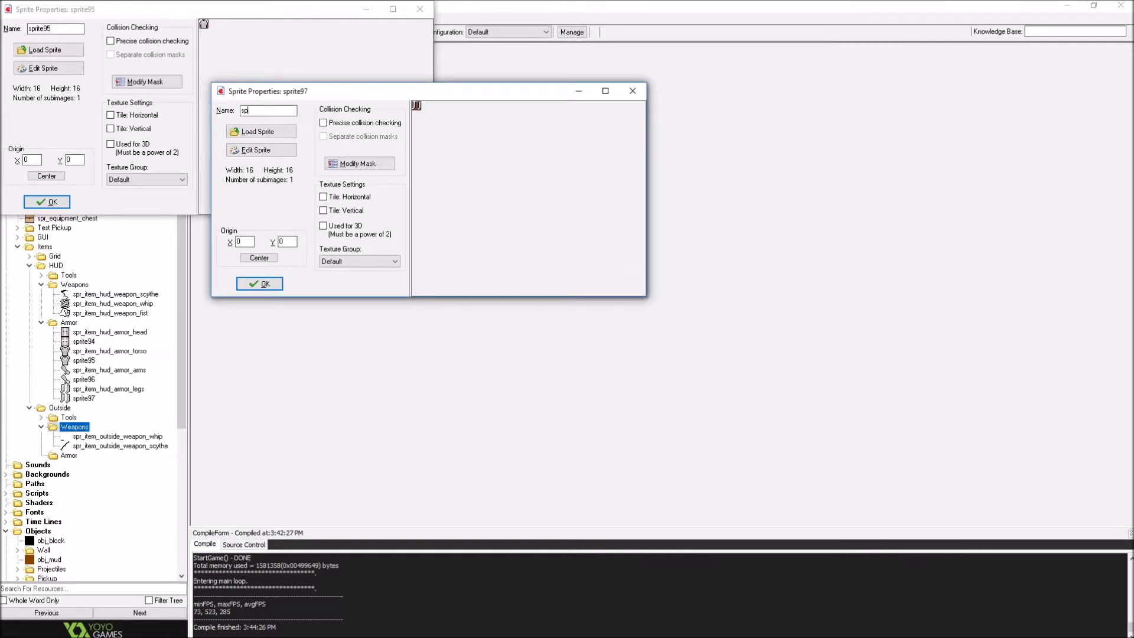
text(r_item_outside_armor_)
text(legs)
key(ctrl+a)
key(ctrl+c)
click(276, 283)
- Name the duplicated arms sprite spr_item_outside_armor_arms by reusing the copied name, and confirm it
key(ctrl+v)
key(BackSpace)
key(BackSpace)
key(BackSpace)
key(BackSpace)
text(arms)
key(Return)
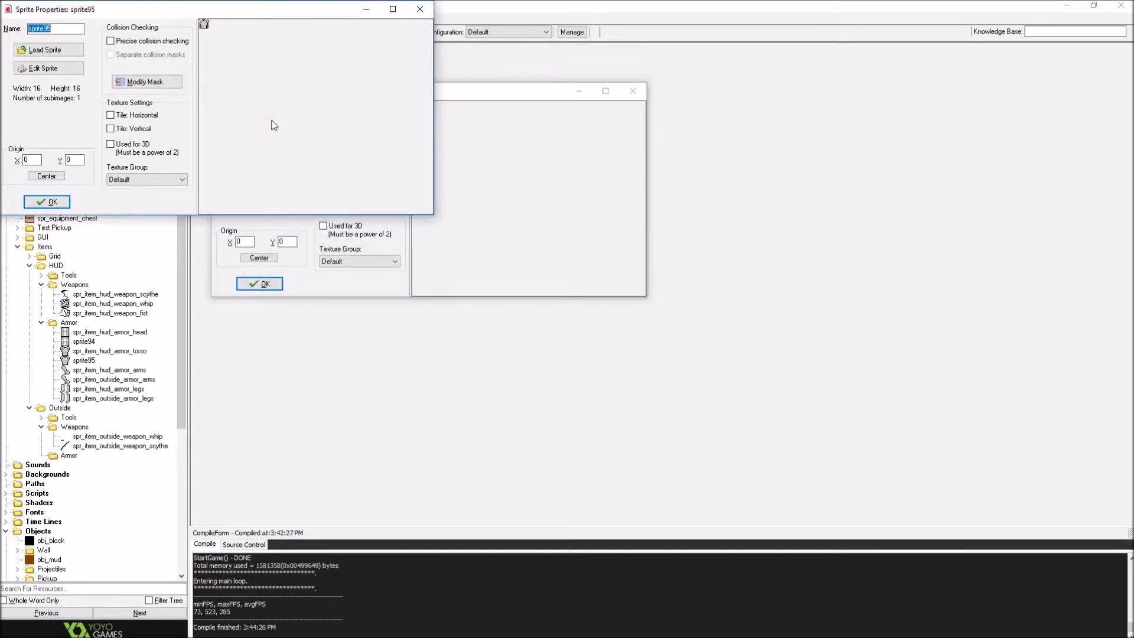
- Name the duplicated torso sprite spr_item_outside_armor_torso by reusing the copied name, and confirm it
key(ctrl+v)
key(BackSpace)
key(BackSpace)
key(BackSpace)
key(BackSpace)
text(torso)
key(Return)
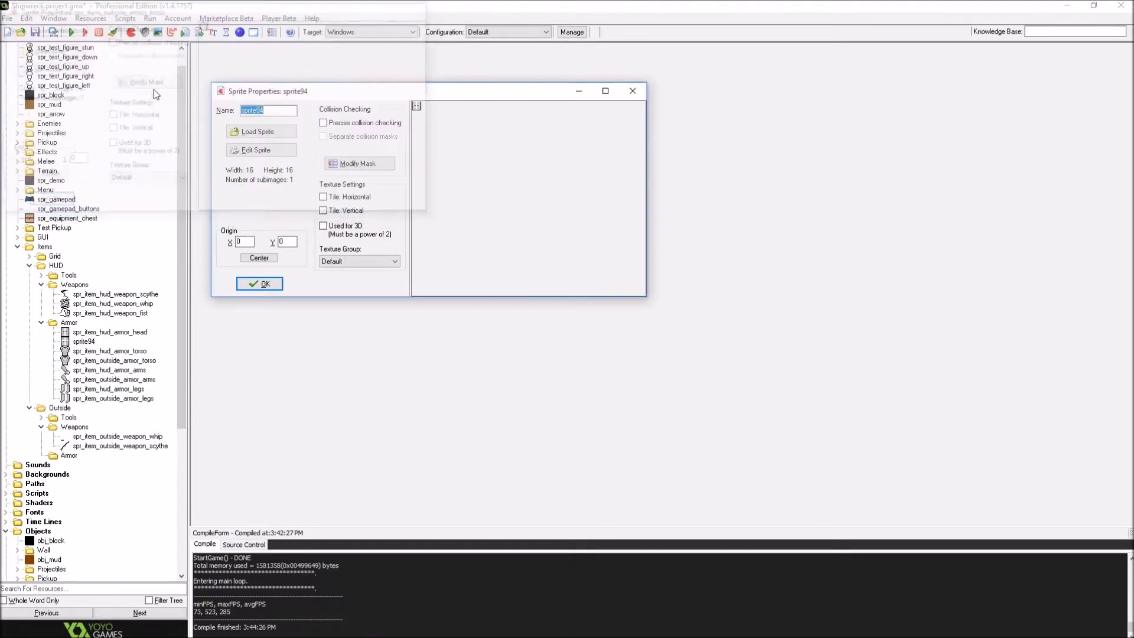
- Name the duplicated head sprite spr_item_outside_armor_uead from the copied name, confirm it and select it in the Armor group
key(ctrl+v)
key(BackSpace)
key(BackSpace)
key(BackSpace)
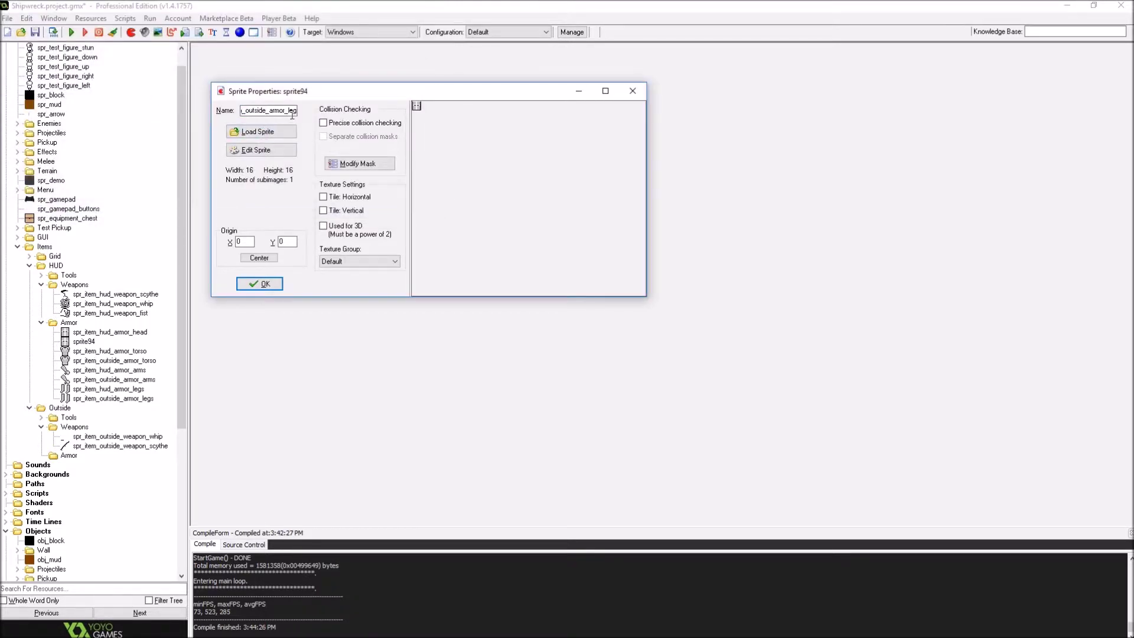
key(BackSpace)
text(uead)
key(Return)
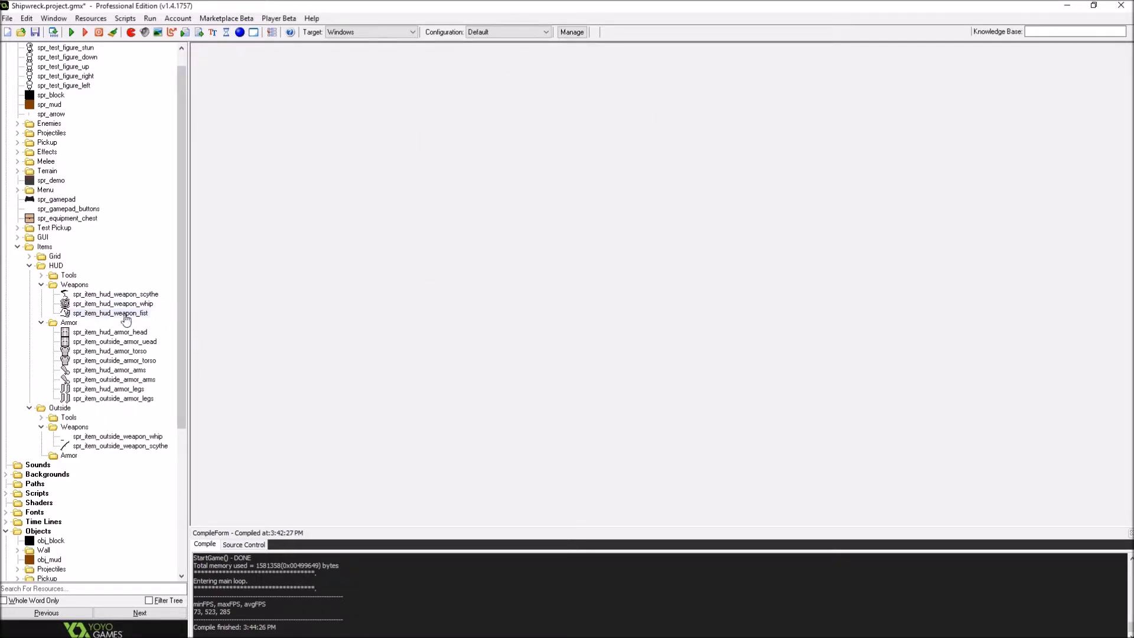
click(116, 343)
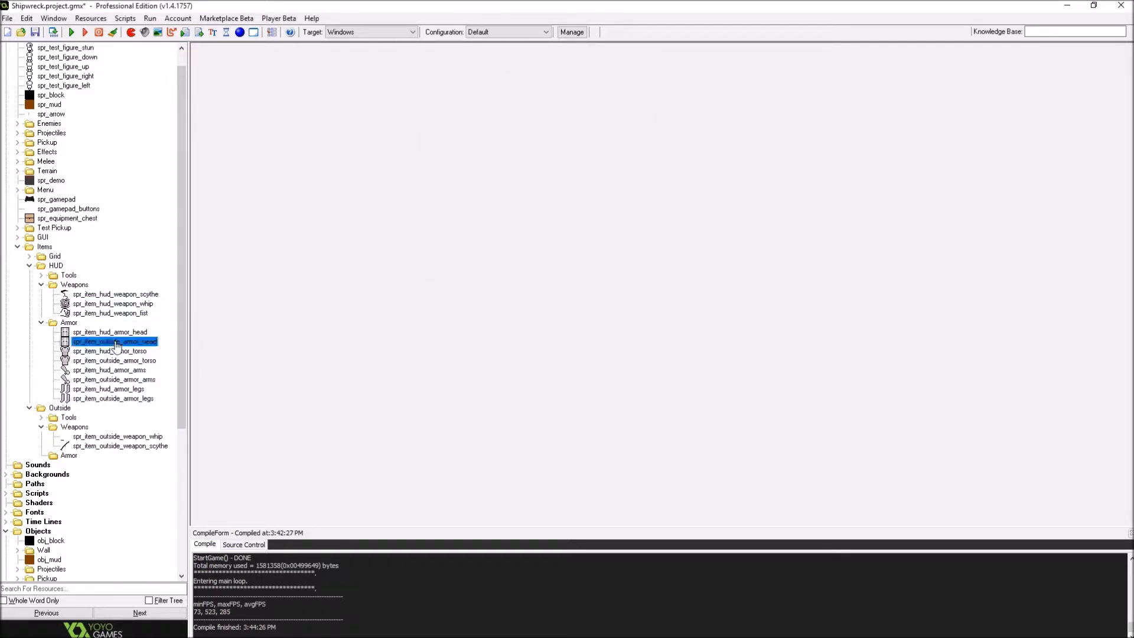
- Correct the misspelled outside head sprite's name to spr_item_outside_armor_head
click(116, 342)
key(End)
key(BackSpace)
key(BackSpace)
key(BackSpace)
key(BackSpace)
text(head)
key(Return)
- Move the outside armor head, torso, arms and legs sprites from the HUD Armor group into the Outside Armor group
drag(91, 429, 71, 455)
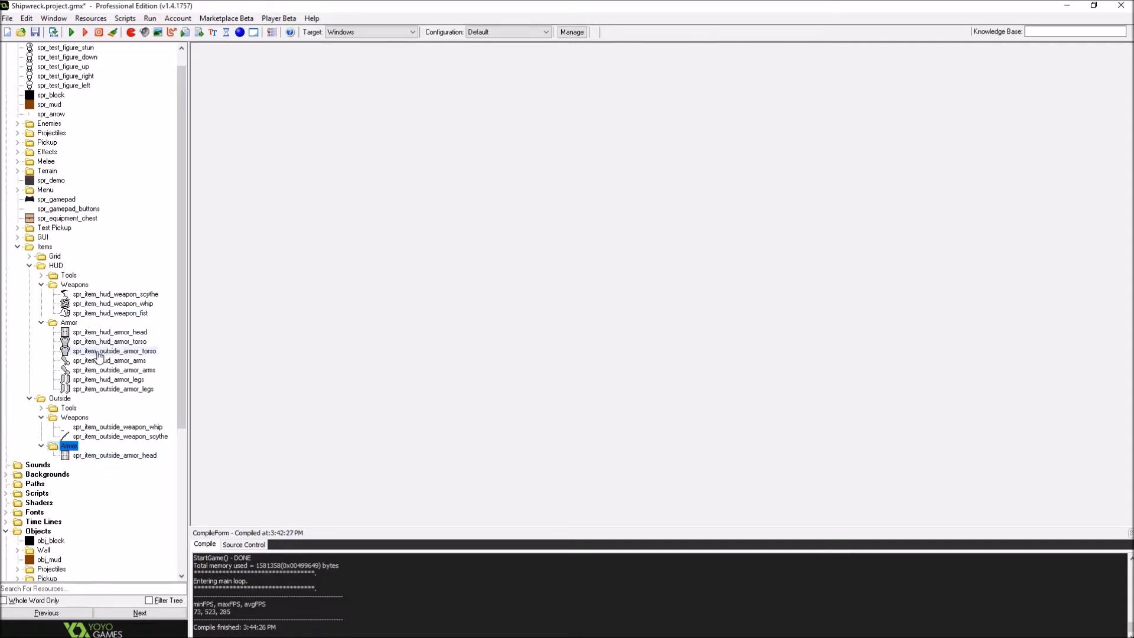
drag(99, 354, 70, 462)
drag(109, 360, 82, 463)
drag(95, 370, 83, 462)
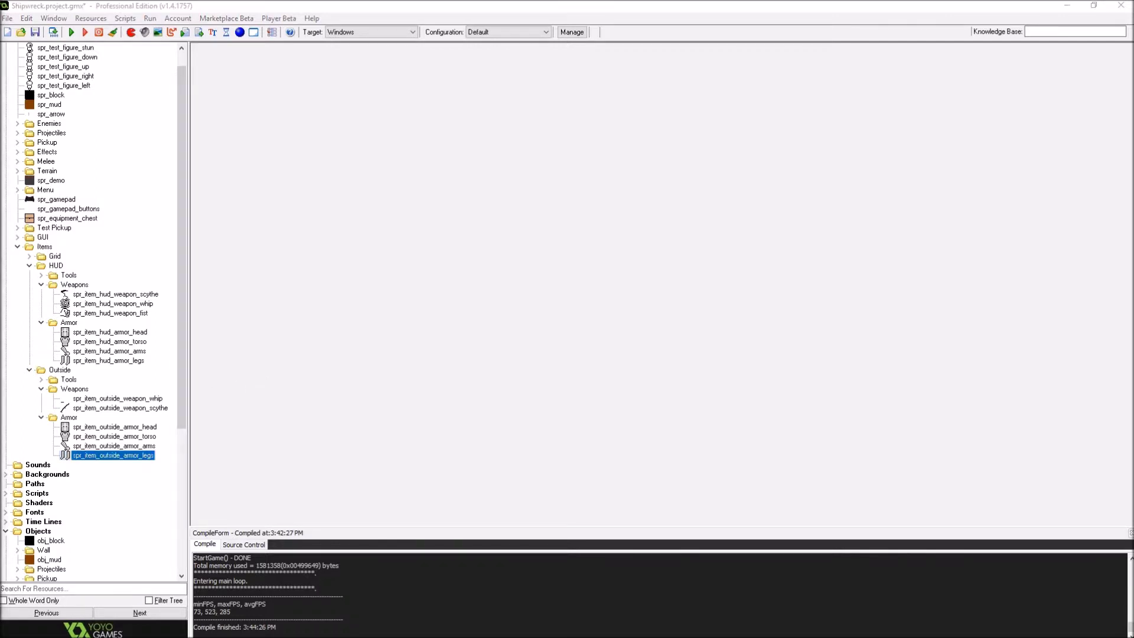
- Duplicate obj_pickup_scythe from the Weapons objects and move the copy into the Armor object group
scroll(106, 378, down, 7)
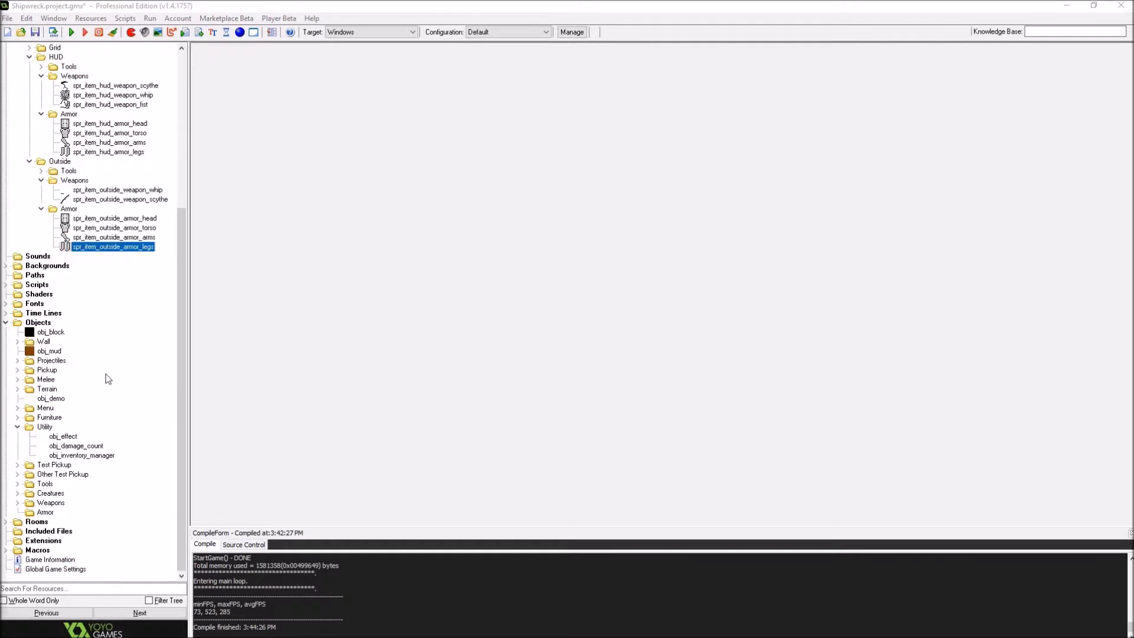
double_click(26, 485)
double_click(25, 485)
right_click(34, 514)
click(269, 461)
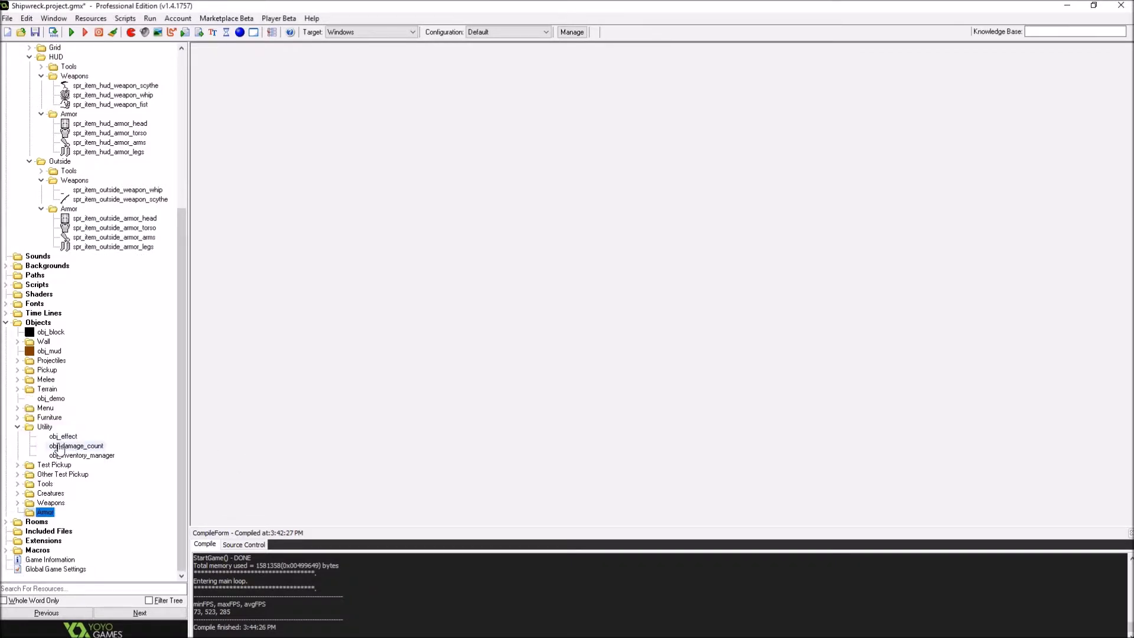
click(17, 502)
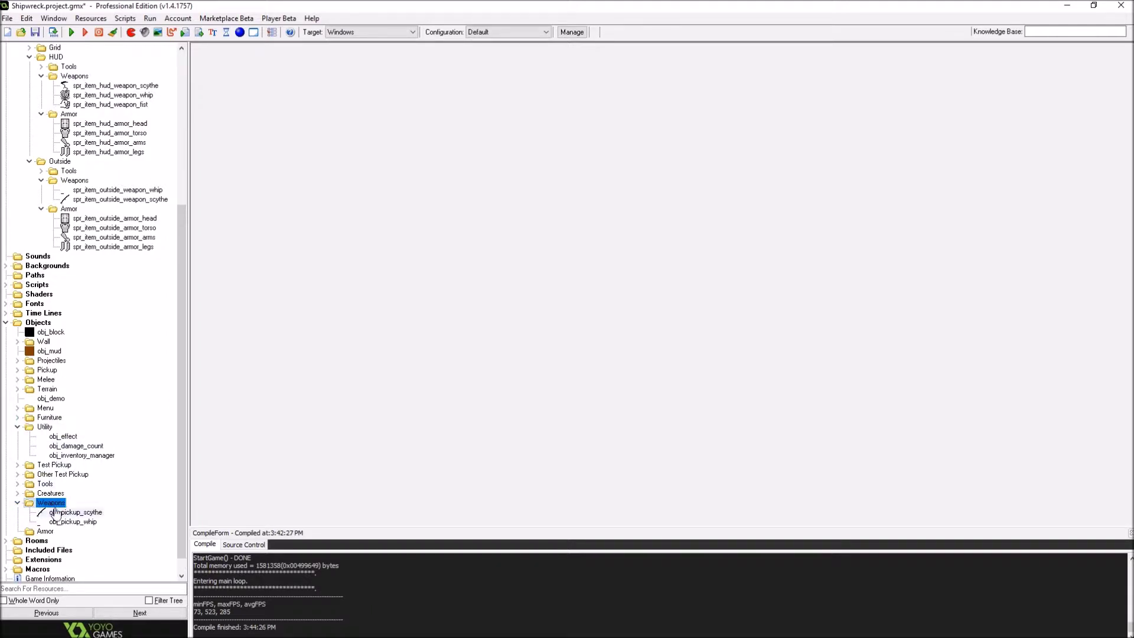
right_click(56, 512)
click(59, 391)
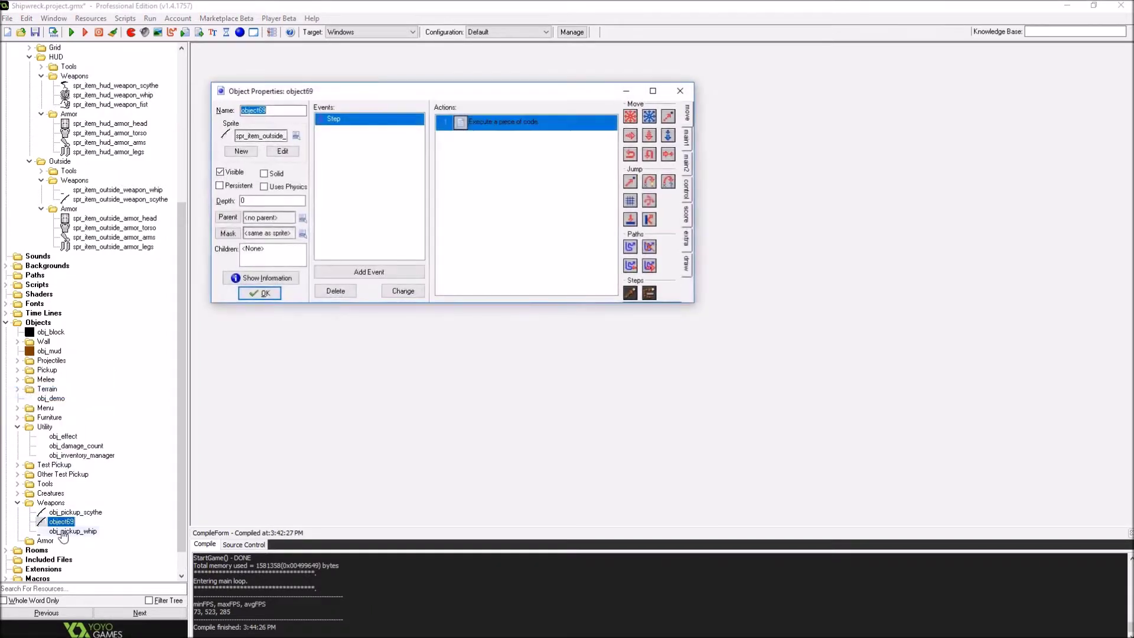
drag(53, 523, 43, 541)
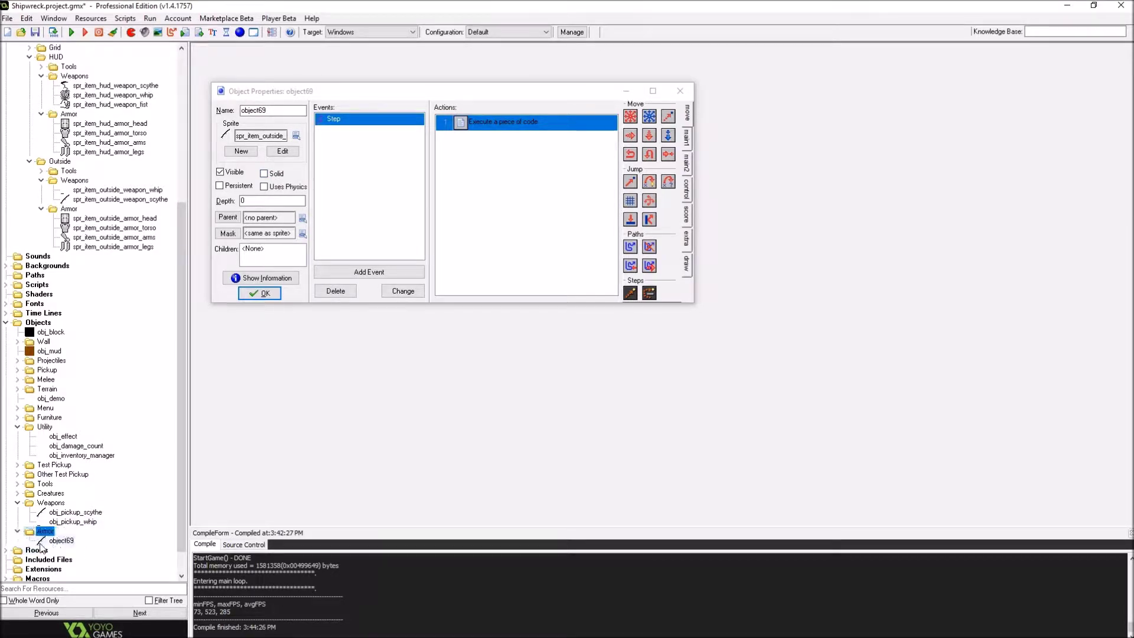
- Name the duplicated pickup object obj_pickup_armor_head
double_click(289, 111)
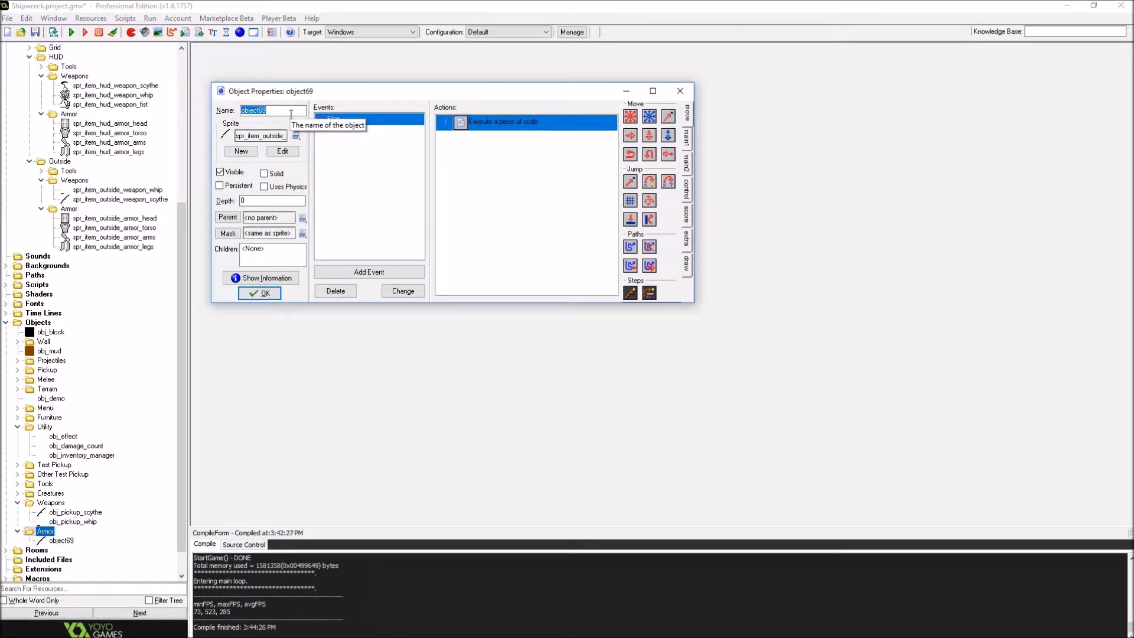
text(ob)
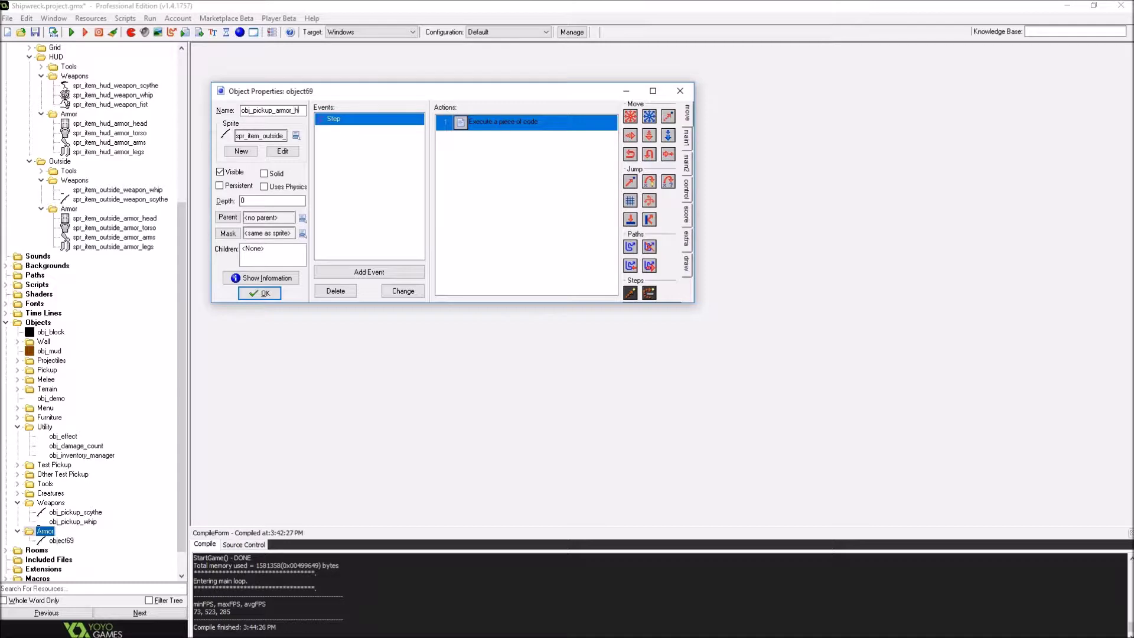
text(ead)
key(Return)
- Open the Step event code of obj_pickup_armor_head in a maximized editor and set the item name to "Test Helm"
double_click(83, 540)
double_click(512, 118)
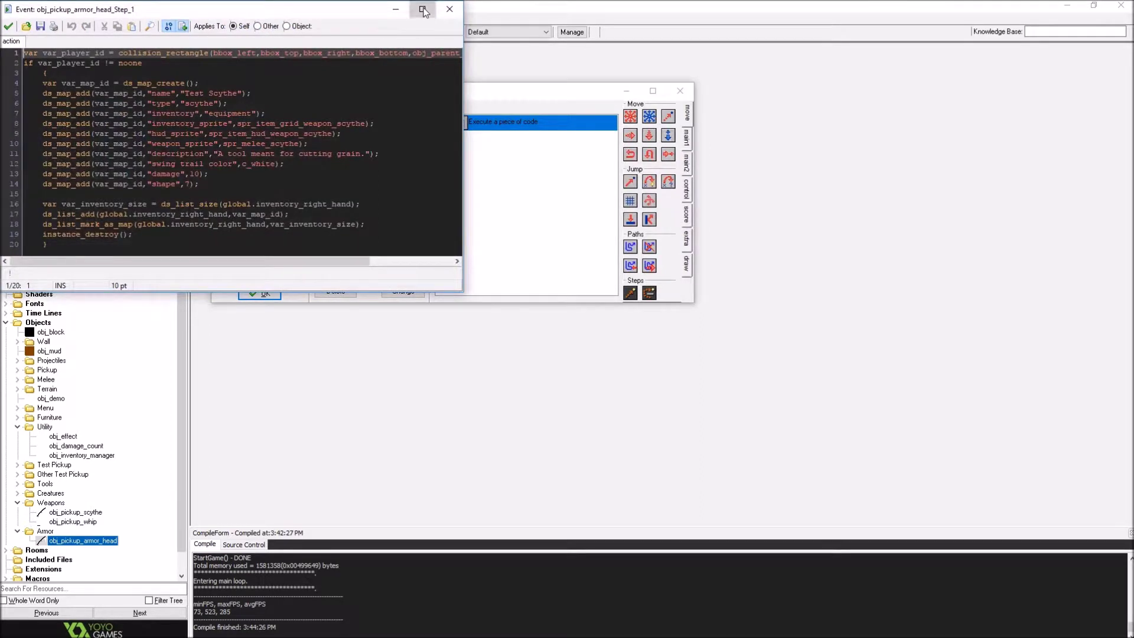
click(429, 11)
click(237, 87)
drag(237, 87, 214, 86)
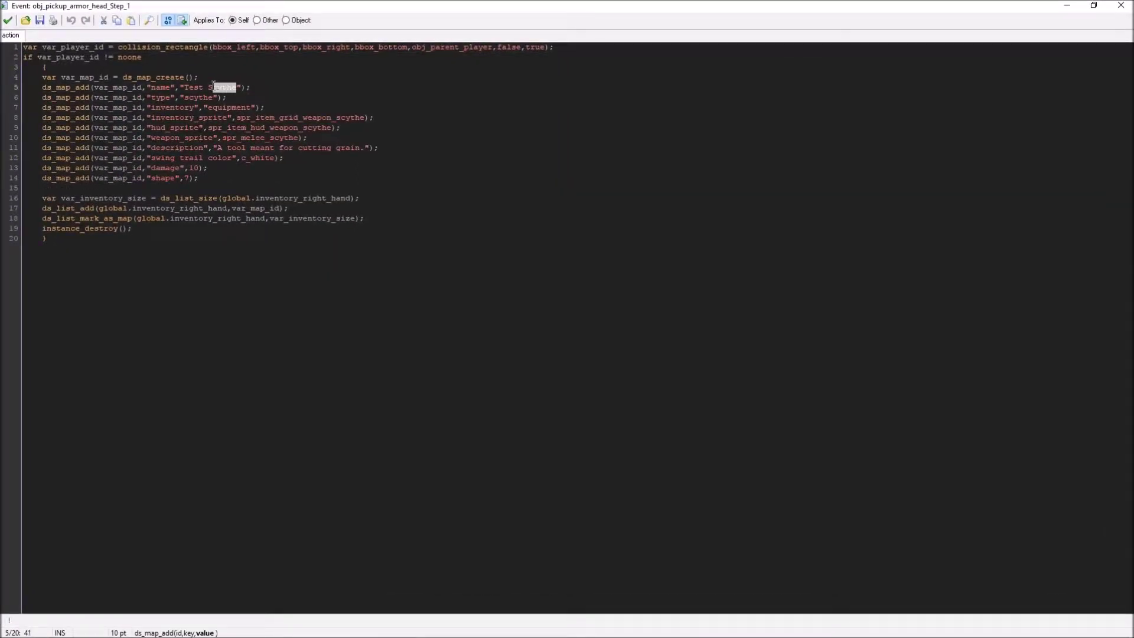
text(Helm)
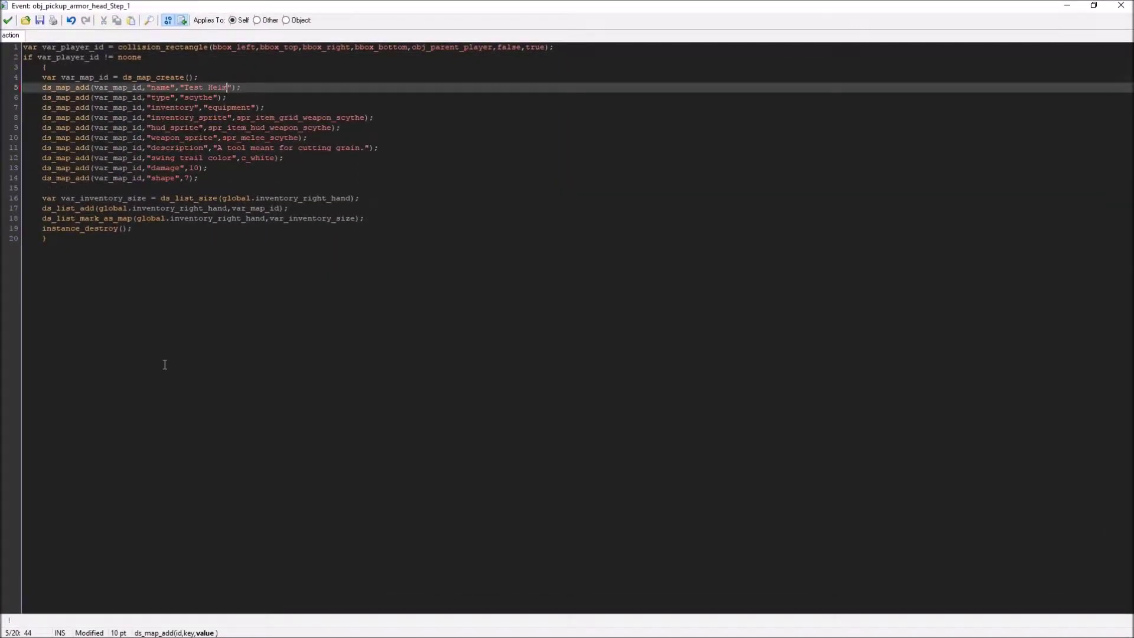
- Set the "inventory" value in the helm's item map to "armor"
key(Down)
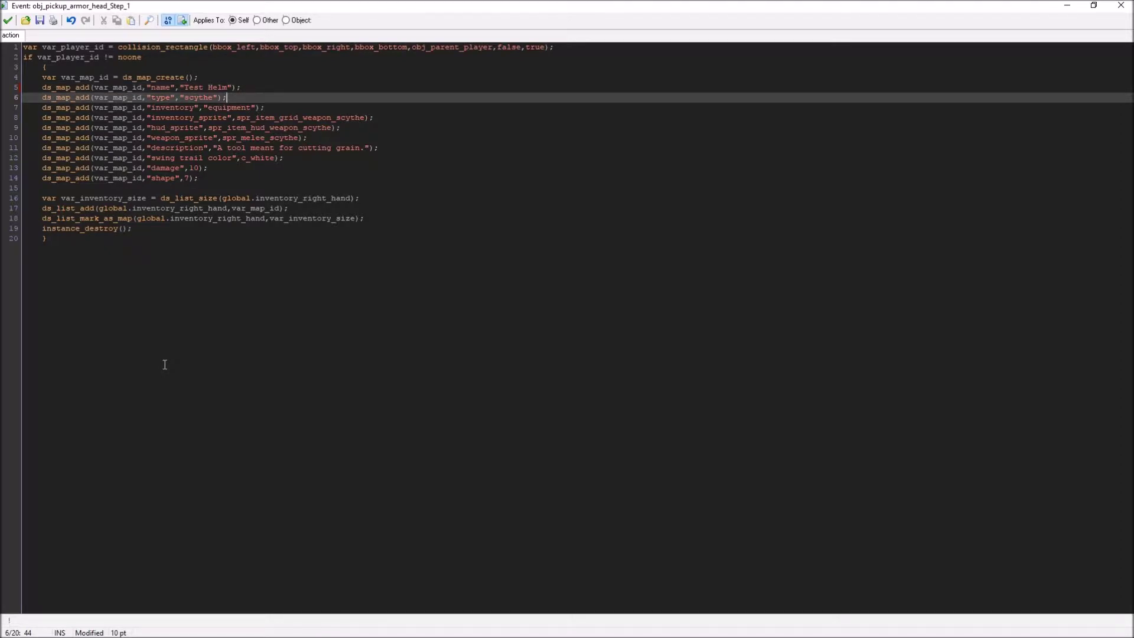
key(Down)
key(shift+Left)
key(shift+Left)
key(shift+Left)
key(shift+Left)
key(shift+Left)
key(shift+Left)
key(shift+Left)
key(shift+Left)
key(shift+Left)
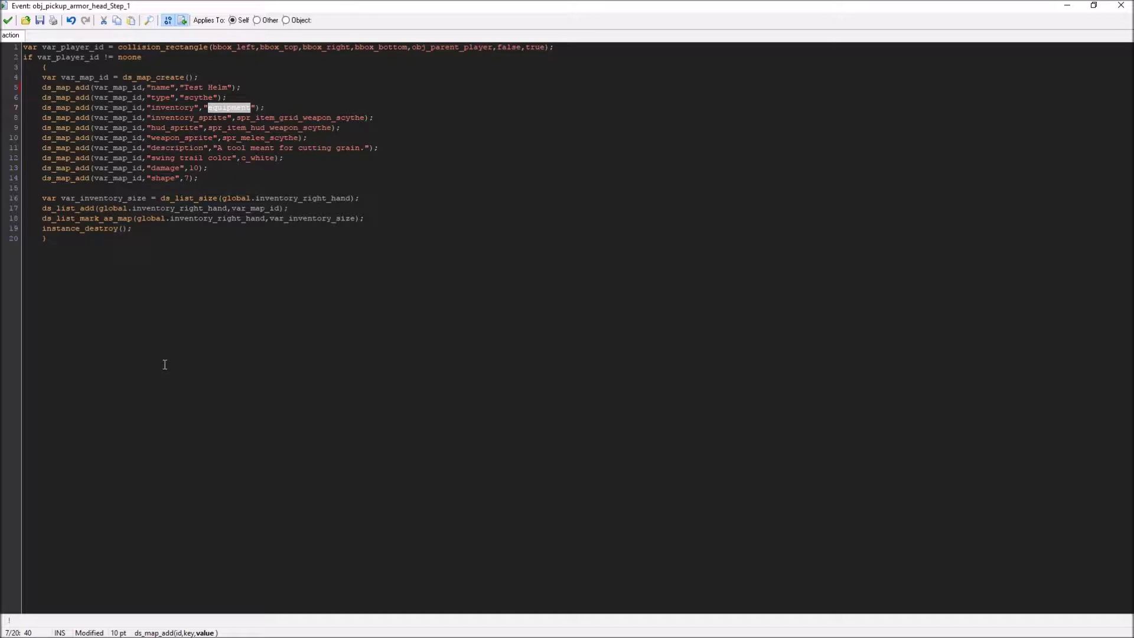
text(armor)
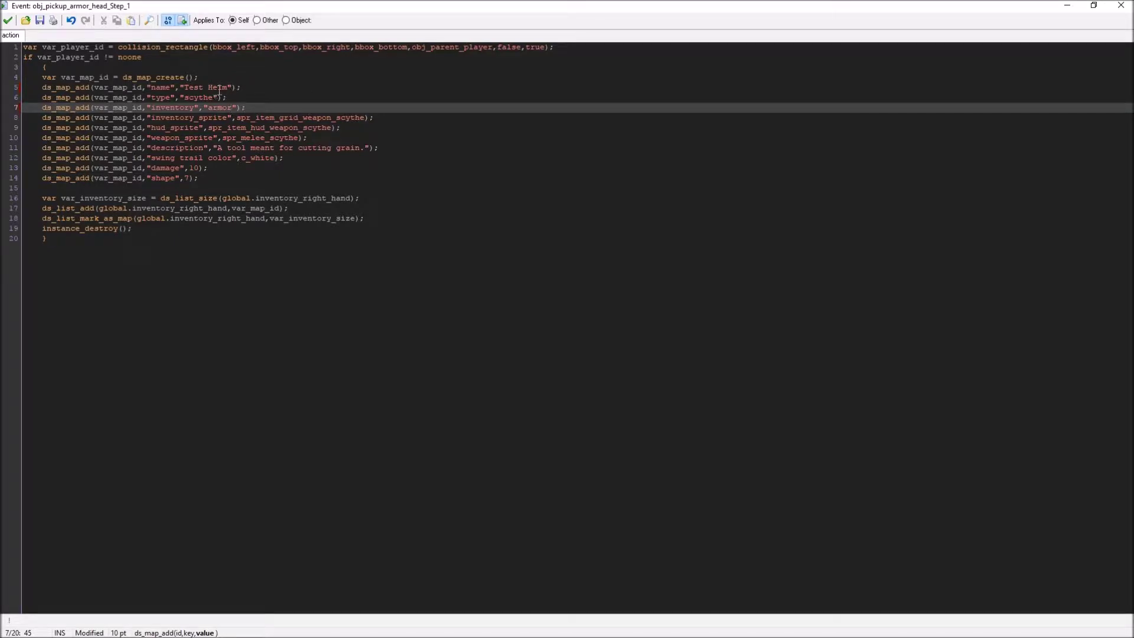
- Delete the "type" line from the helm's item map, including its empty line
drag(225, 97, 16, 97)
key(BackSpace)
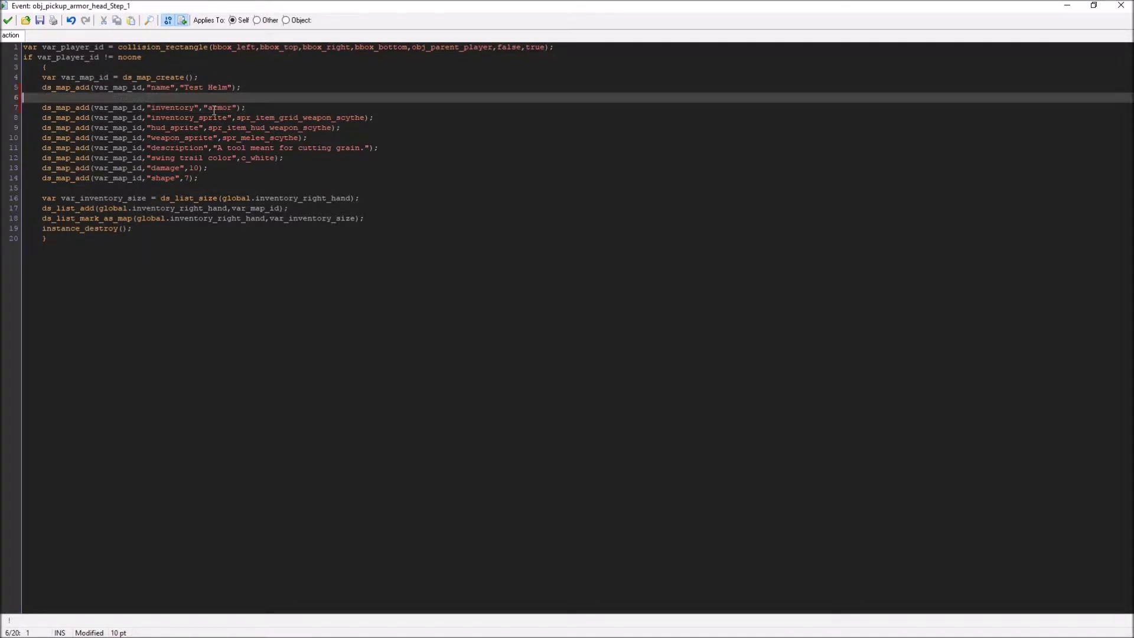
key(BackSpace)
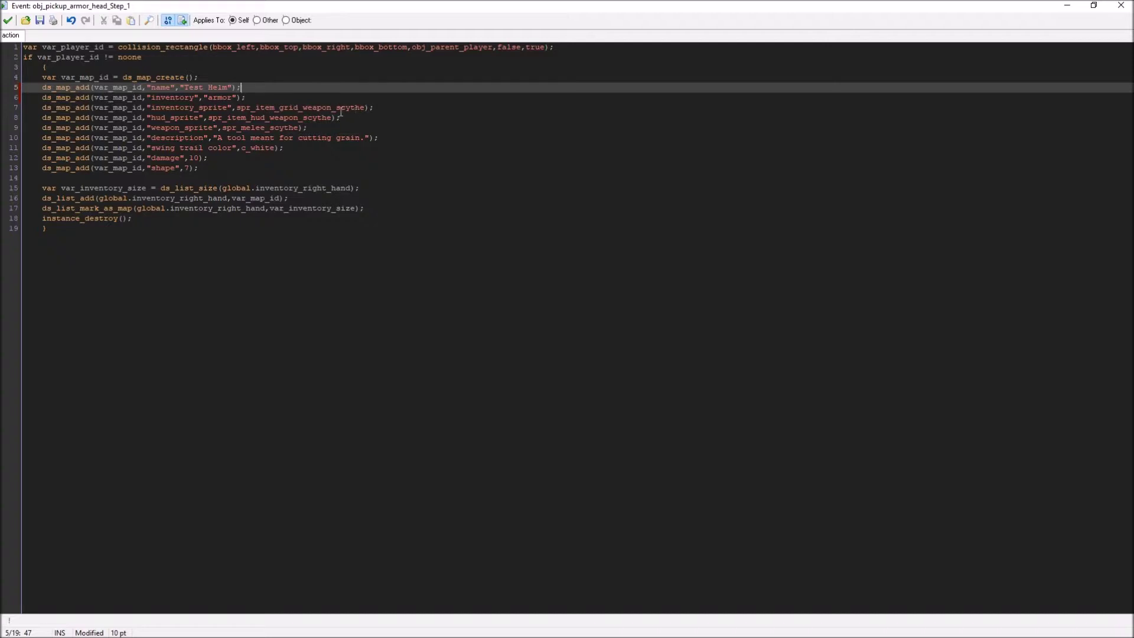
click(364, 107)
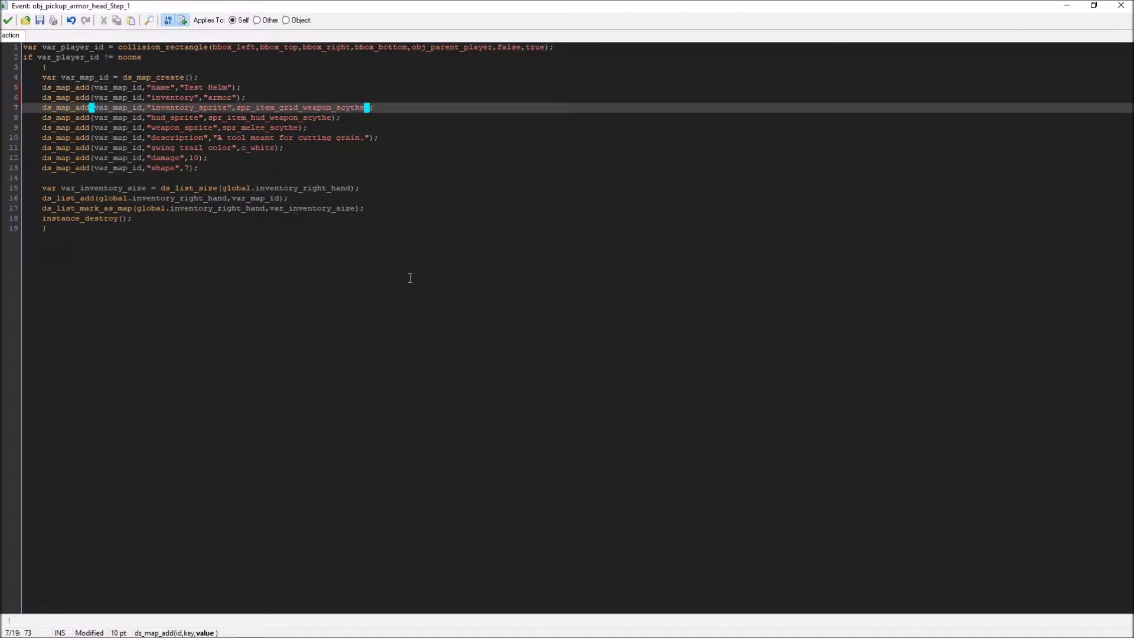
key(BackSpace)
key(BackSpace)
key(BackSpace)
key(BackSpace)
key(BackSpace)
key(BackSpace)
key(BackSpace)
key(BackSpace)
key(BackSpace)
key(BackSpace)
key(BackSpace)
key(BackSpace)
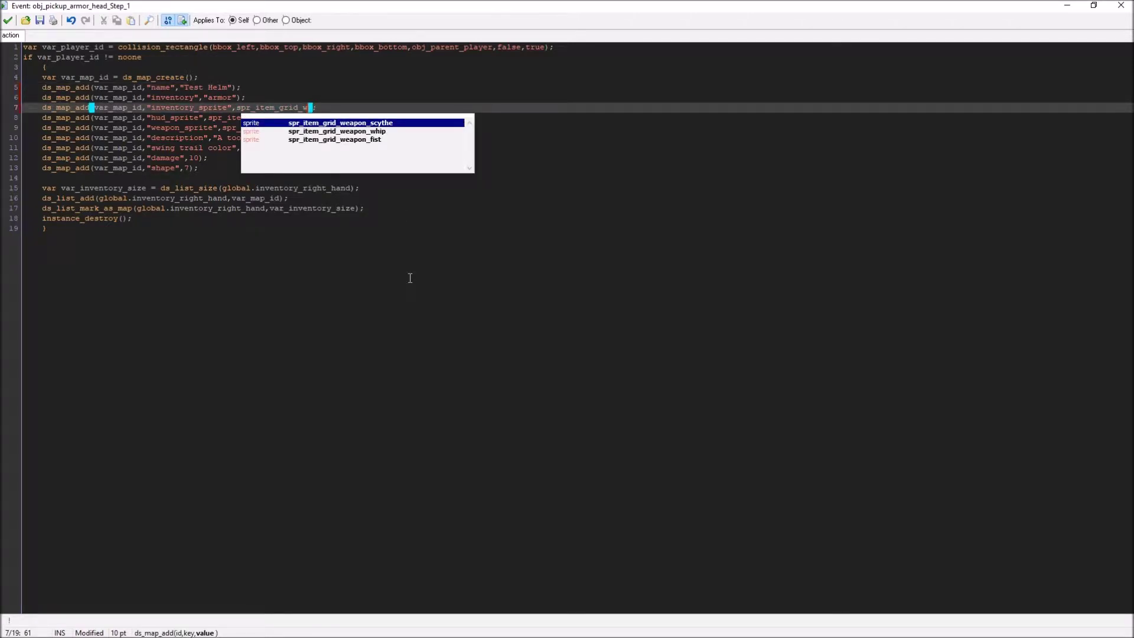
key(ctrl+z)
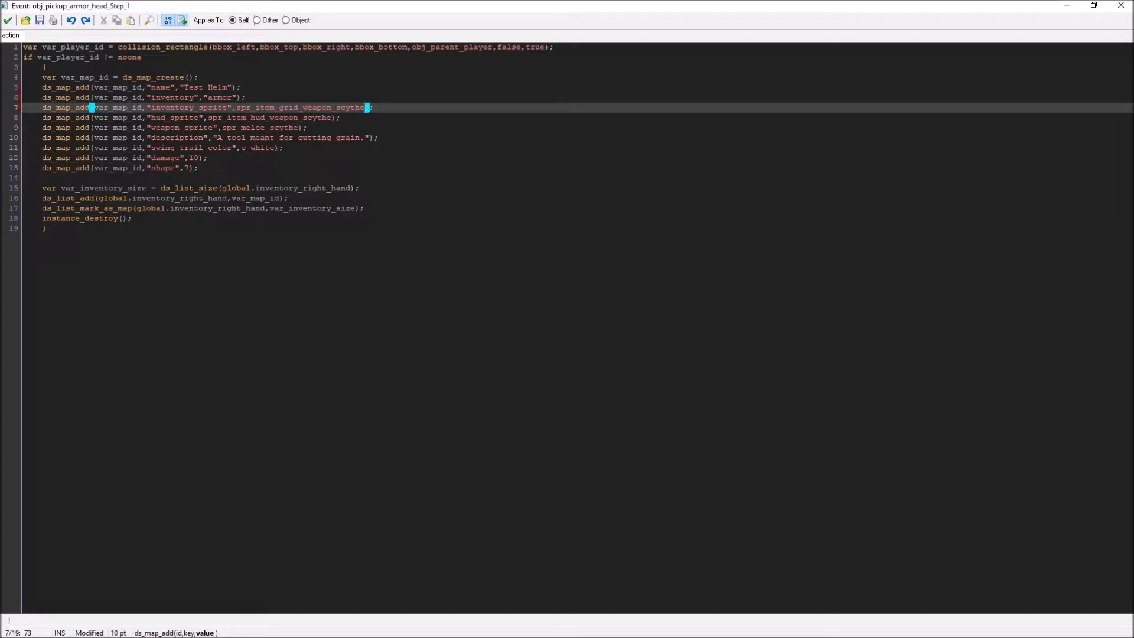
- Delete the whole "inventory_sprite" line from the helm's item map
drag(373, 107, 26, 105)
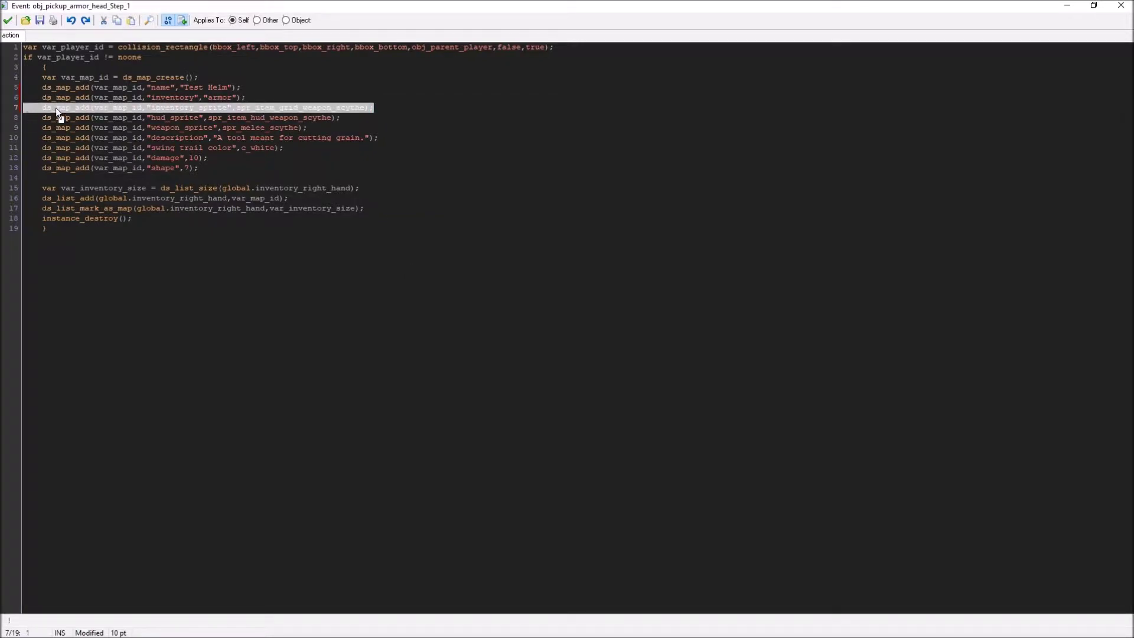
key(BackSpace)
key(BackSpace)
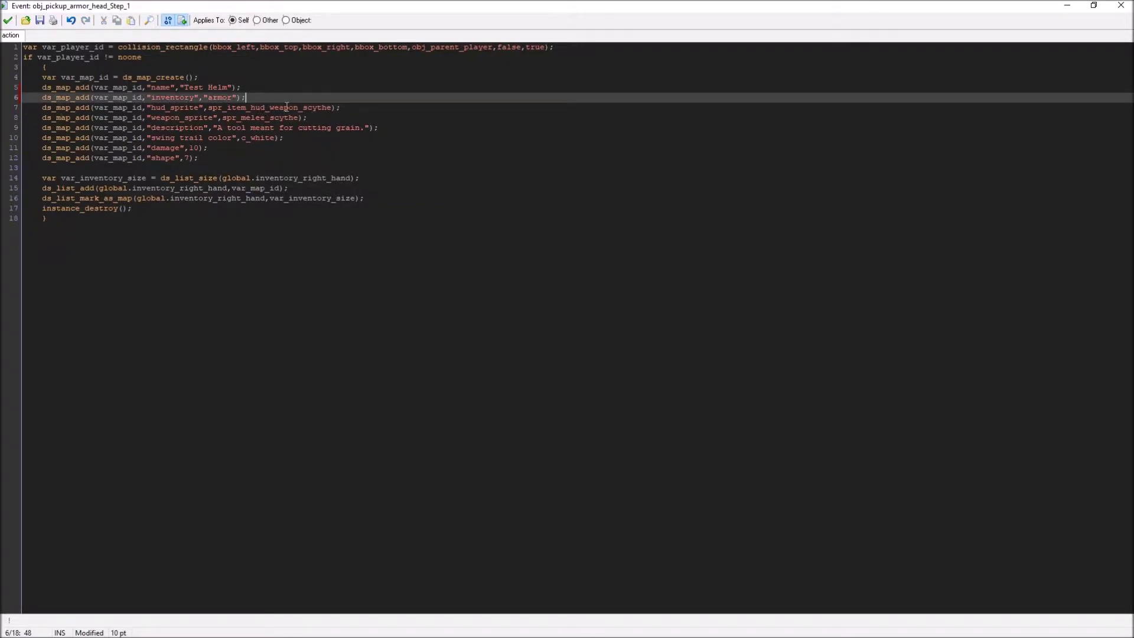
- Set the "hud_sprite" value in the helm's item map to spr_item_hud_armor_head
click(293, 107)
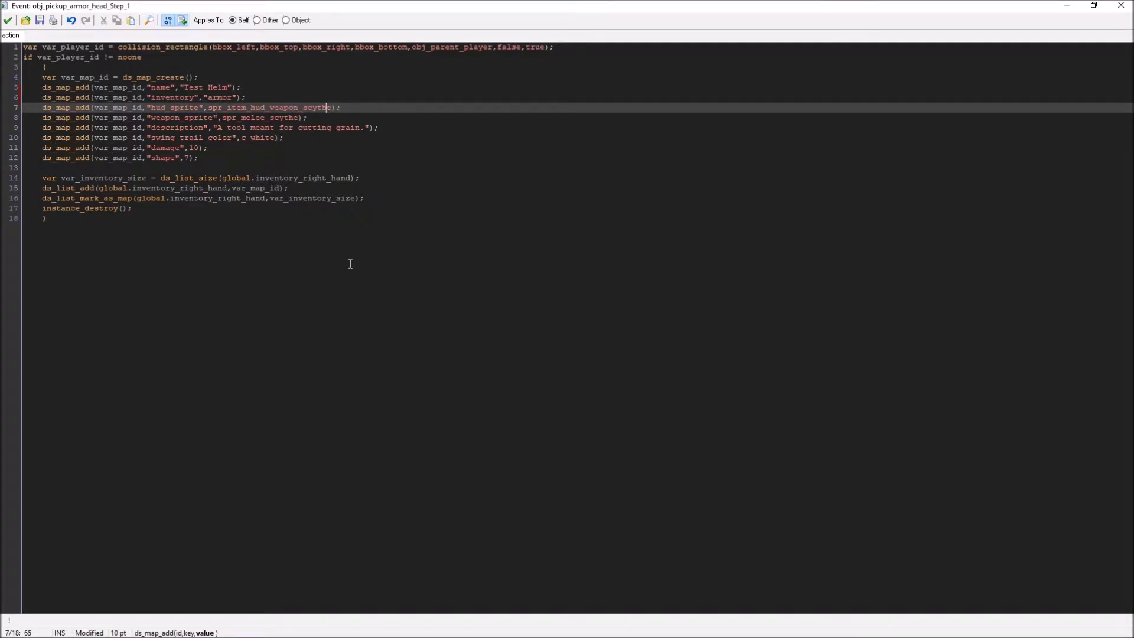
key(Right)
key(shift+Left)
key(shift+Left)
key(shift+Left)
key(shift+Left)
key(shift+Left)
key(shift+Left)
key(shift+Left)
key(shift+Left)
key(shift+Left)
key(shift+Left)
key(shift+Left)
key(shift+Left)
key(shift+Left)
key(shift+Left)
key(shift+Left)
key(shift+Right)
key(shift+Right)
text(armor)
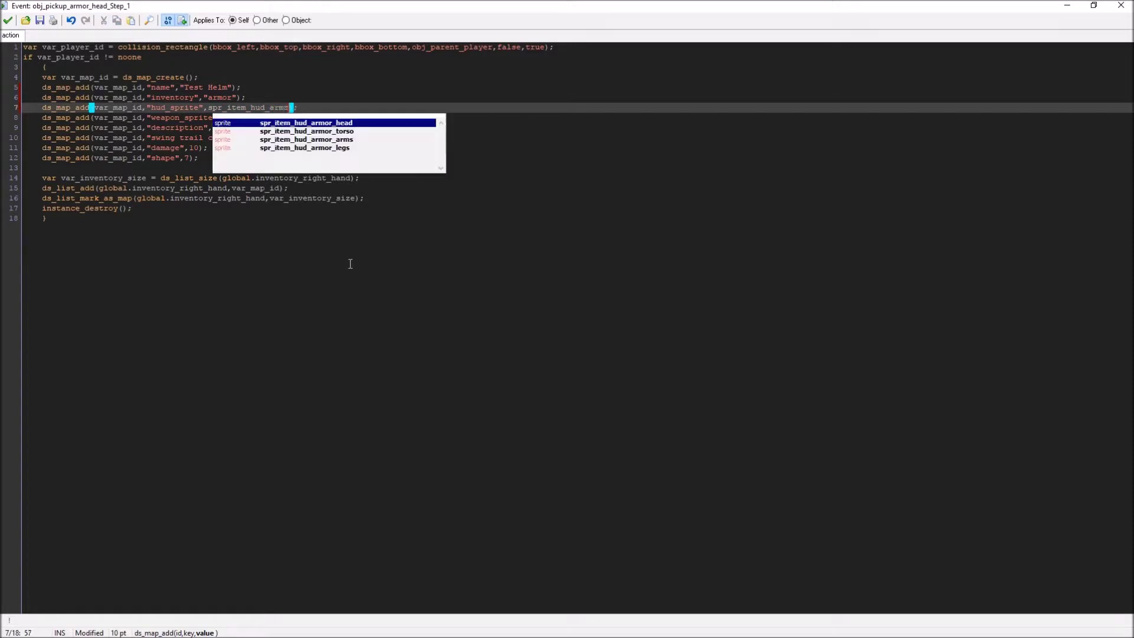
key(Return)
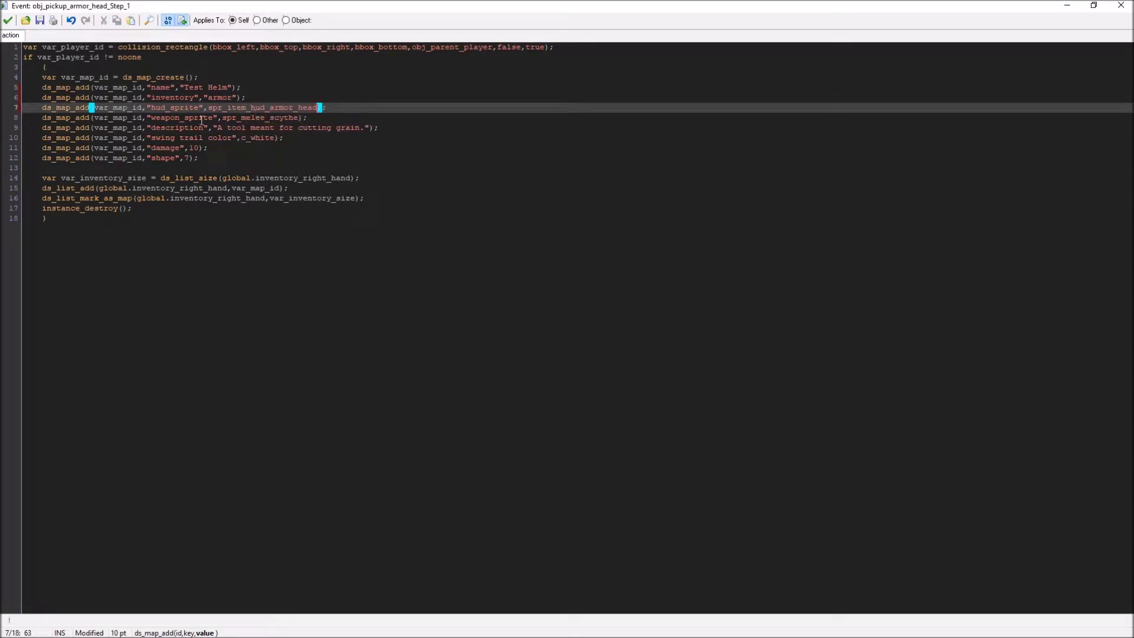
- Delete the "weapon_sprite" line from the helm's item map
drag(307, 118, 4, 122)
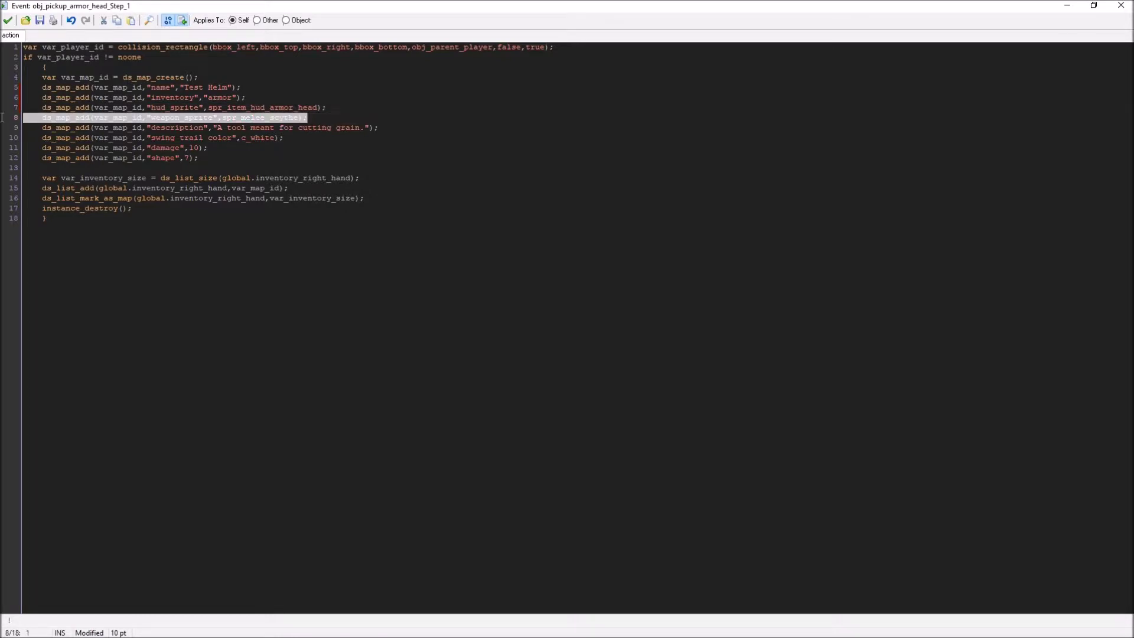
key(BackSpace)
key(BackSpace)
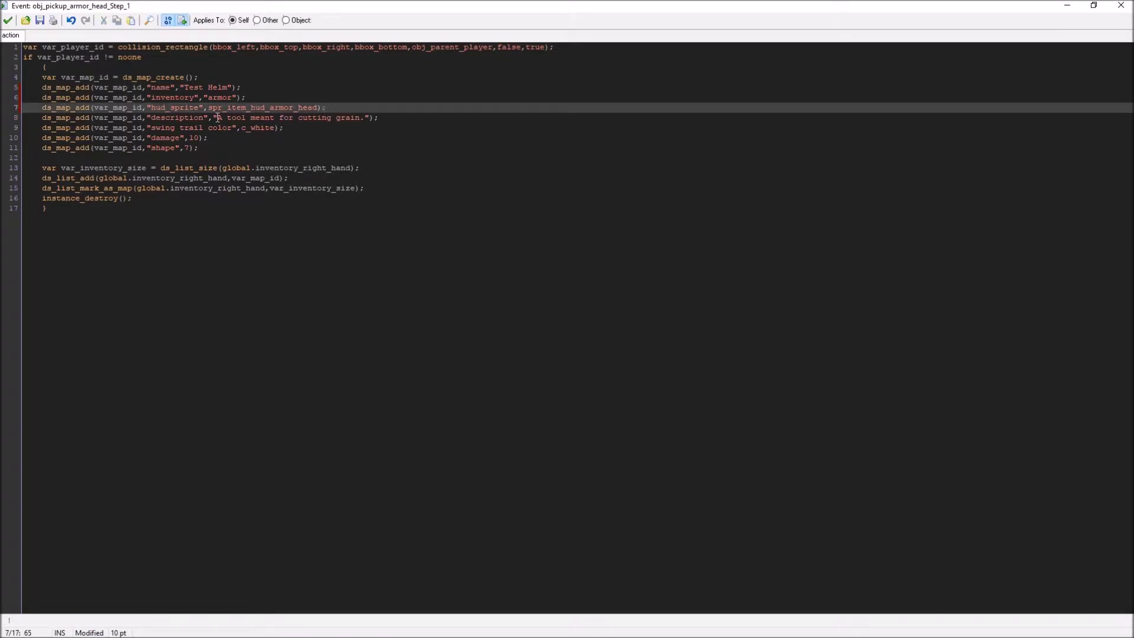
- Replace the helm's description text with "A simple helmet."
drag(359, 117, 218, 118)
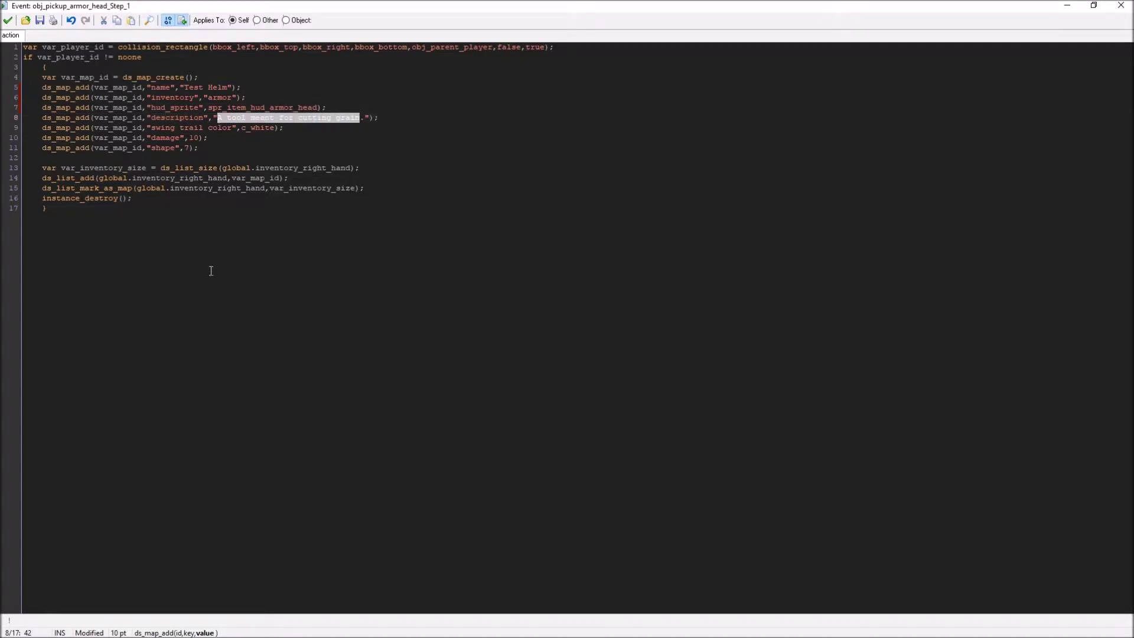
text(A st)
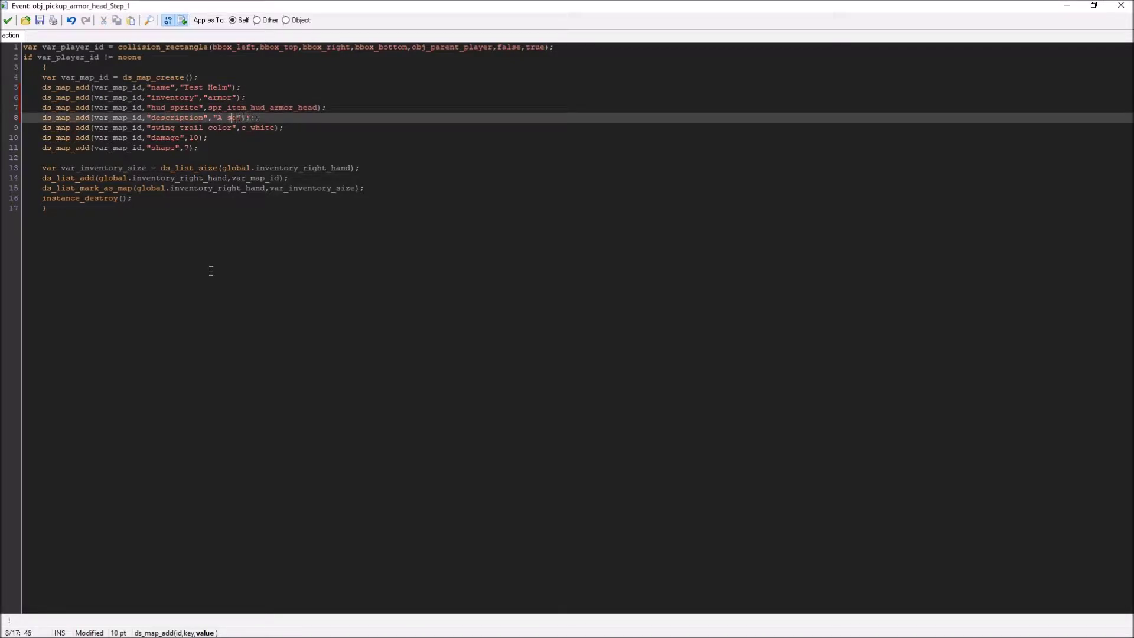
key(BackSpace)
text(imple )
text(,s)
key(BackSpace)
key(BackSpace)
text(helmet)
- Delete the "swing trail color", "damage" and "shape" lines from the helm's item map
drag(230, 147, 30, 139)
key(shift+Up)
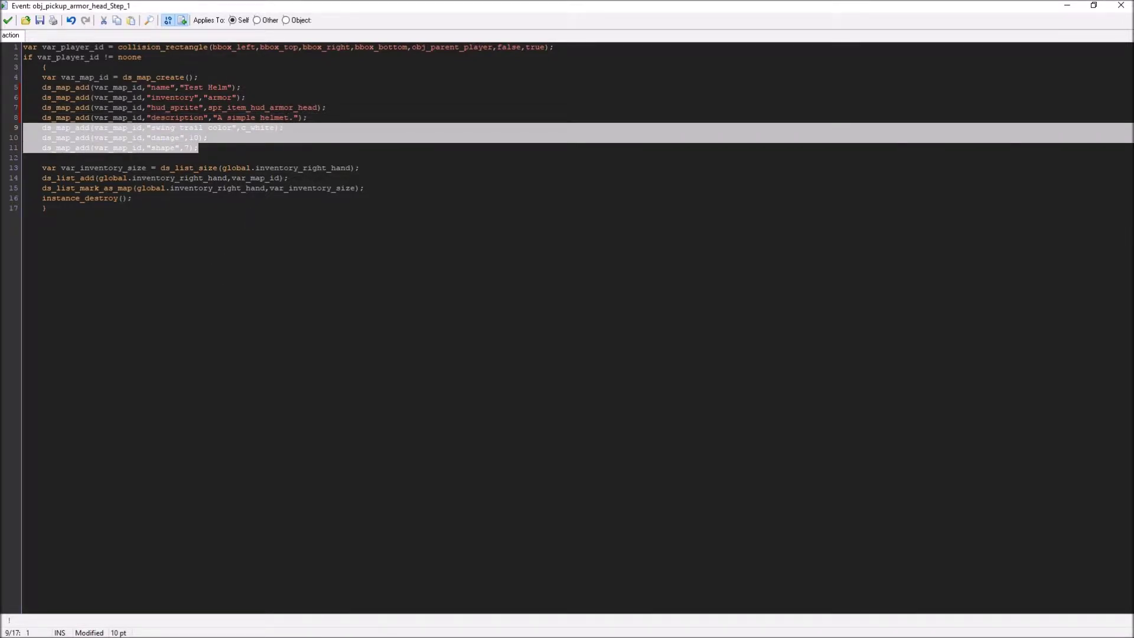
key(Delete)
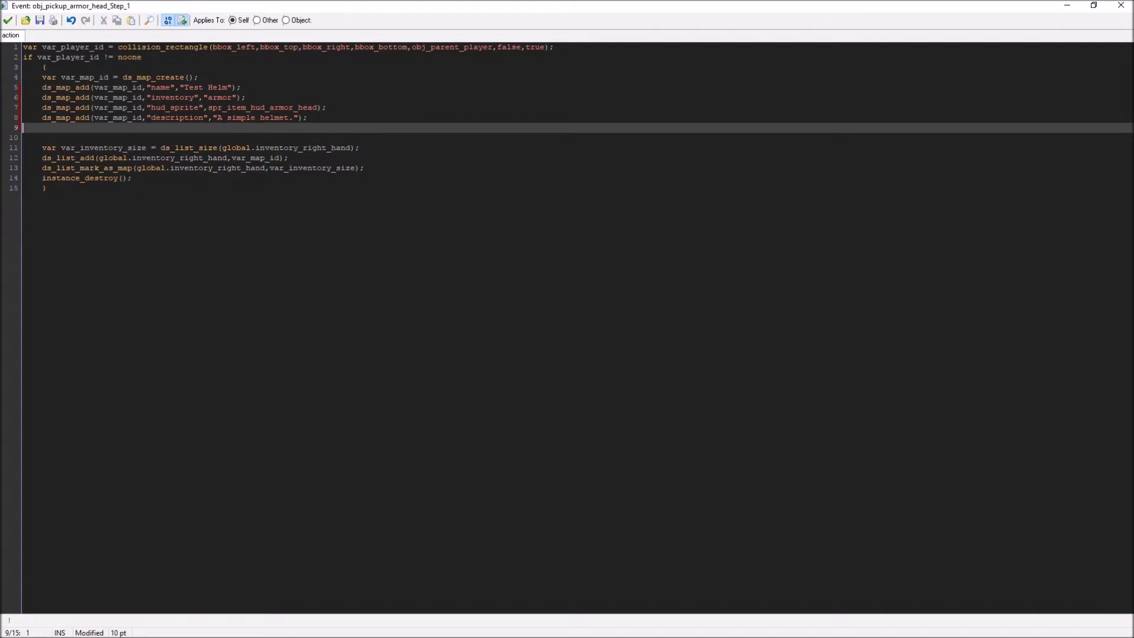
key(BackSpace)
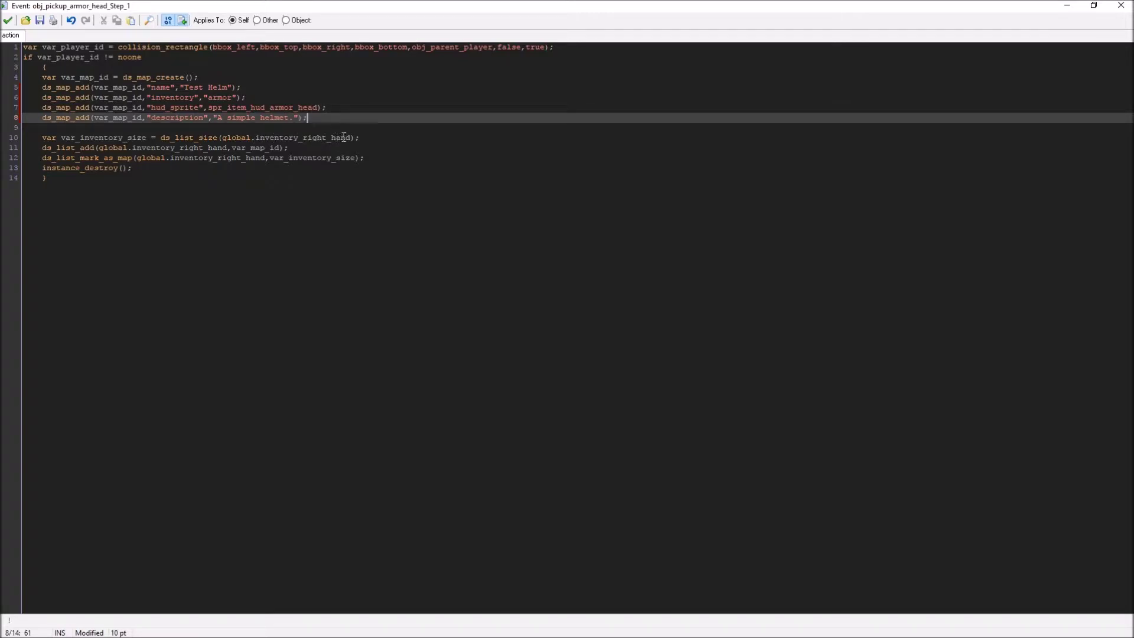
- Restore the helm code window to normal size and open the Create event code of obj_inventory_manager
double_click(289, 5)
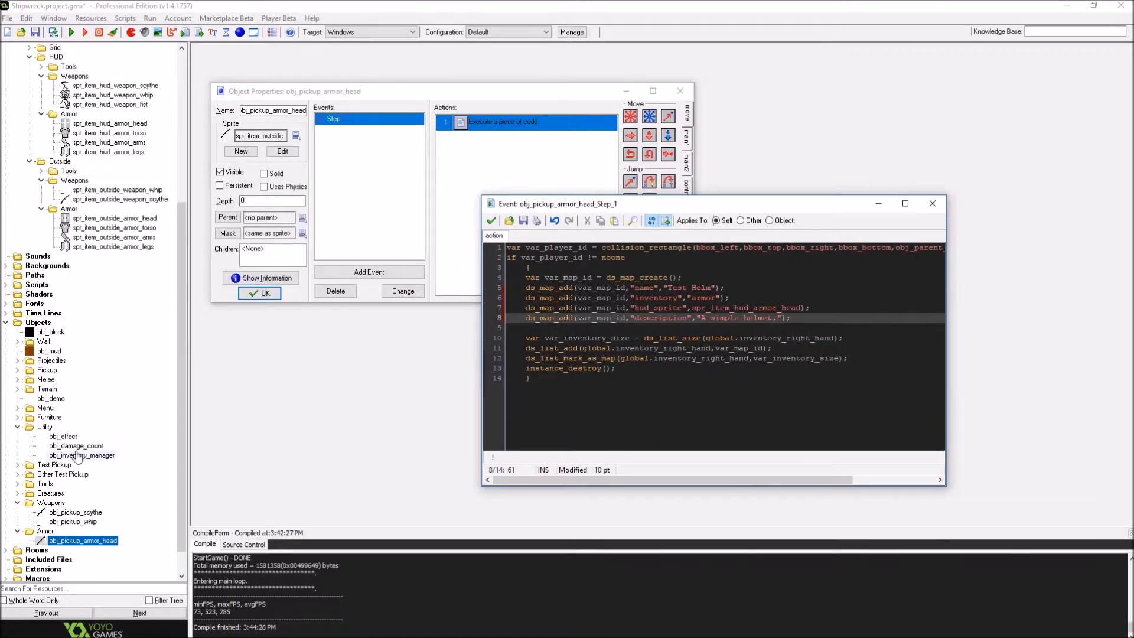
double_click(74, 456)
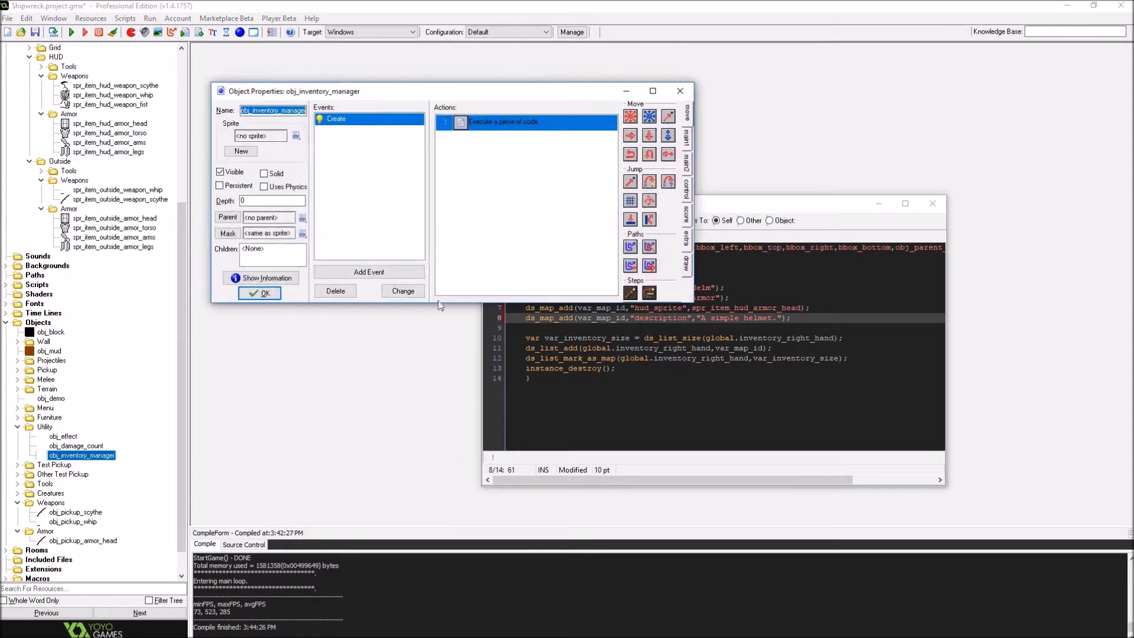
double_click(549, 122)
double_click(519, 13)
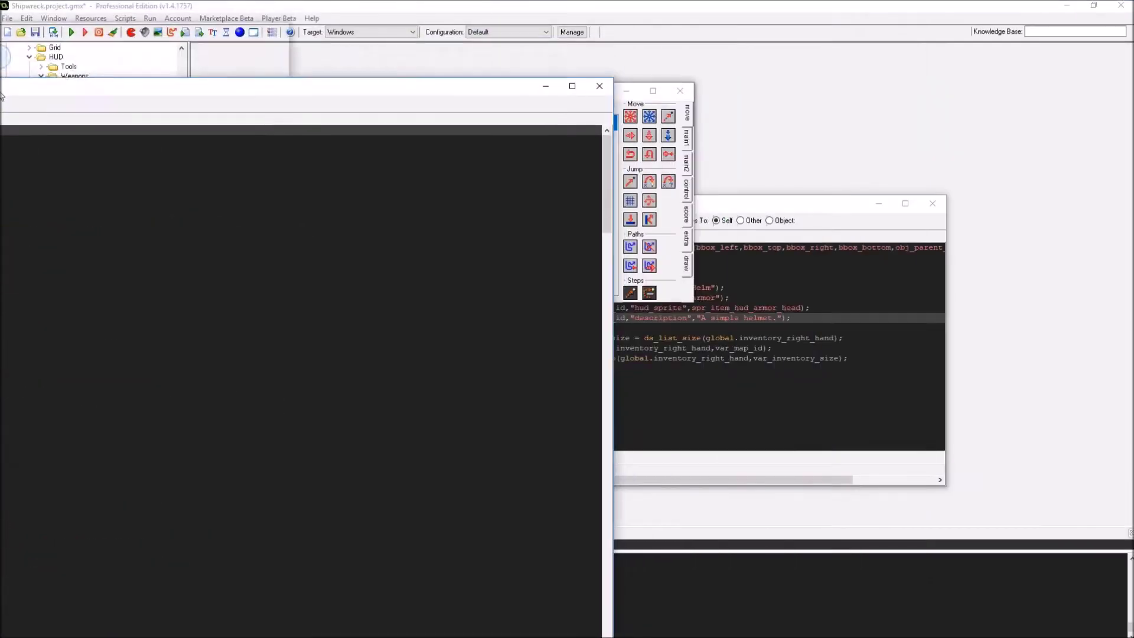
- Replace right_hand with armor in the ds_list_size and ds_list_add lines of the head armor pickup's Step code
drag(742, 203, 1131, 271)
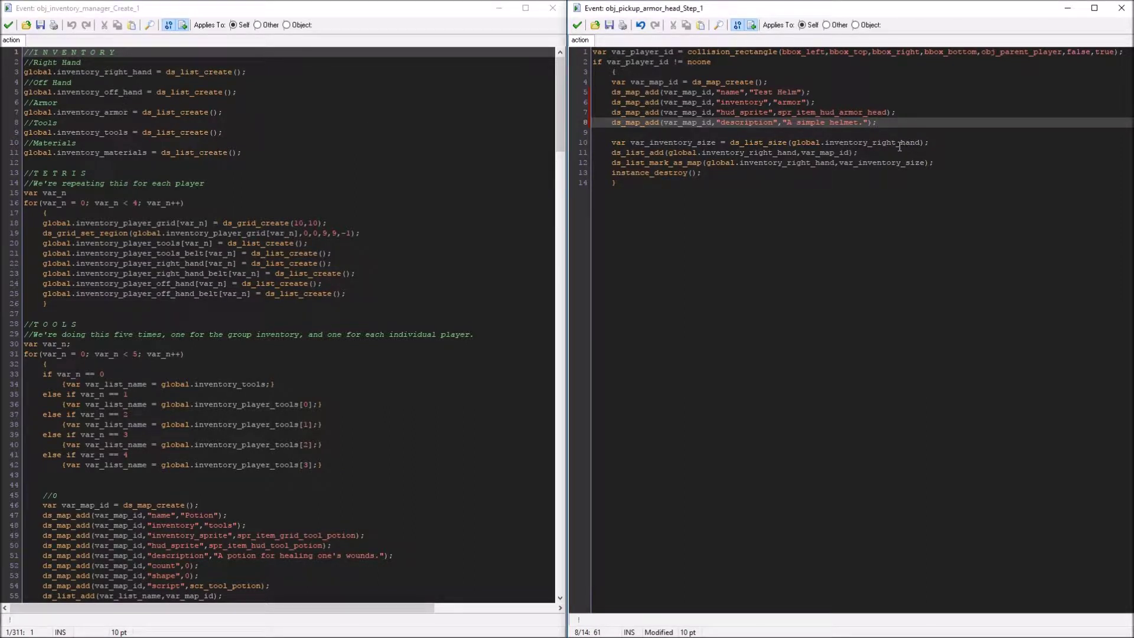
click(921, 142)
drag(884, 142, 873, 143)
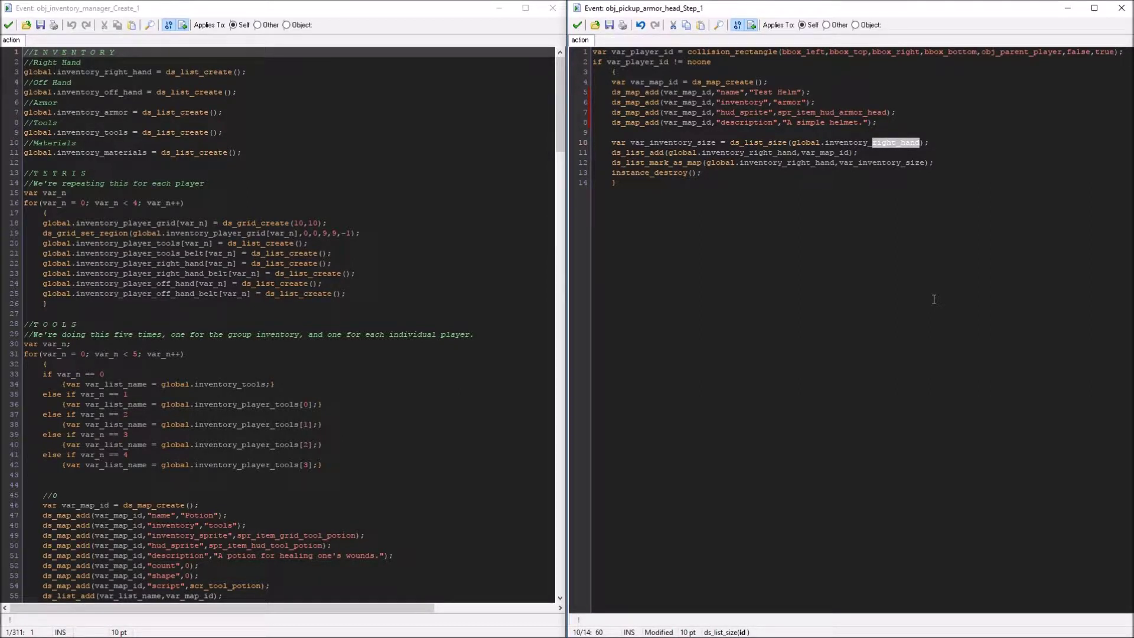
text(armor)
key(Down)
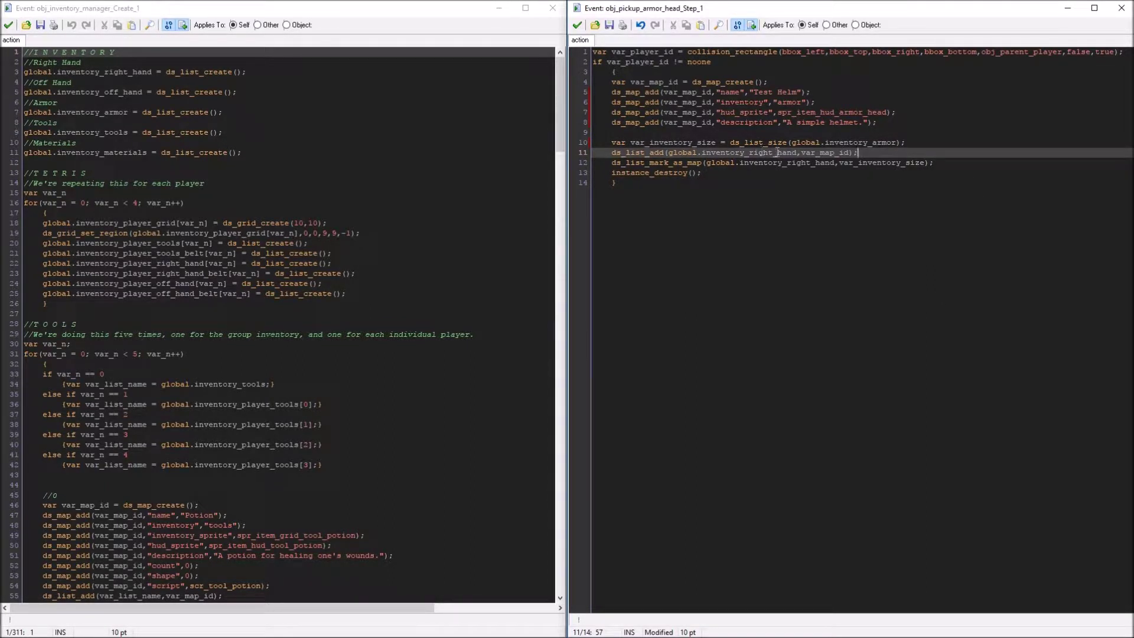
drag(796, 152, 751, 155)
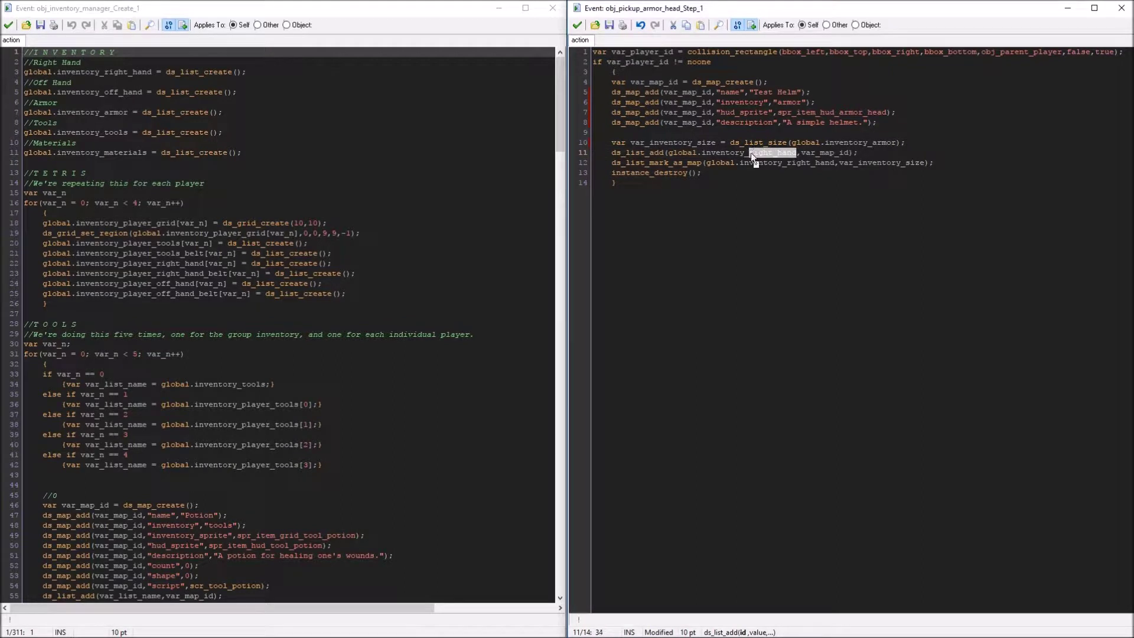
text(armor)
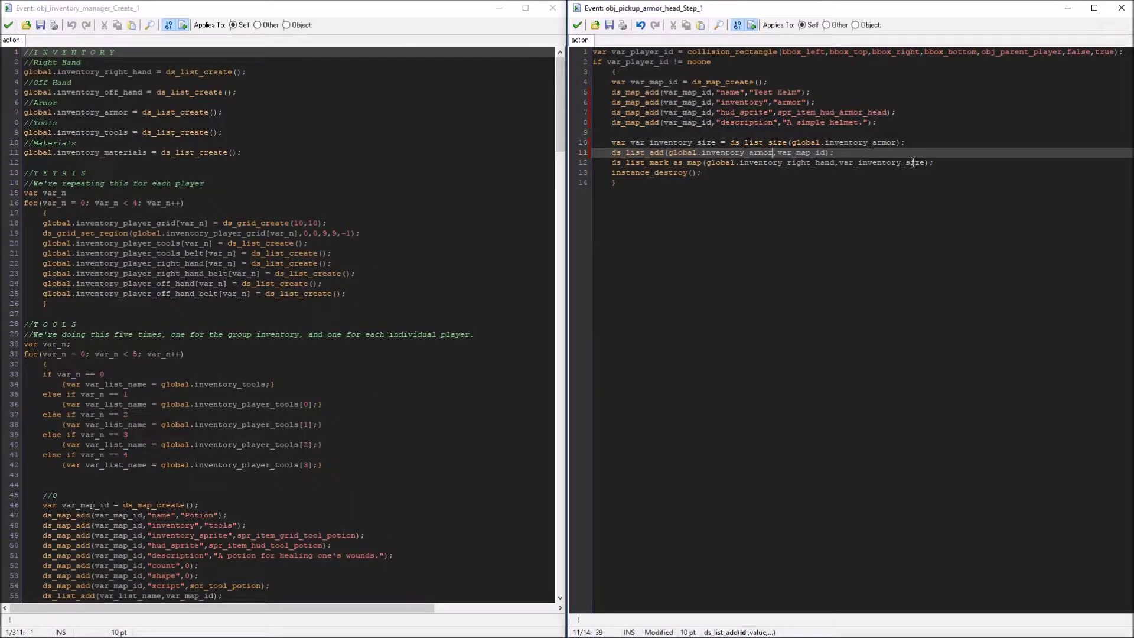
- Change the ds_list_mark_as_map line to use global.inventory_armor, accept the helm code and close the inventory manager's Create code
double_click(839, 163)
click(835, 166)
shift+click(792, 164)
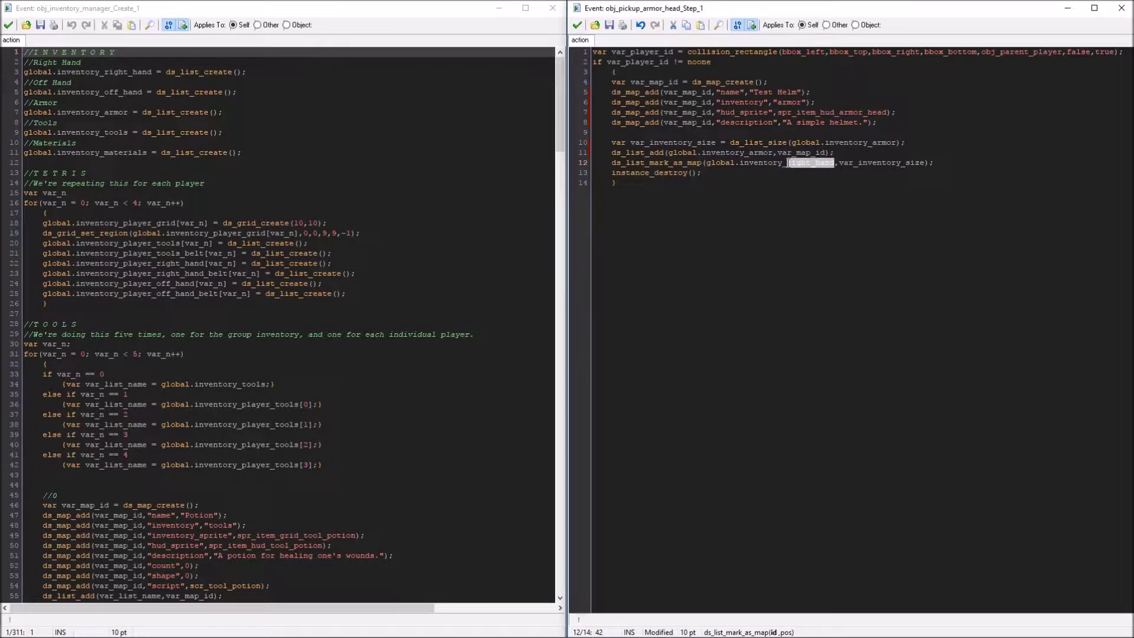
text(armor)
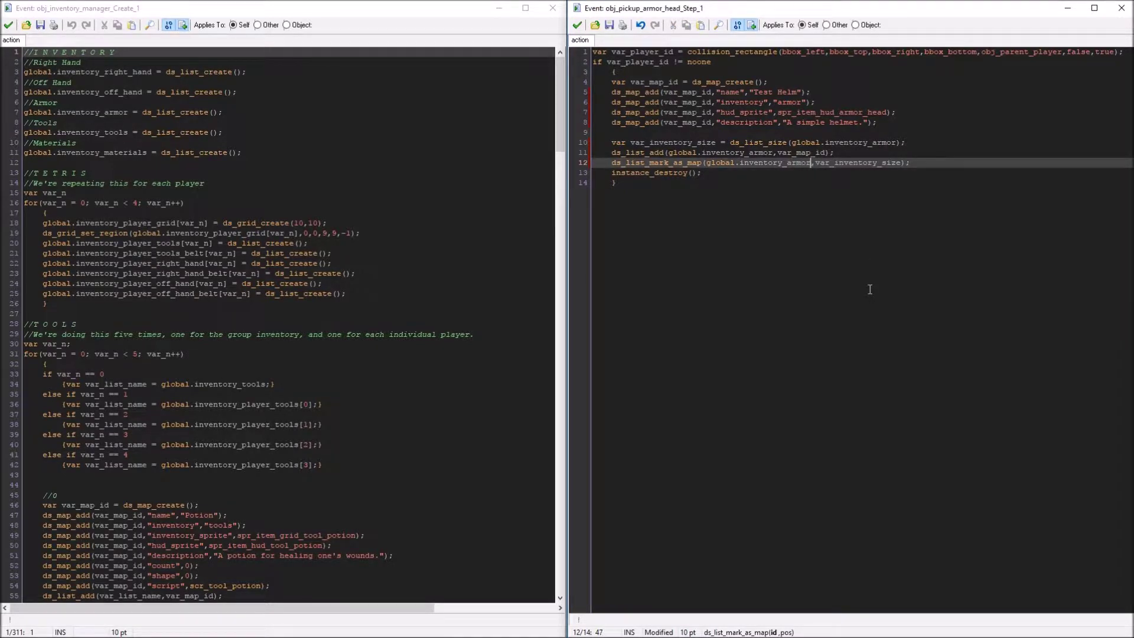
click(577, 25)
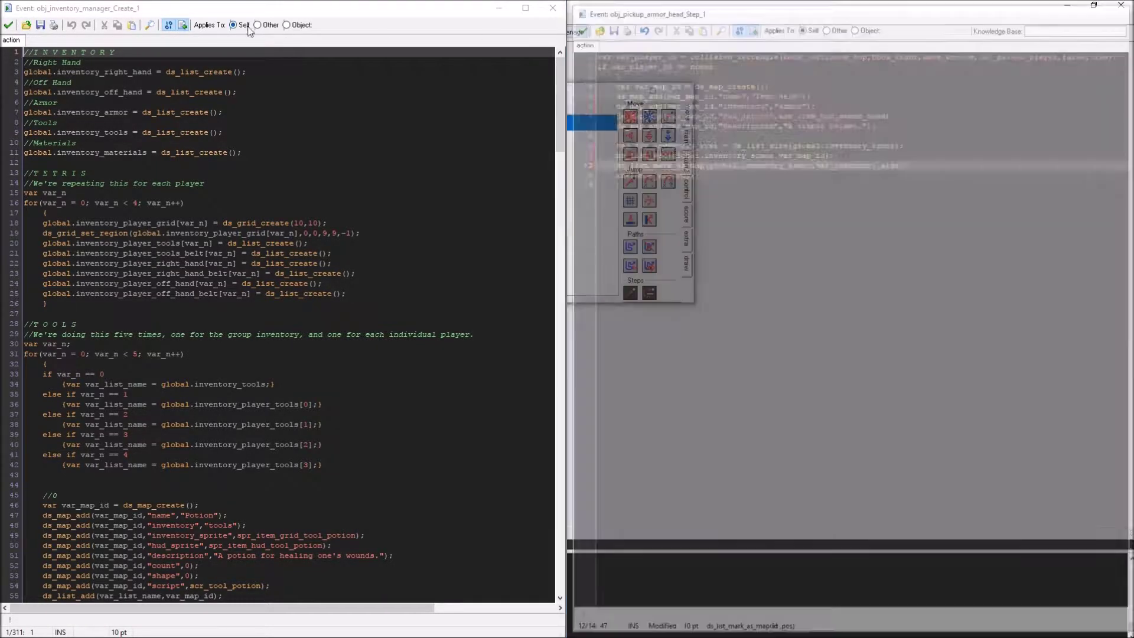
click(10, 26)
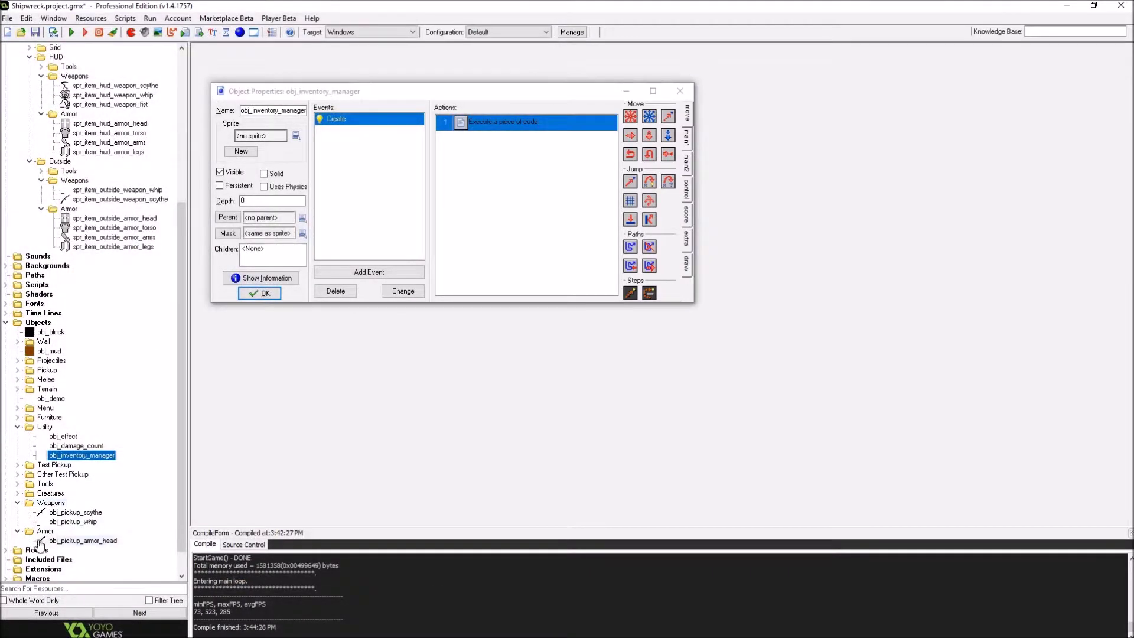
double_click(35, 521)
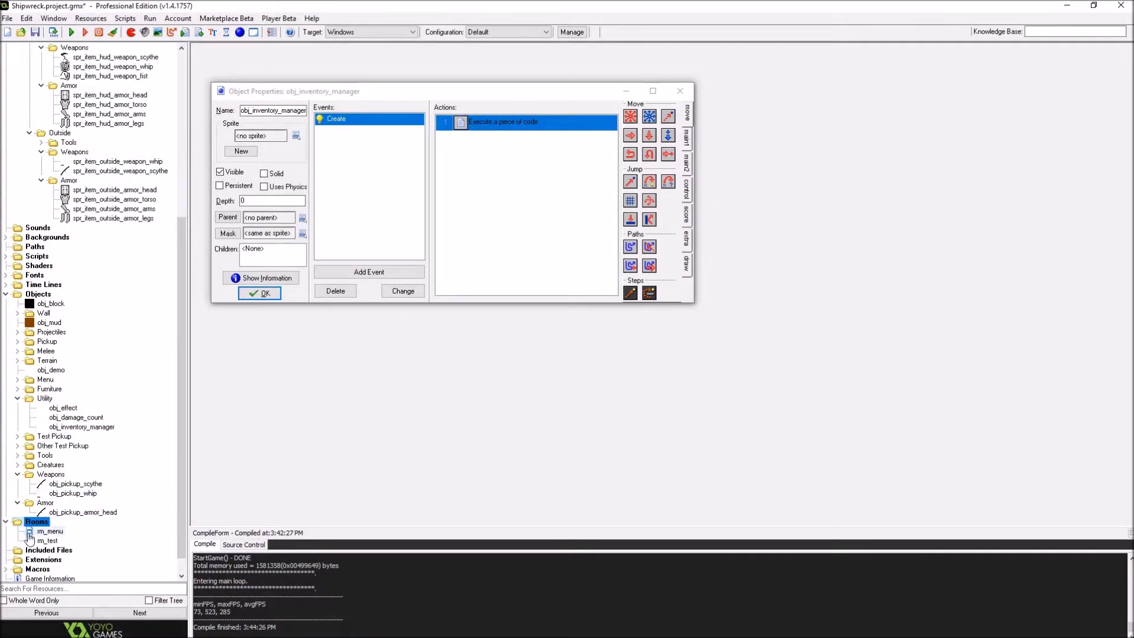
double_click(50, 531)
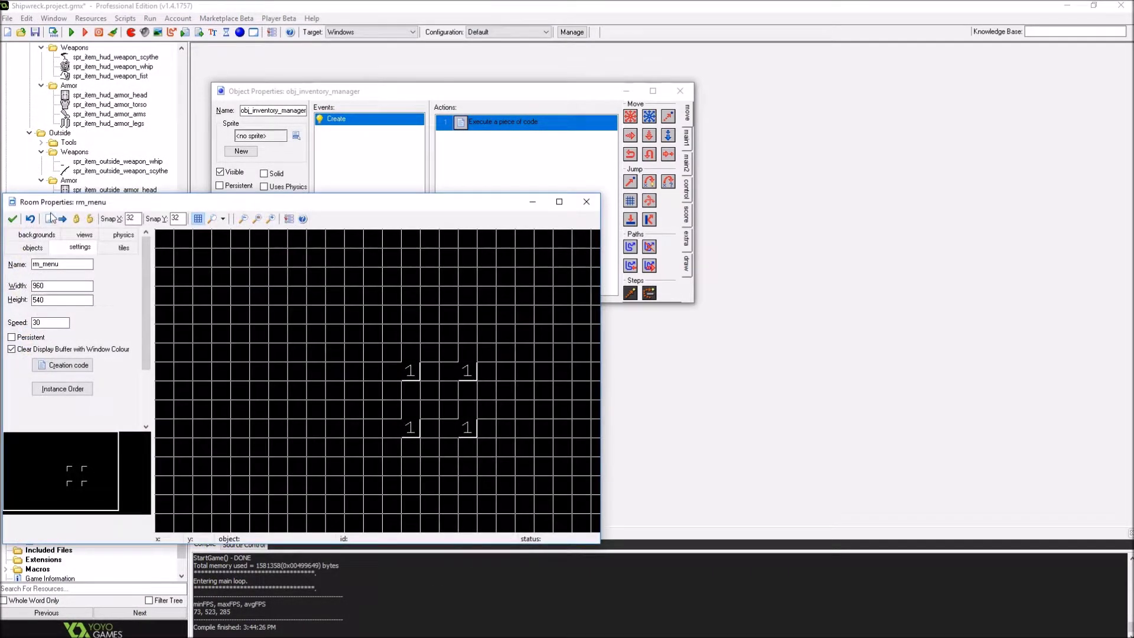
key(Escape)
click(47, 540)
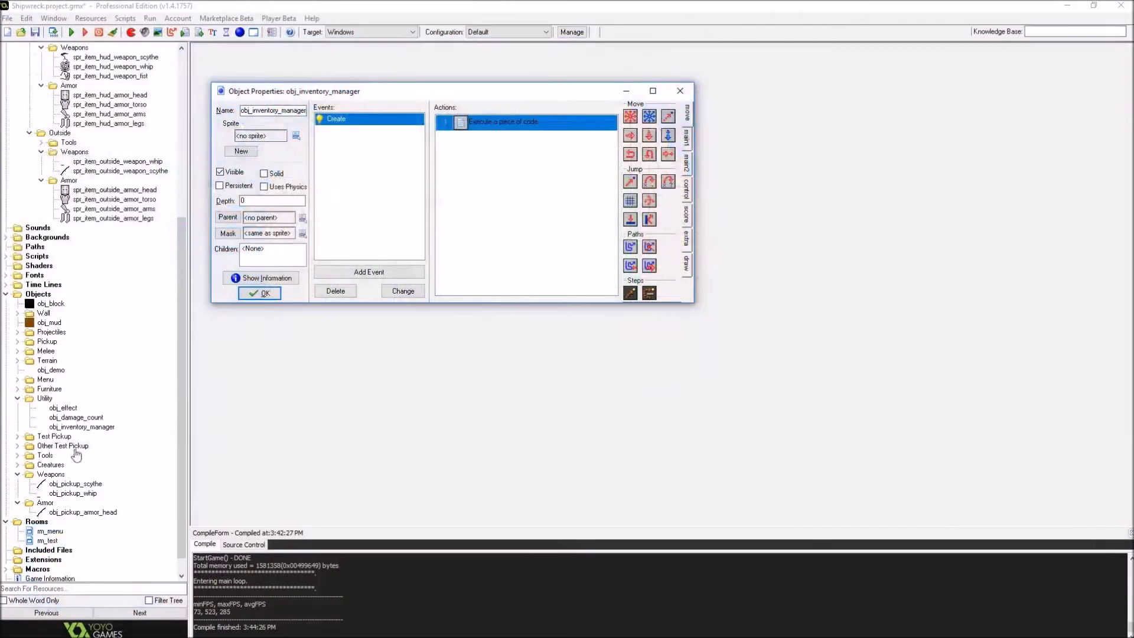
scroll(76, 454, down, 1)
- Close the object properties of obj_inventory_manager and obj_pickup_armor_head, keeping their changes
click(82, 493)
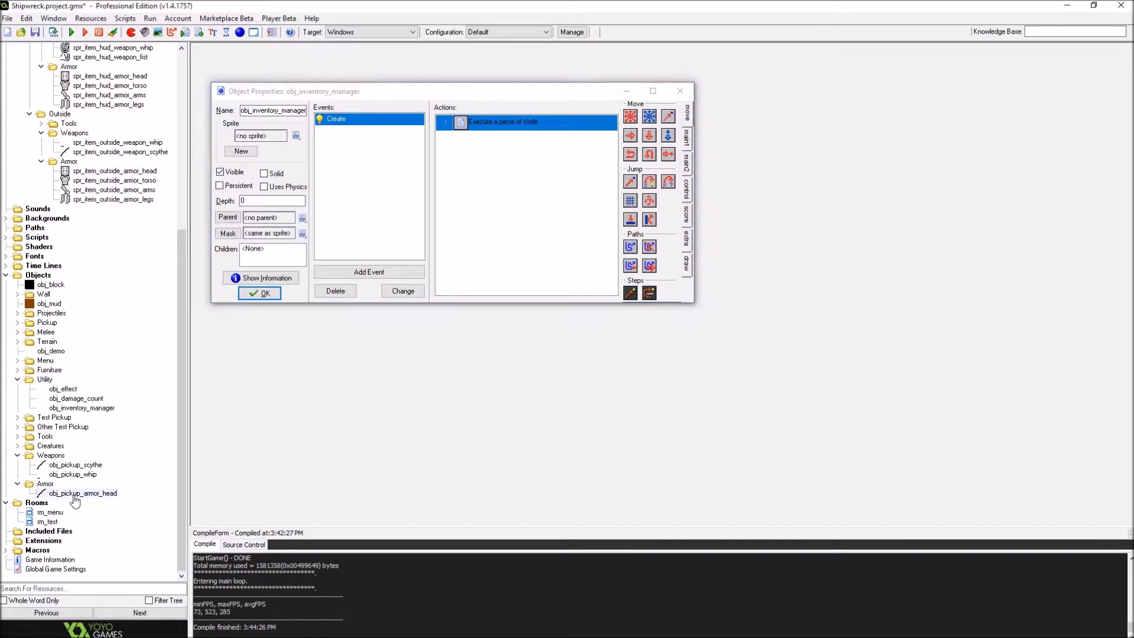
click(259, 293)
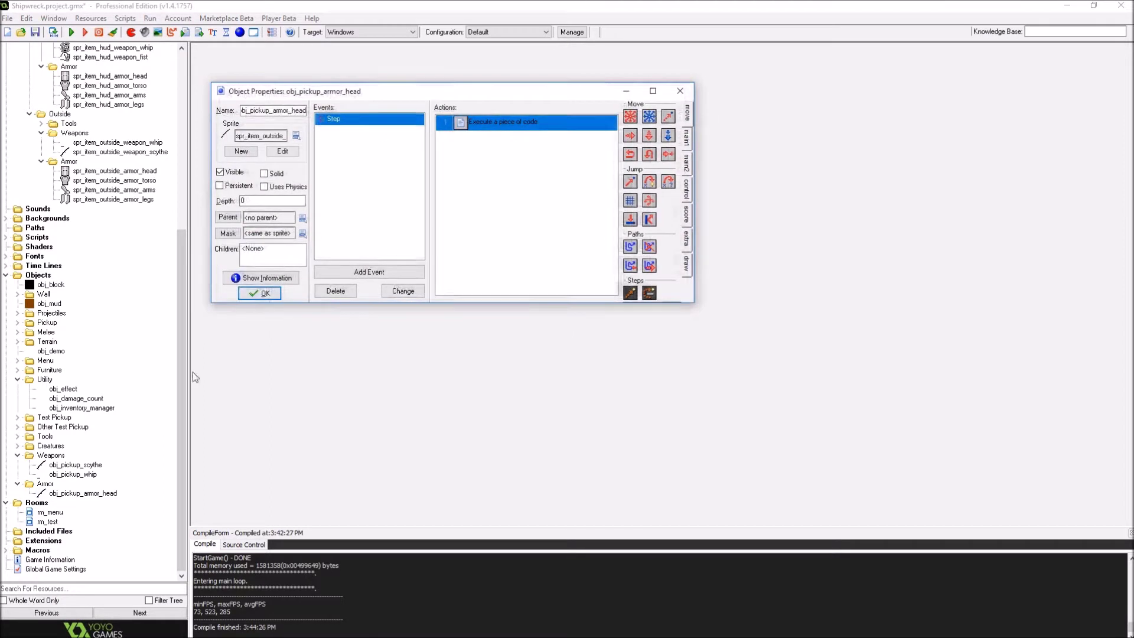
click(259, 293)
- Set the sprite of obj_pickup_armor_head to spr_item_outside_armor_head and accept the object's properties
double_click(83, 493)
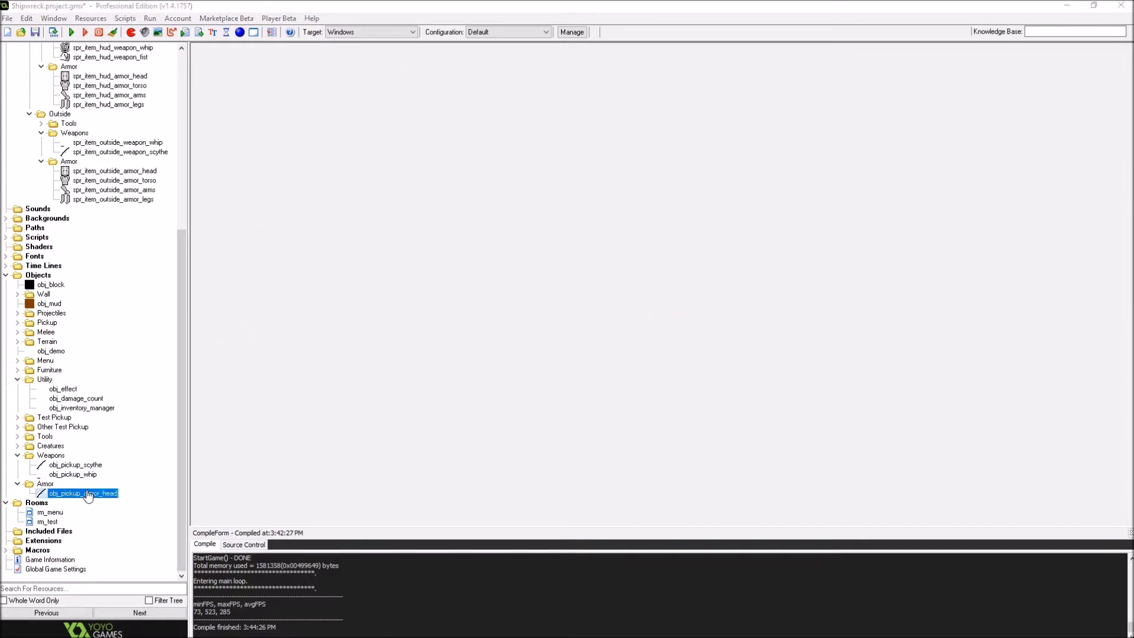
click(297, 136)
mouse_move(328, 334)
mouse_move(328, 423)
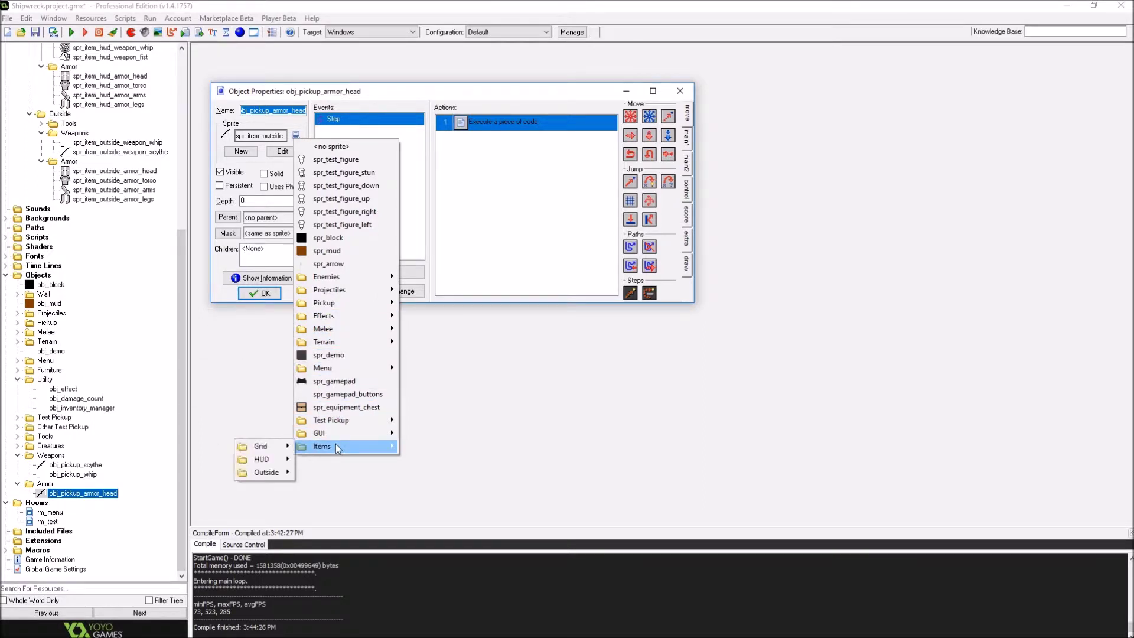
mouse_move(265, 473)
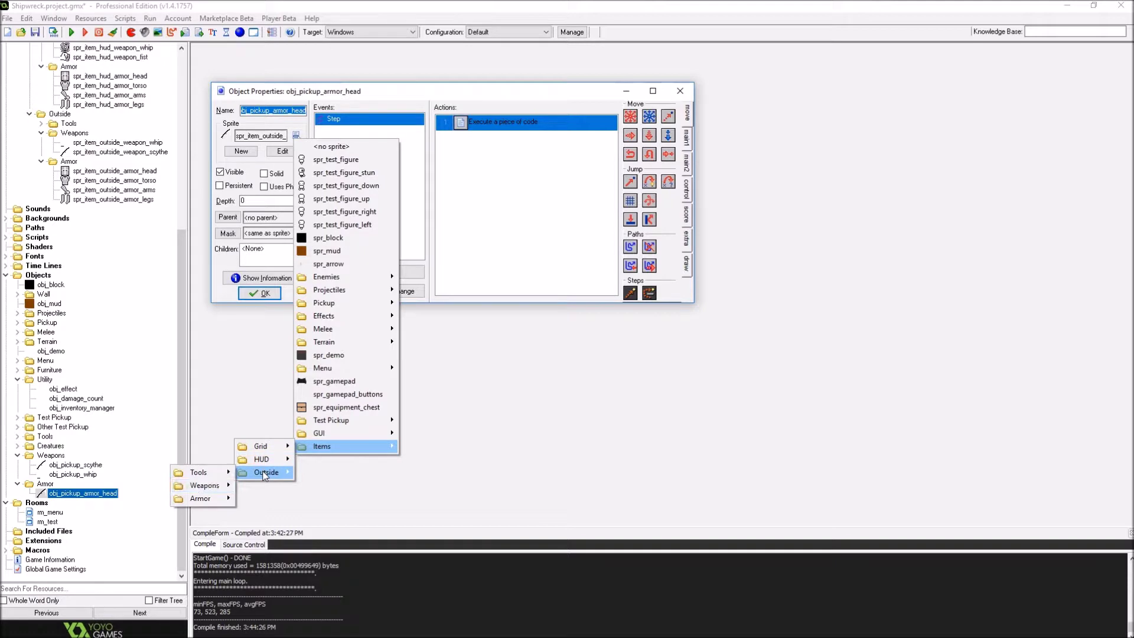
mouse_move(198, 499)
click(147, 499)
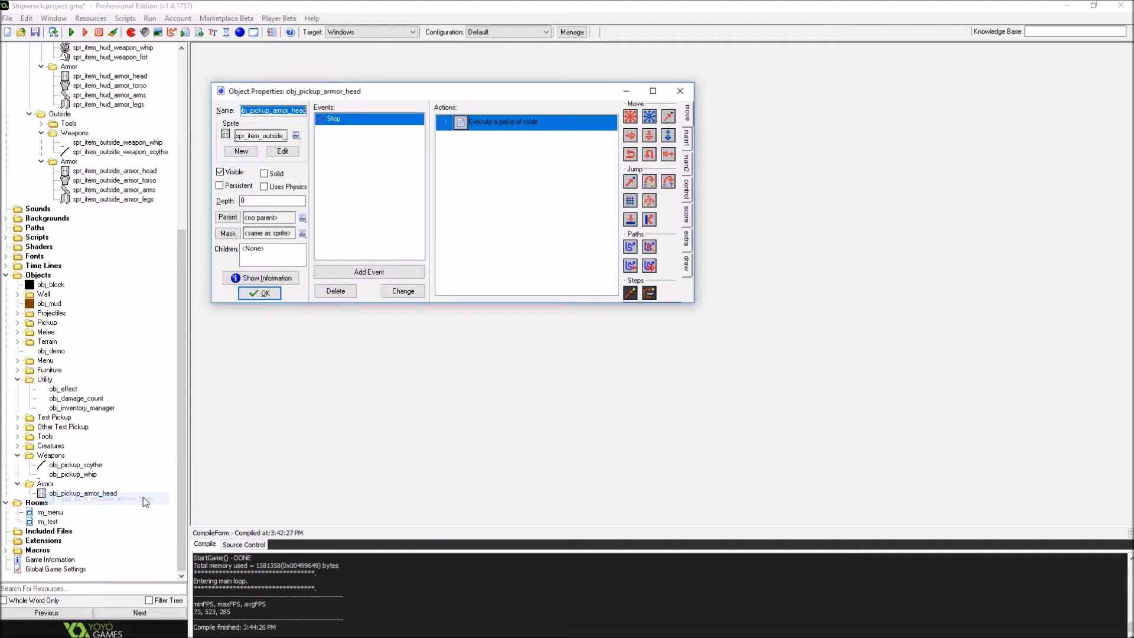
click(264, 294)
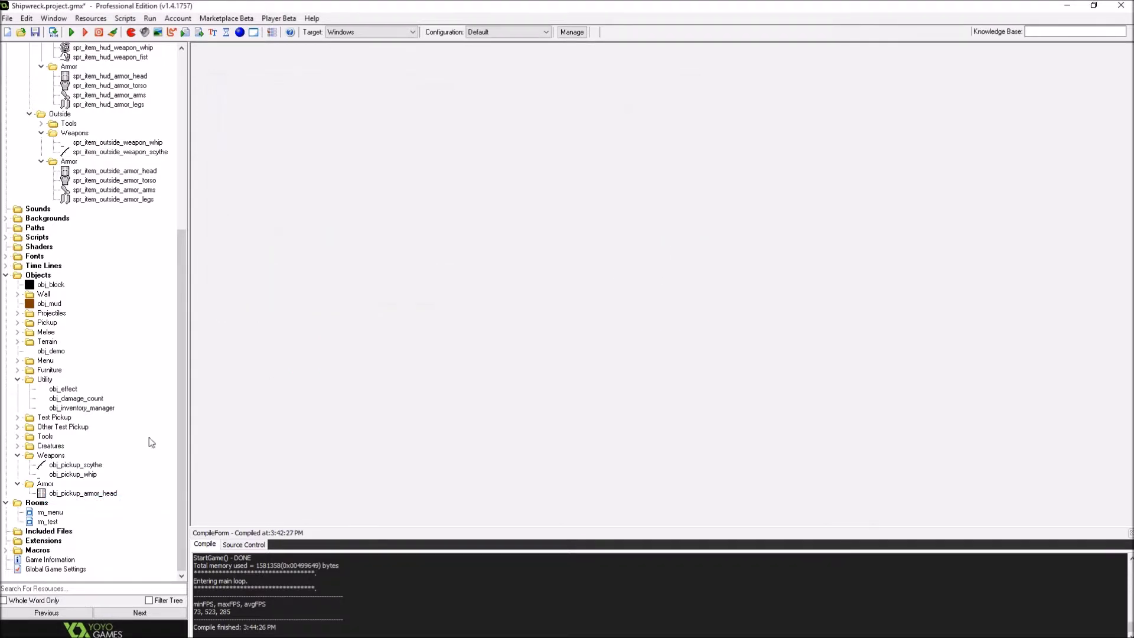
- Duplicate obj_pickup_armor_head and name the copy obj_pickup_armor_torso
right_click(86, 492)
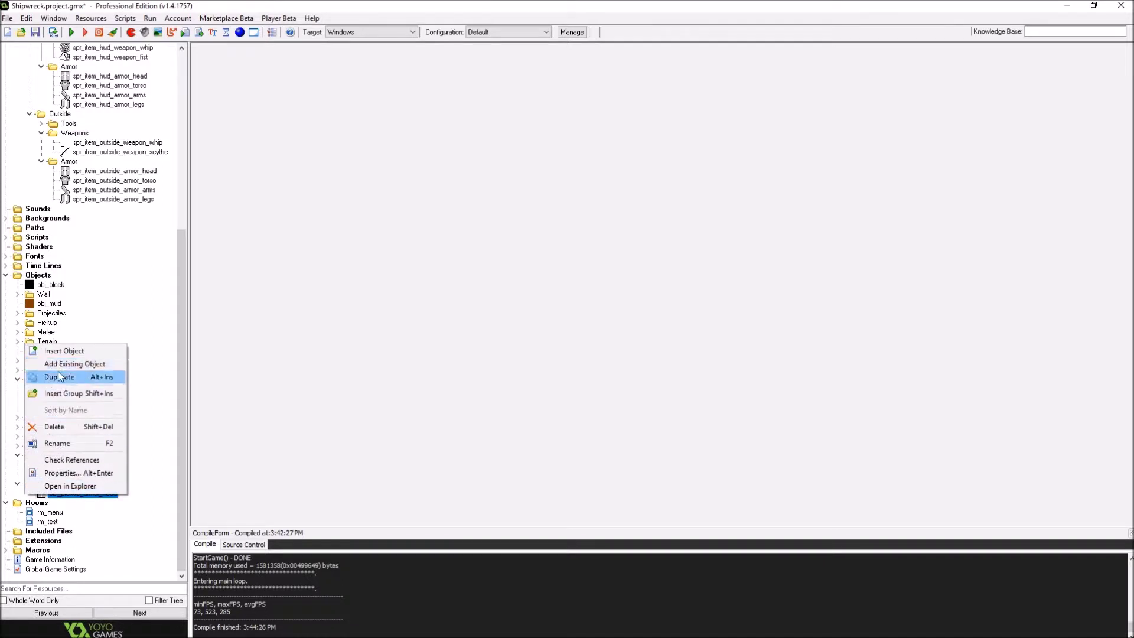
click(61, 377)
text(obj_pickup_armor_)
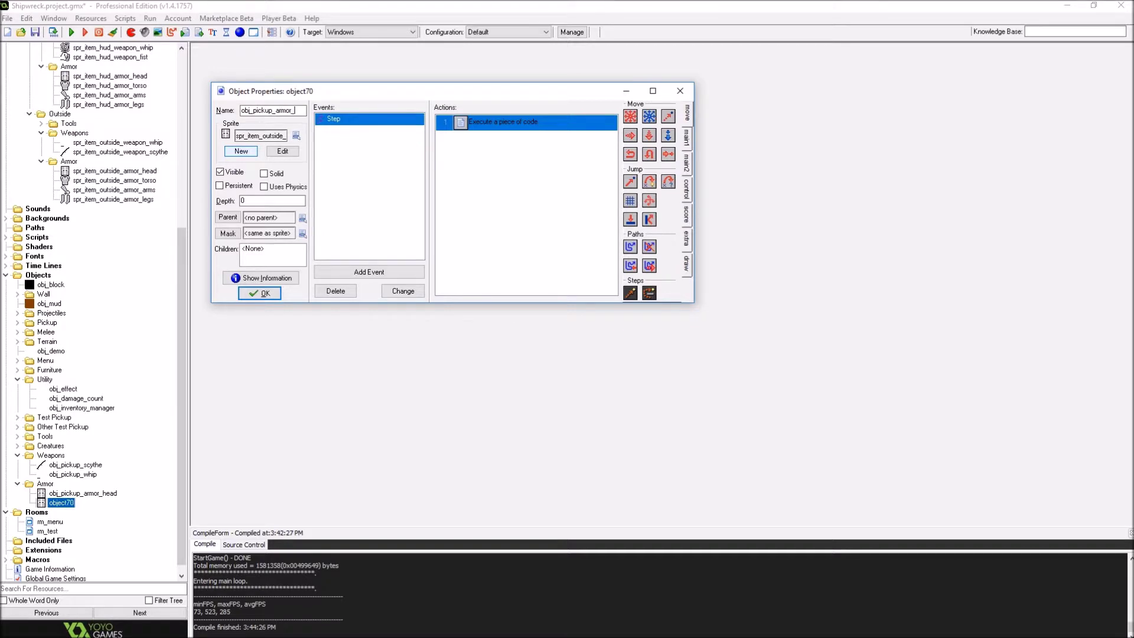
text(torso)
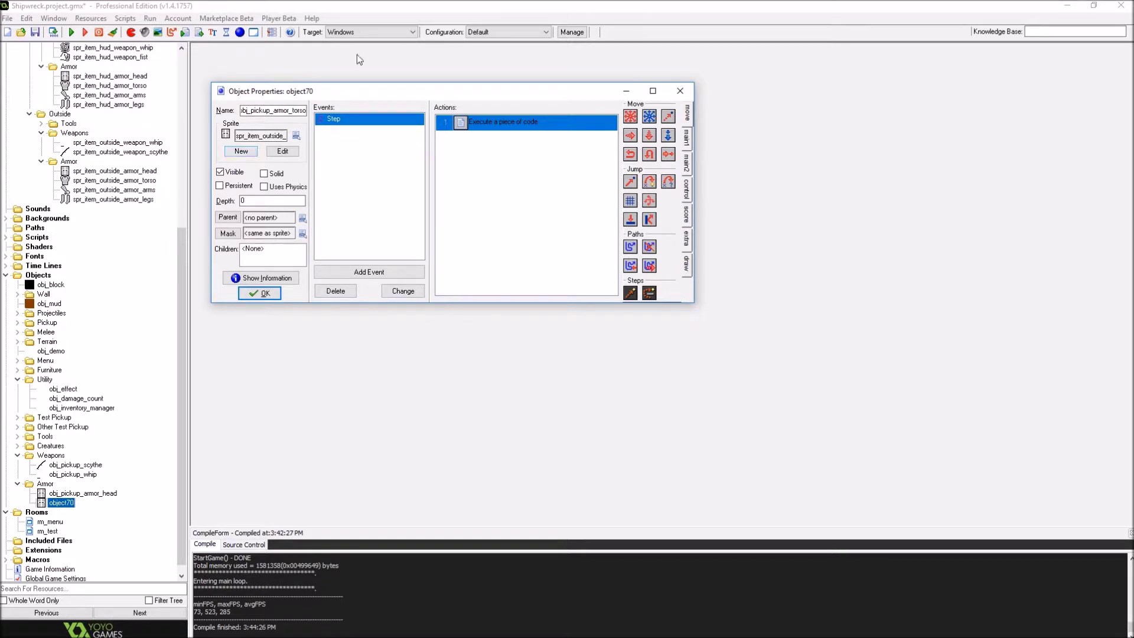
- Set the sprite of the new torso pickup object to spr_item_outside_armor_torso
click(298, 136)
mouse_move(352, 442)
mouse_move(274, 469)
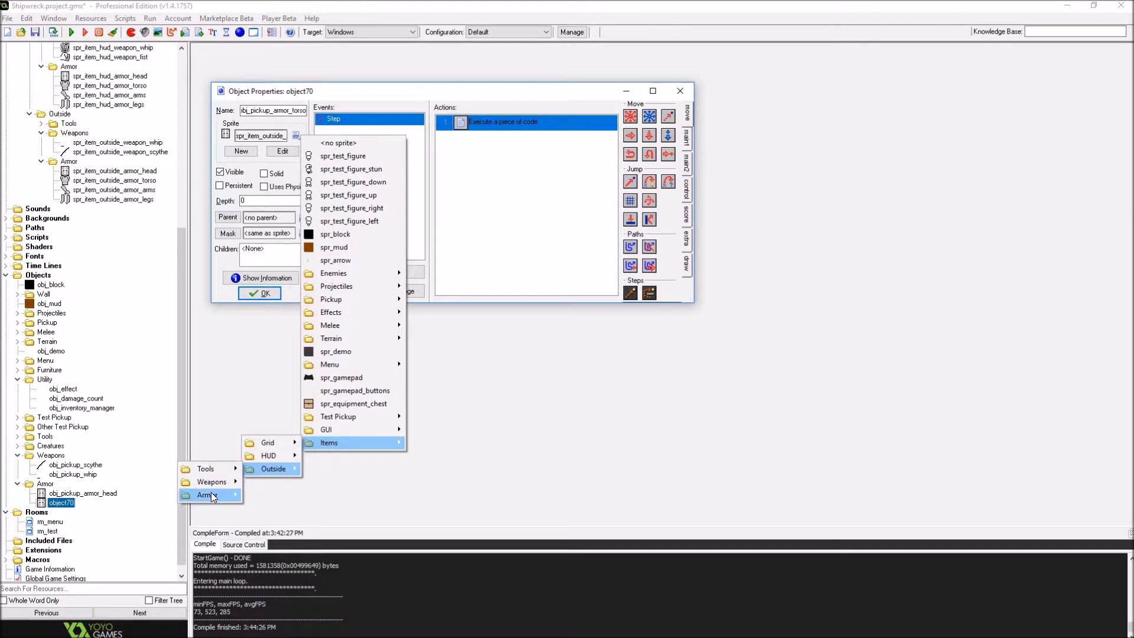
mouse_move(210, 495)
click(151, 509)
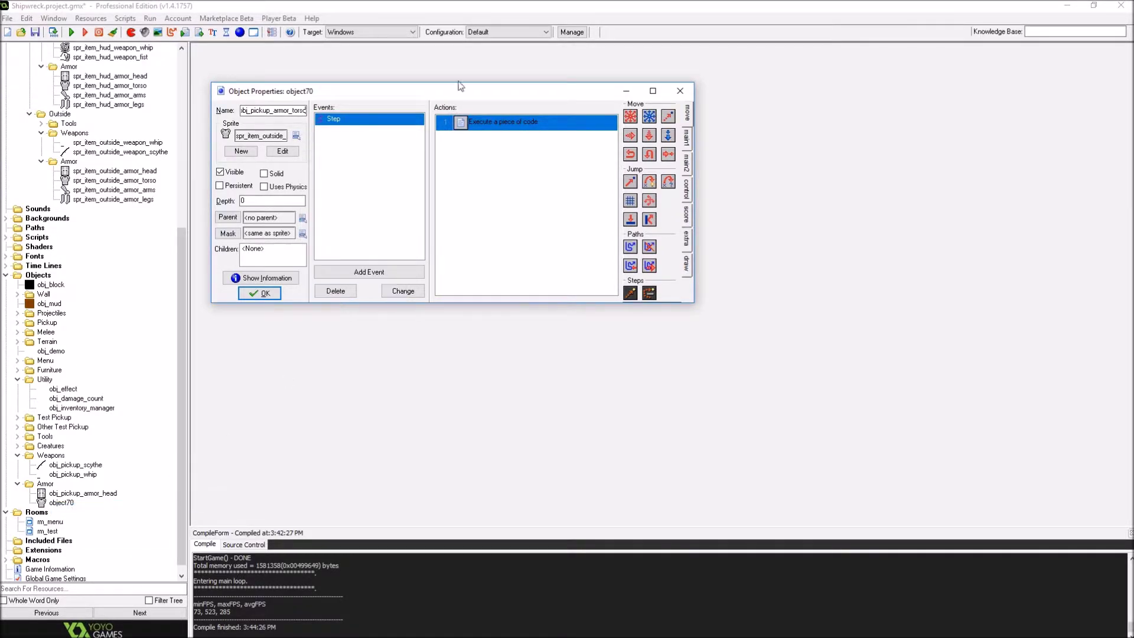
- Change the item name in the torso pickup's Step code to "Test Breastplate"
double_click(493, 122)
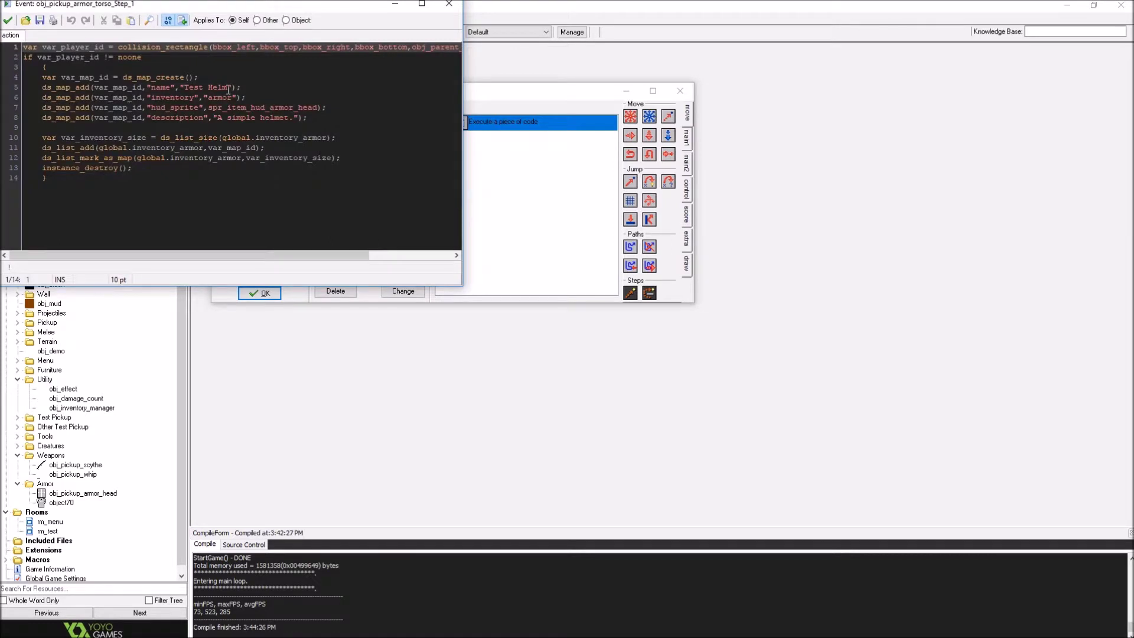
drag(228, 90, 207, 88)
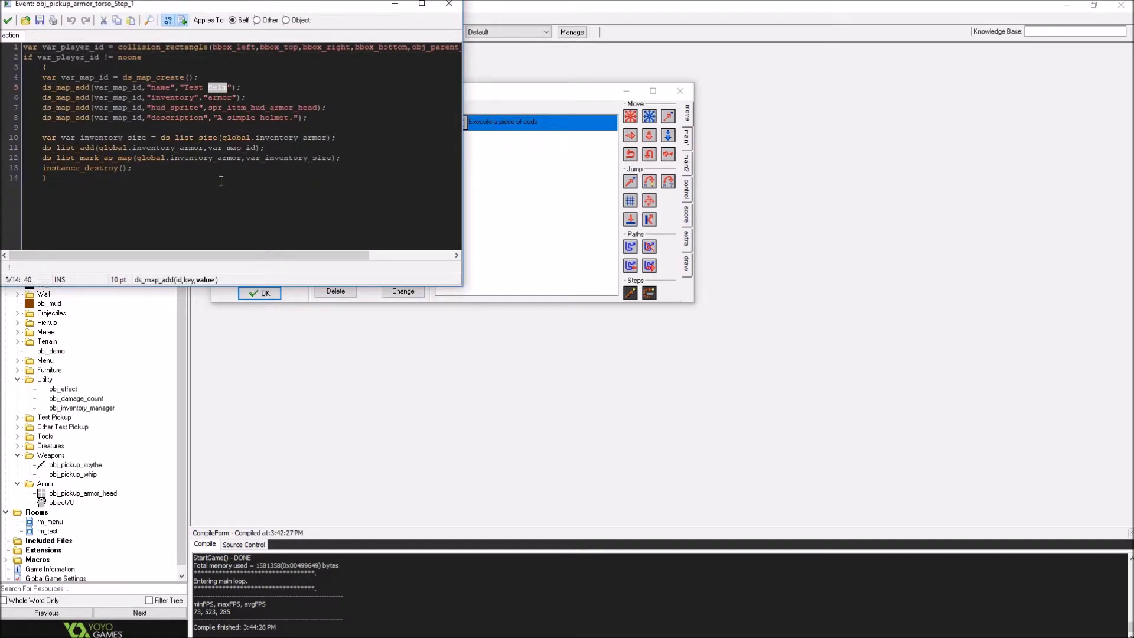
text(Breastplate)
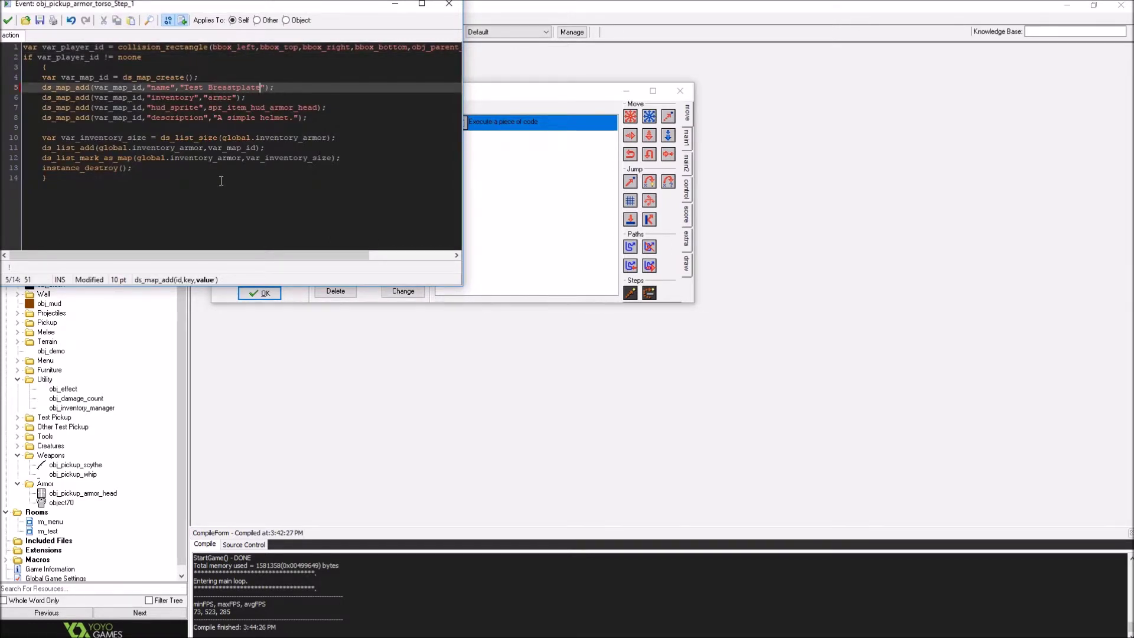
- Change the torso pickup's "hud_sprite" value to spr_item_hud_armor_torso
key(Down)
key(Down)
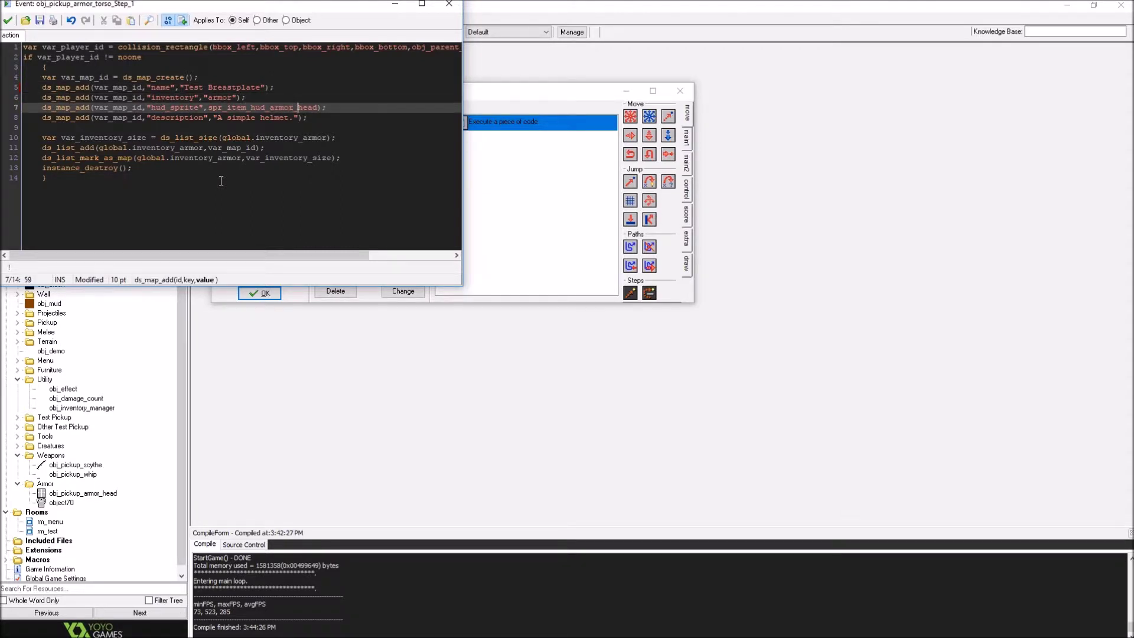
key(shift+Right)
key(shift+Right)
key(shift+Right)
key(shift+Right)
text(torso)
- Change the torso pickup's description to "A simple breastplate." and accept the code and the object's properties
key(Down)
key(Left)
key(Left)
key(Left)
key(Left)
key(shift+Left)
key(shift+Left)
key(shift+Left)
key(shift+Left)
key(shift+Left)
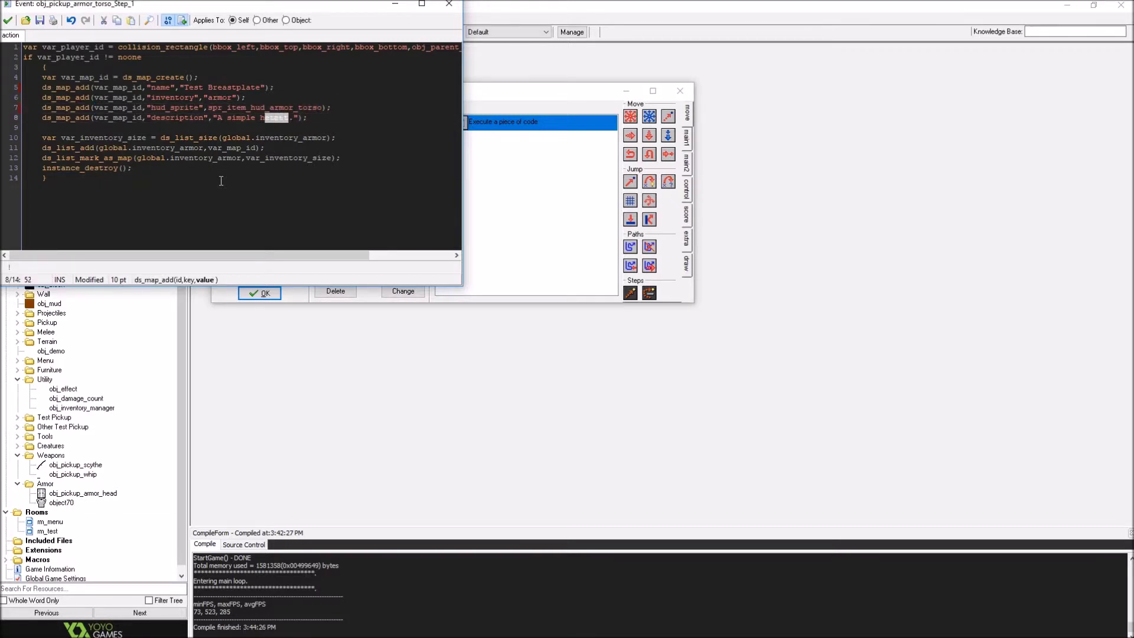
text(breastplate)
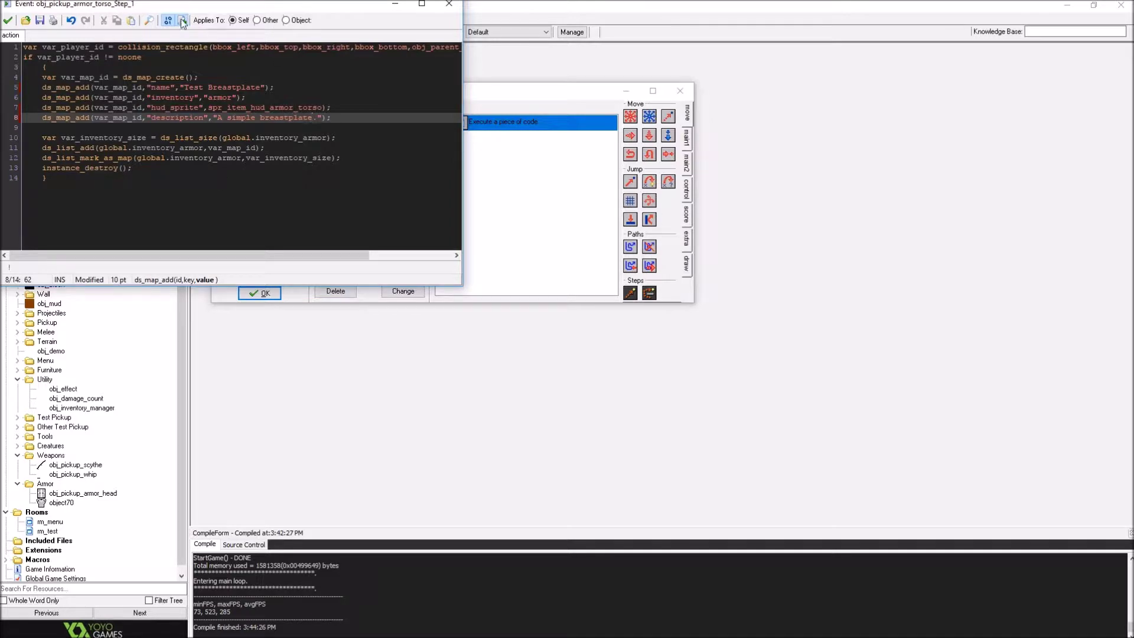
click(10, 21)
click(253, 293)
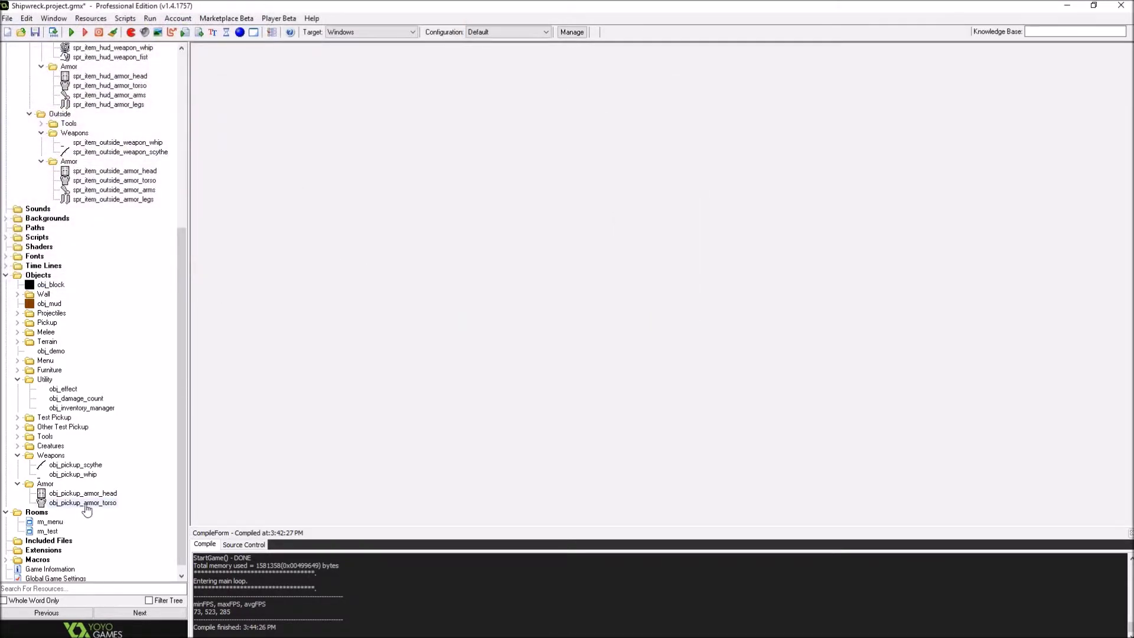
- Duplicate obj_pickup_armor_torso and name the copy obj_pickup_armor_arms
right_click(86, 509)
click(68, 387)
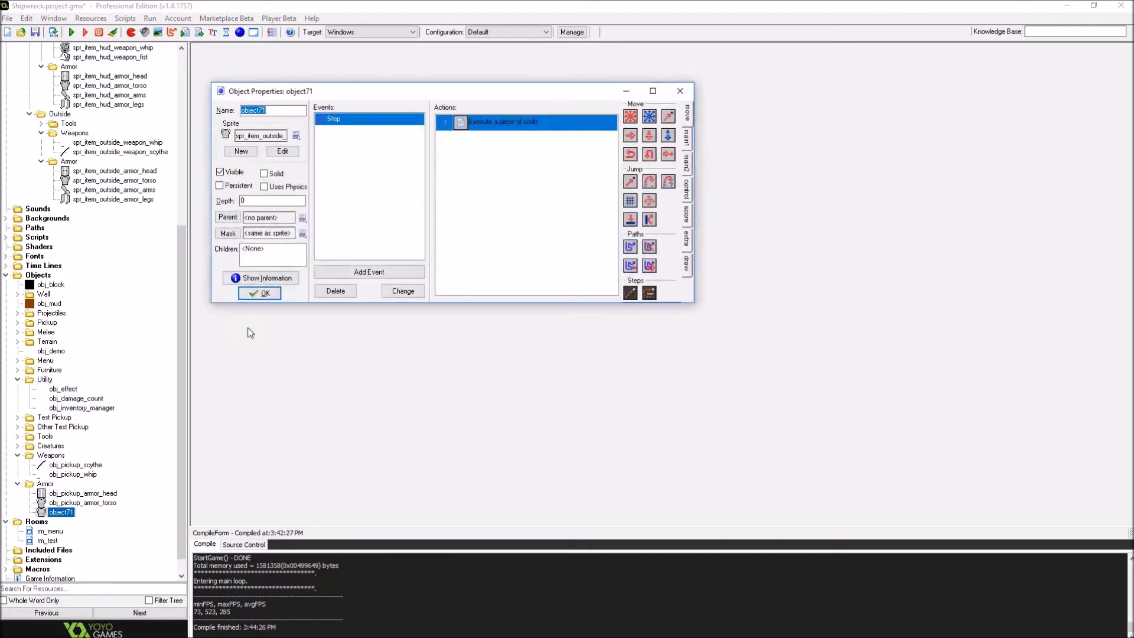
text(obj)
text(_pickup_)
text(armor_gauntlets)
key(BackSpace)
key(BackSpace)
key(BackSpace)
key(BackSpace)
key(BackSpace)
key(BackSpace)
text(arms)
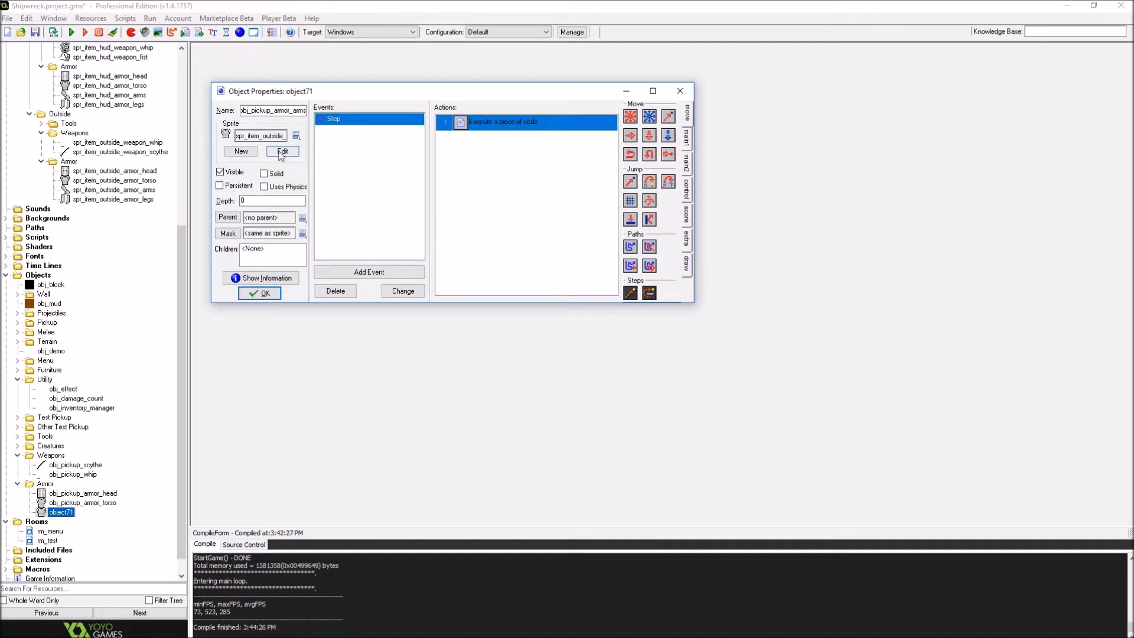
- Assign the sprite spr_item_outside_armor_arms to the arms armor pickup object
click(296, 135)
mouse_move(321, 445)
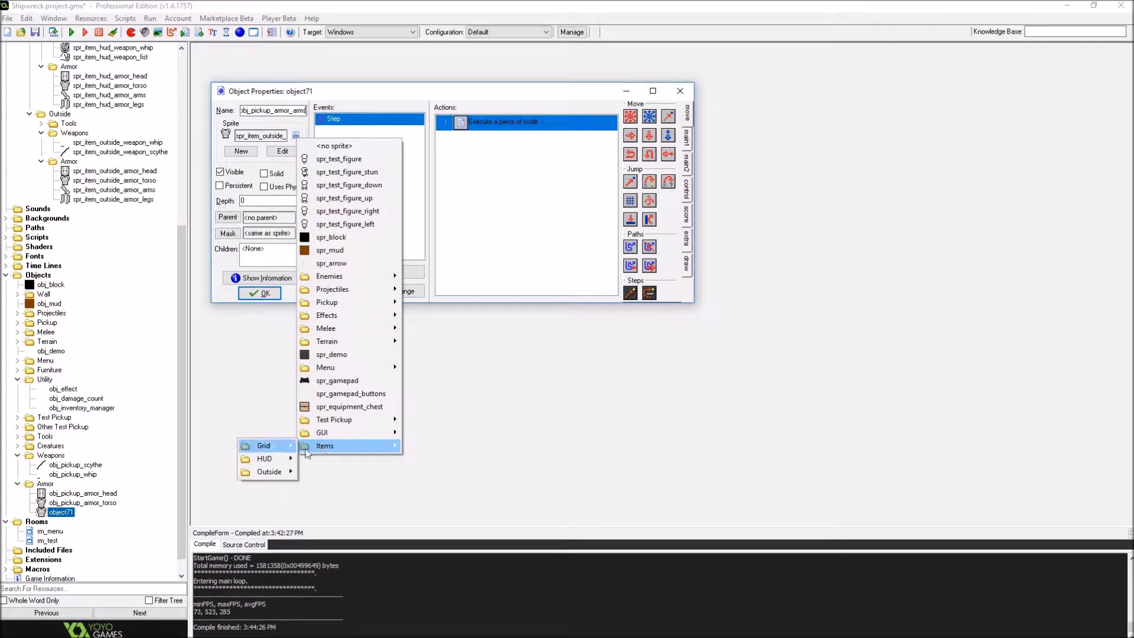
mouse_move(269, 472)
mouse_move(205, 496)
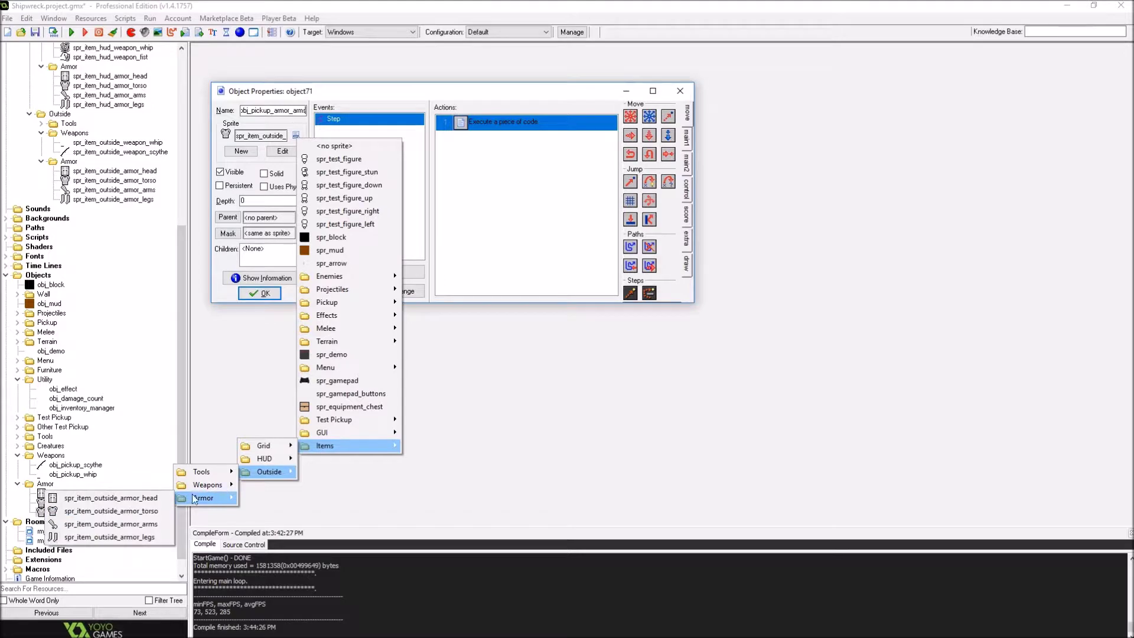
click(118, 525)
- Change the item name in the arms pickup's Step code to "Test Gauntlets"
double_click(456, 124)
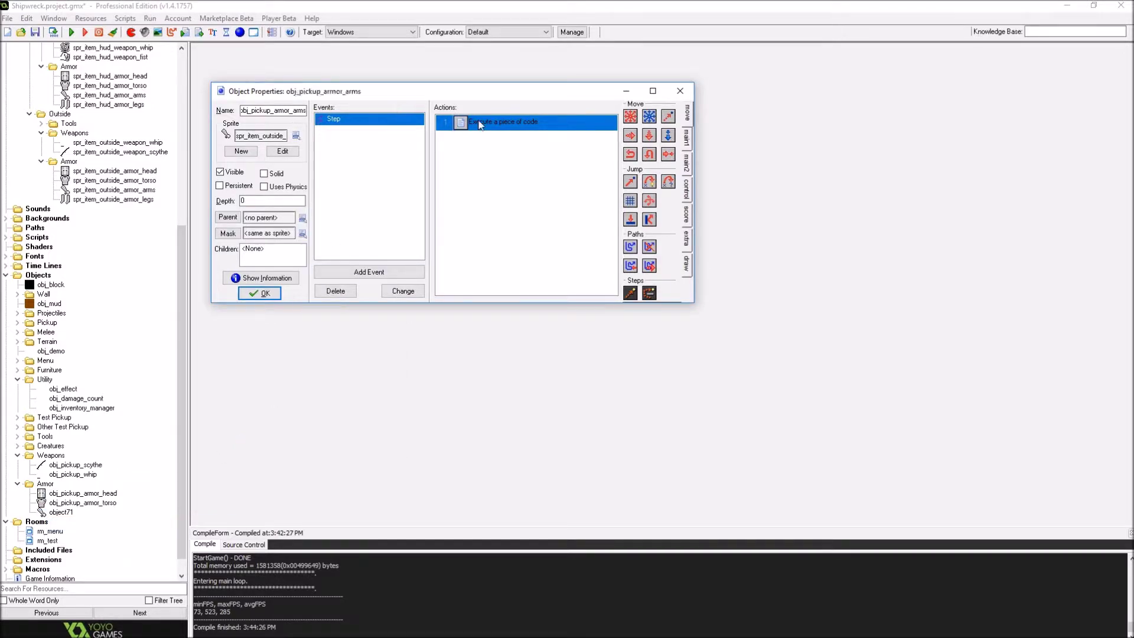
drag(260, 87, 209, 88)
text(Gauntlets)
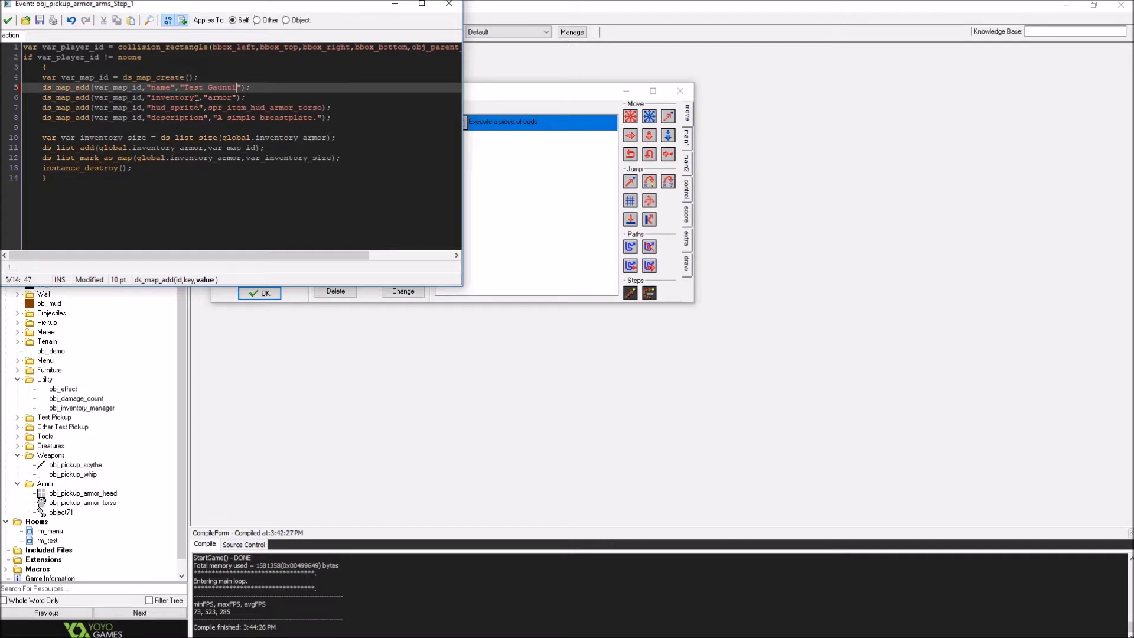
- Change the arms pickup's "hud_sprite" value to spr_item_hud_armor_arms
click(325, 107)
key(Left)
key(shift+Left)
key(shift+Left)
key(shift+Left)
key(shift+Left)
key(shift+Left)
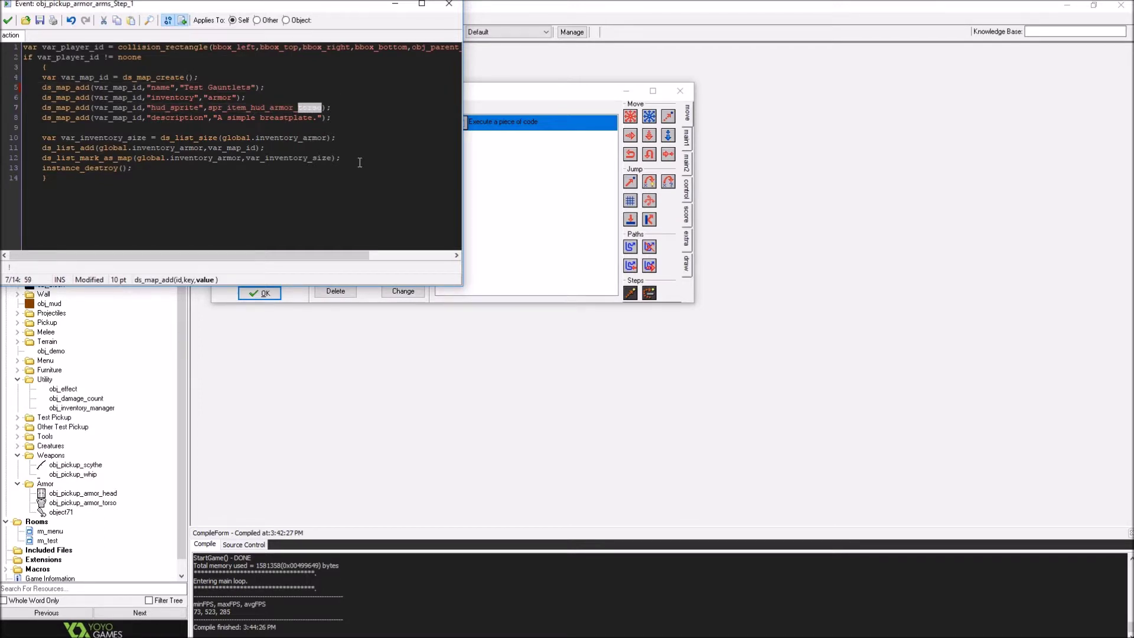
text(arms)
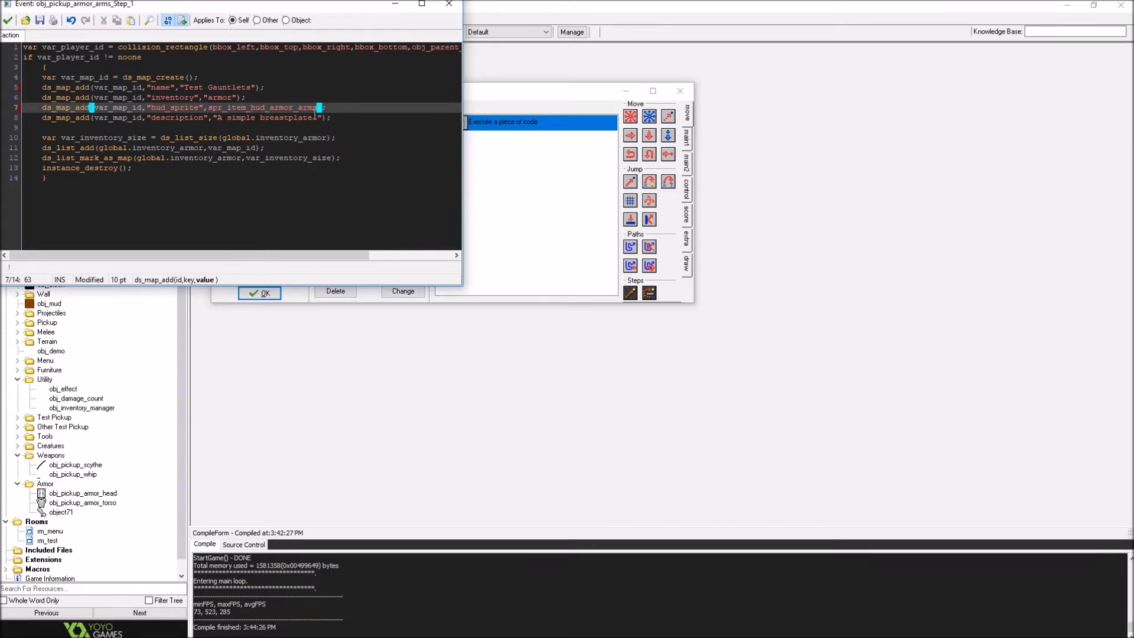
- Change the arms pickup's description to "Some simple gauntlets." and accept the code and the object's properties
click(311, 117)
drag(225, 120, 218, 118)
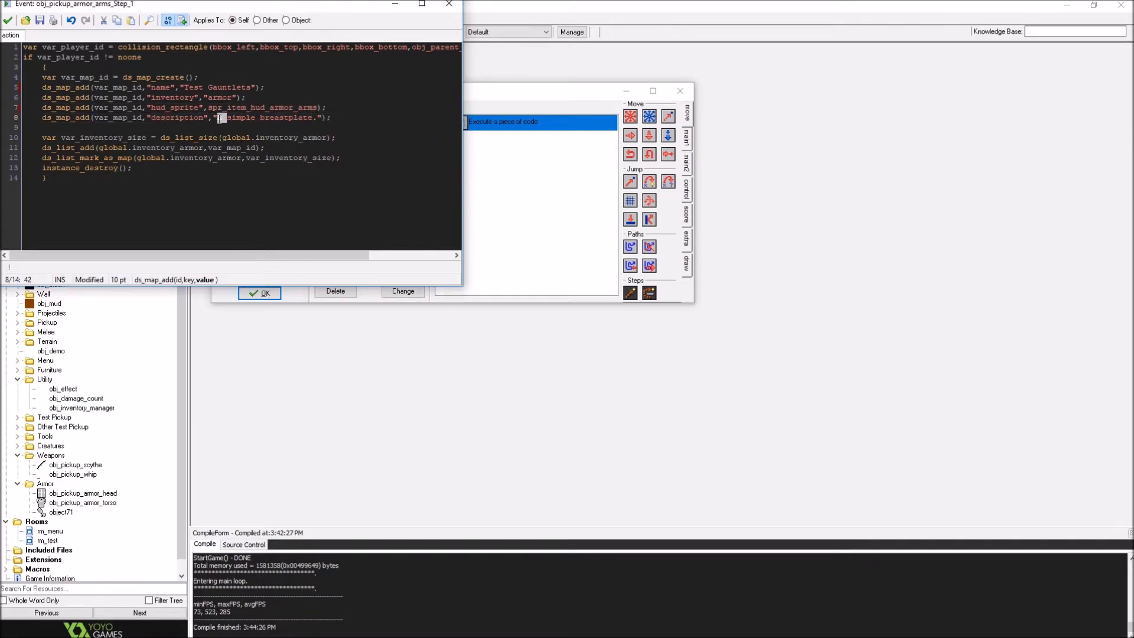
text(ASome)
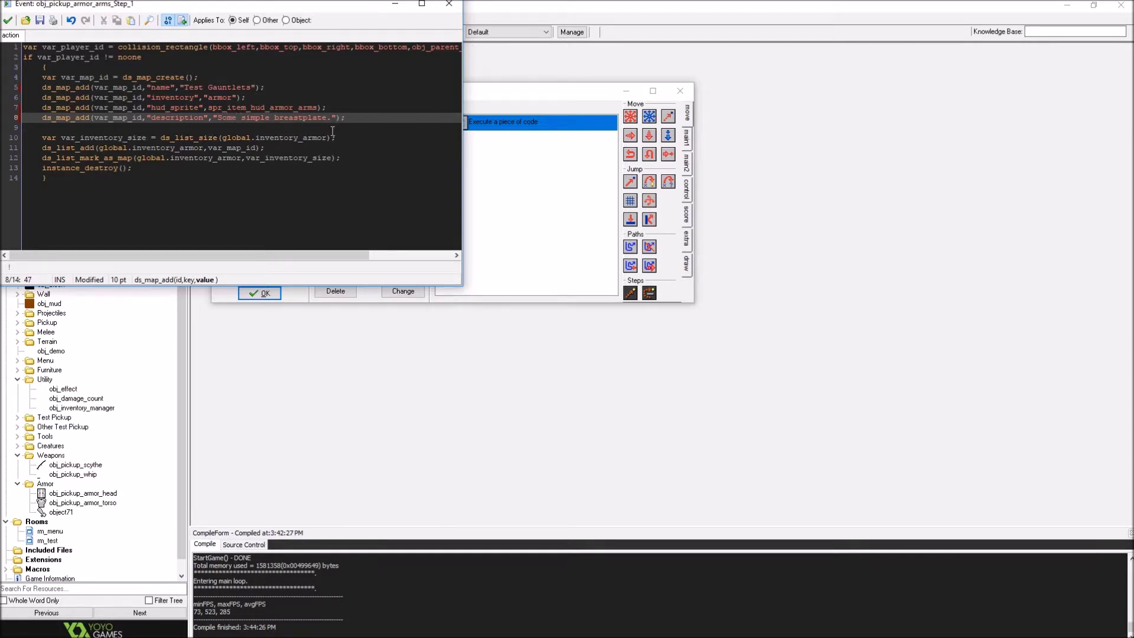
drag(336, 118, 275, 117)
text(gauntlets)
click(7, 20)
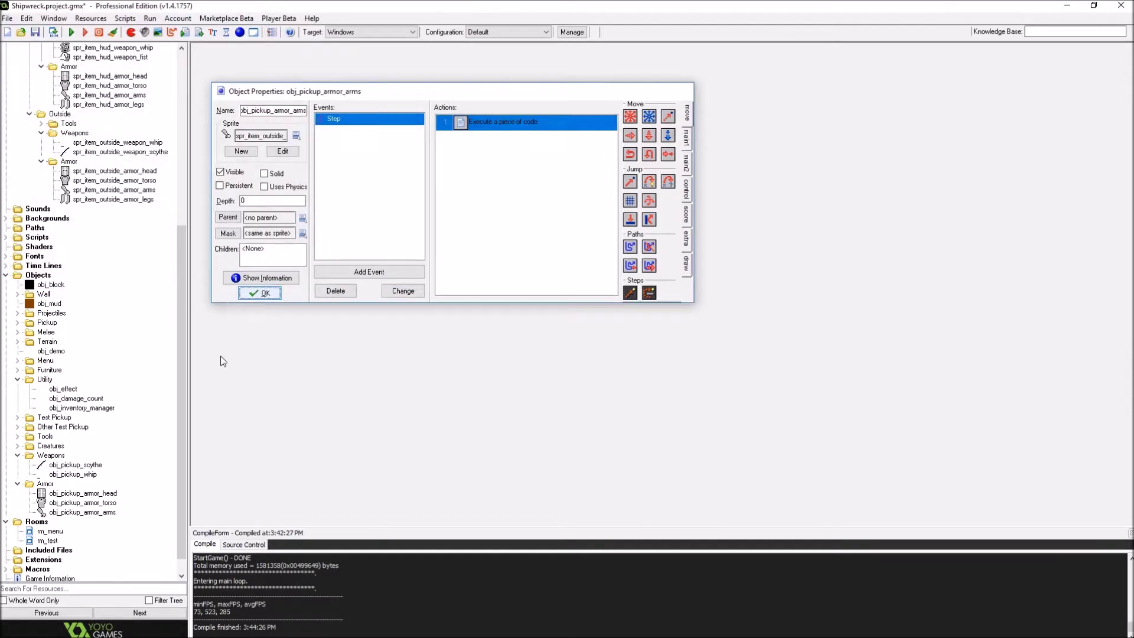
click(252, 293)
- Duplicate obj_pickup_armor_arms and name the copy obj_pickup_armor_legs
right_click(82, 512)
click(71, 398)
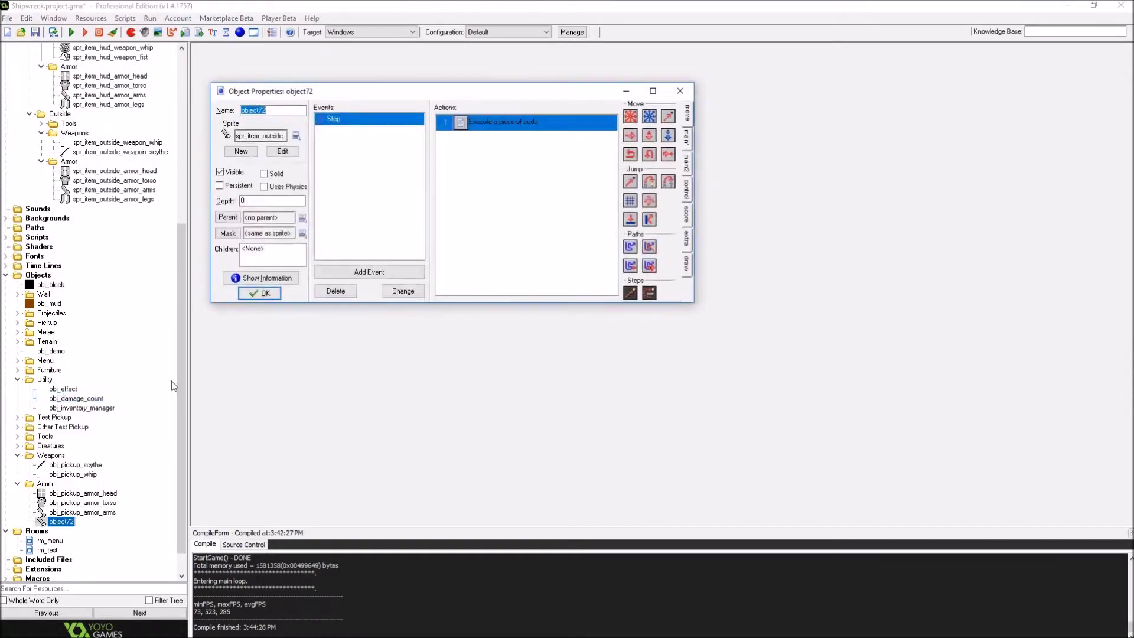
text(obj_pickup_armor_)
- Assign the sprite spr_item_outside_armor_legs to the legs armor pickup object
click(296, 135)
mouse_move(332, 441)
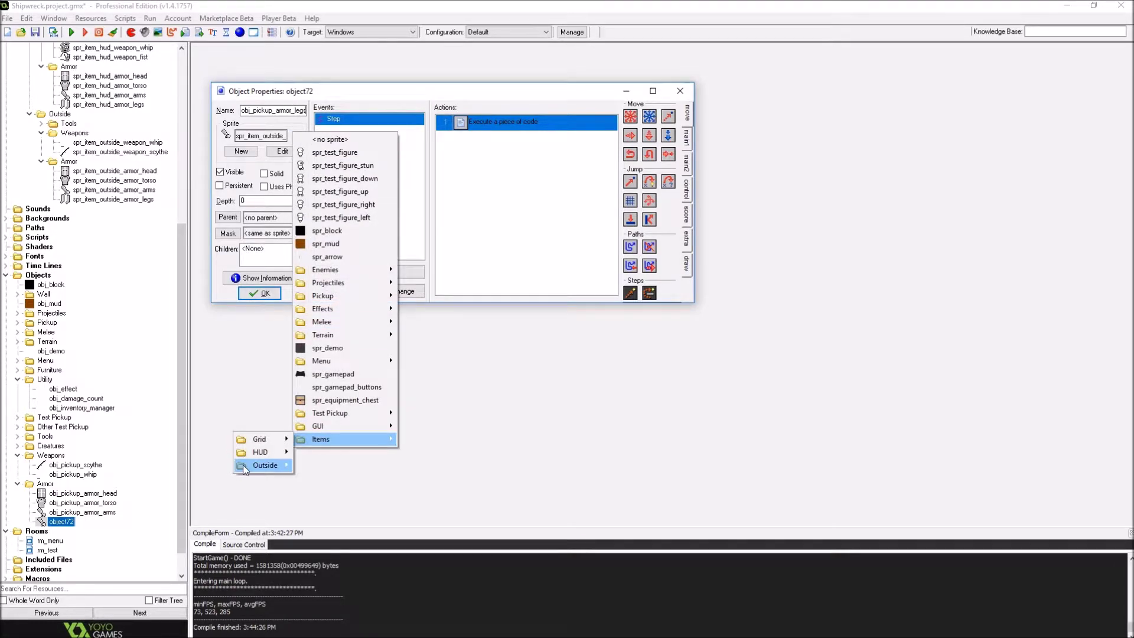
mouse_move(245, 467)
mouse_move(193, 492)
click(112, 530)
- Change the item name in the legs pickup's Step code to "Test Greaves"
double_click(484, 123)
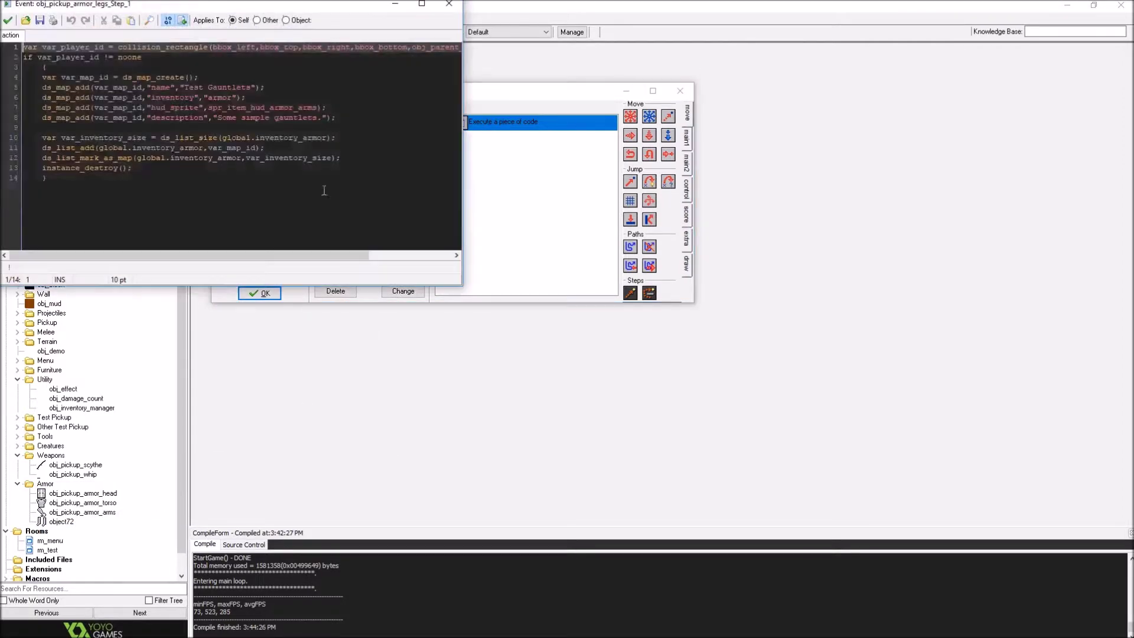
click(248, 86)
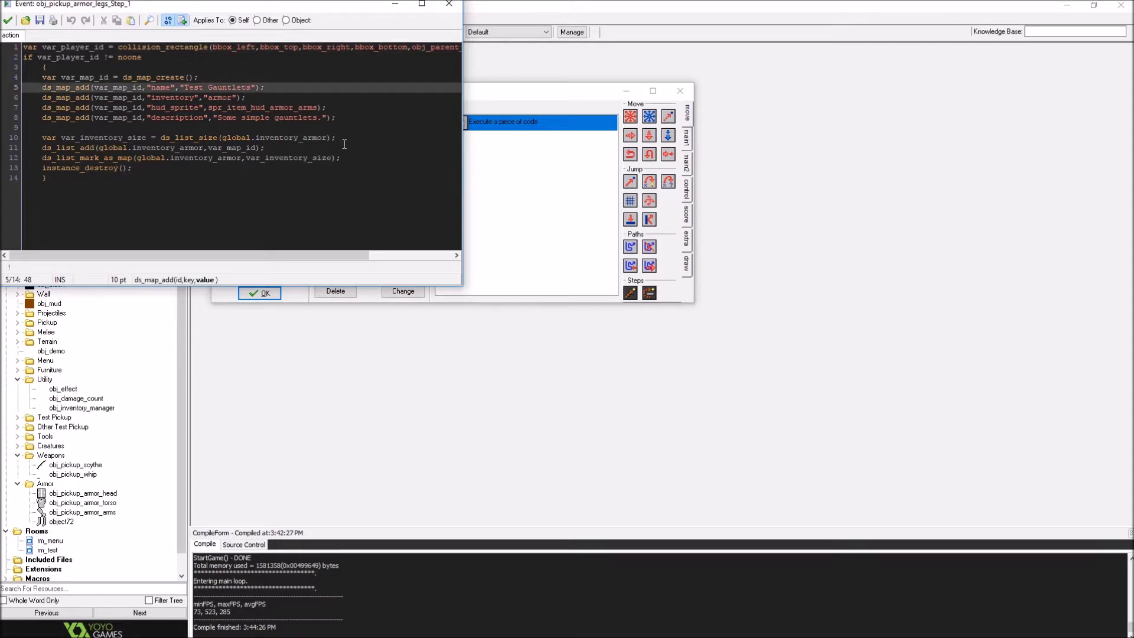
key(ctrl+shift+Left)
text(Greaves)
- Change the legs pickup's "hud_sprite" value to spr_item_hud_armor_legs
key(Down)
key(Down)
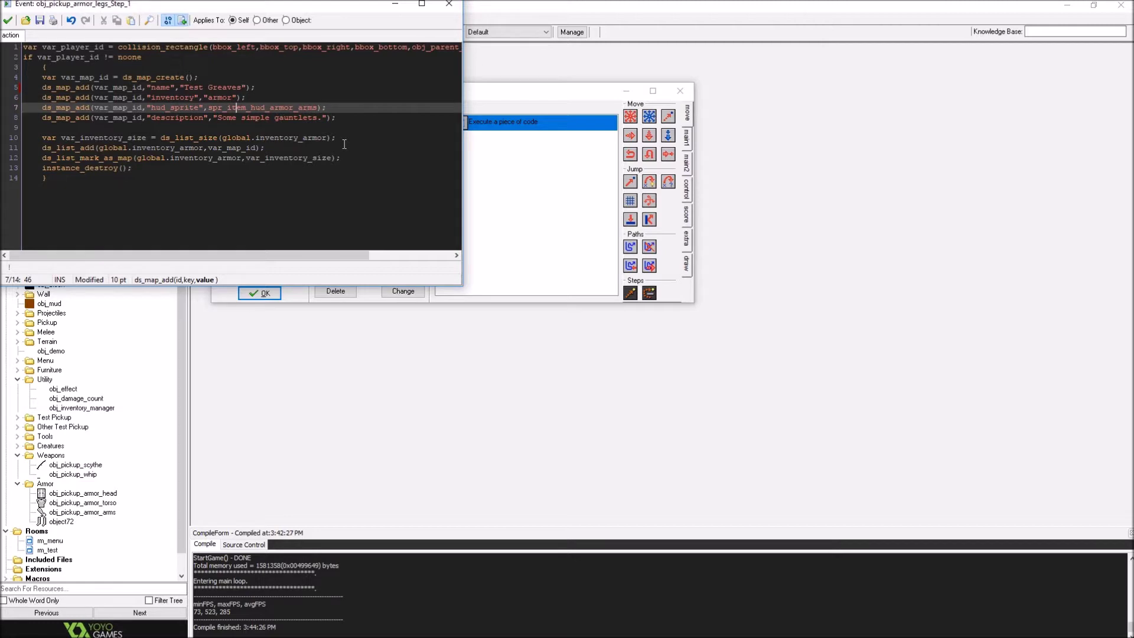
key(ctrl+shift+Right)
text(legs)
- Change the legs pickup's description to "Some simple greaves.", accept the code and object properties, and save the project
drag(317, 116, 273, 116)
text(greaves)
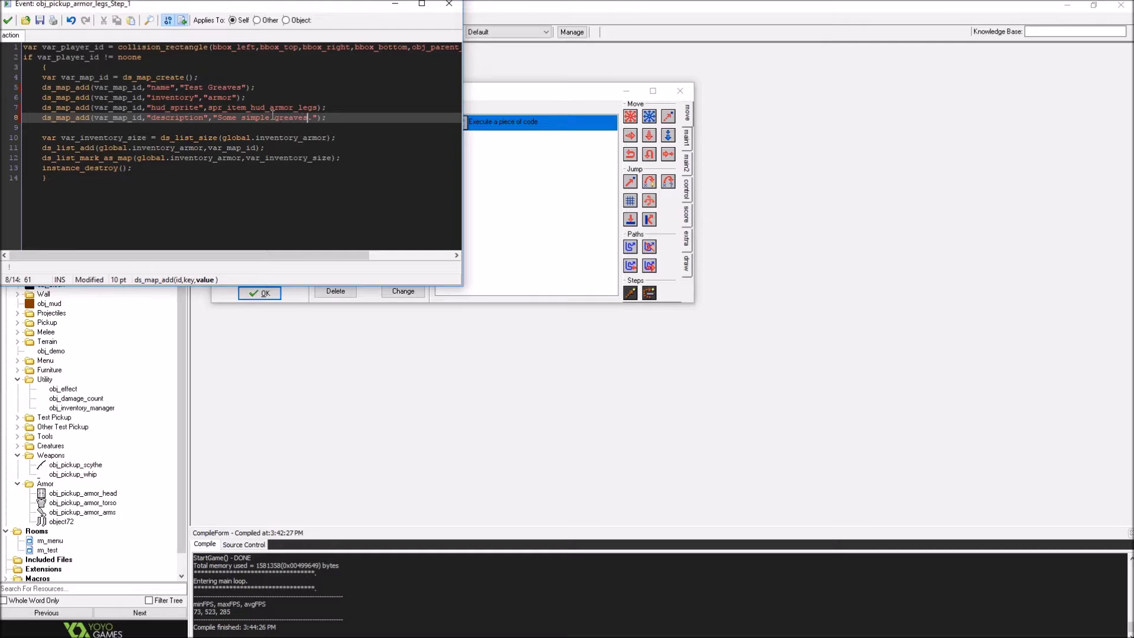
click(7, 20)
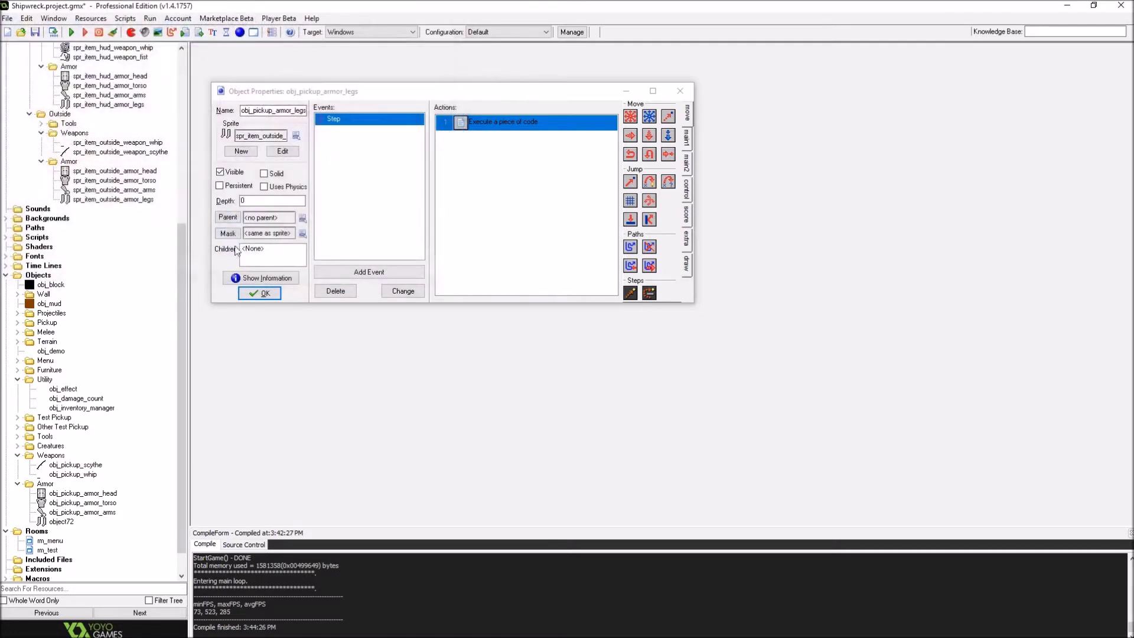
click(254, 293)
key(ctrl+s)
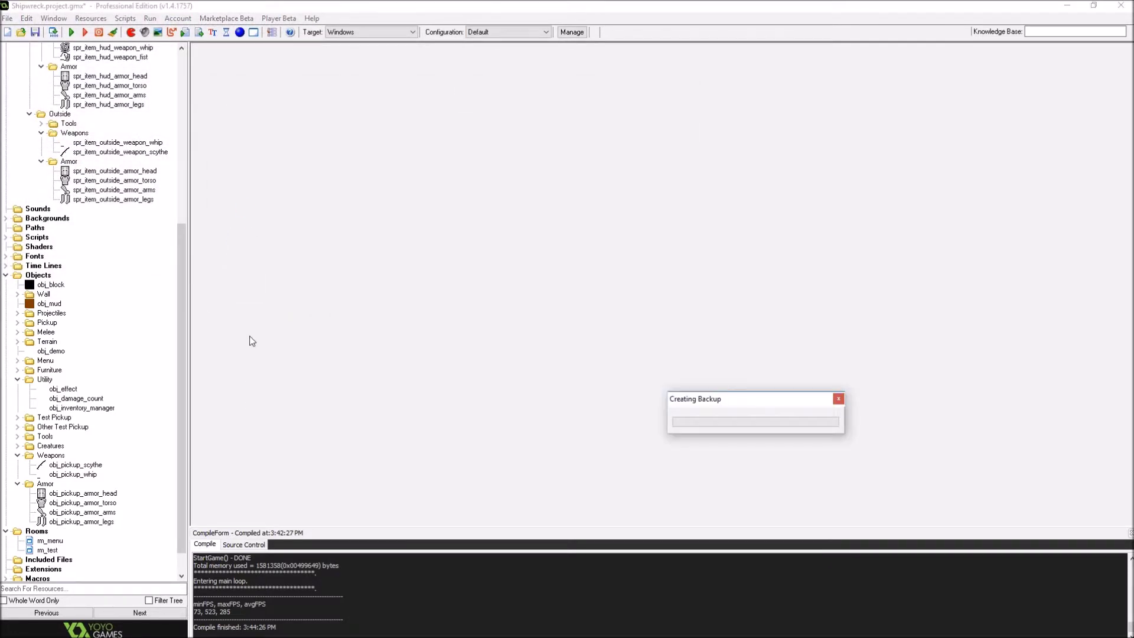